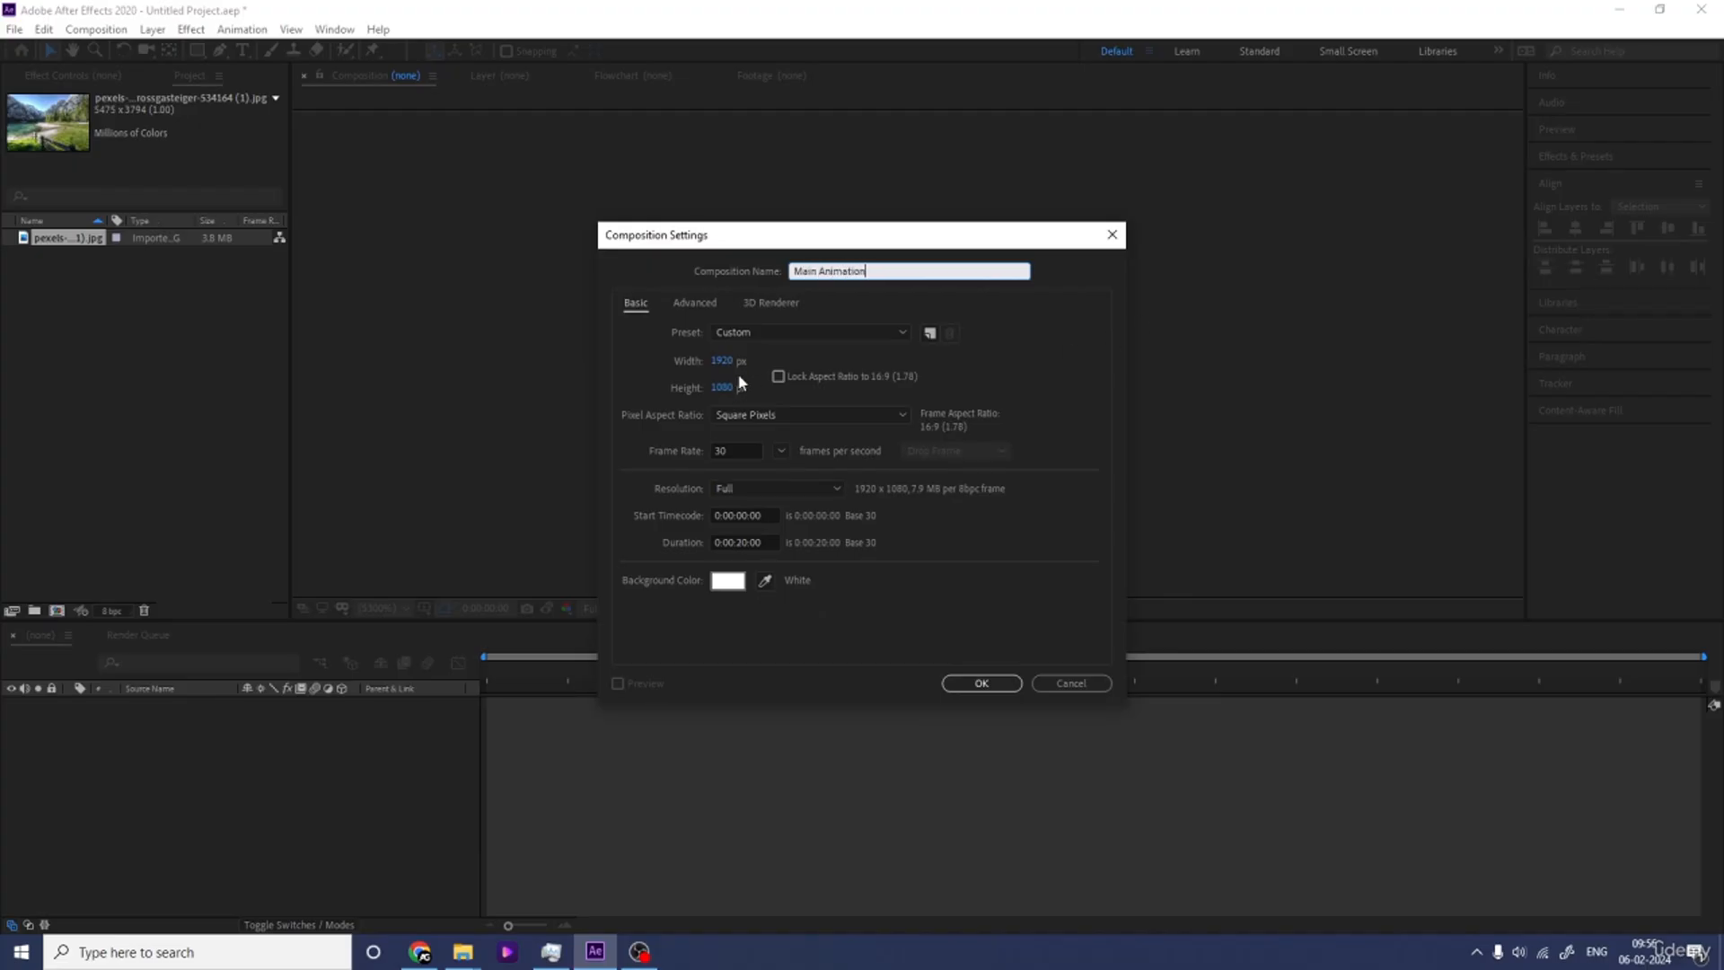
Create the Main Animation composition with a 20-second duration and a white background, and show its Title/Action Safe guides.
{"action": "left_click", "coordinate": [741, 543]}
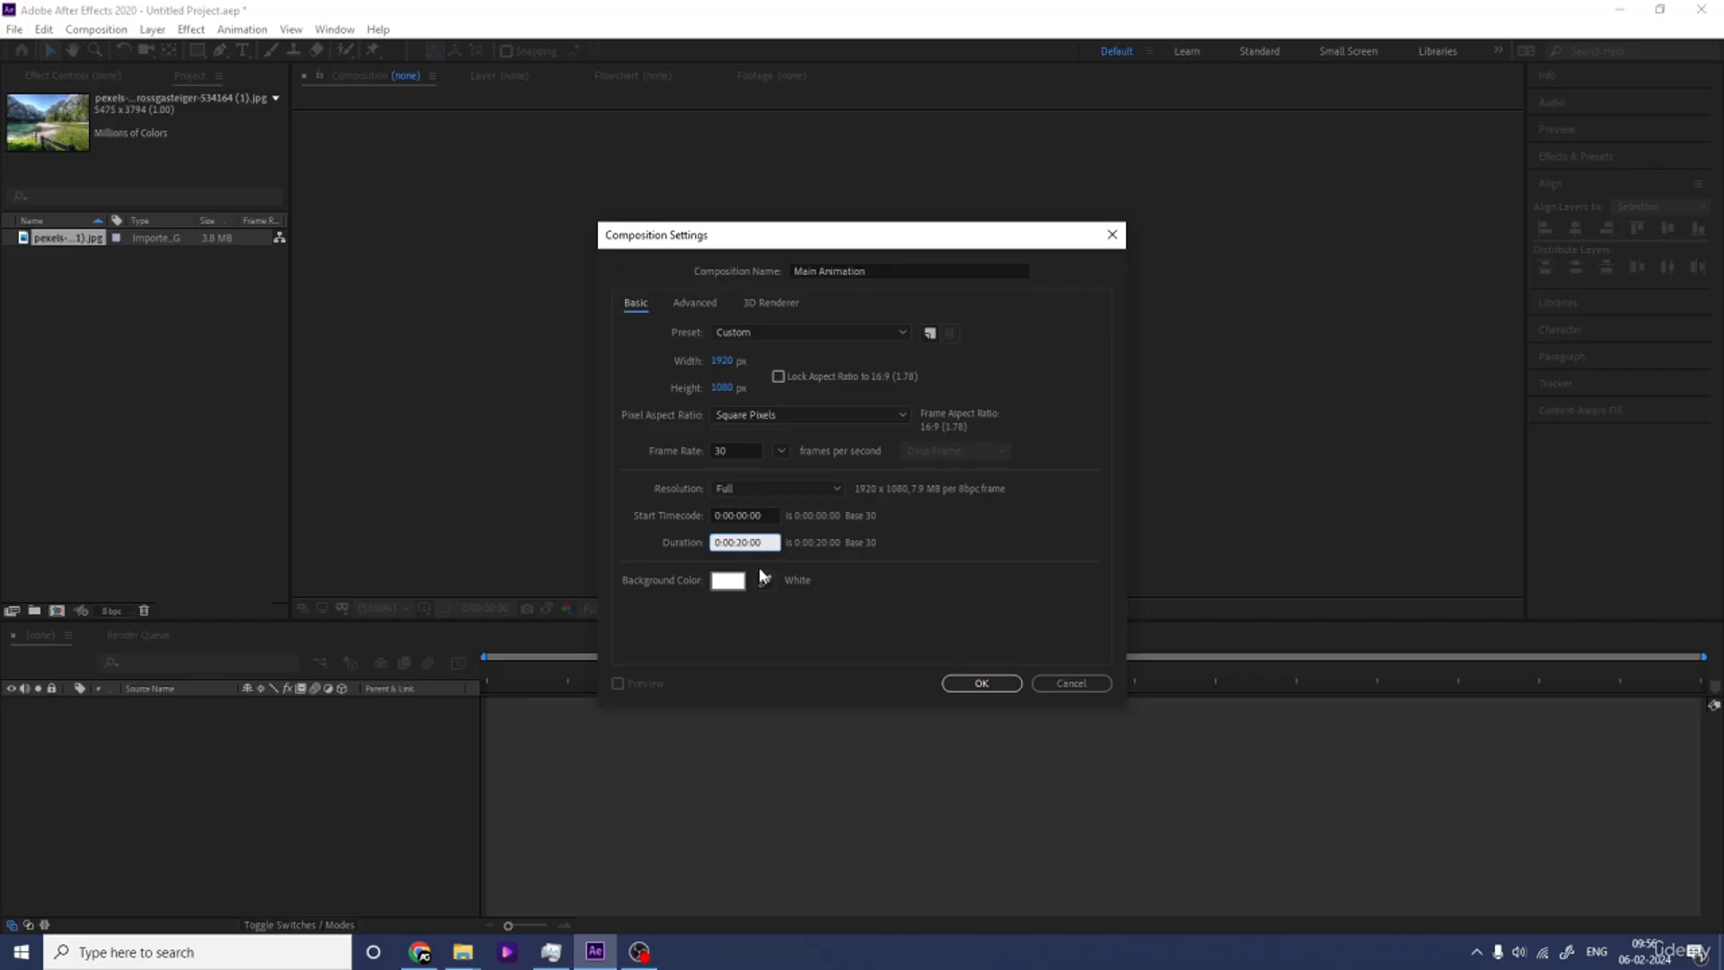
{"action": "left_click", "coordinate": [727, 579]}
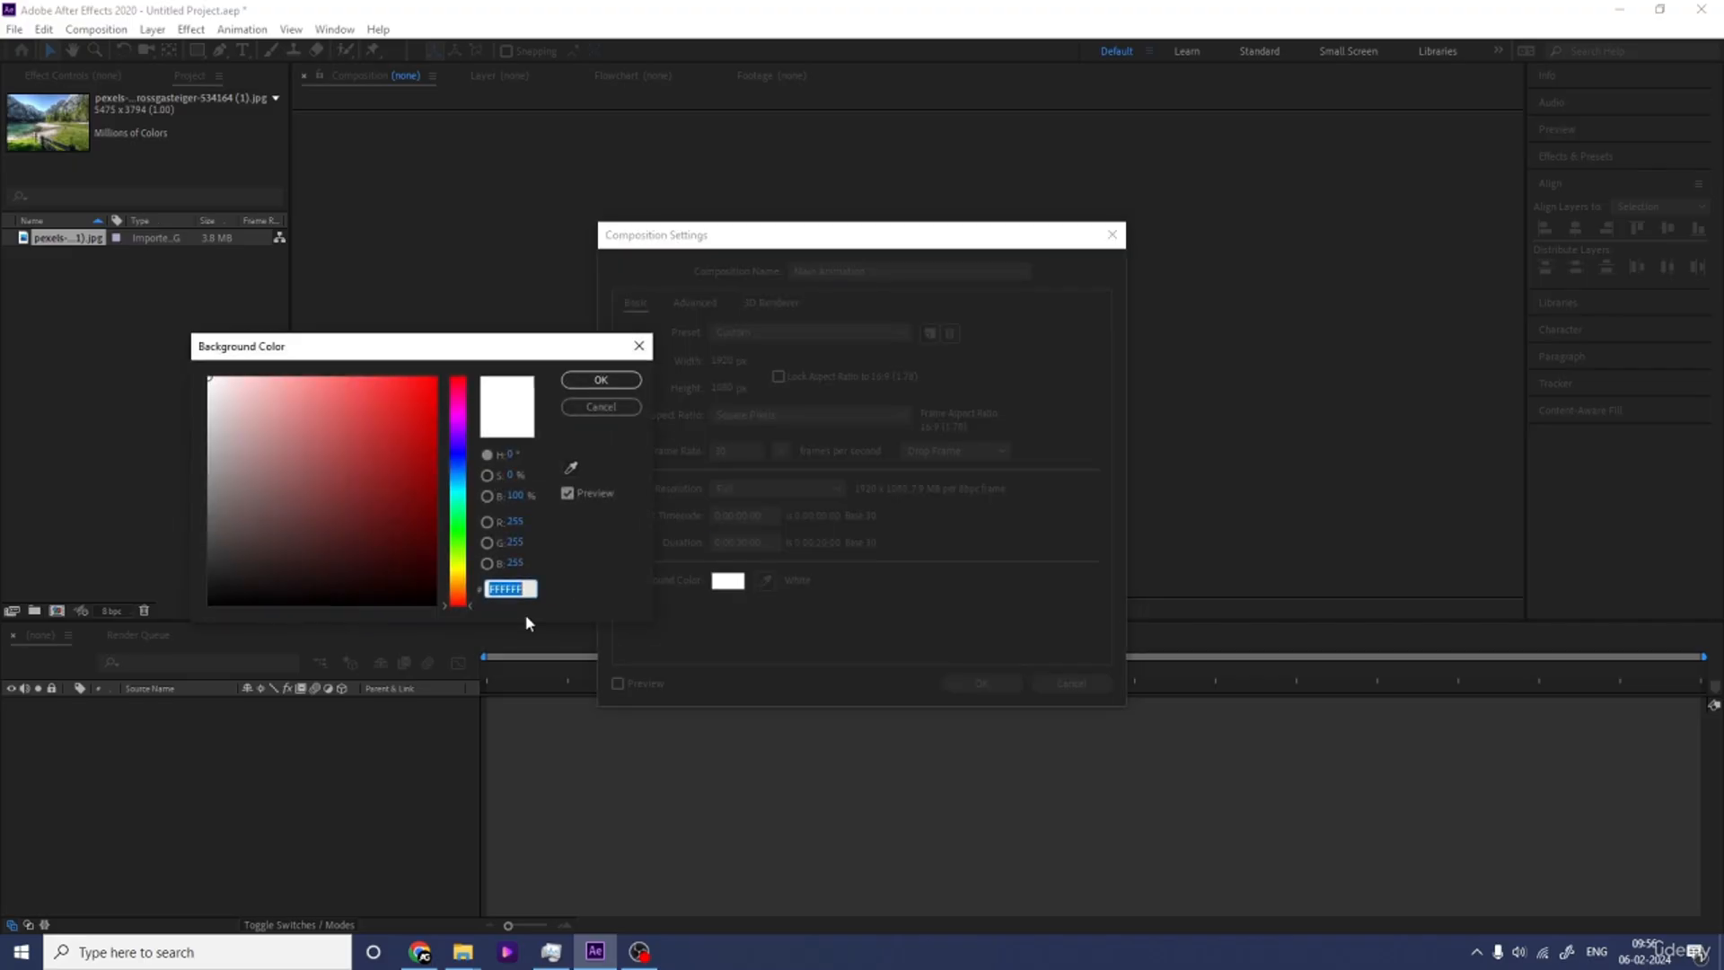
{"action": "left_click", "coordinate": [212, 602]}
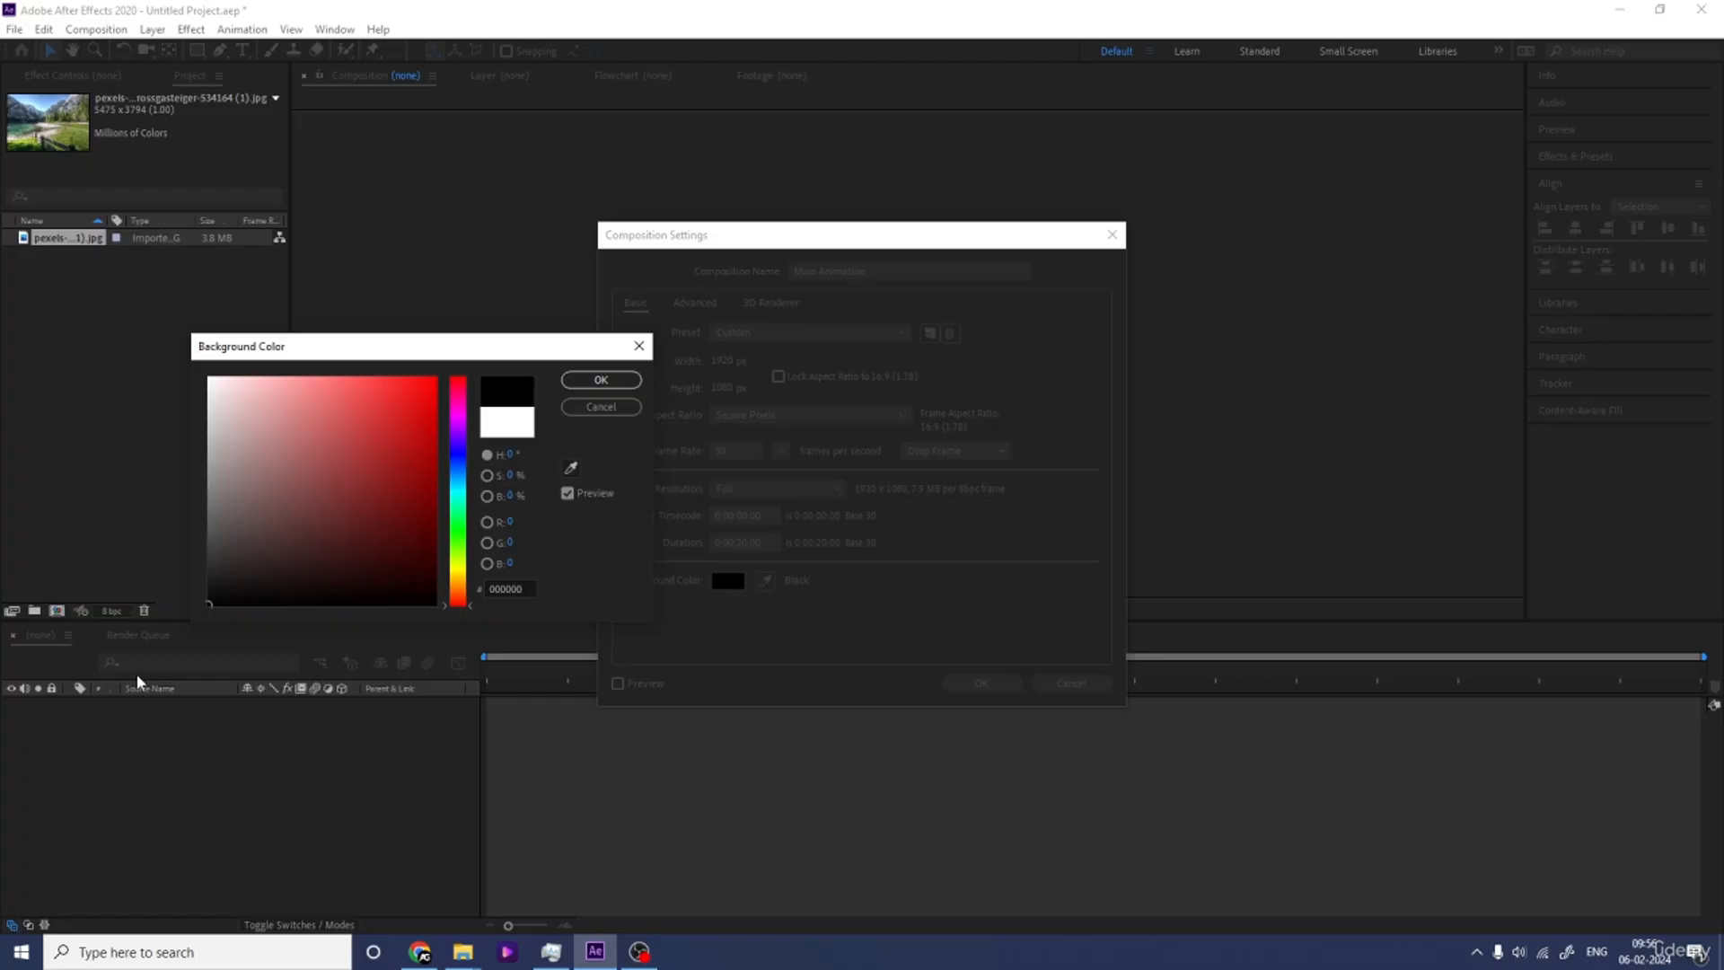
{"action": "left_click_drag", "start_coordinate": [228, 519], "coordinate": [163, 283]}
{"action": "key", "text": "Return"}
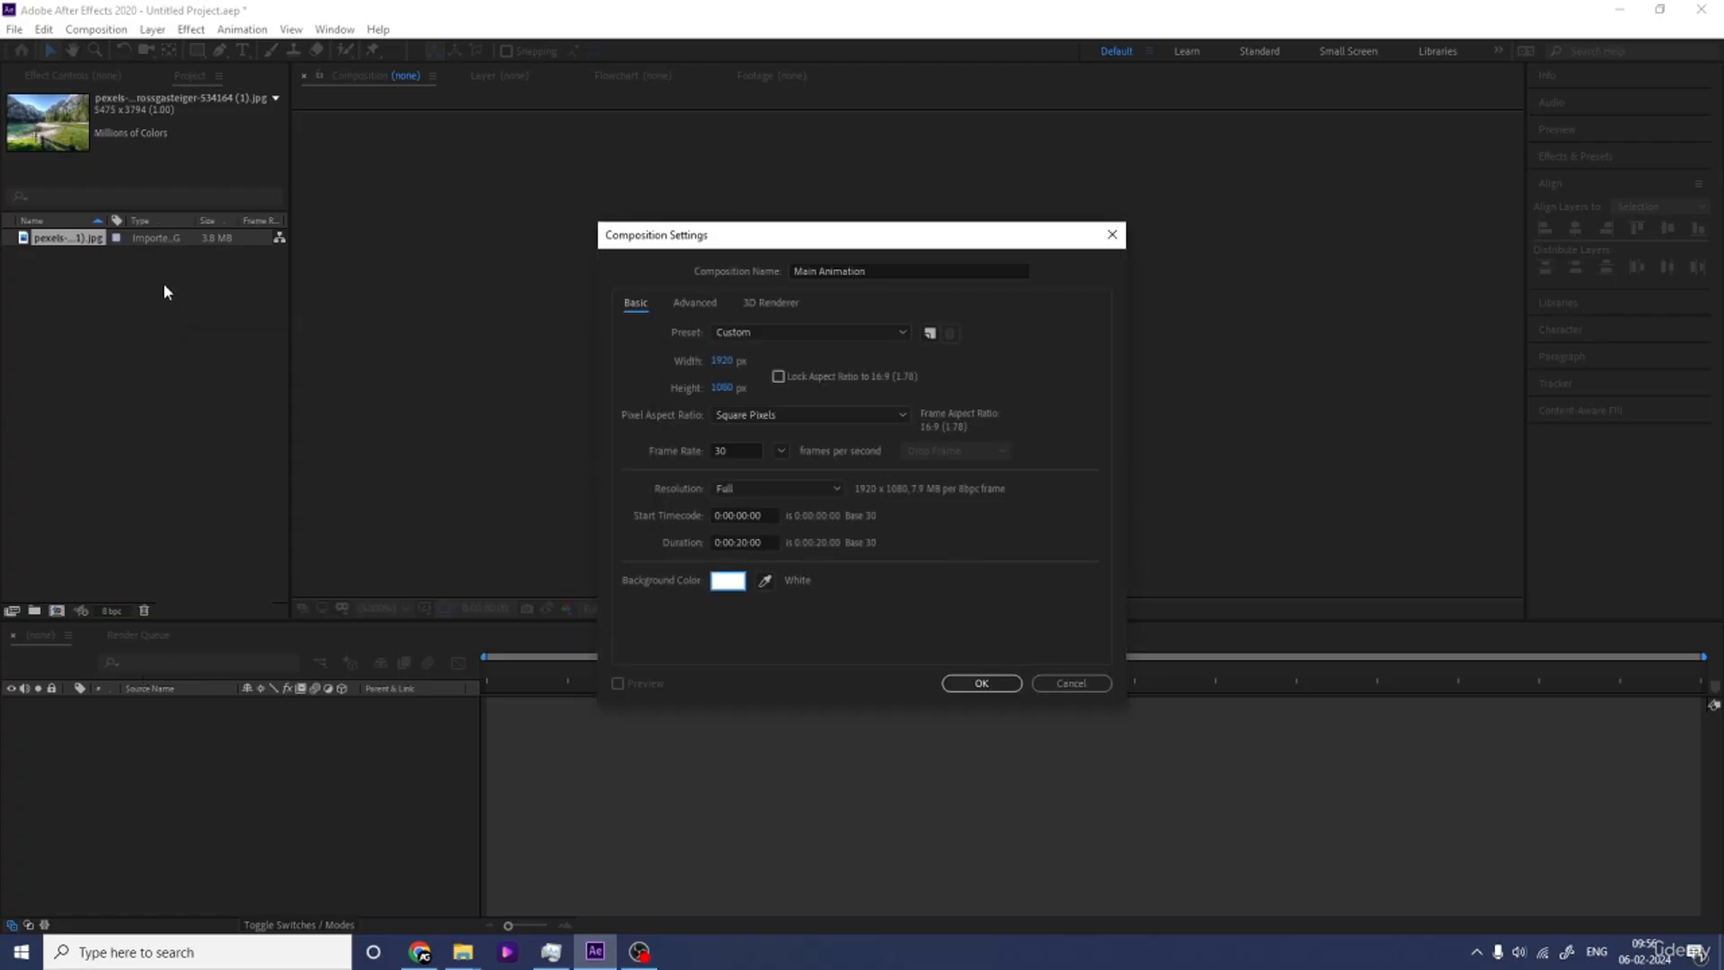
{"action": "key", "text": "Return"}
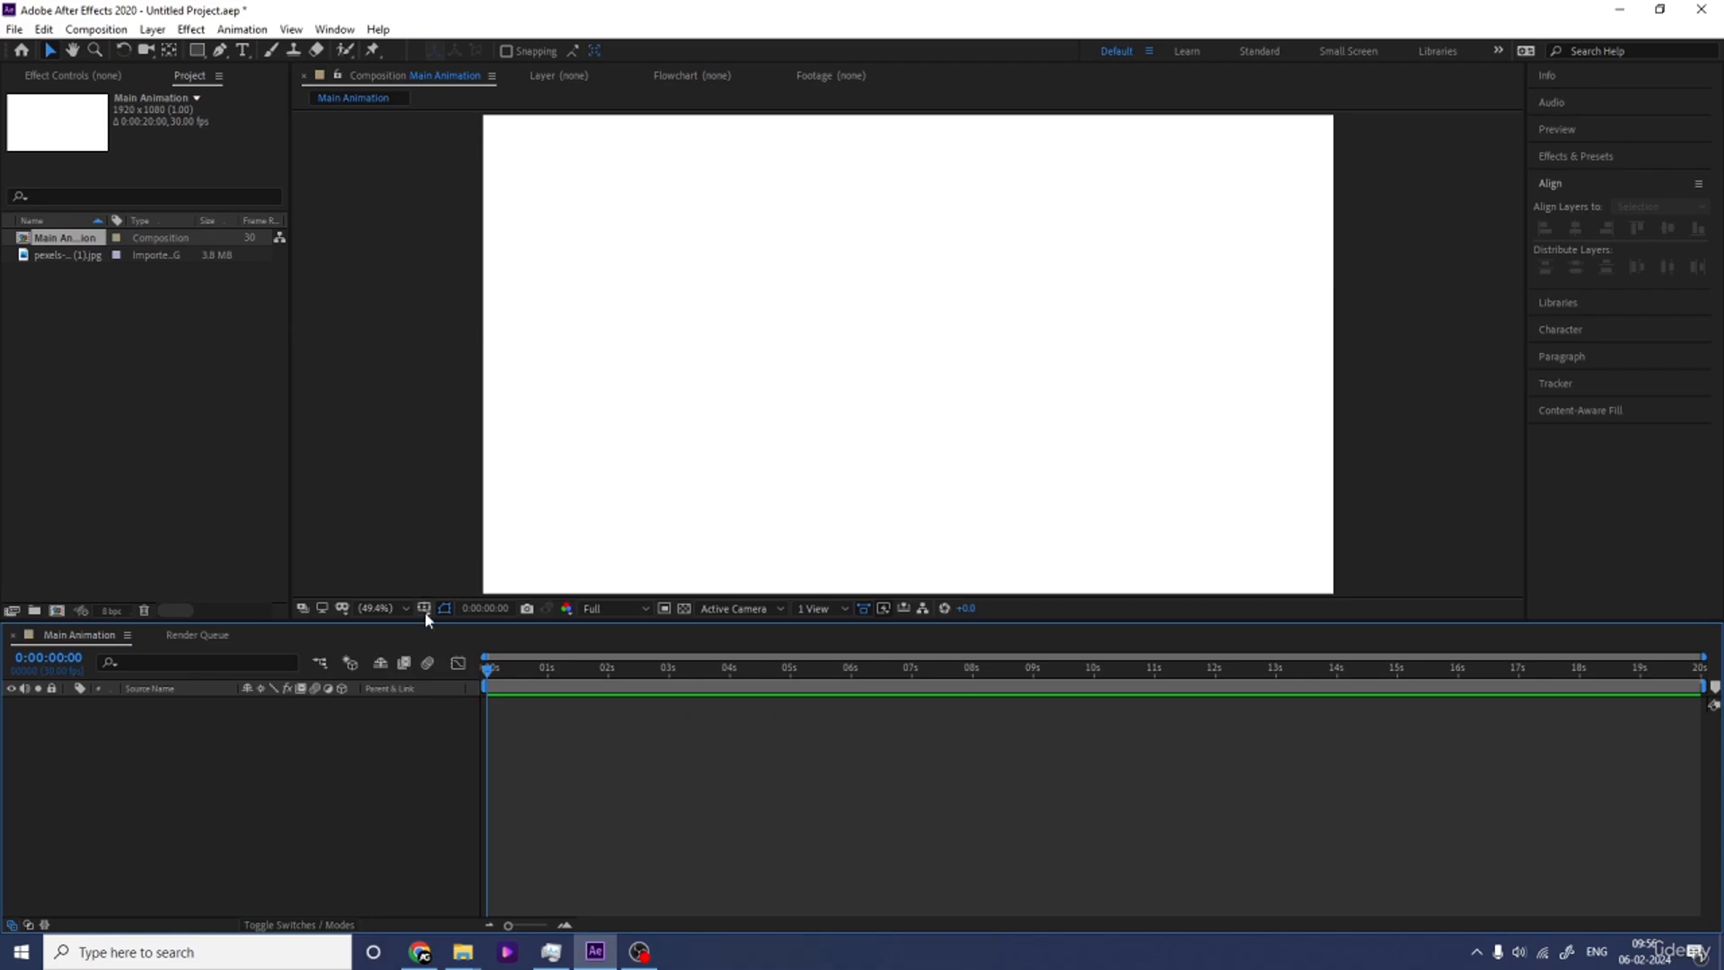
{"action": "left_click", "coordinate": [424, 609]}
{"action": "left_click", "coordinate": [454, 632]}
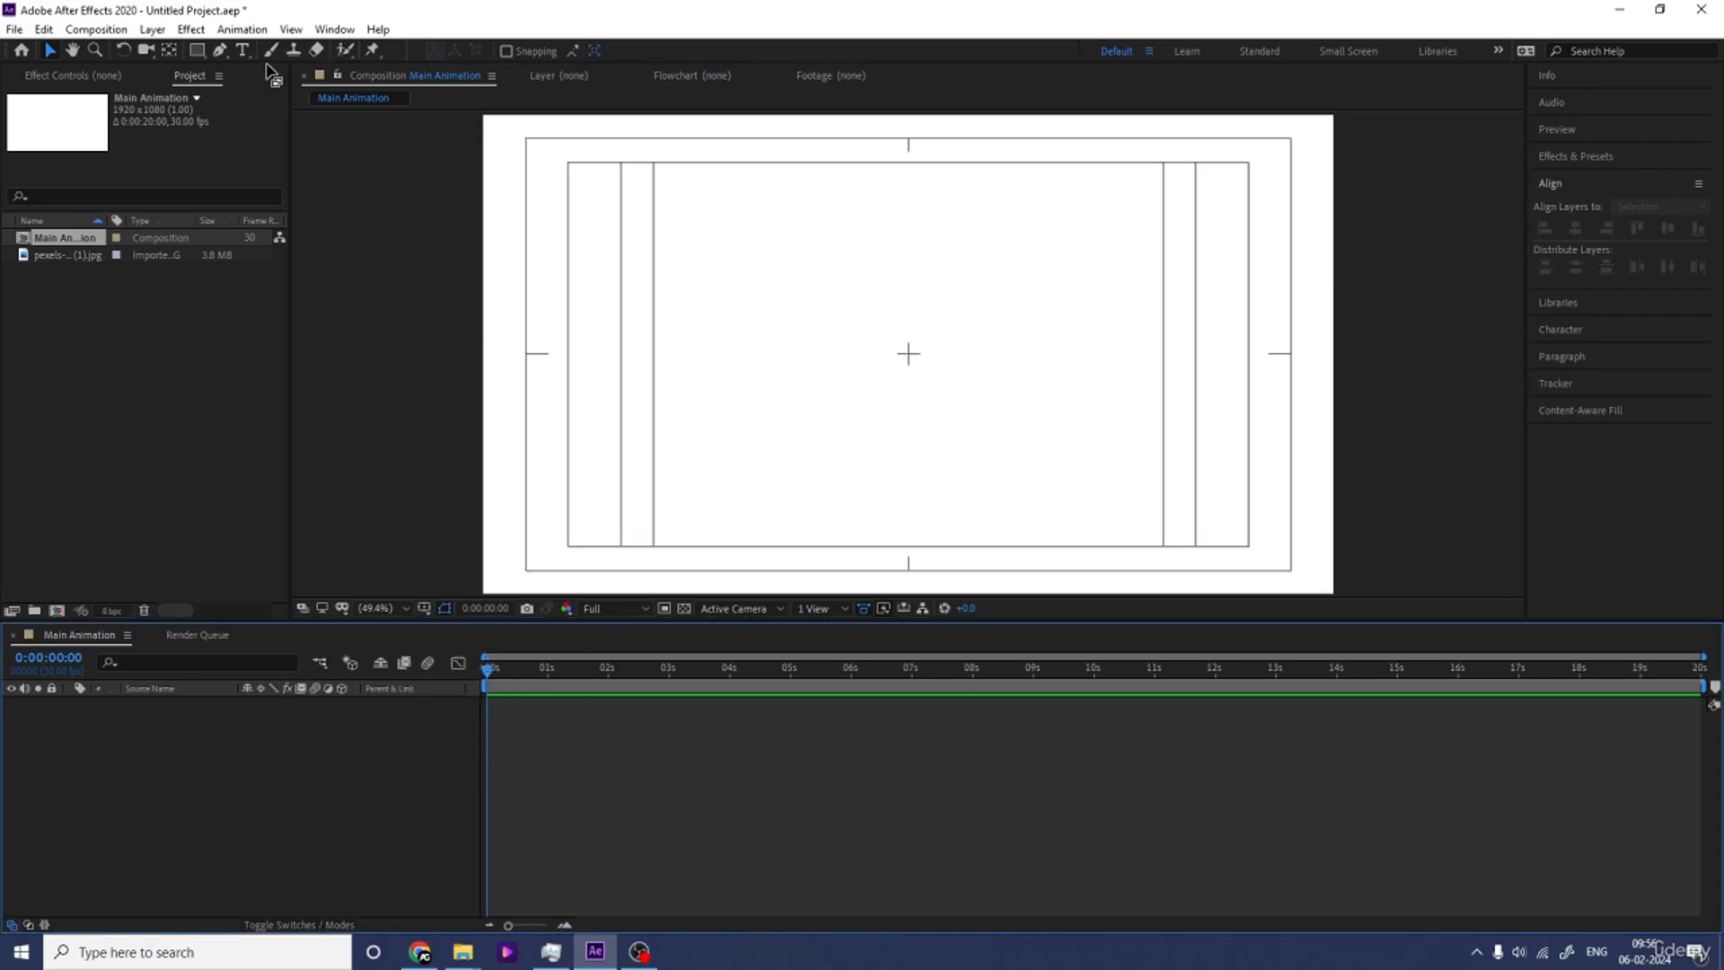
Set up the Type tool with no stroke and a dark grey 232323 fill color.
{"action": "left_click", "coordinate": [242, 51]}
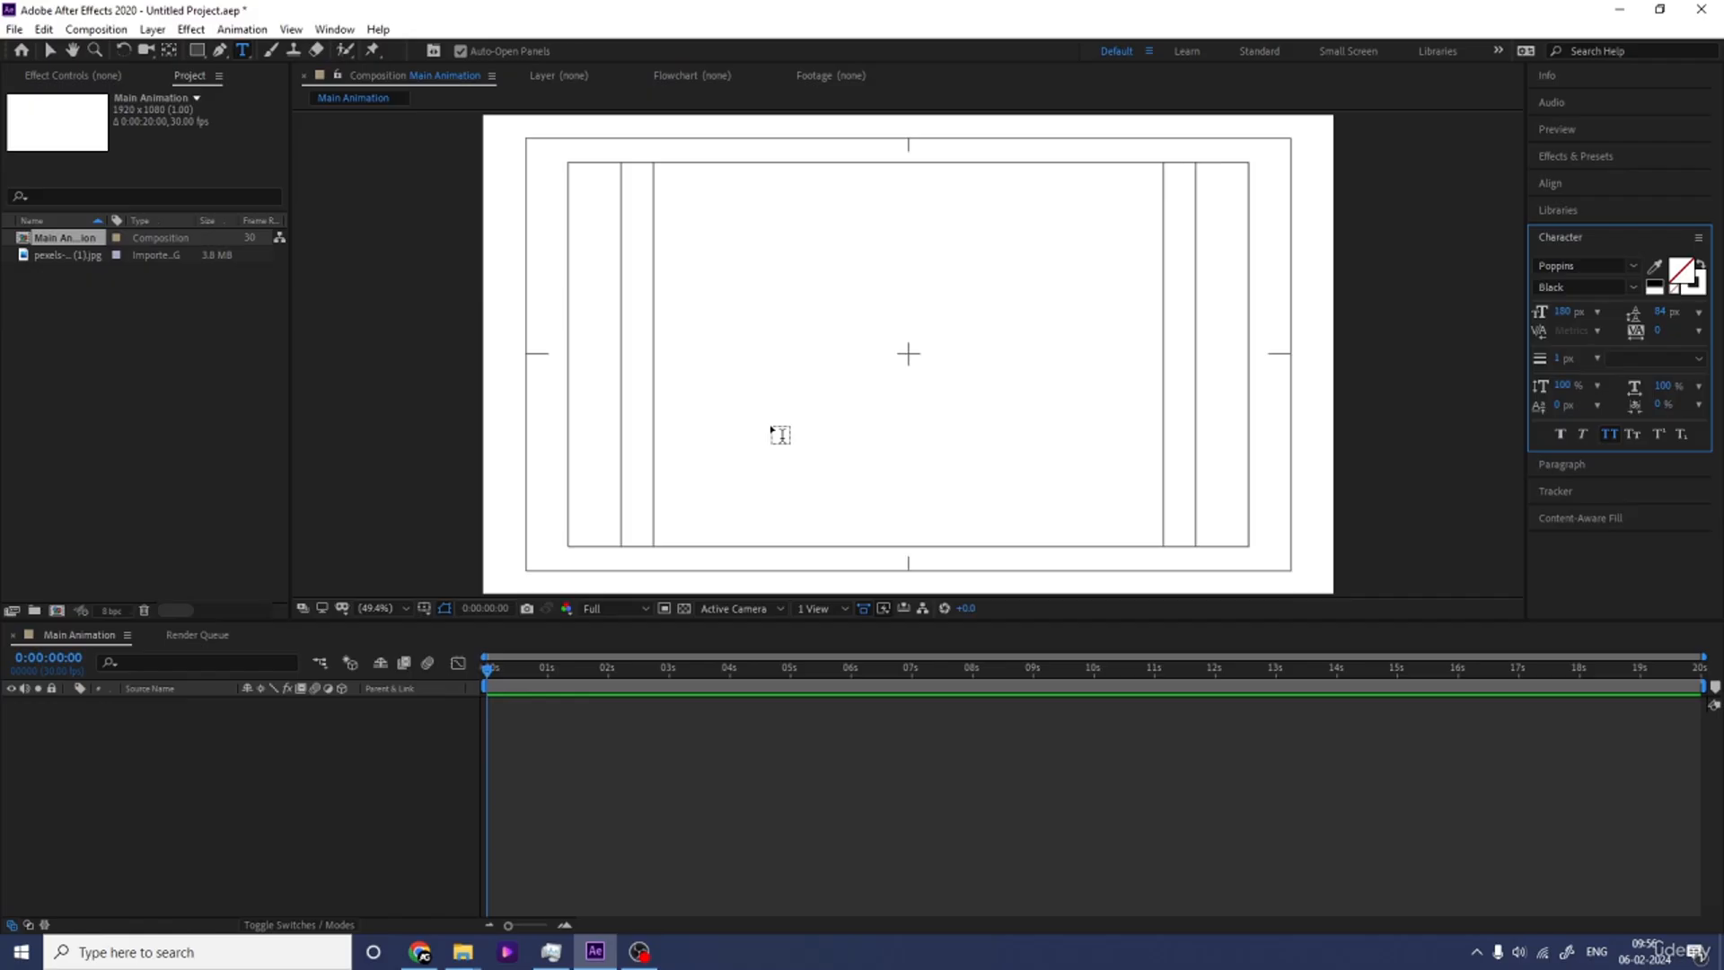
{"action": "left_click", "coordinate": [1692, 285]}
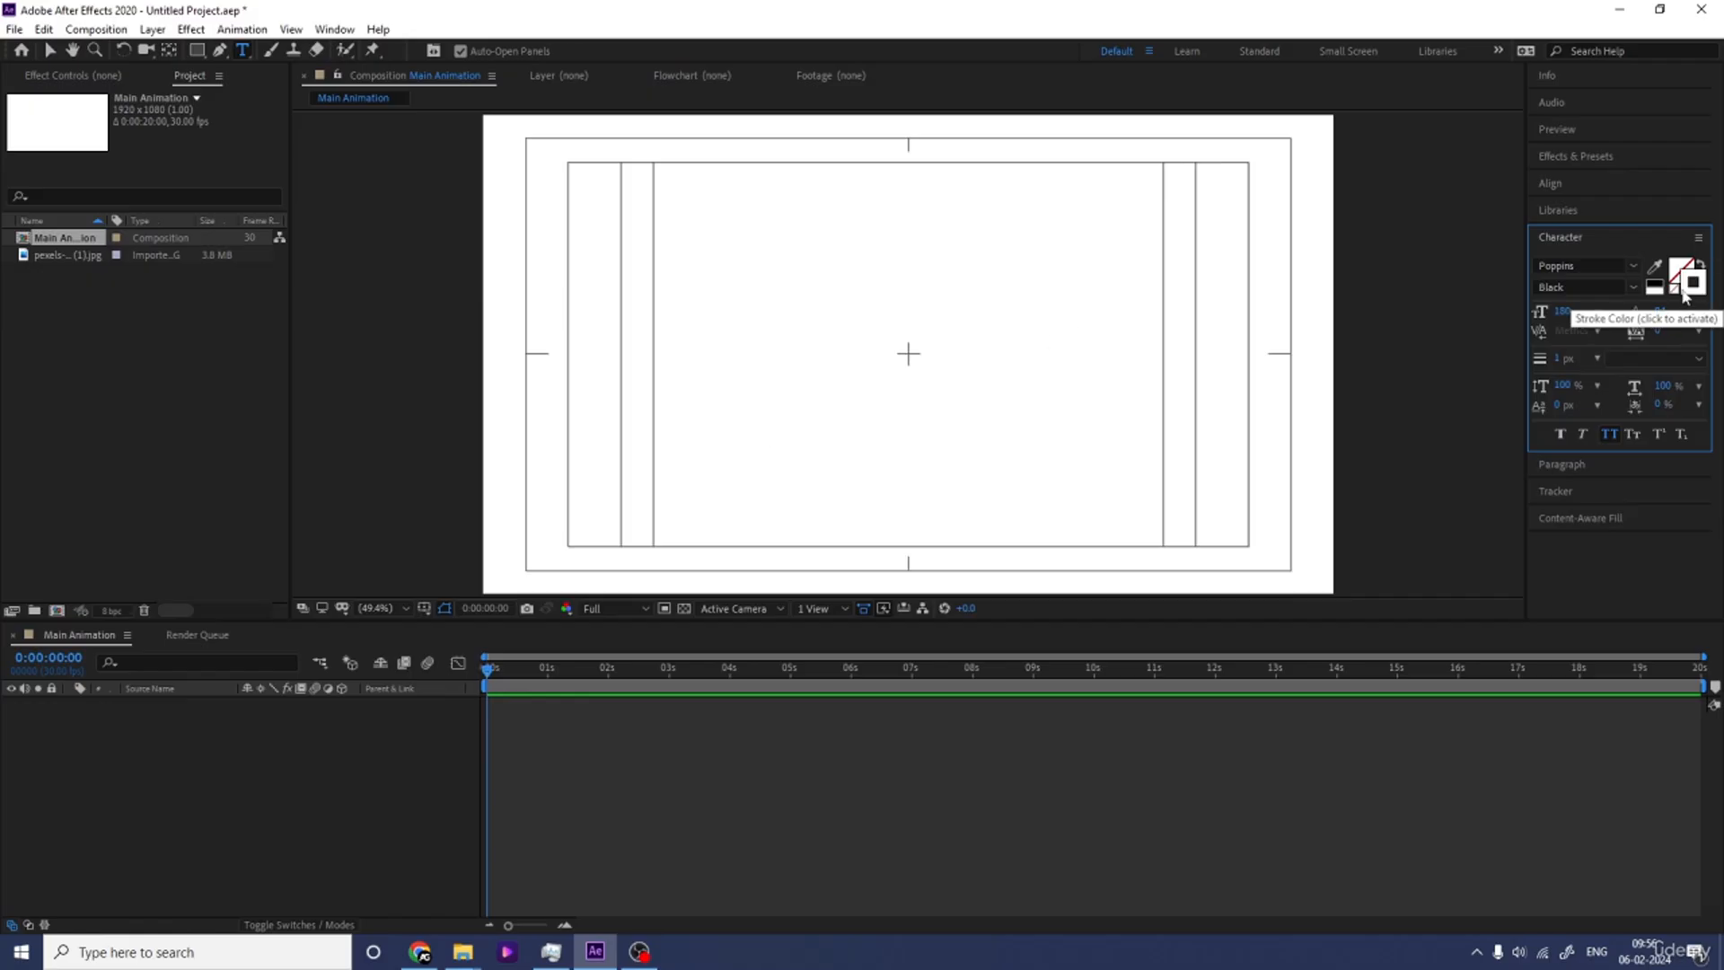
{"action": "left_click", "coordinate": [1678, 285]}
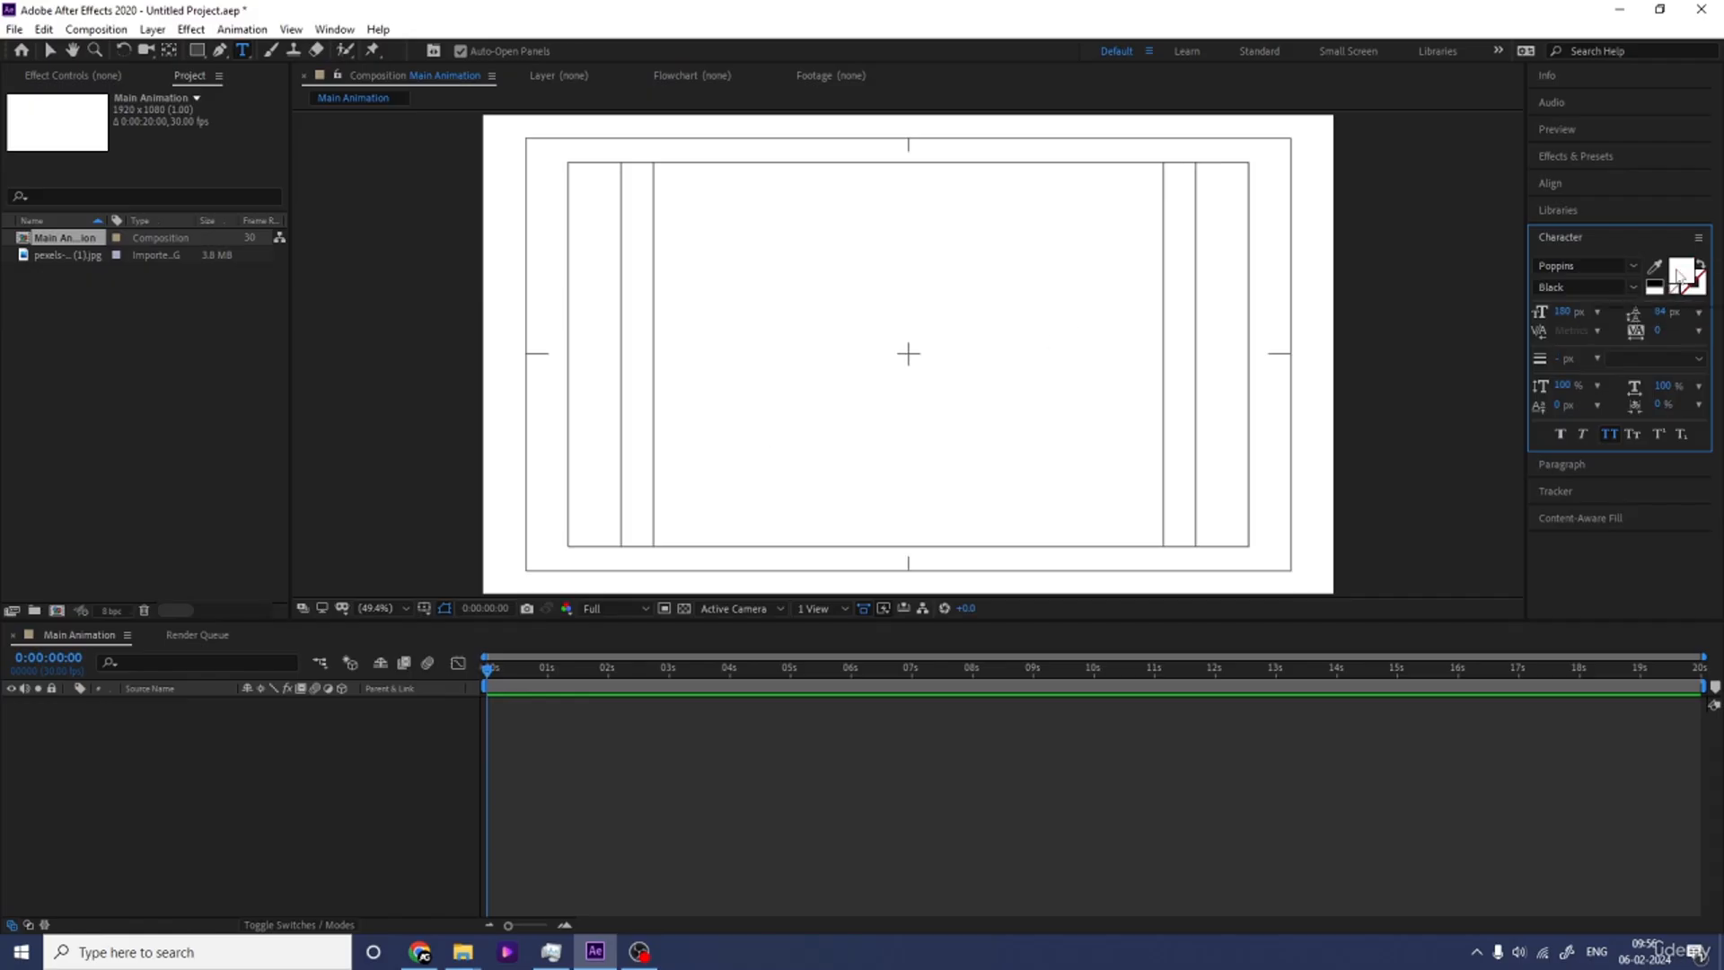
{"action": "left_click", "coordinate": [1682, 272]}
{"action": "left_click", "coordinate": [211, 586]}
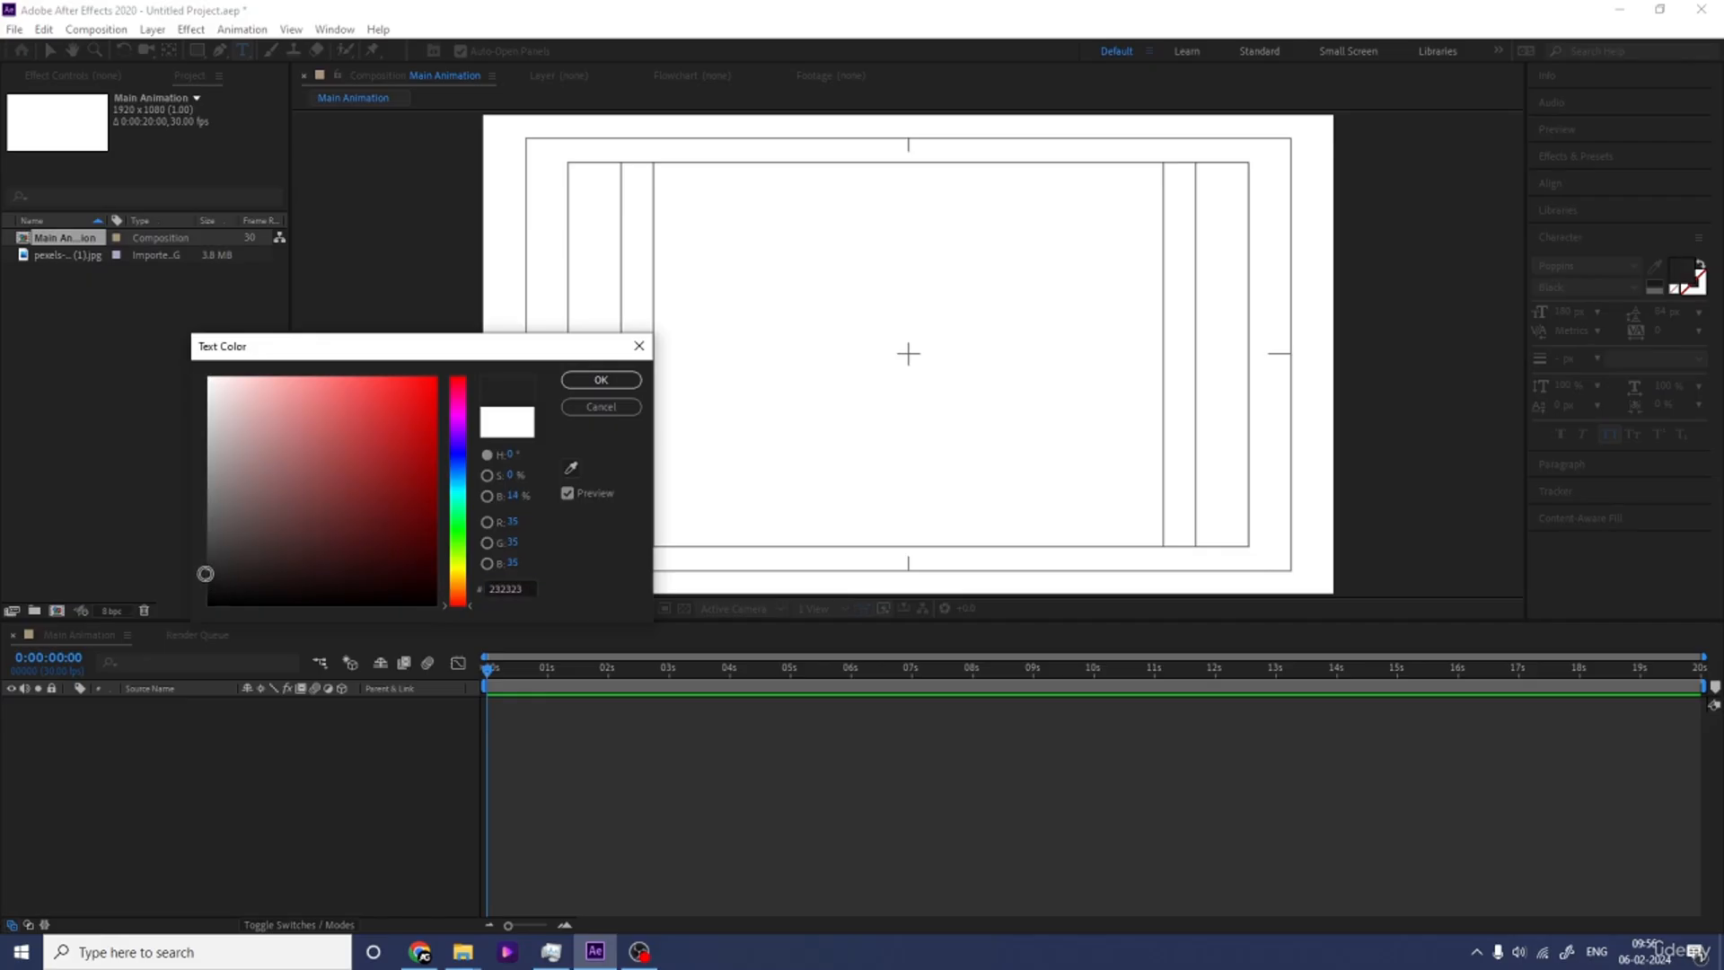
{"action": "key", "text": "Return"}
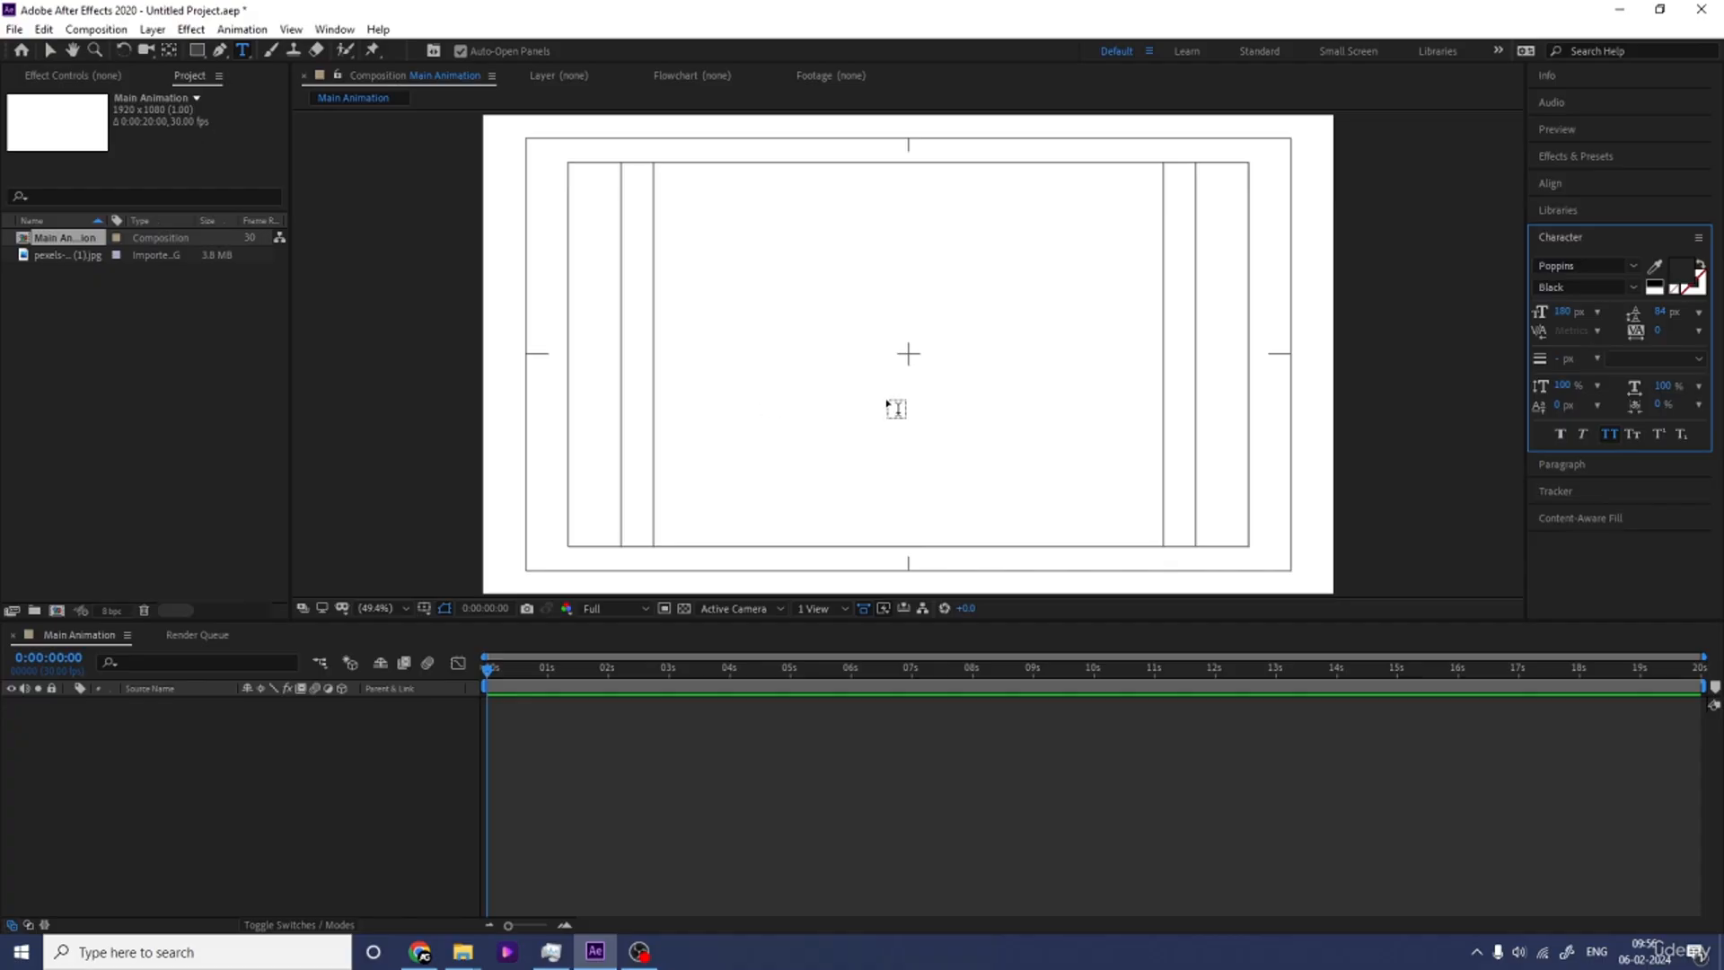
Add a text layer reading EPIC to the composition.
{"action": "left_click", "coordinate": [702, 379]}
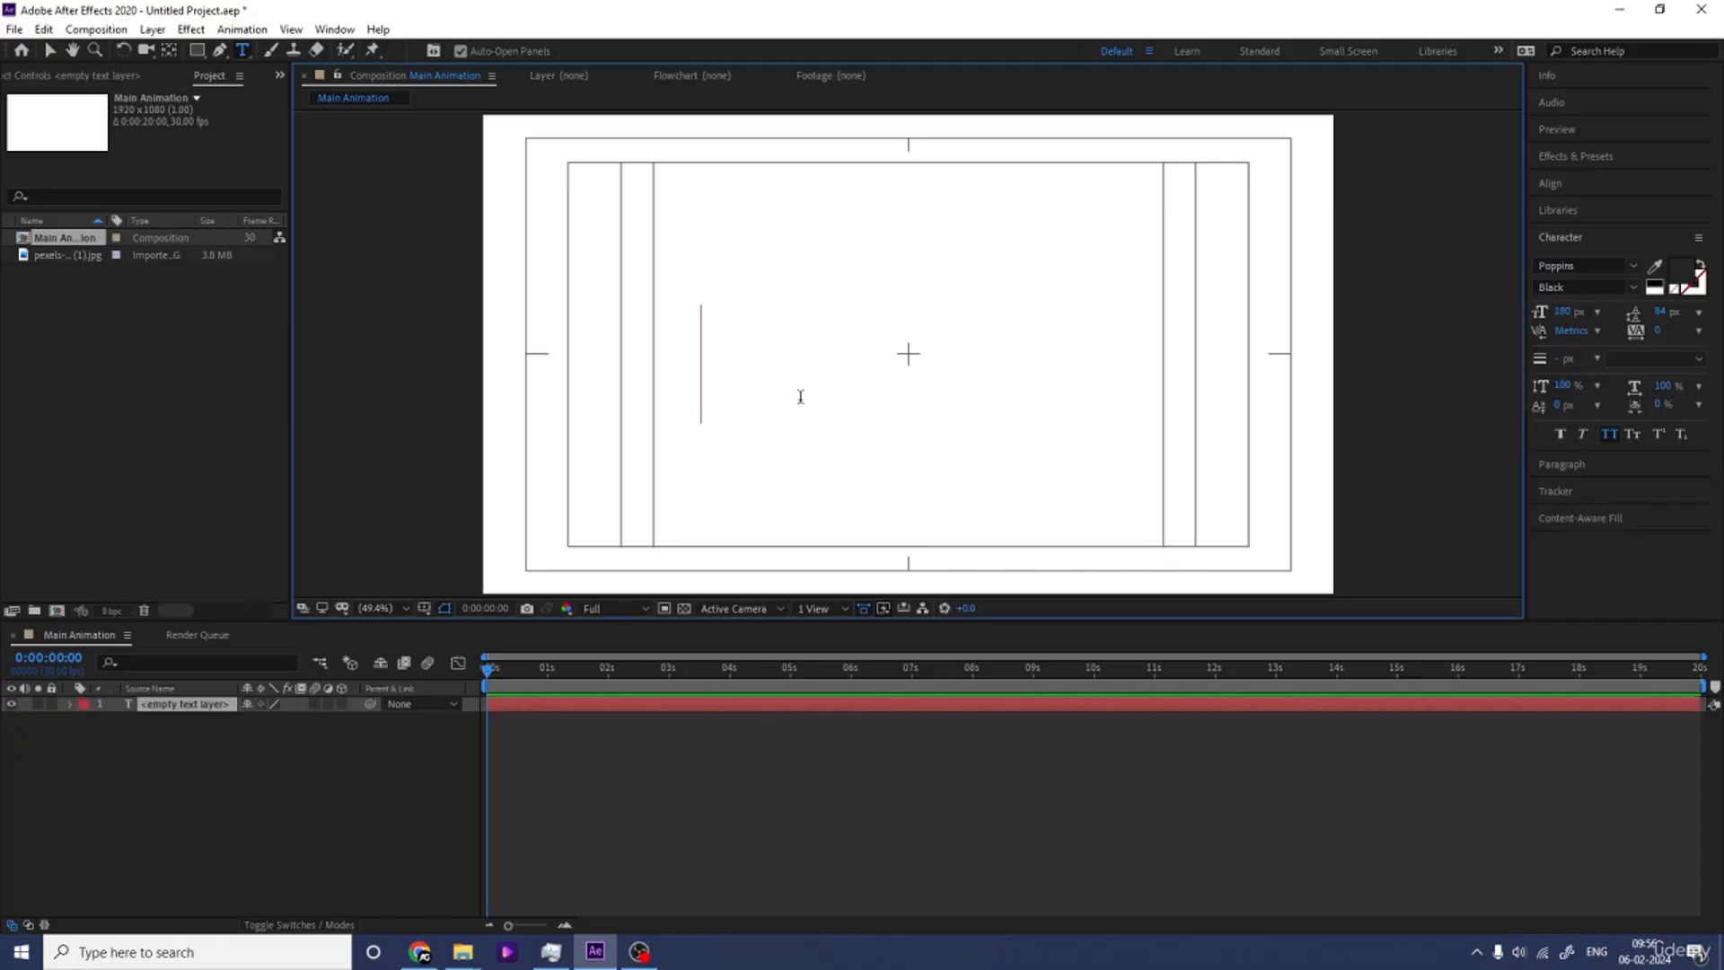
{"action": "type", "text": "EPIC"}
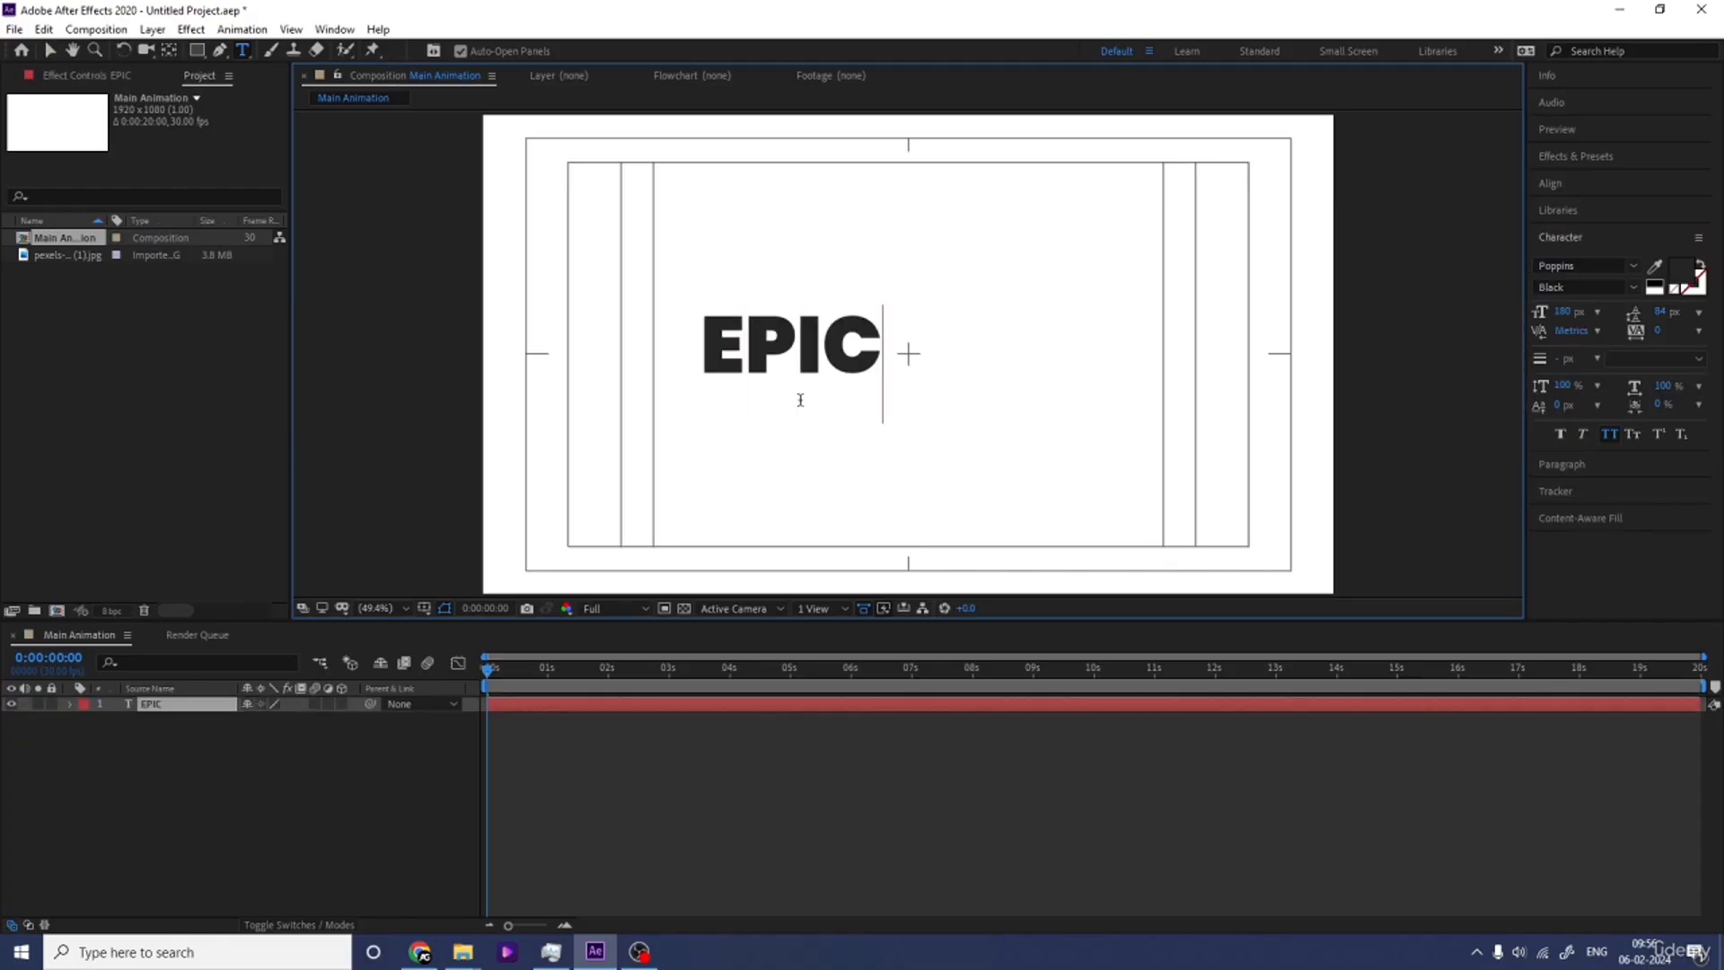
{"action": "left_click", "coordinate": [220, 769]}
Center the EPIC layer's anchor point in its content and align the layer horizontally and vertically to the composition's center.
{"action": "left_click", "coordinate": [160, 704]}
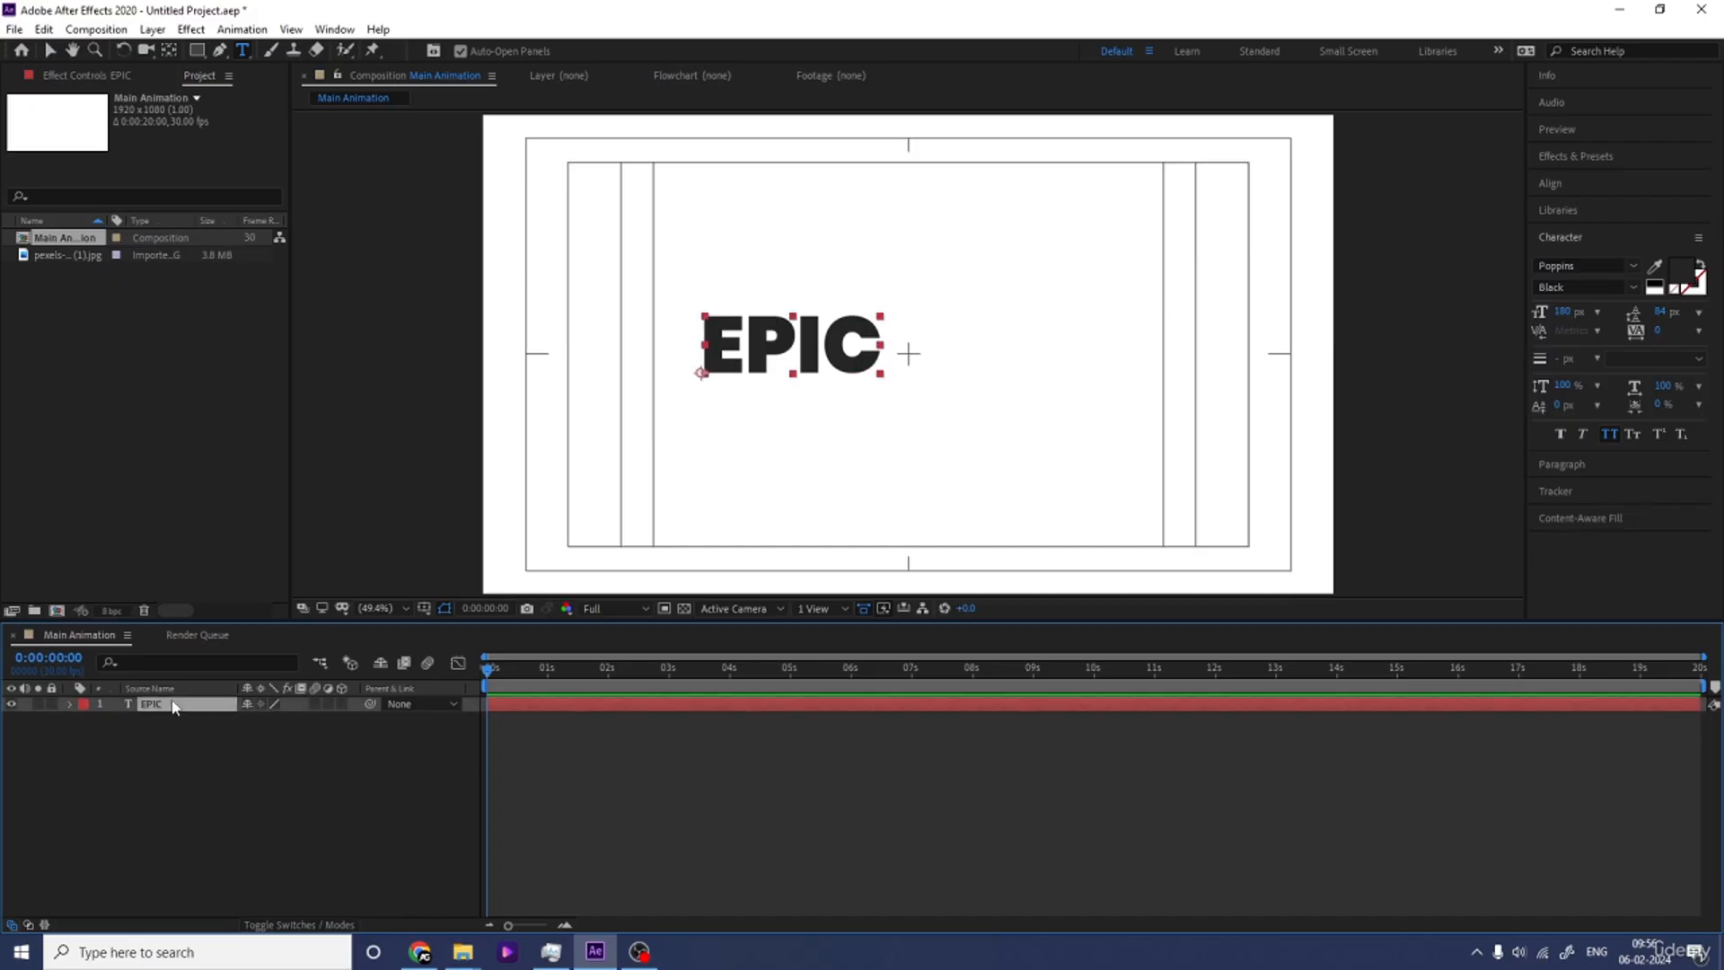
{"action": "key", "text": "ctrl+alt+Home"}
{"action": "left_click", "coordinate": [1553, 183]}
{"action": "left_click", "coordinate": [1574, 228]}
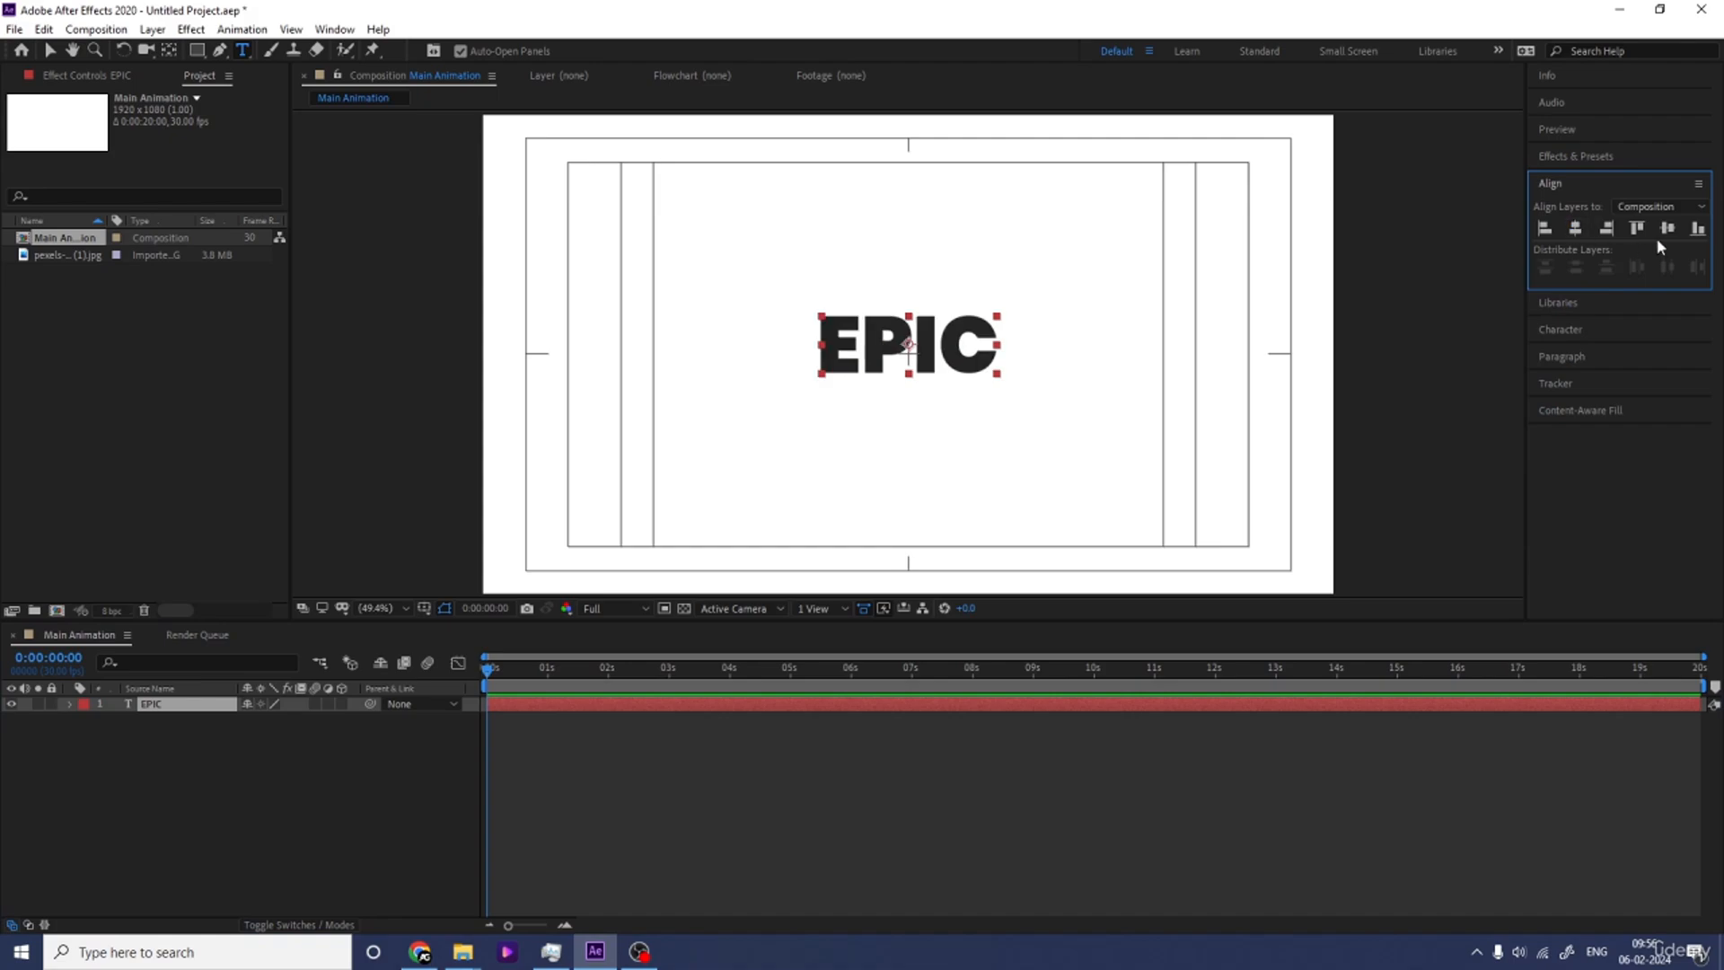
{"action": "left_click", "coordinate": [1667, 229]}
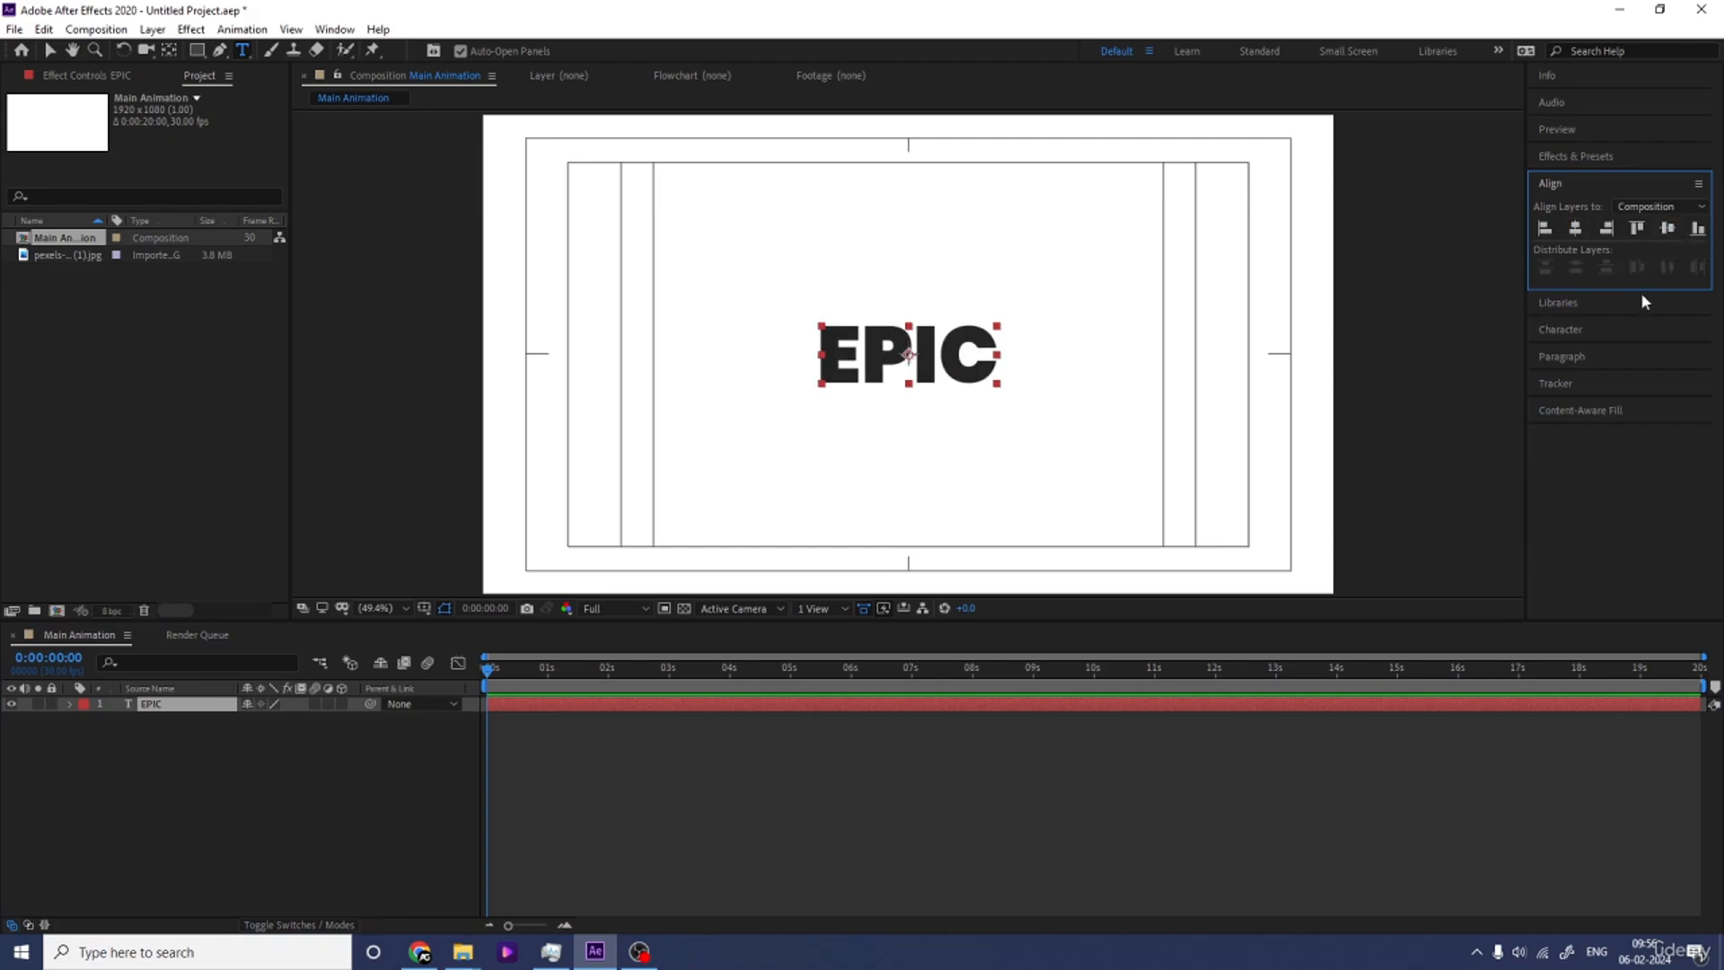
Enlarge the EPIC text layer to a scale of 223%.
{"action": "left_click", "coordinate": [305, 709]}
{"action": "key", "text": "s"}
{"action": "left_click_drag", "start_coordinate": [270, 719], "coordinate": [380, 718]}
Set the EPIC text's tracking to -25, turn on Faux Bold and apply the Black Italic font style.
{"action": "left_click", "coordinate": [1560, 329]}
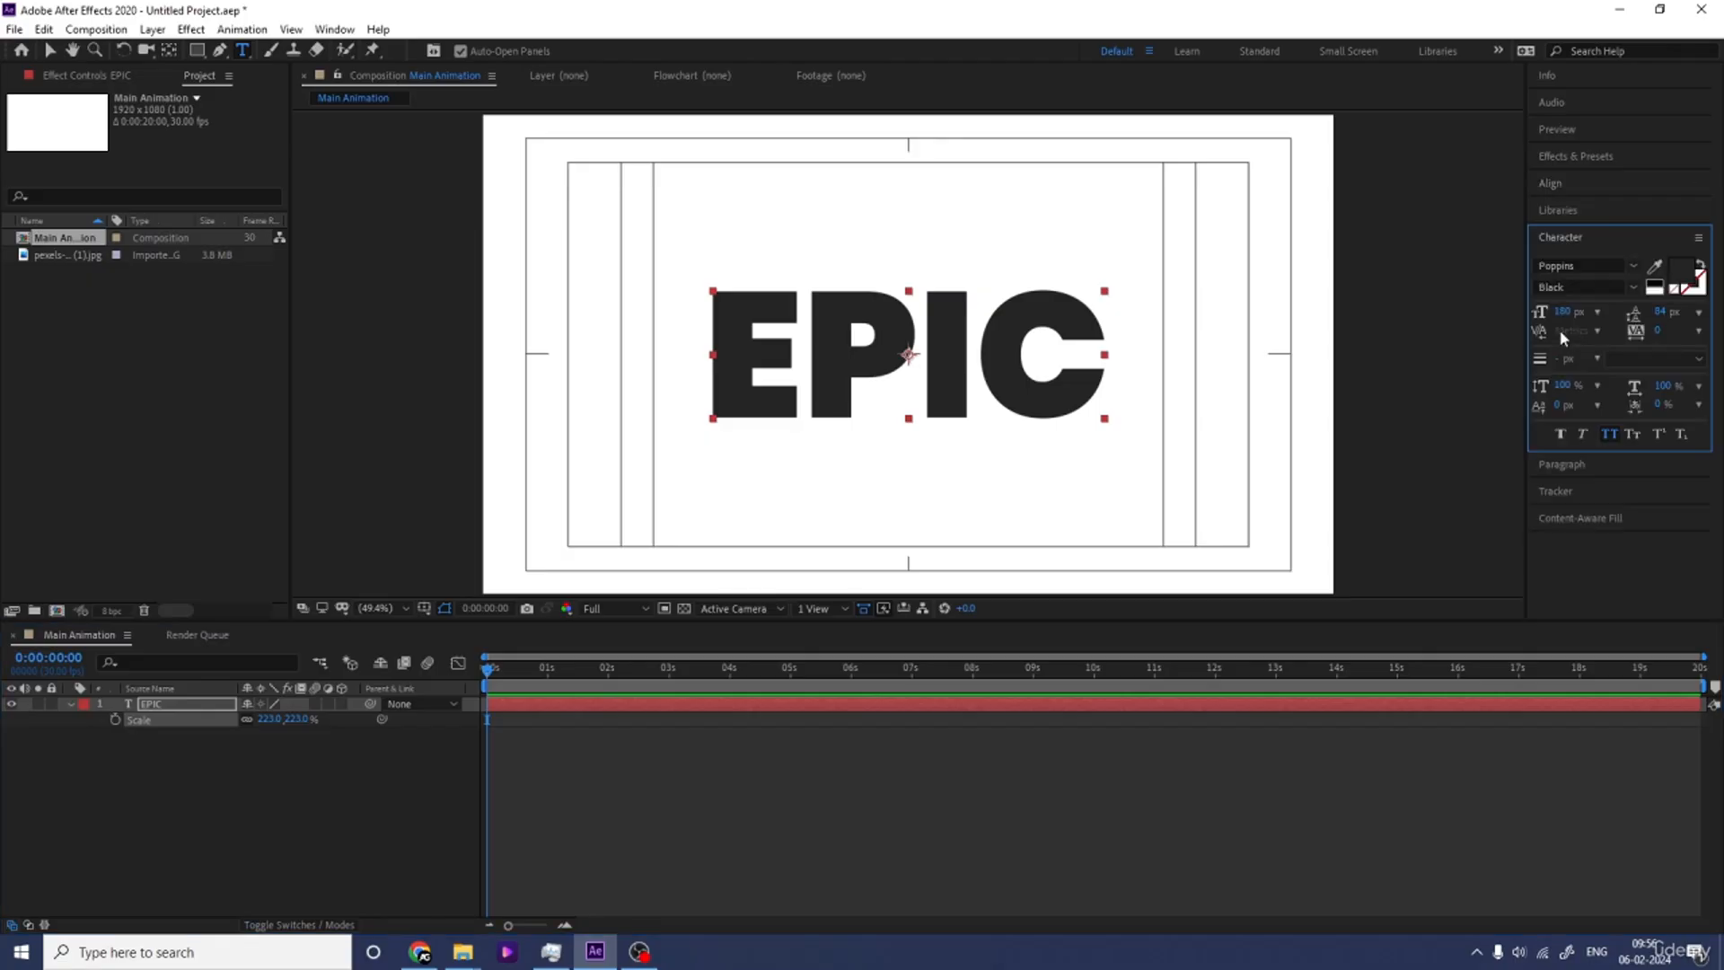
{"action": "left_click_drag", "start_coordinate": [1658, 331], "coordinate": [1635, 331]}
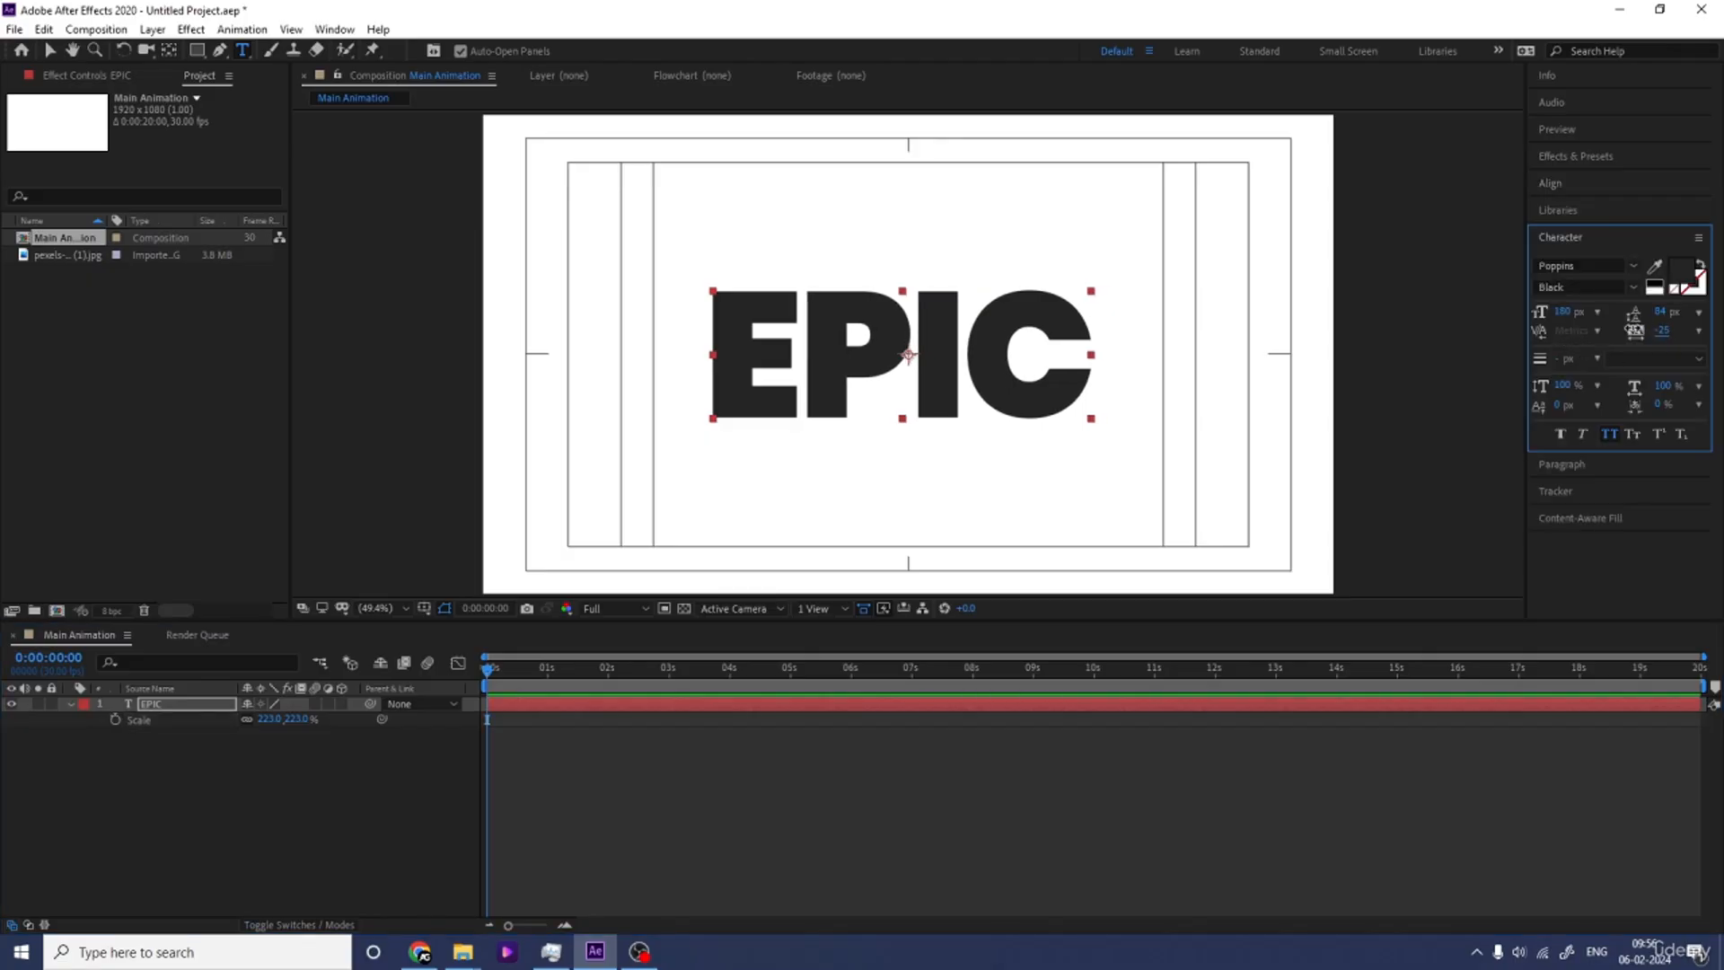
{"action": "left_click", "coordinate": [1559, 436]}
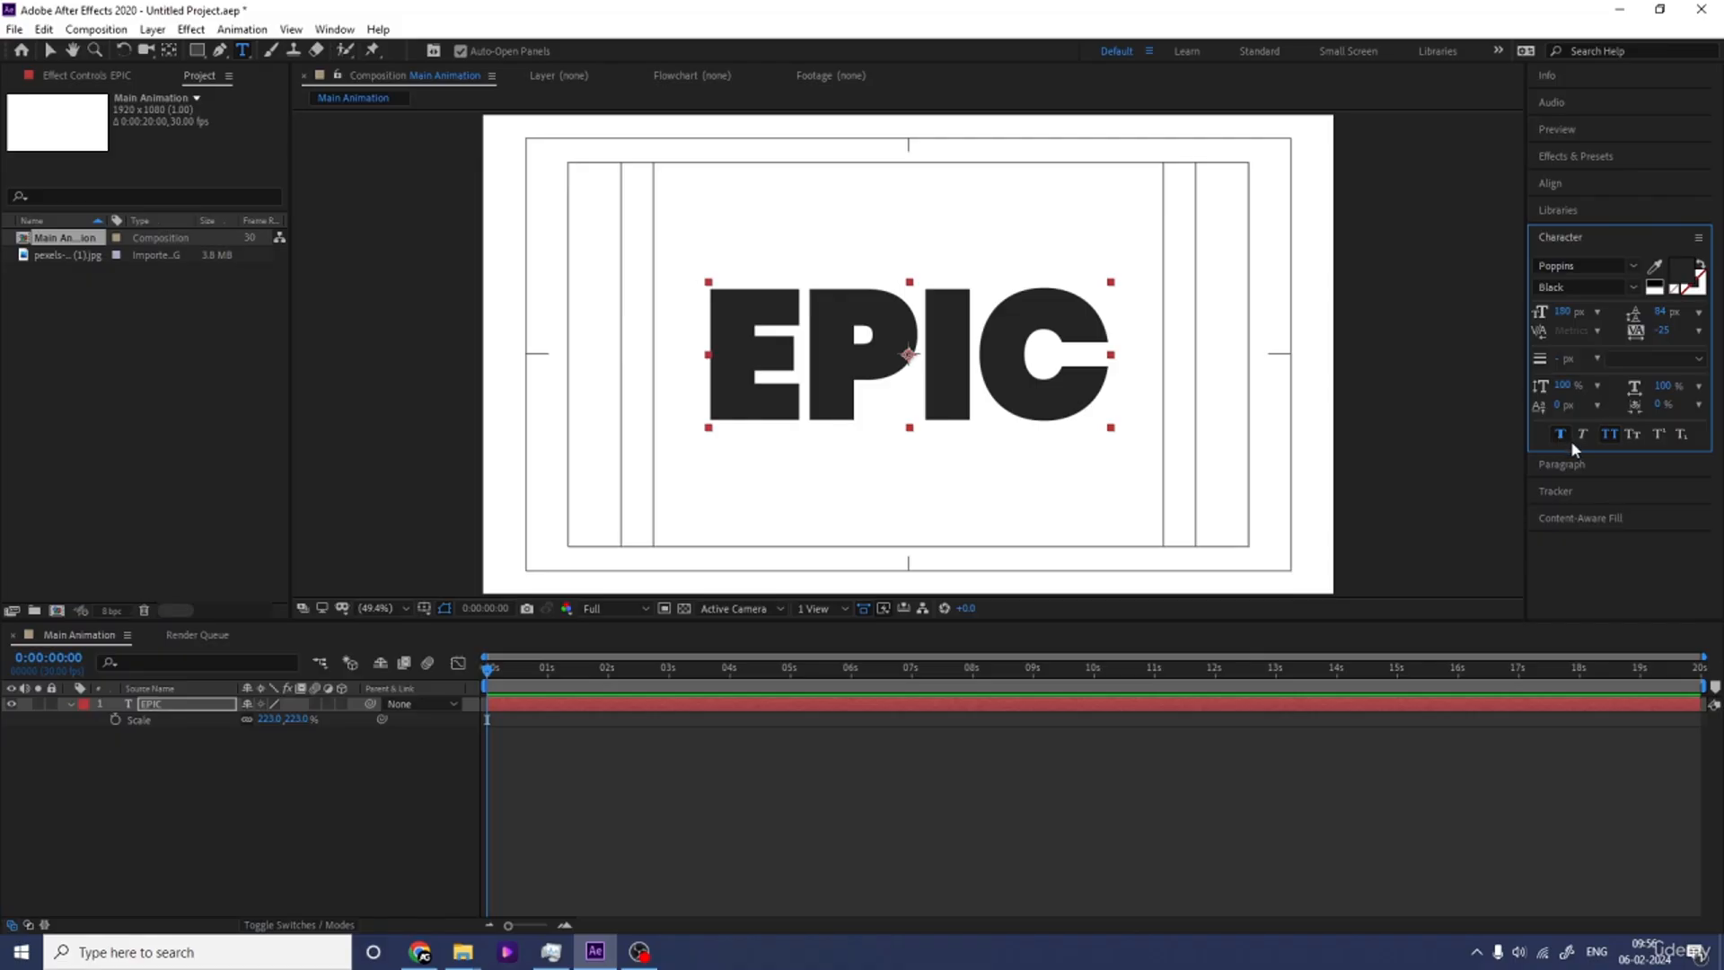
{"action": "left_click", "coordinate": [1631, 289]}
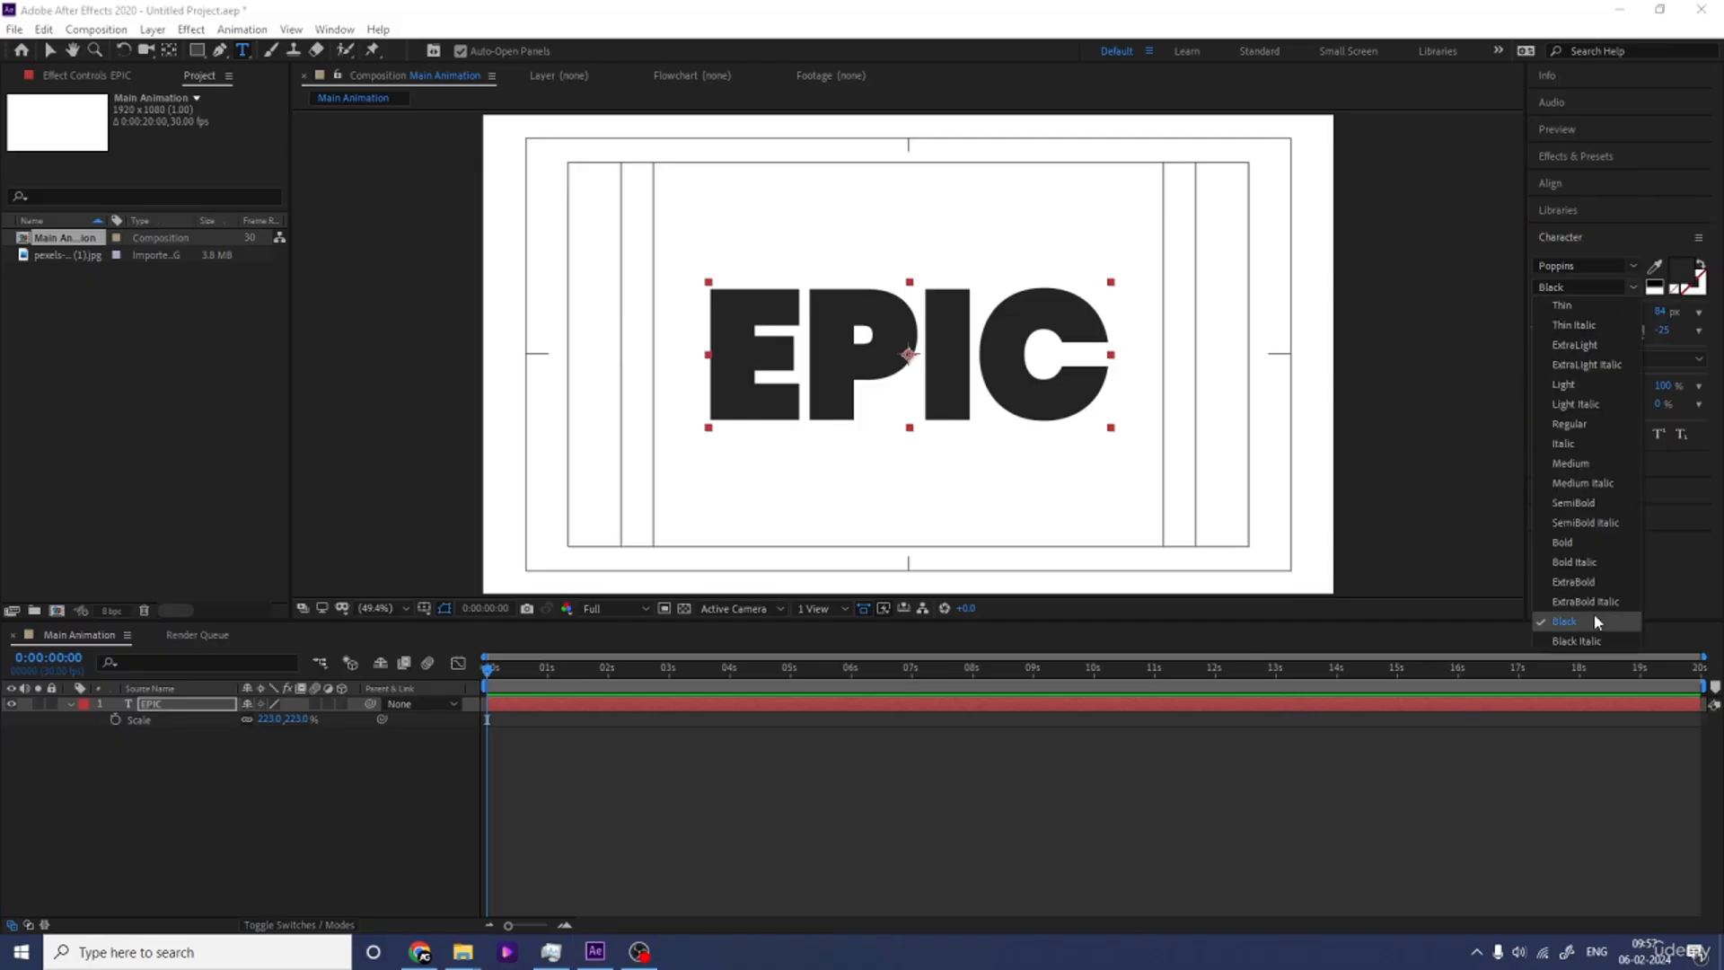
{"action": "left_click", "coordinate": [1579, 641]}
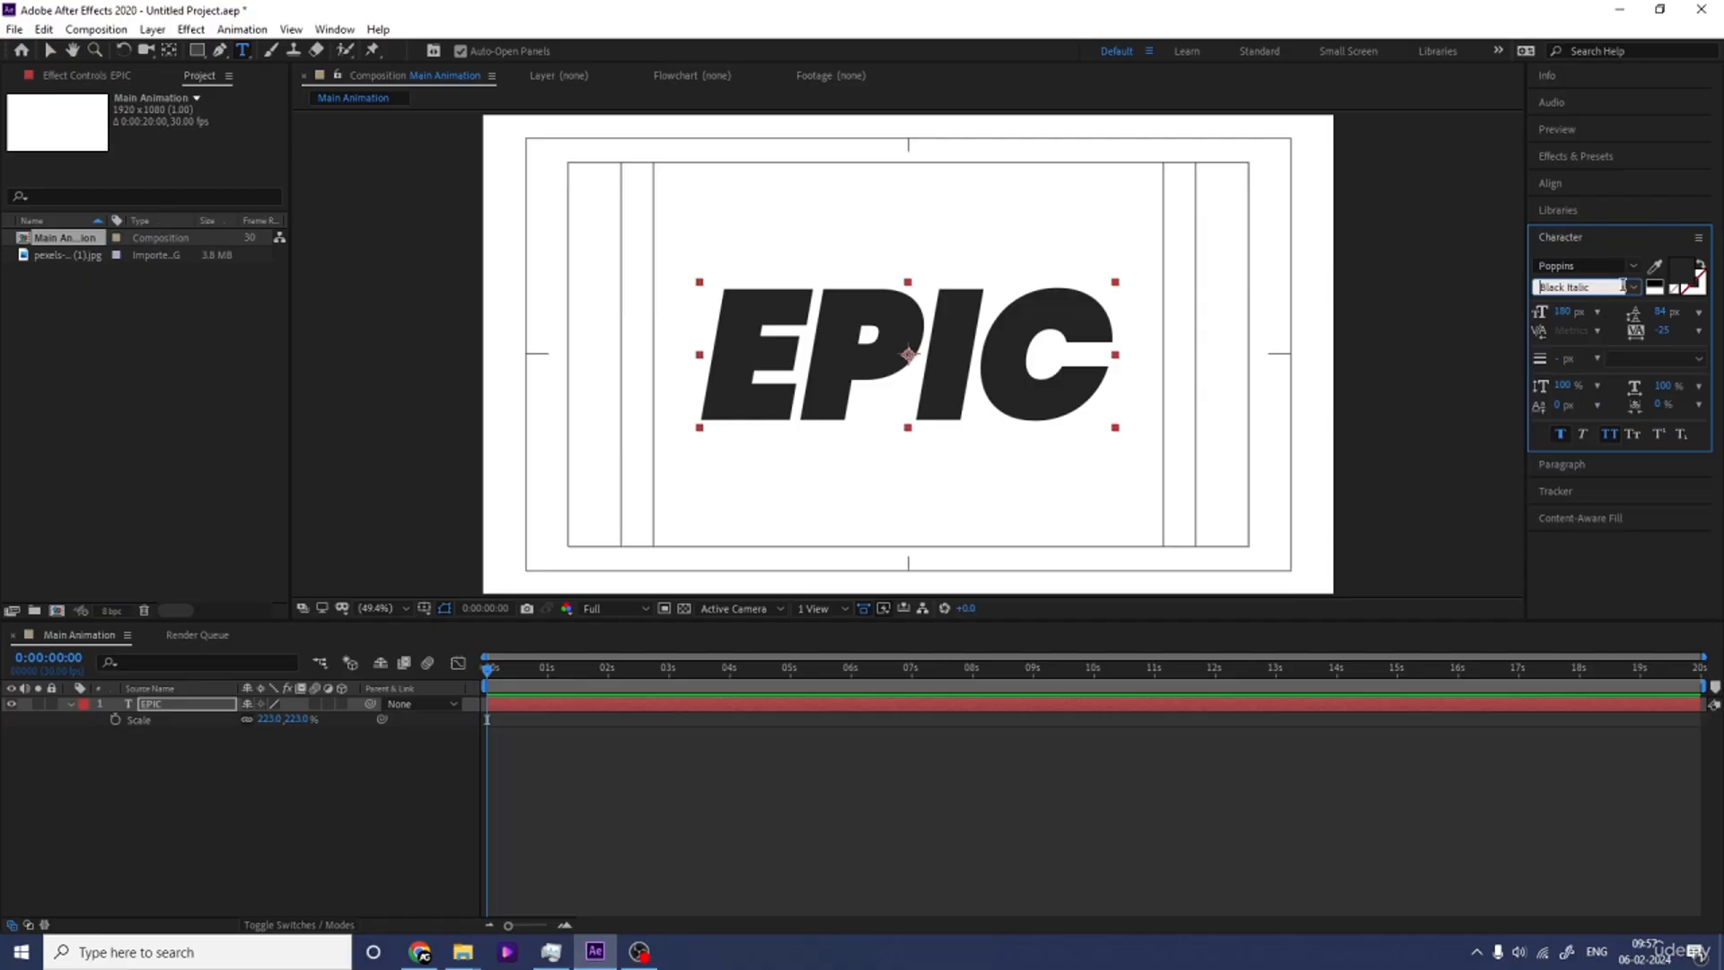
Align the restyled EPIC layer to the horizontal center of the composition.
{"action": "left_click", "coordinate": [155, 795]}
{"action": "left_click", "coordinate": [170, 704]}
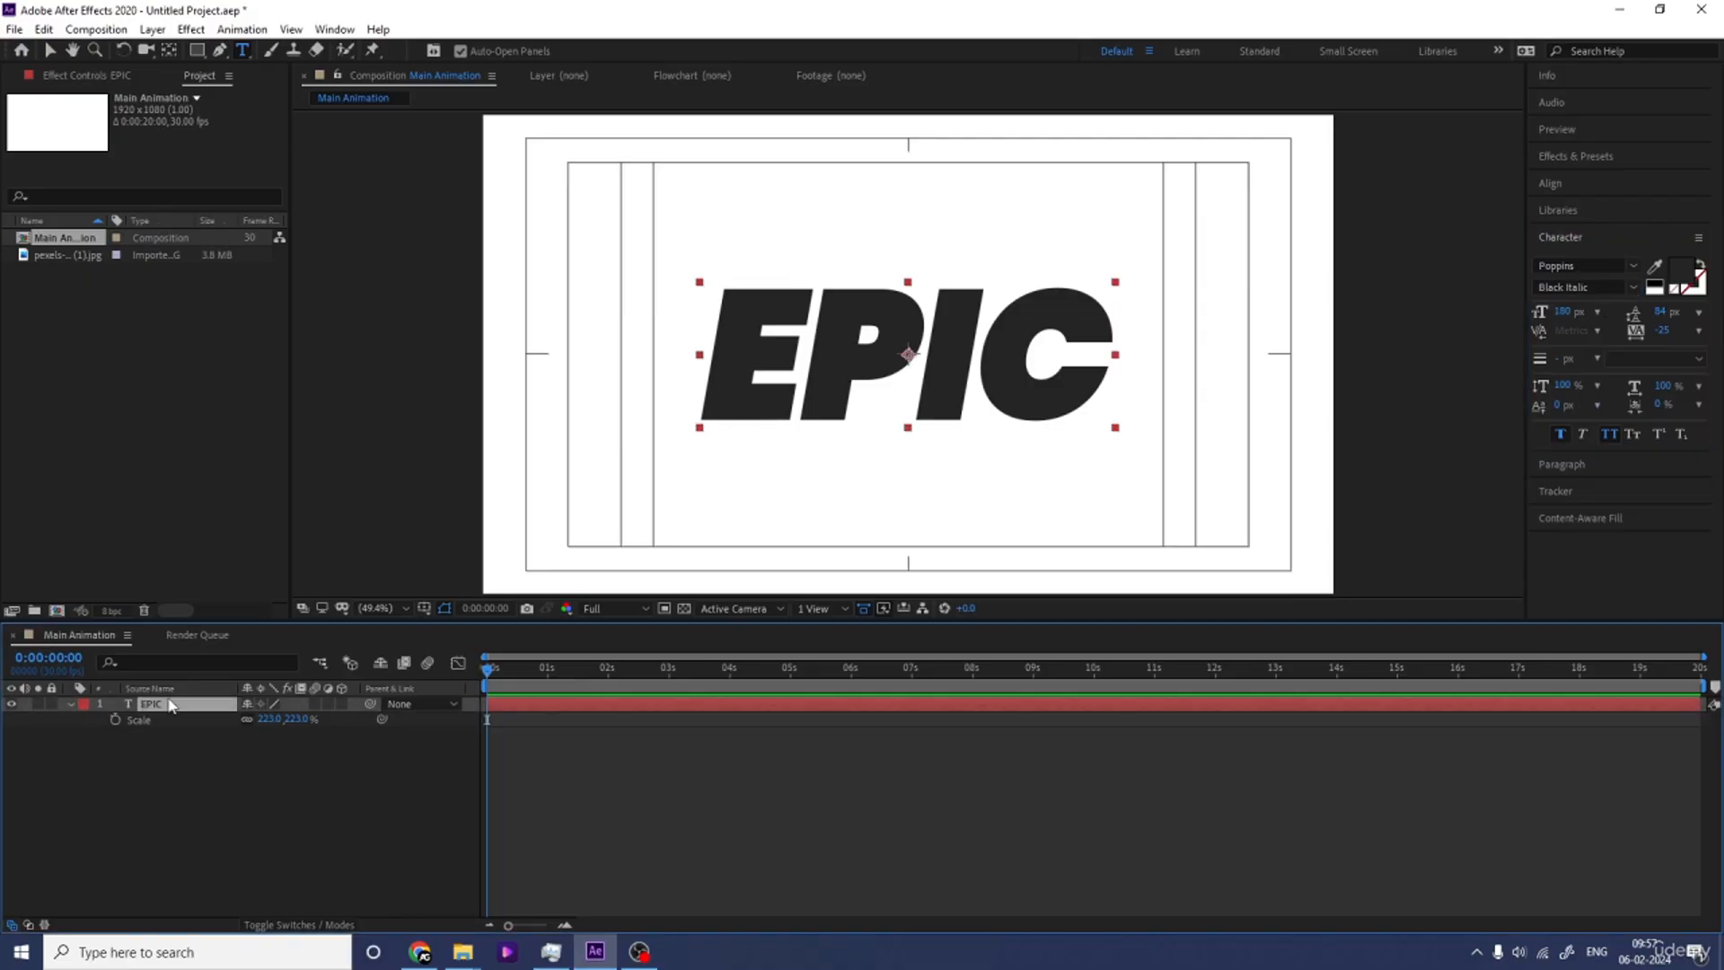
{"action": "left_click", "coordinate": [1553, 183]}
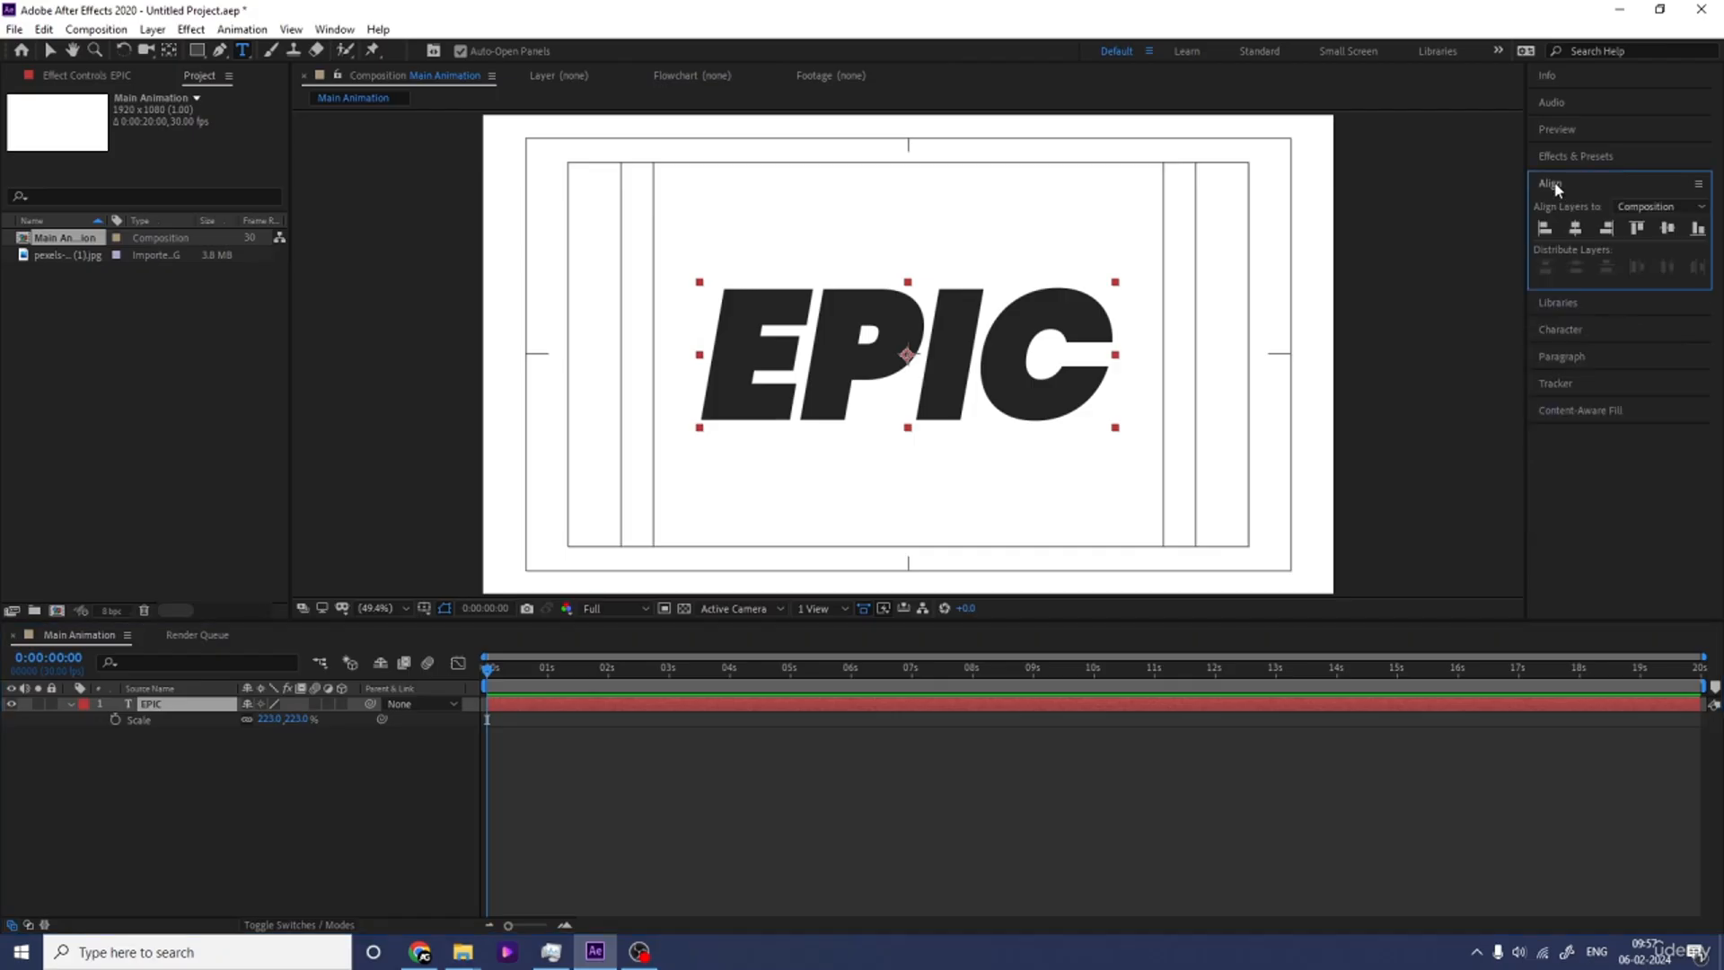
{"action": "left_click", "coordinate": [1582, 231]}
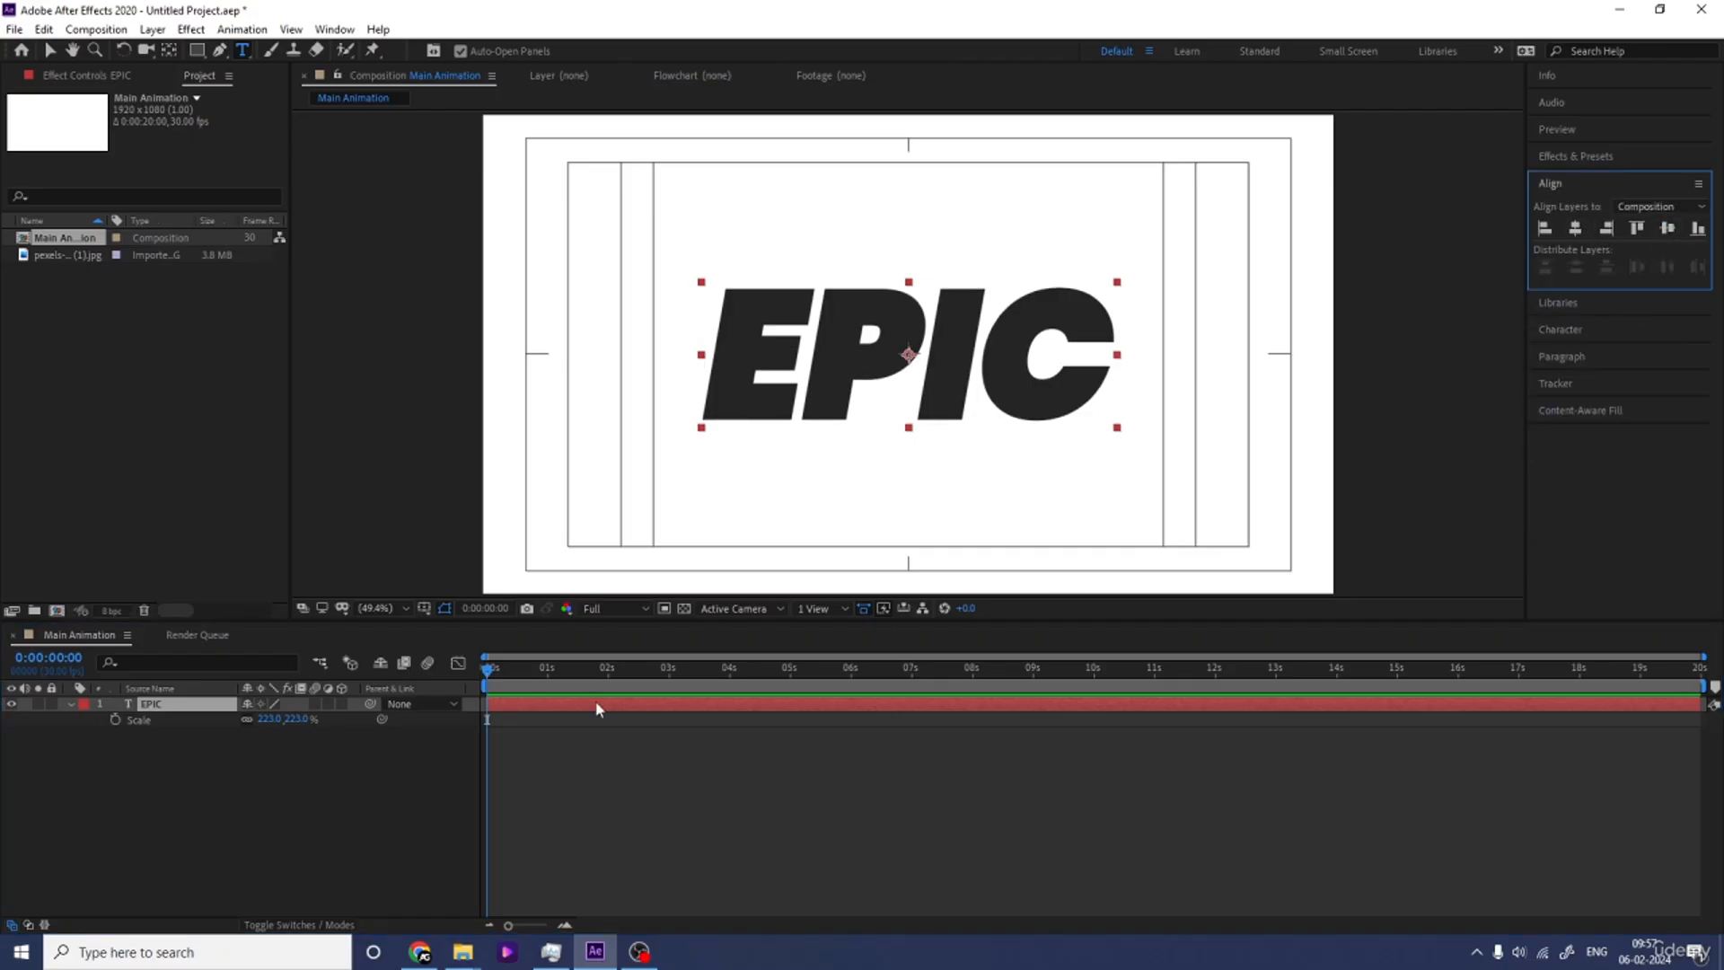
Set the EPIC layer's scale to 248% and collapse its properties.
{"action": "left_click", "coordinate": [287, 754]}
{"action": "key", "text": "s"}
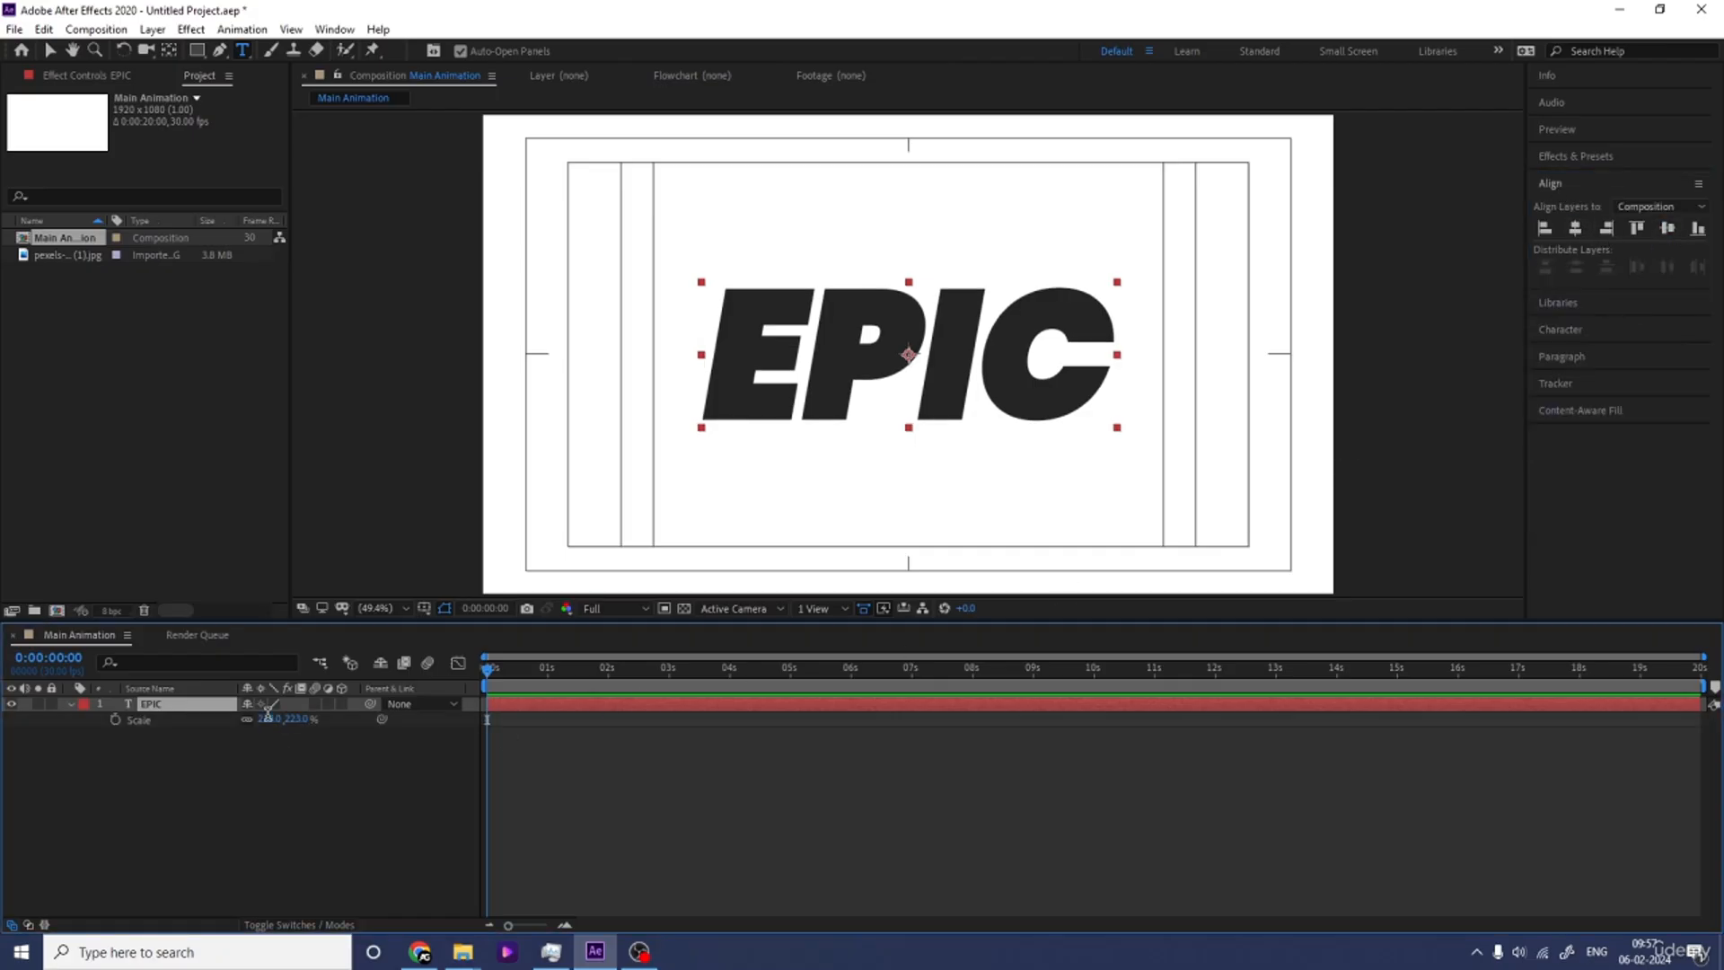
{"action": "left_click", "coordinate": [268, 718]}
{"action": "type", "text": "245"}
{"action": "key", "text": "Return"}
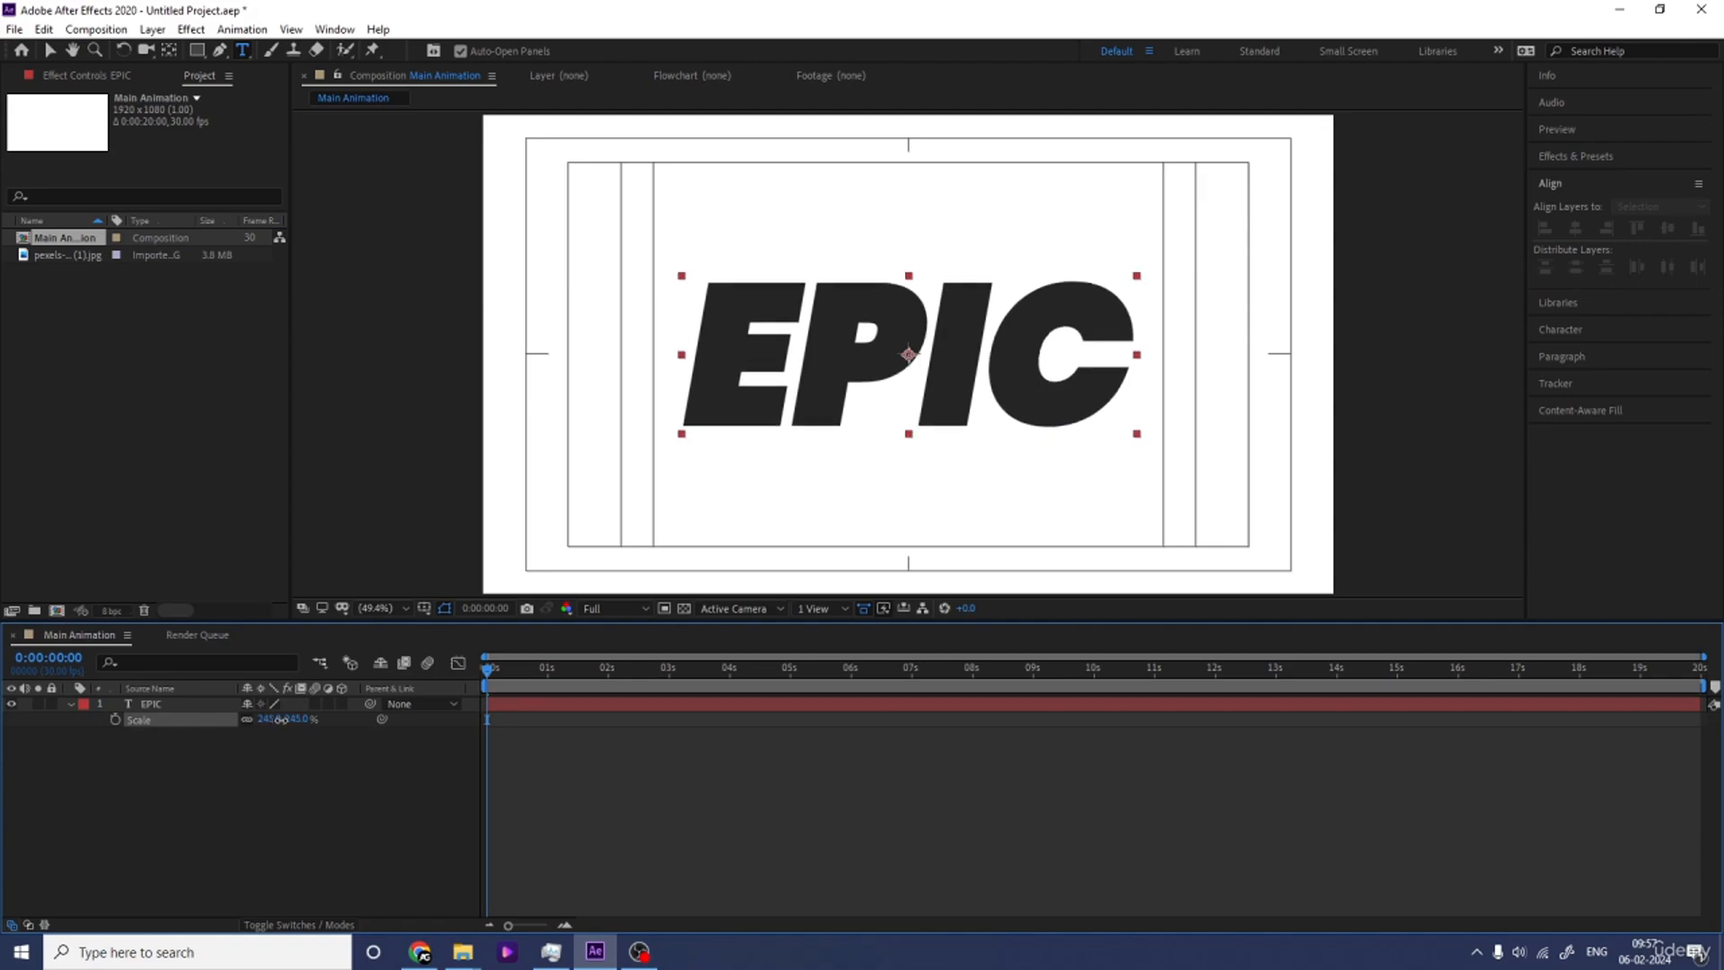
{"action": "left_click", "coordinate": [281, 866]}
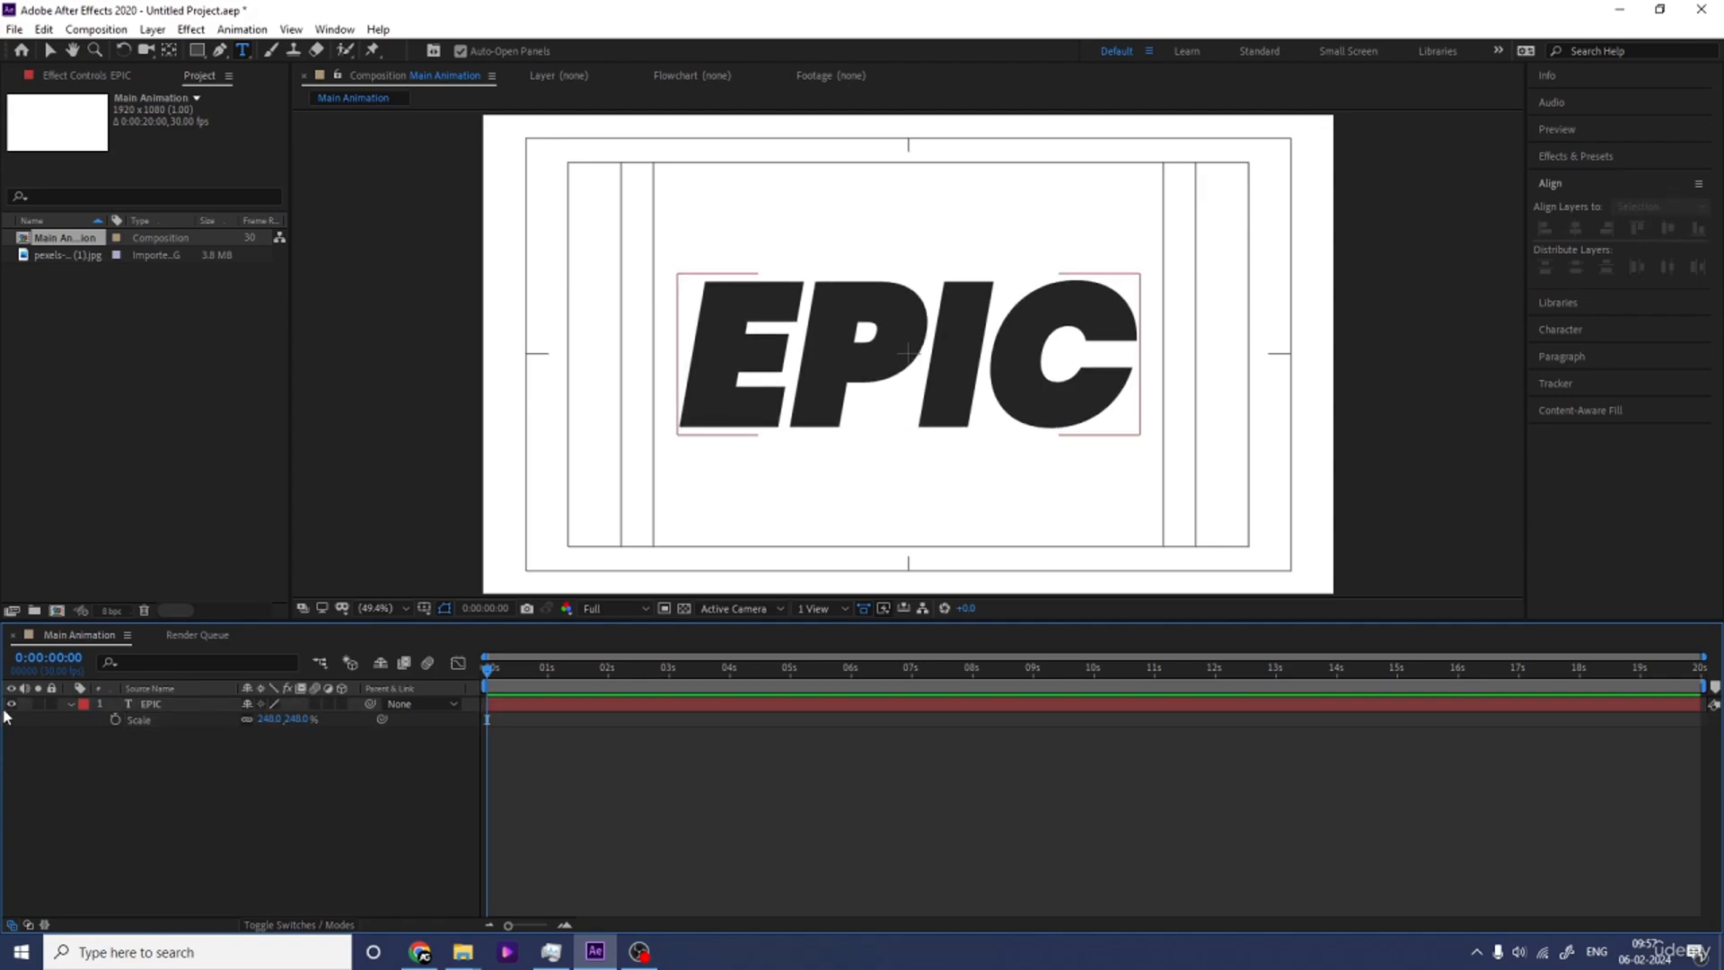
{"action": "left_click", "coordinate": [69, 705]}
Change the EPIC text's paragraph alignment to centered.
{"action": "left_click", "coordinate": [189, 706]}
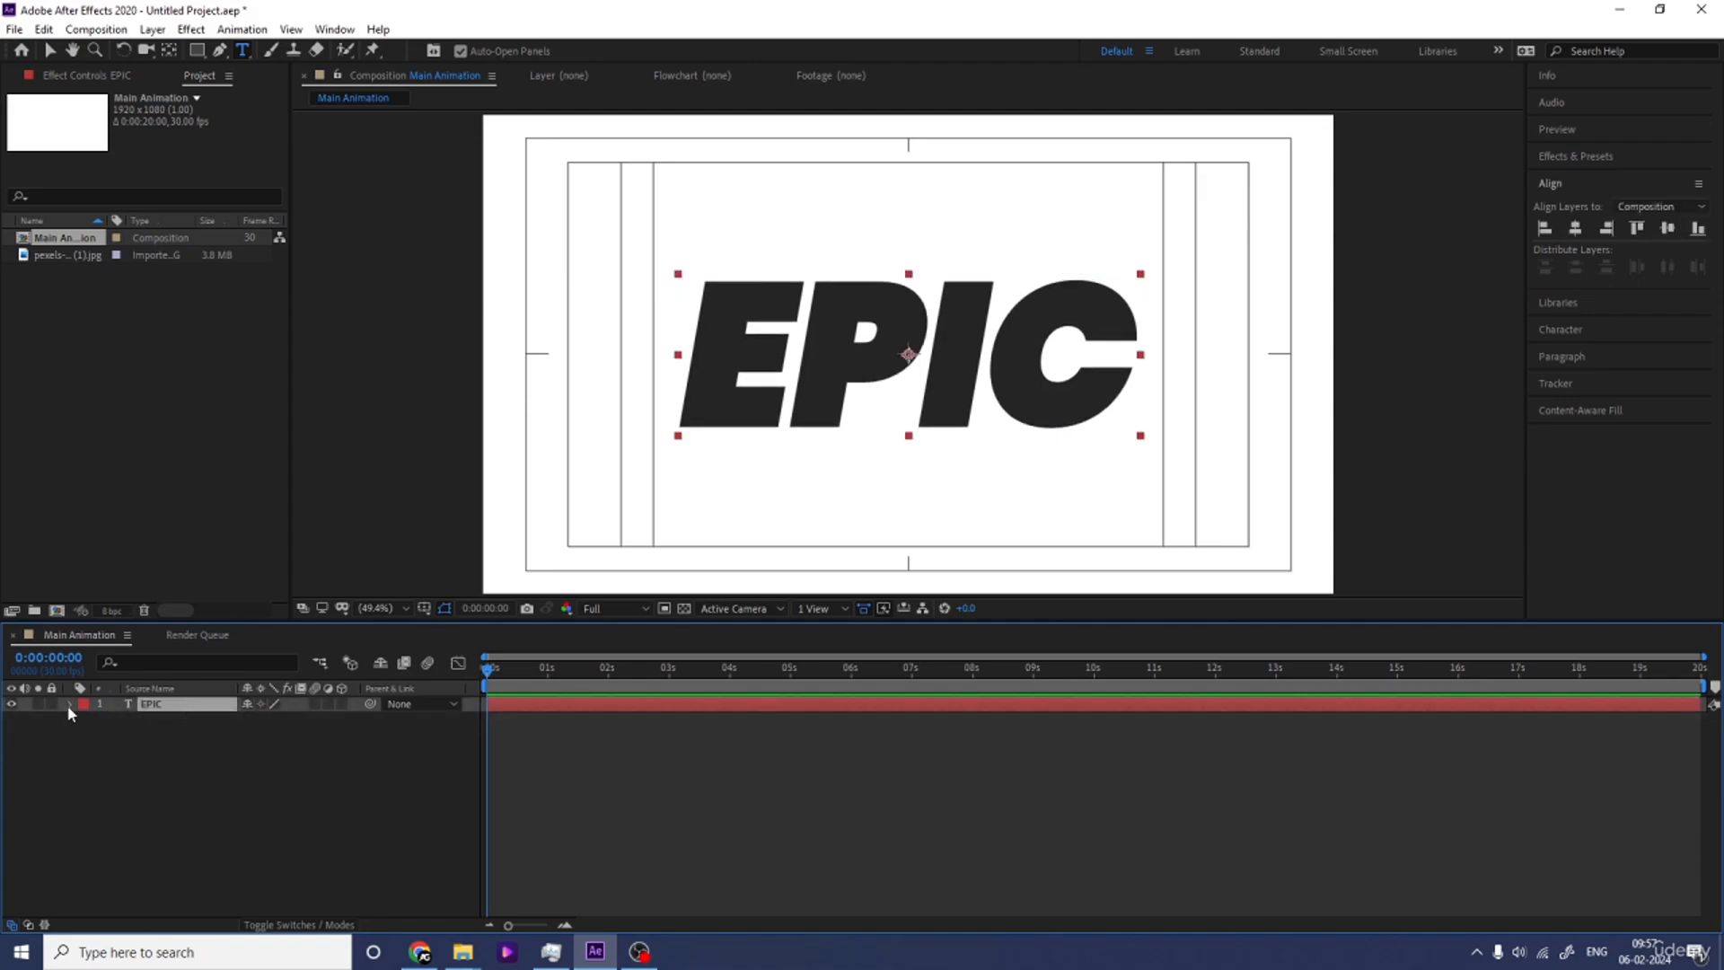
{"action": "left_click", "coordinate": [1546, 329]}
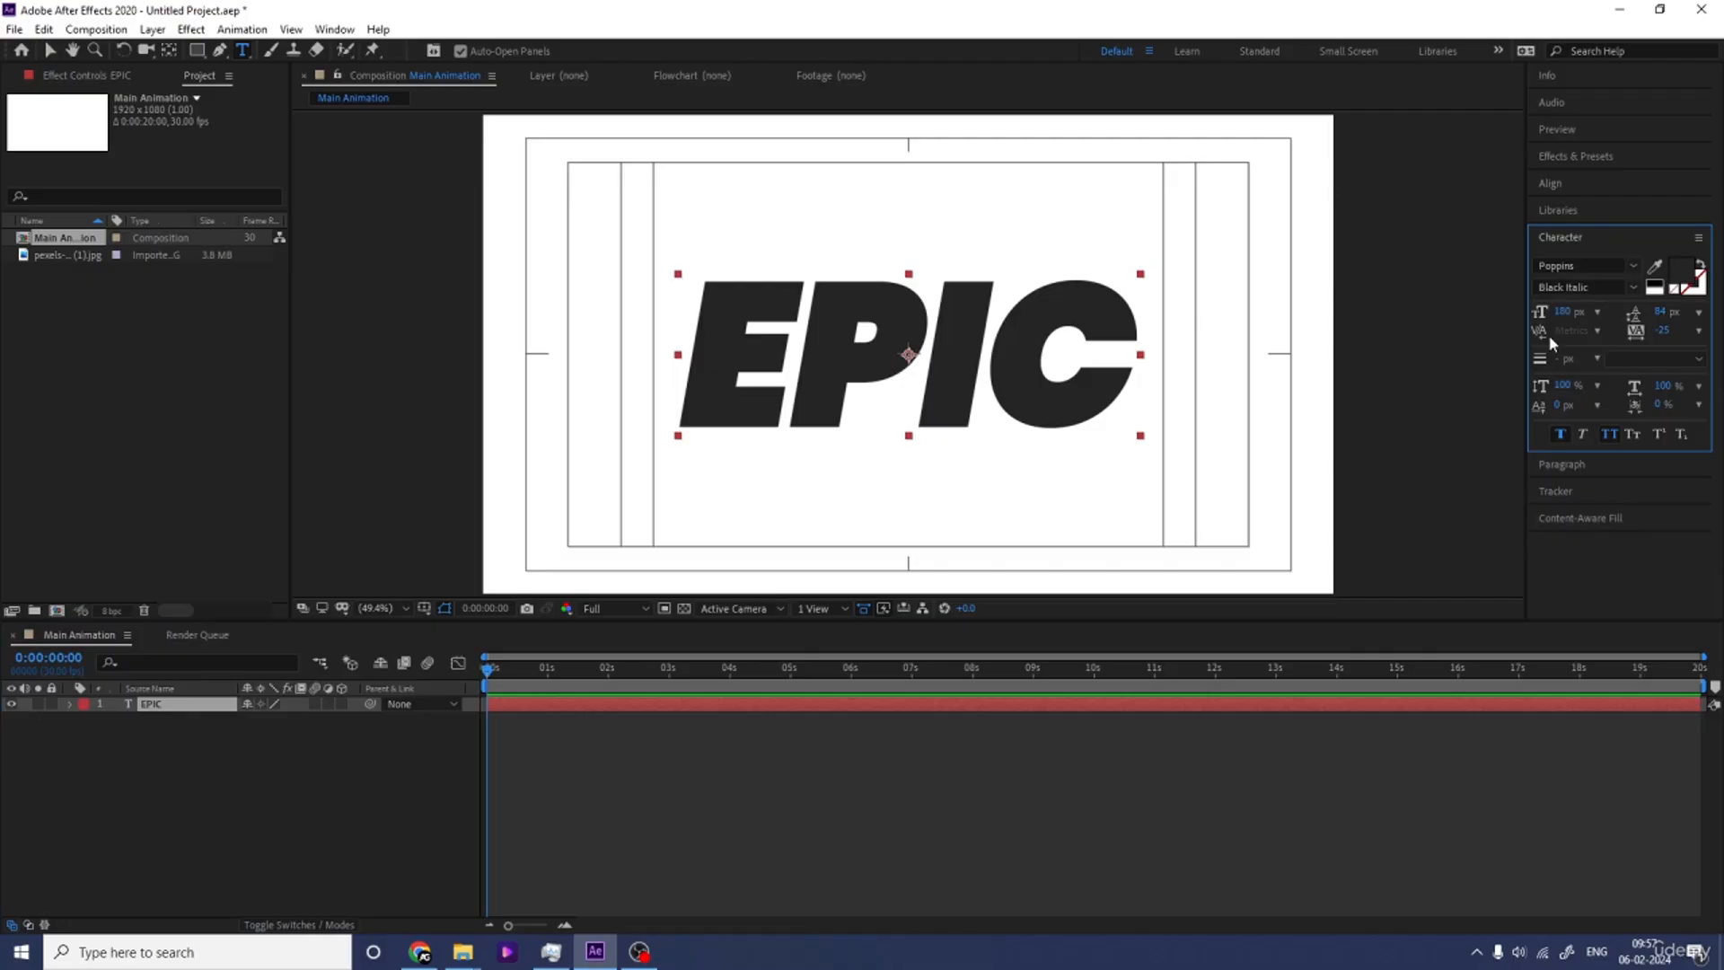
{"action": "left_click", "coordinate": [1557, 462]}
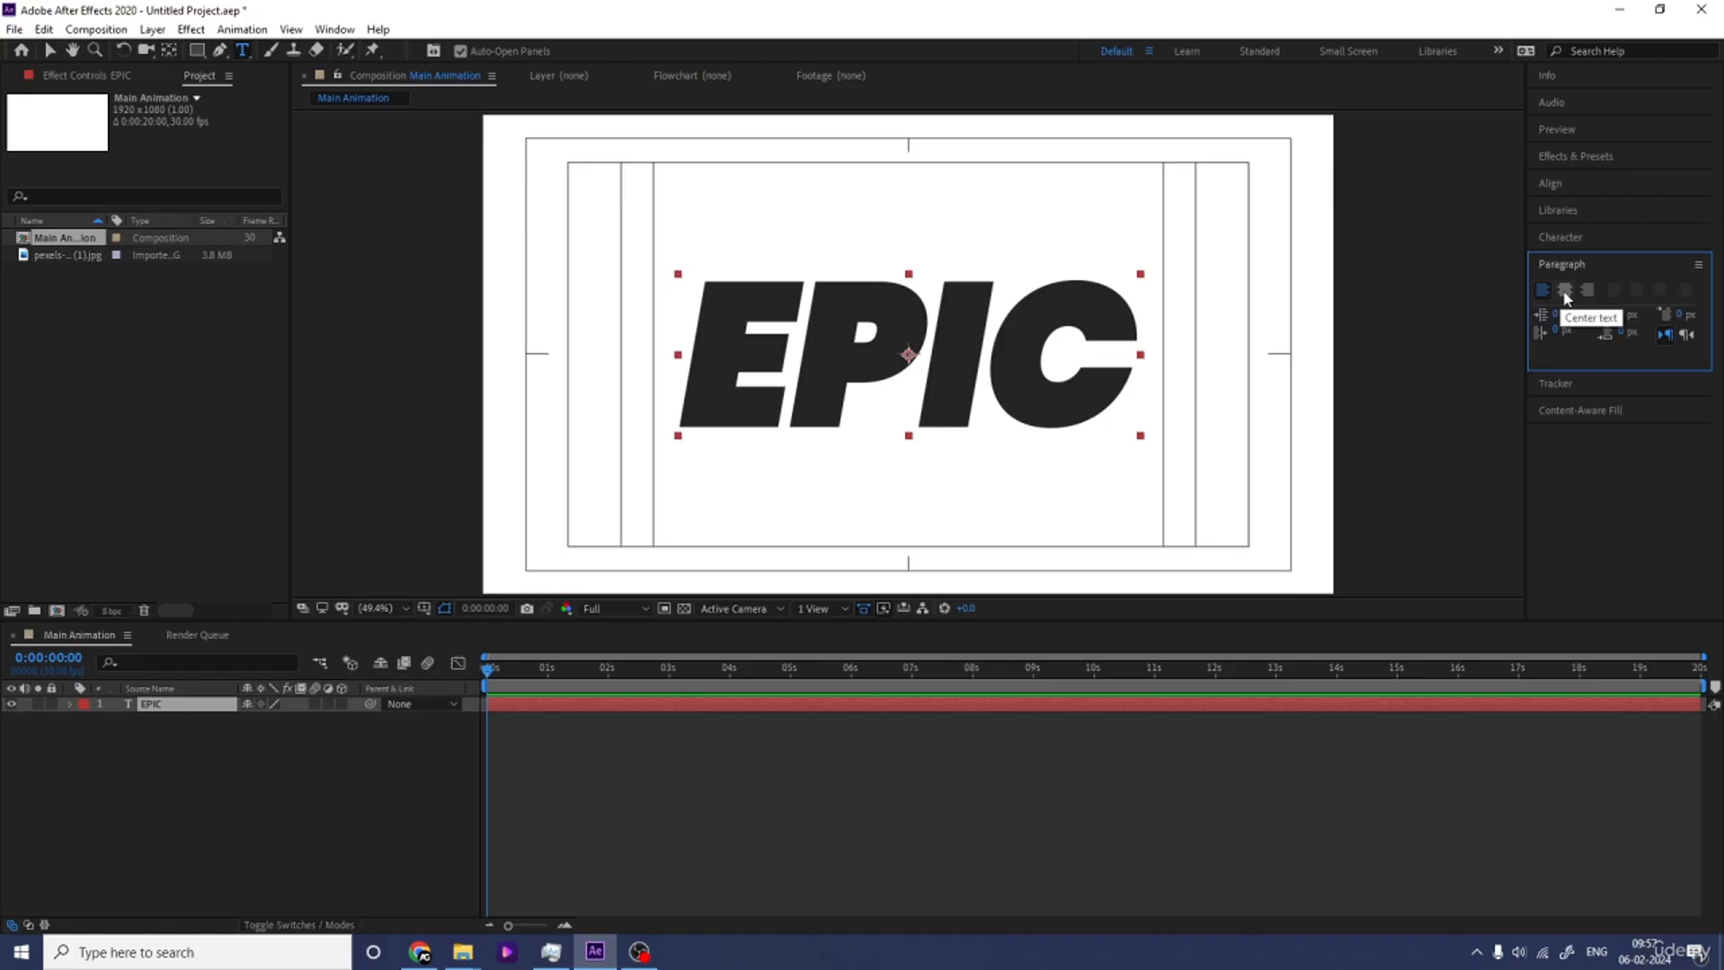
{"action": "left_click", "coordinate": [1565, 292]}
Realign the EPIC layer to the composition's horizontal center and center its anchor point in the text.
{"action": "left_click", "coordinate": [1551, 184]}
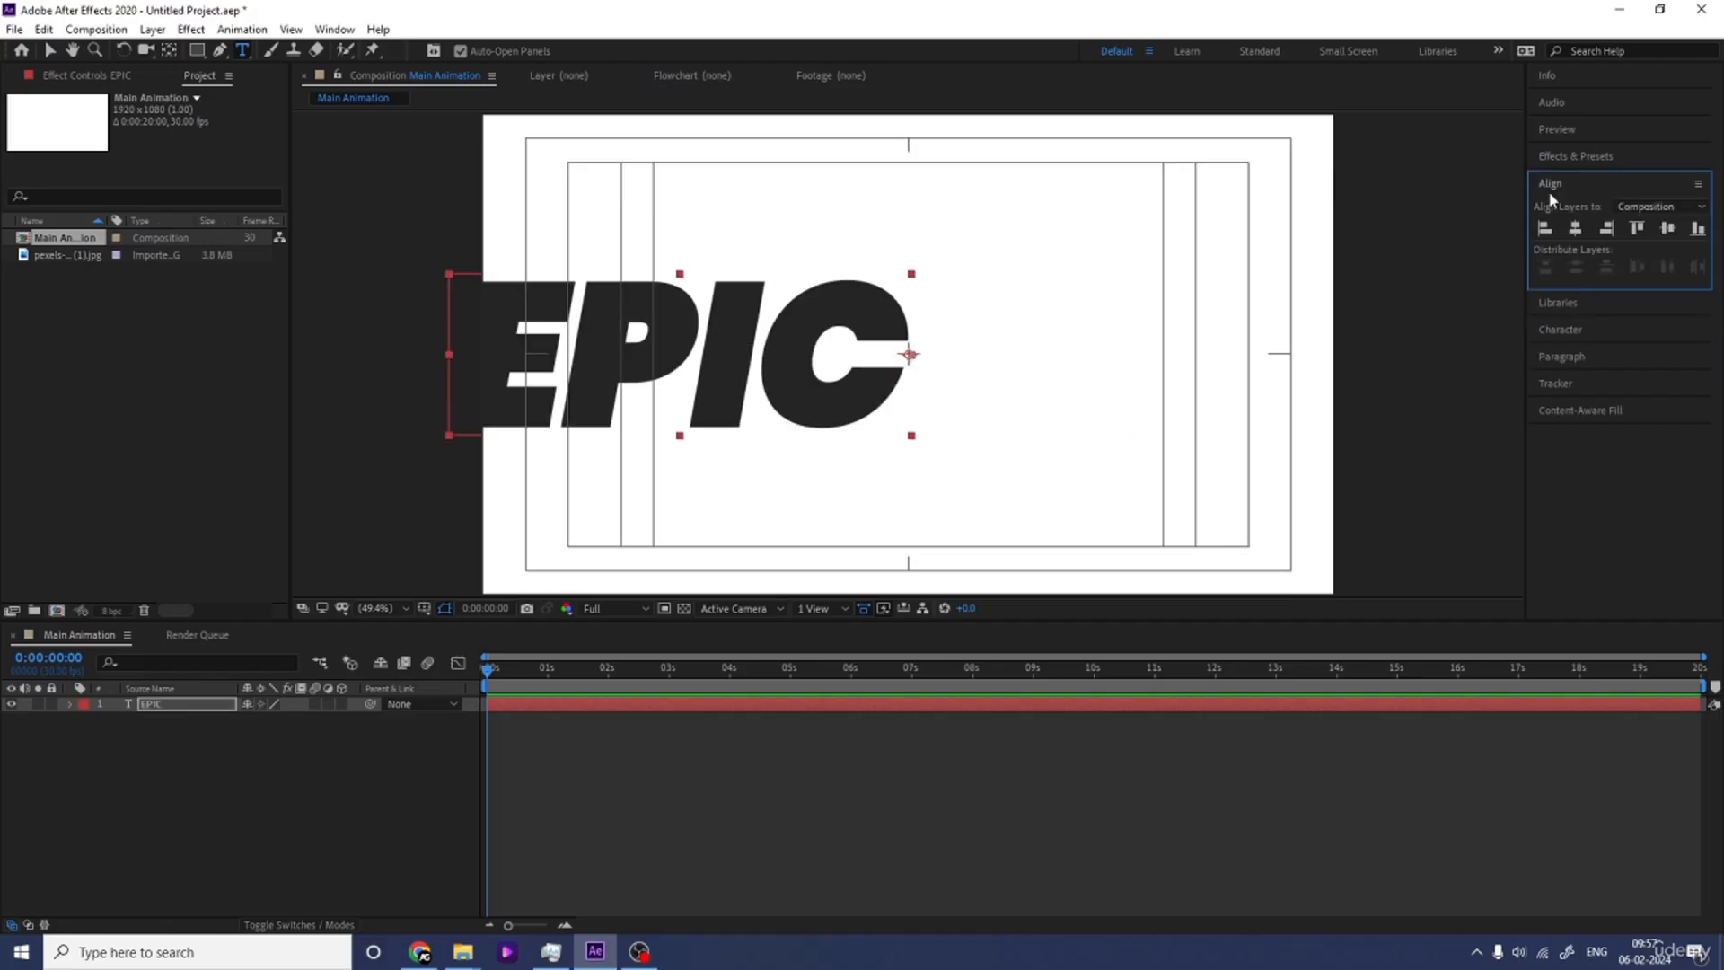
{"action": "left_click", "coordinate": [1575, 228]}
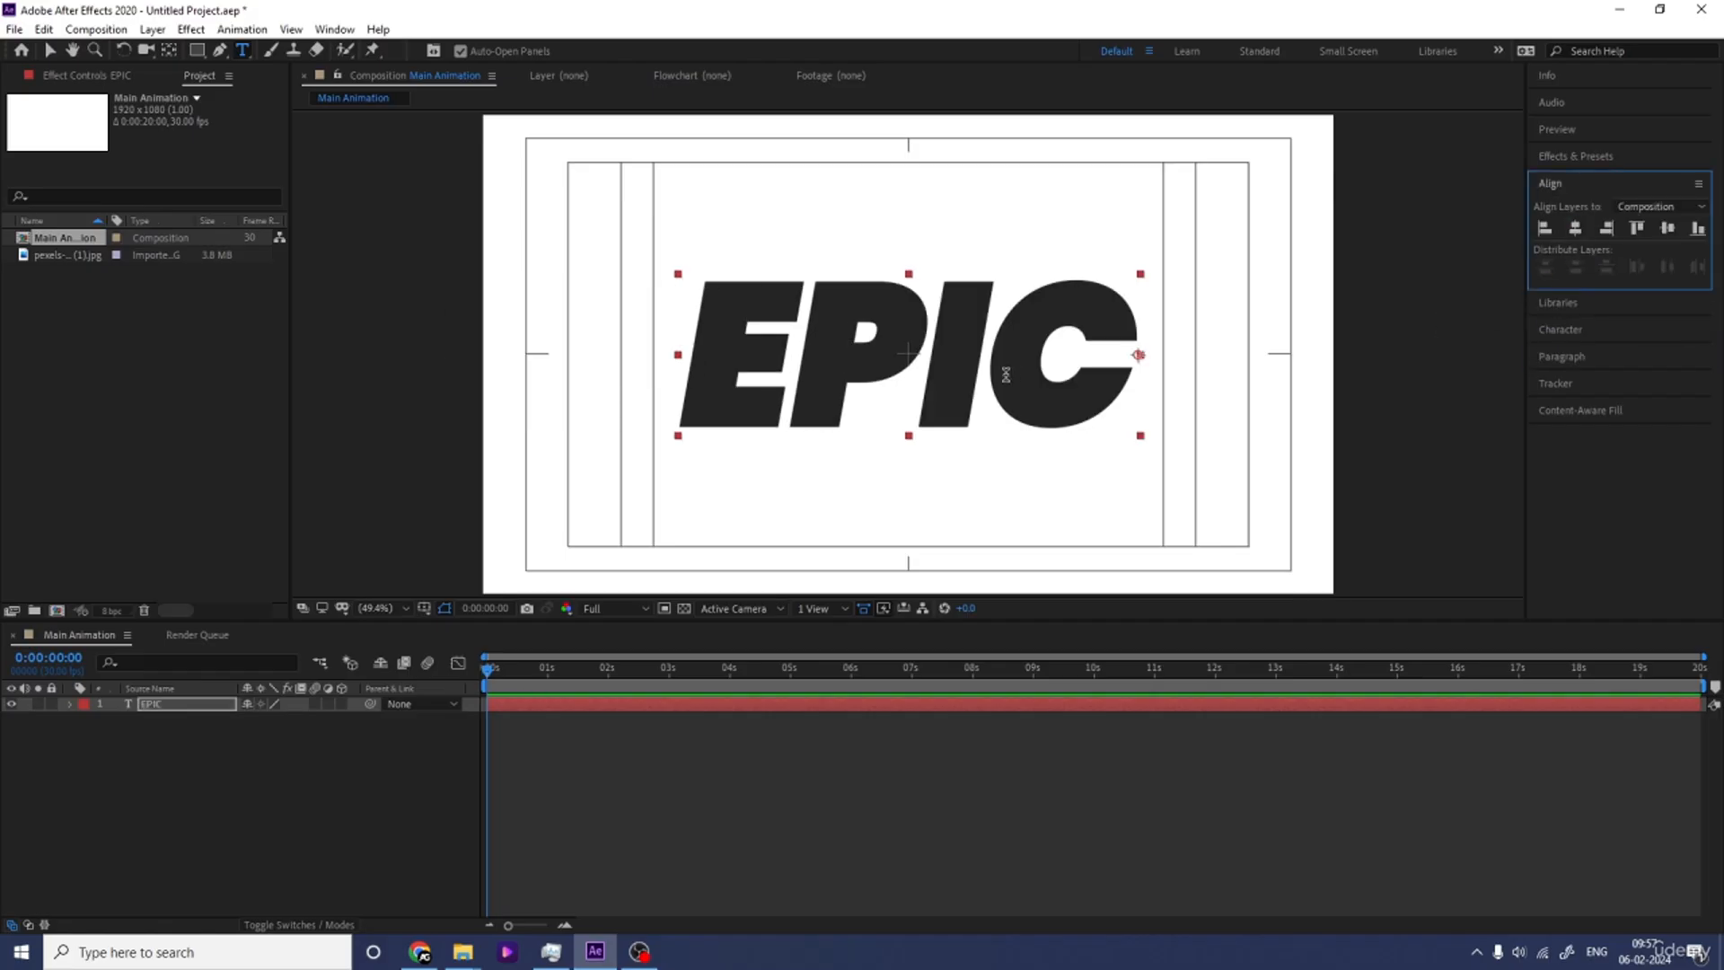
{"action": "key", "text": "ctrl+alt+Home"}
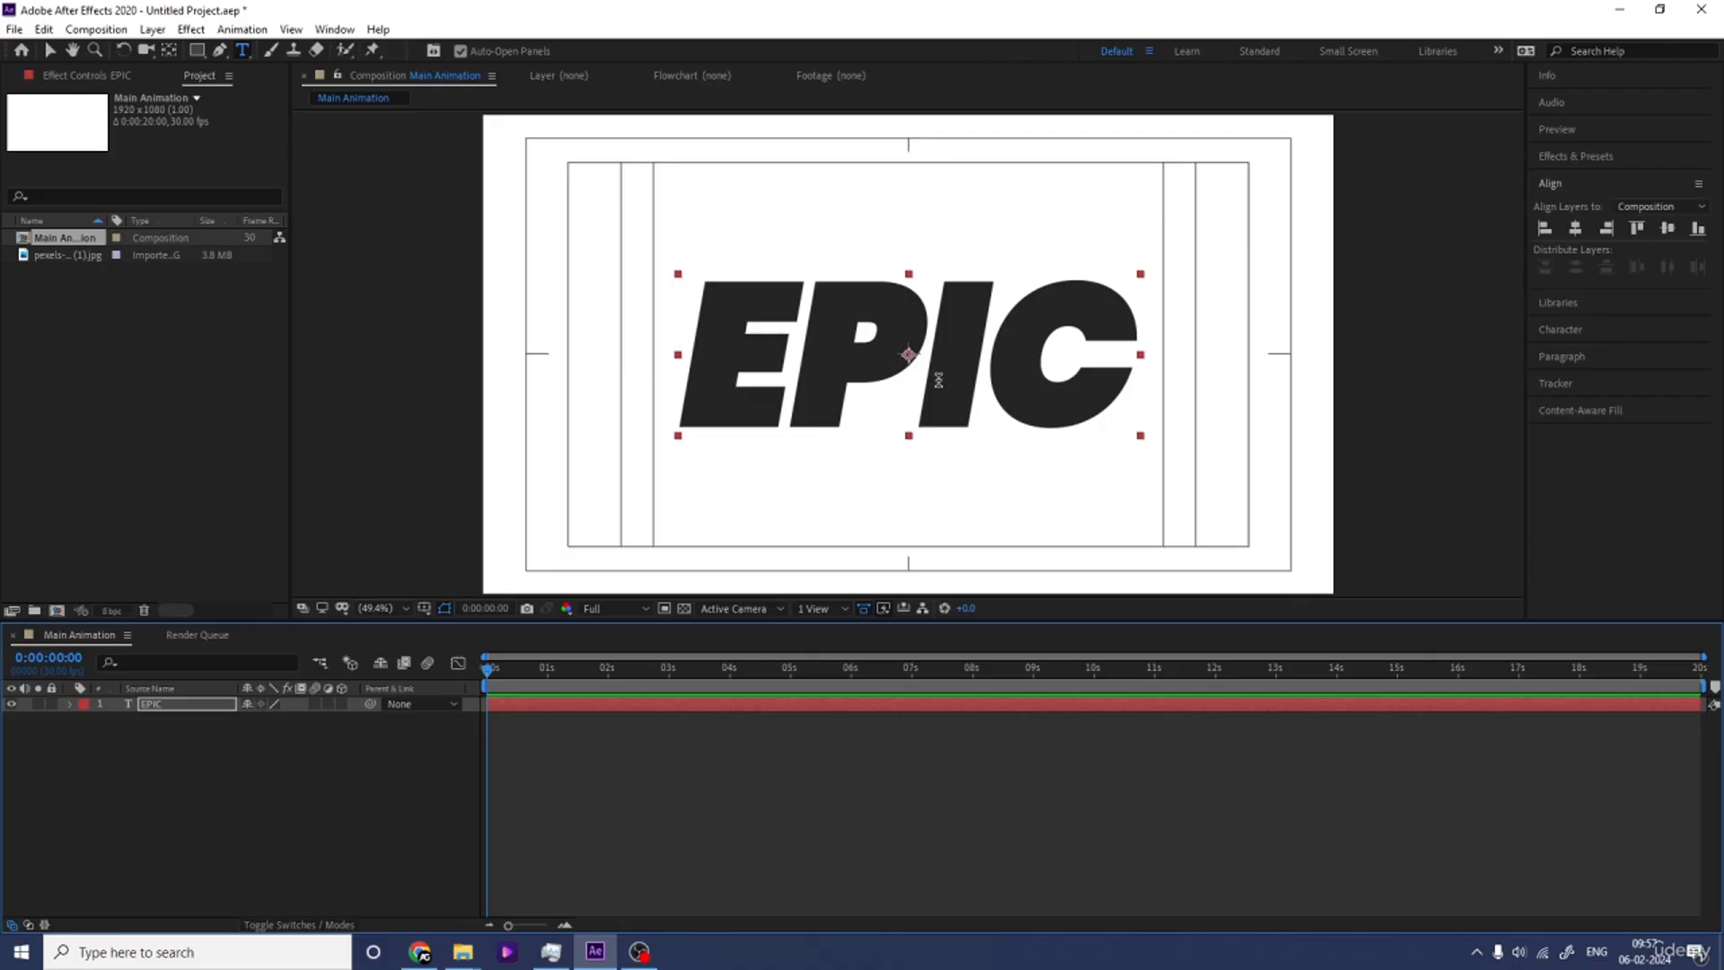
Add a Position text animator to the EPIC layer and set its position offset to 0.0, 95.0.
{"action": "left_click", "coordinate": [100, 773]}
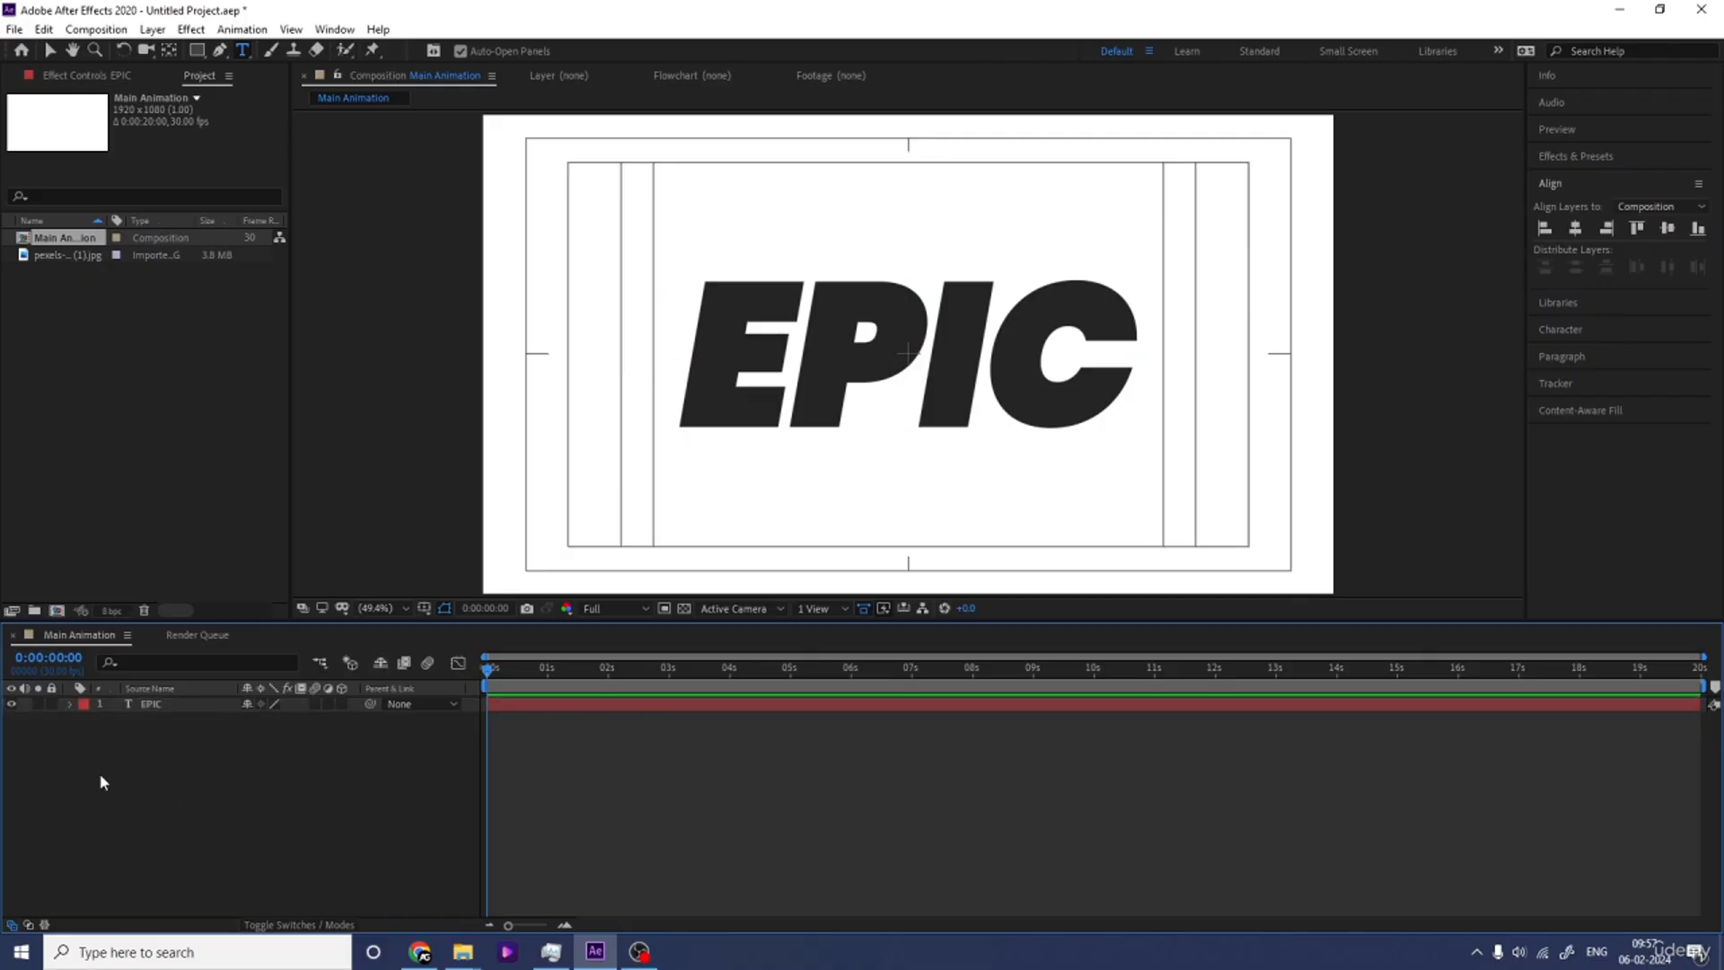
{"action": "left_click", "coordinate": [70, 706]}
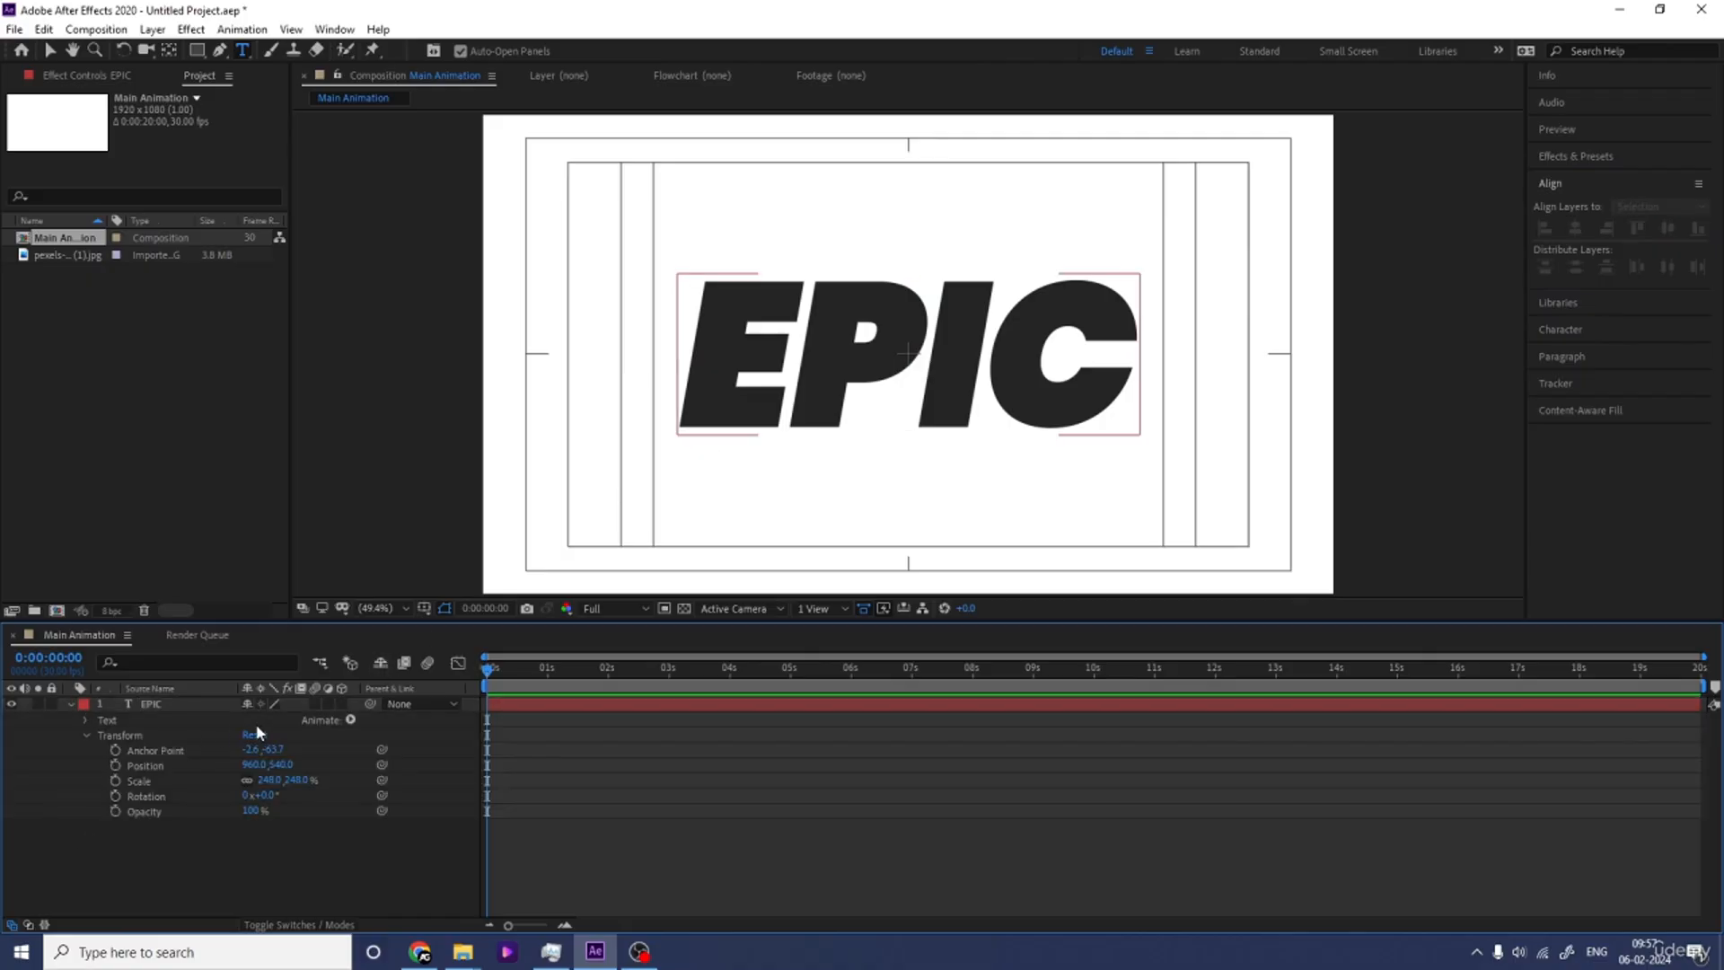
{"action": "left_click", "coordinate": [352, 718]}
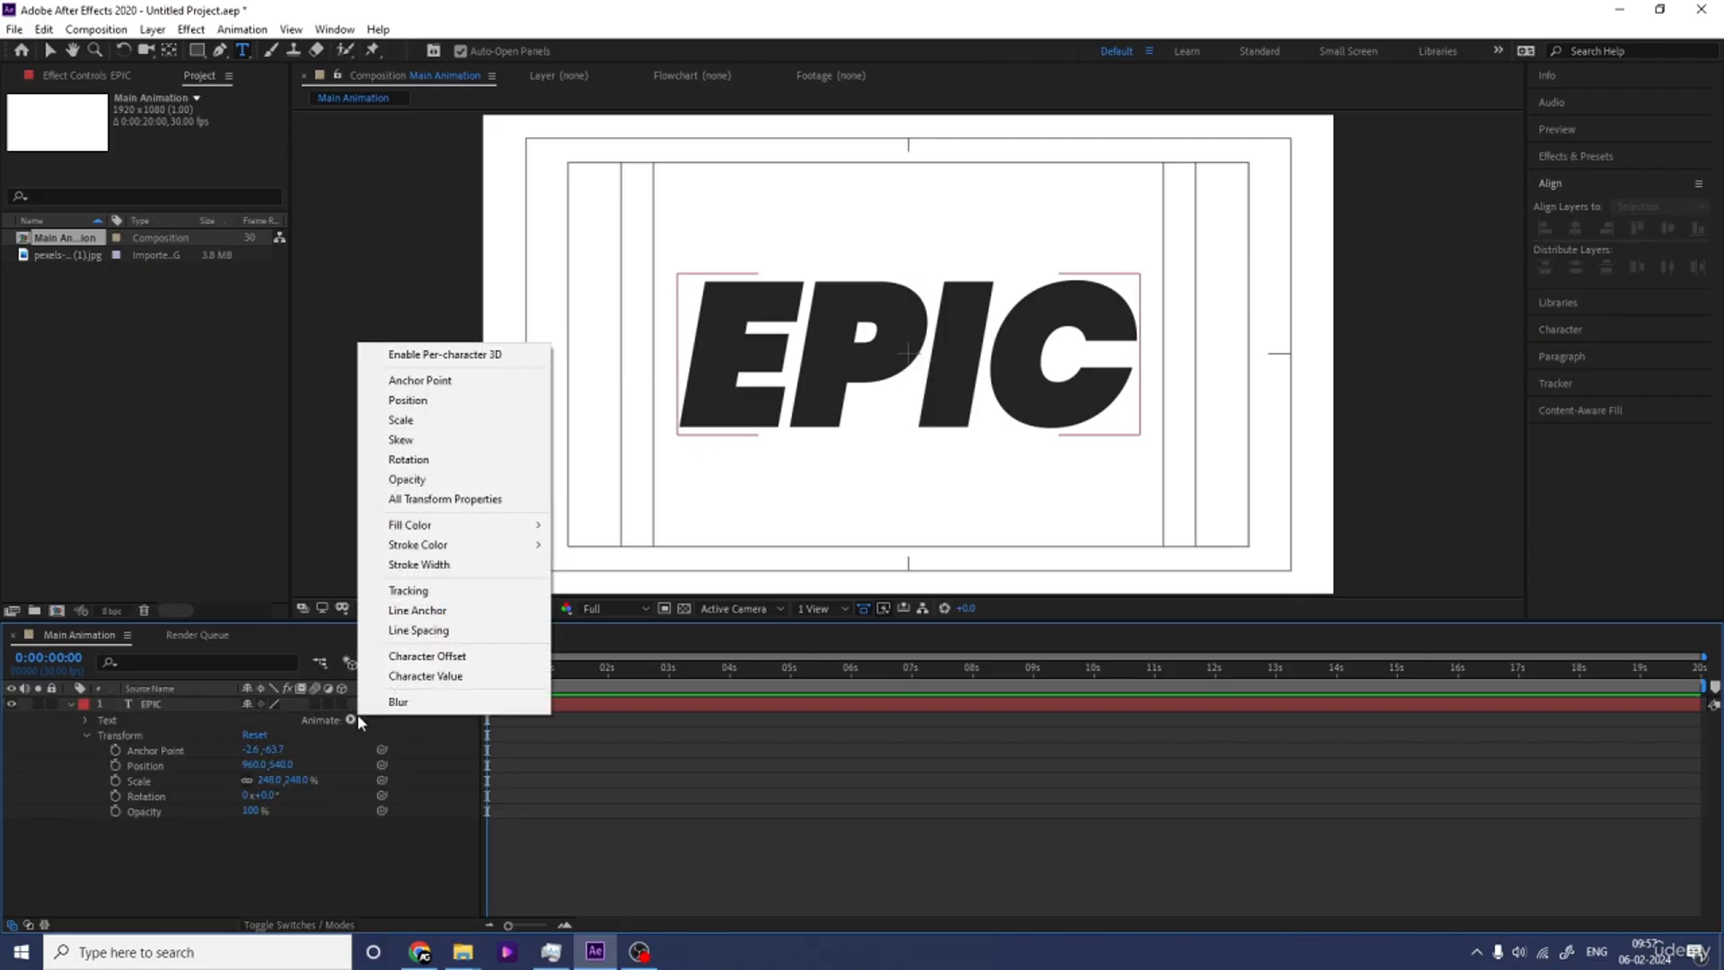
{"action": "left_click", "coordinate": [408, 399]}
{"action": "left_click_drag", "start_coordinate": [270, 809], "coordinate": [354, 809]}
Keyframe the range selector's Start from 0% at the first frame to 100% at 0:00:01:16 and preview the animation.
{"action": "left_click", "coordinate": [118, 796]}
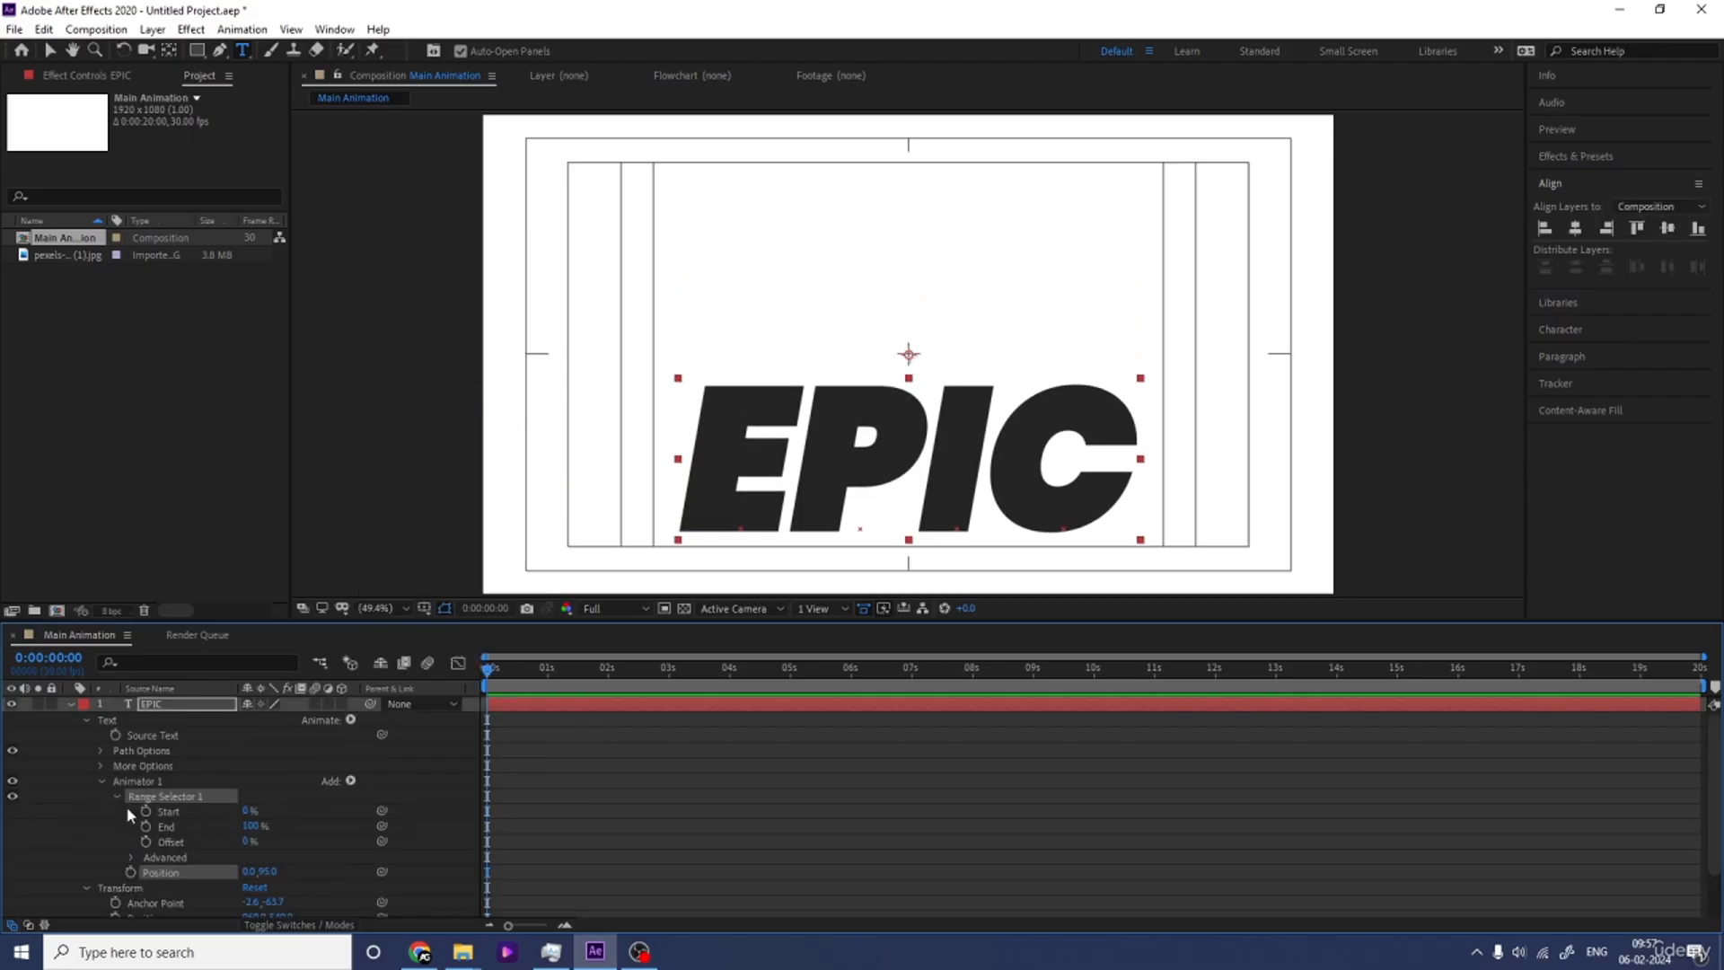
{"action": "left_click", "coordinate": [145, 811]}
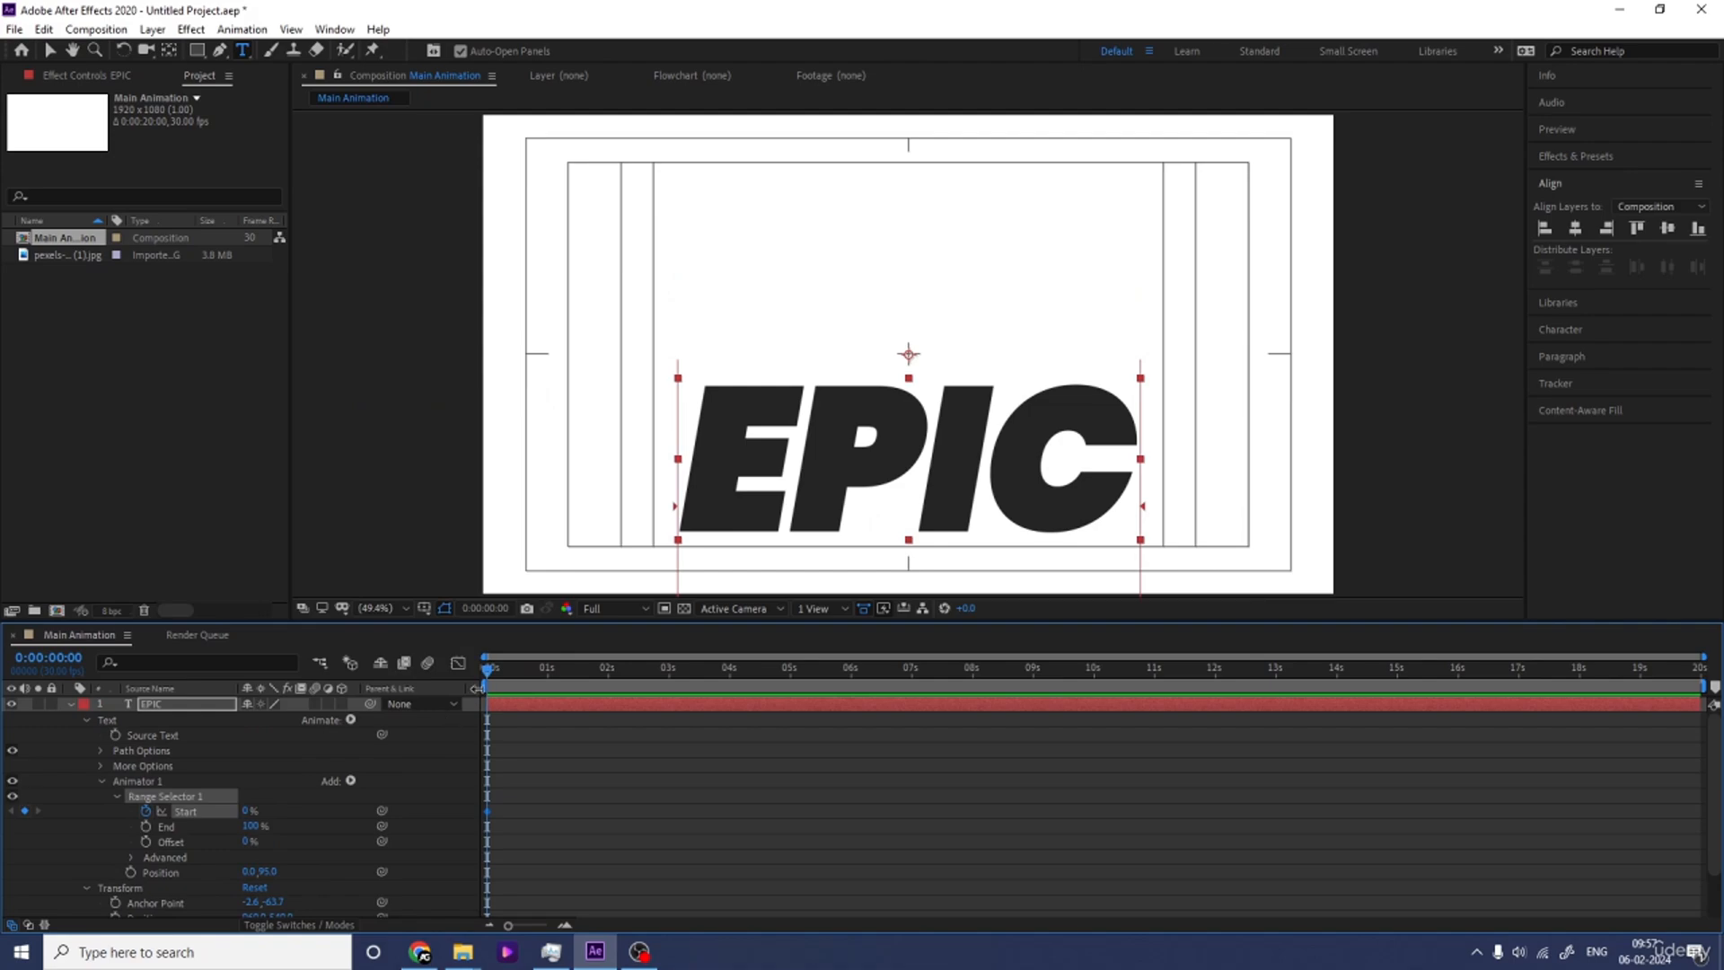
{"action": "key", "text": "equal"}
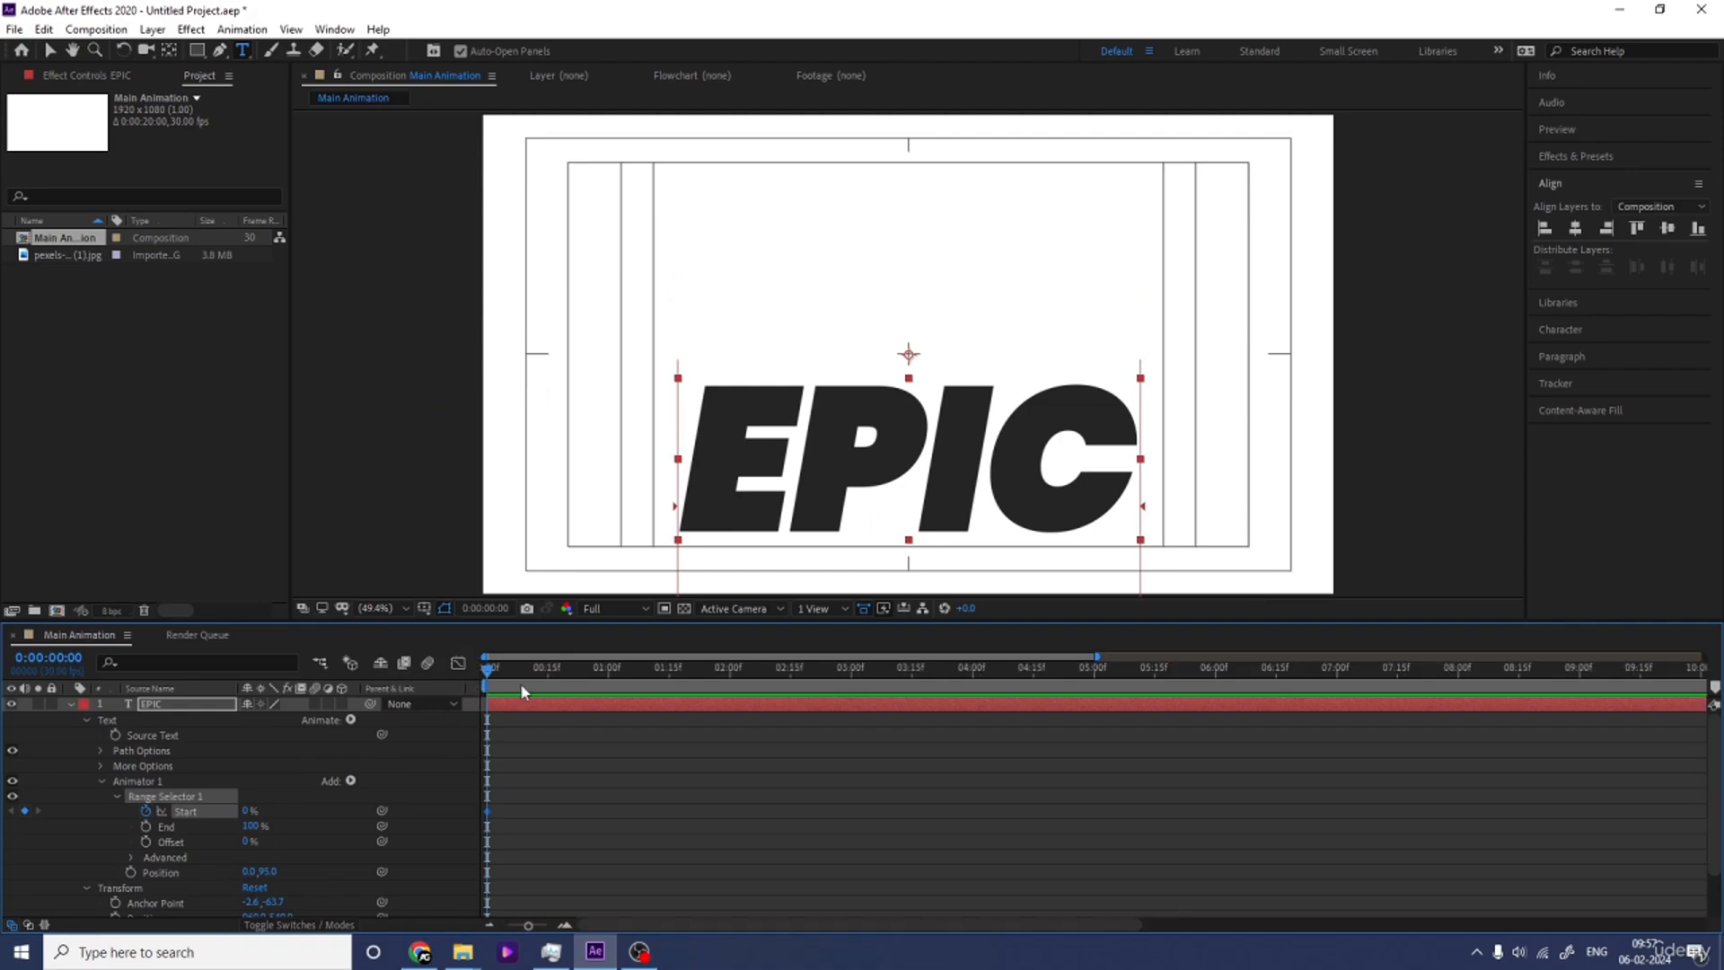
{"action": "left_click", "coordinate": [672, 678]}
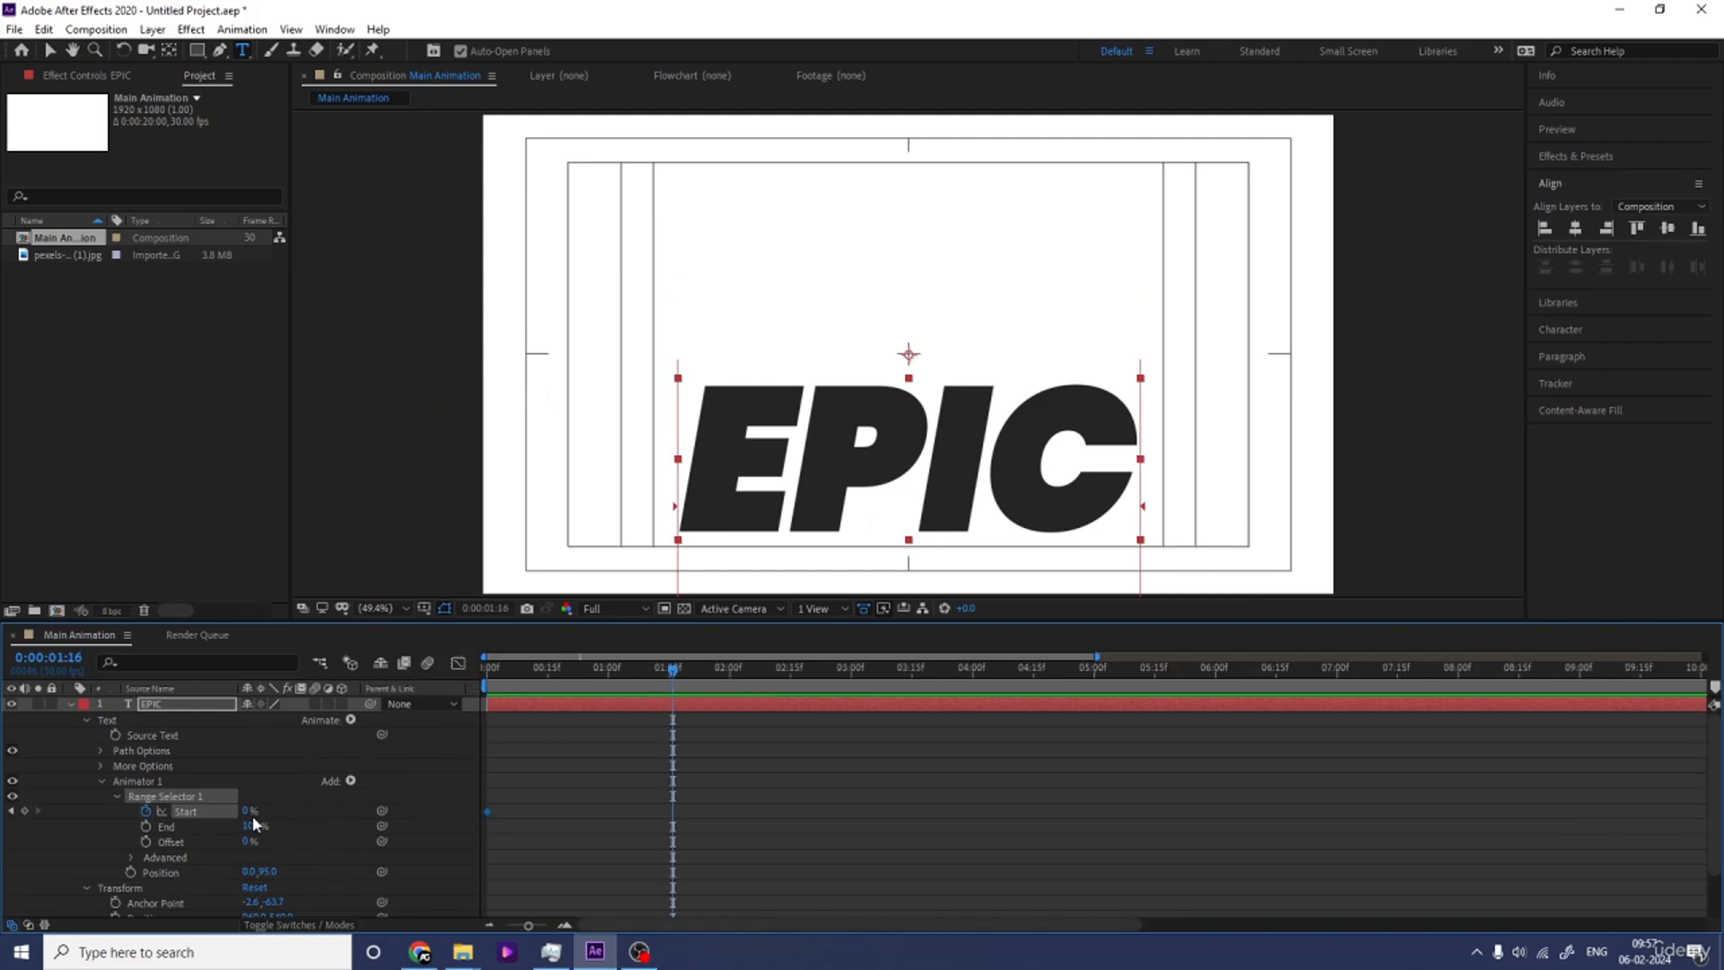
{"action": "left_click_drag", "start_coordinate": [249, 810], "coordinate": [350, 806]}
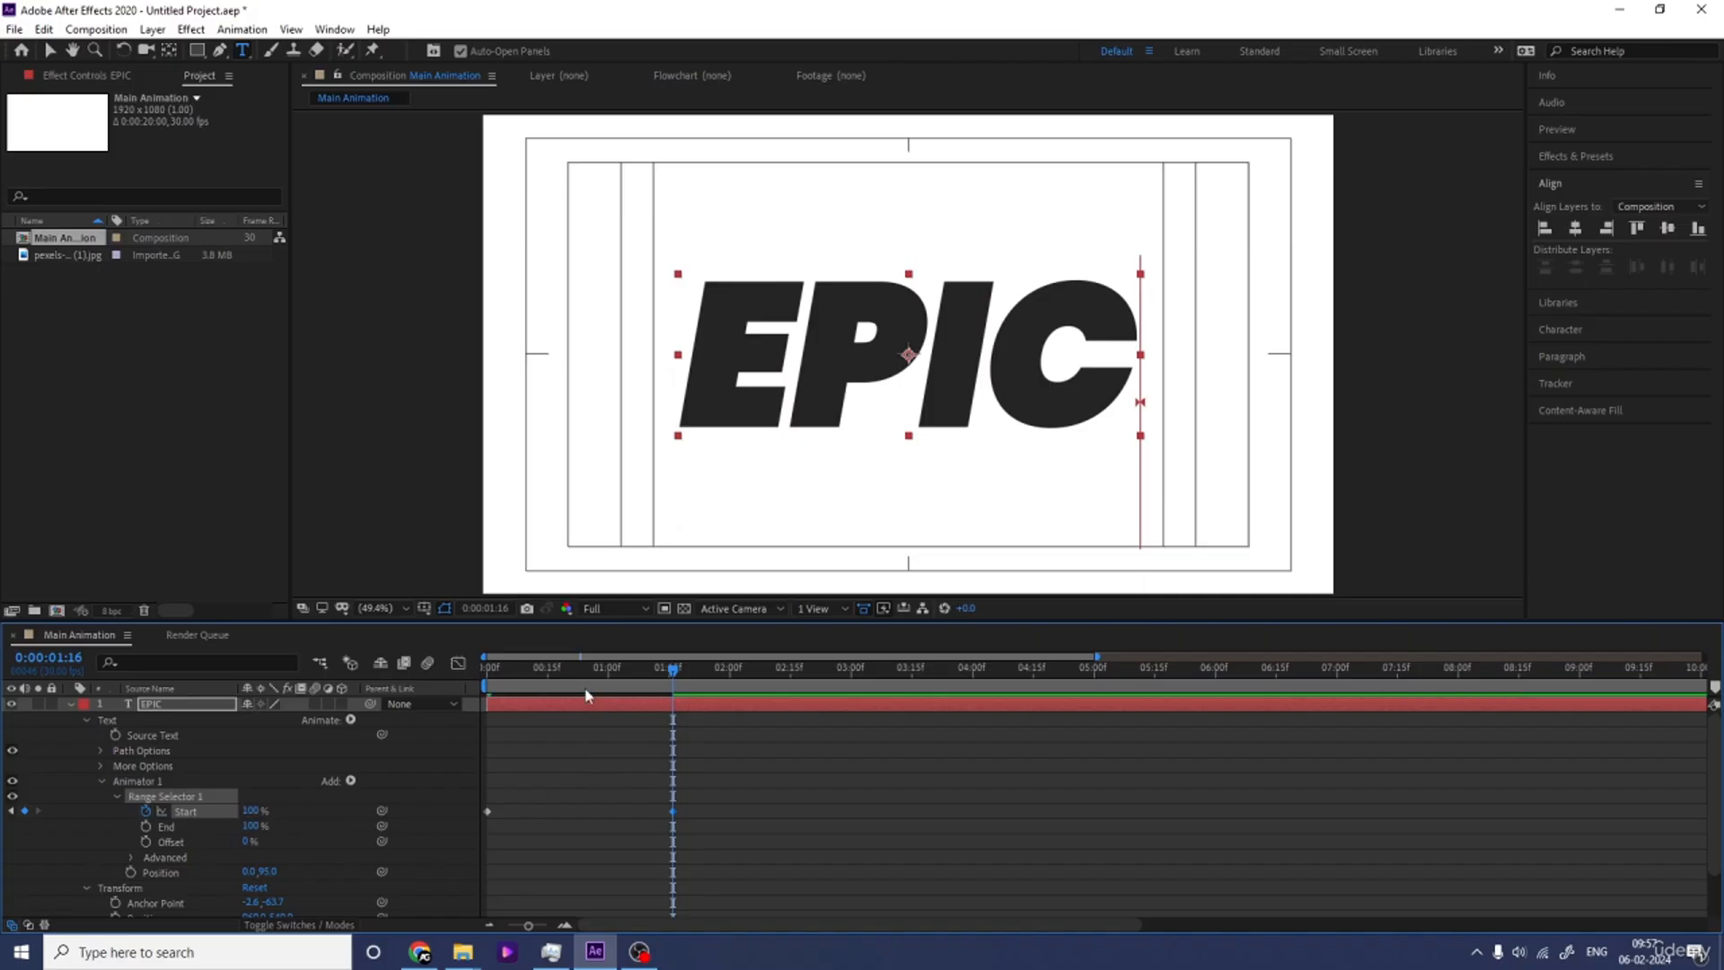
{"action": "key", "text": "space"}
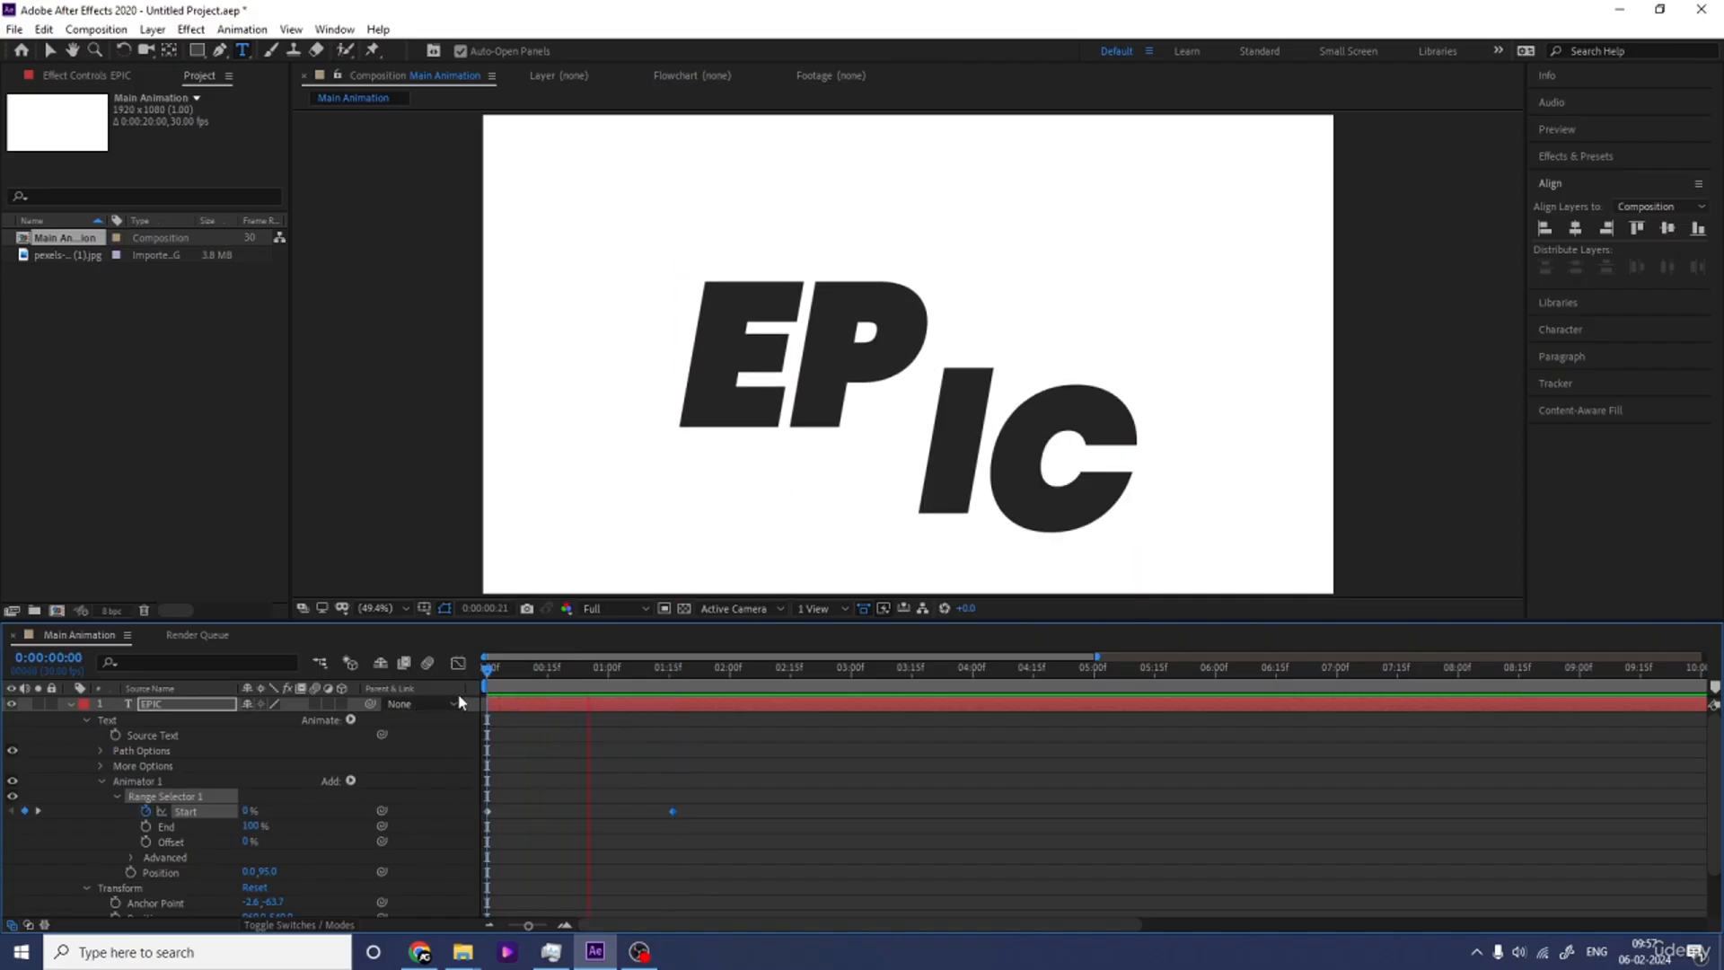
{"action": "key", "text": "space"}
Apply Easy Ease to the Start keyframes, shape their speed graph into a sharp central peak, and preview the motion.
{"action": "left_click_drag", "start_coordinate": [781, 889], "coordinate": [435, 738]}
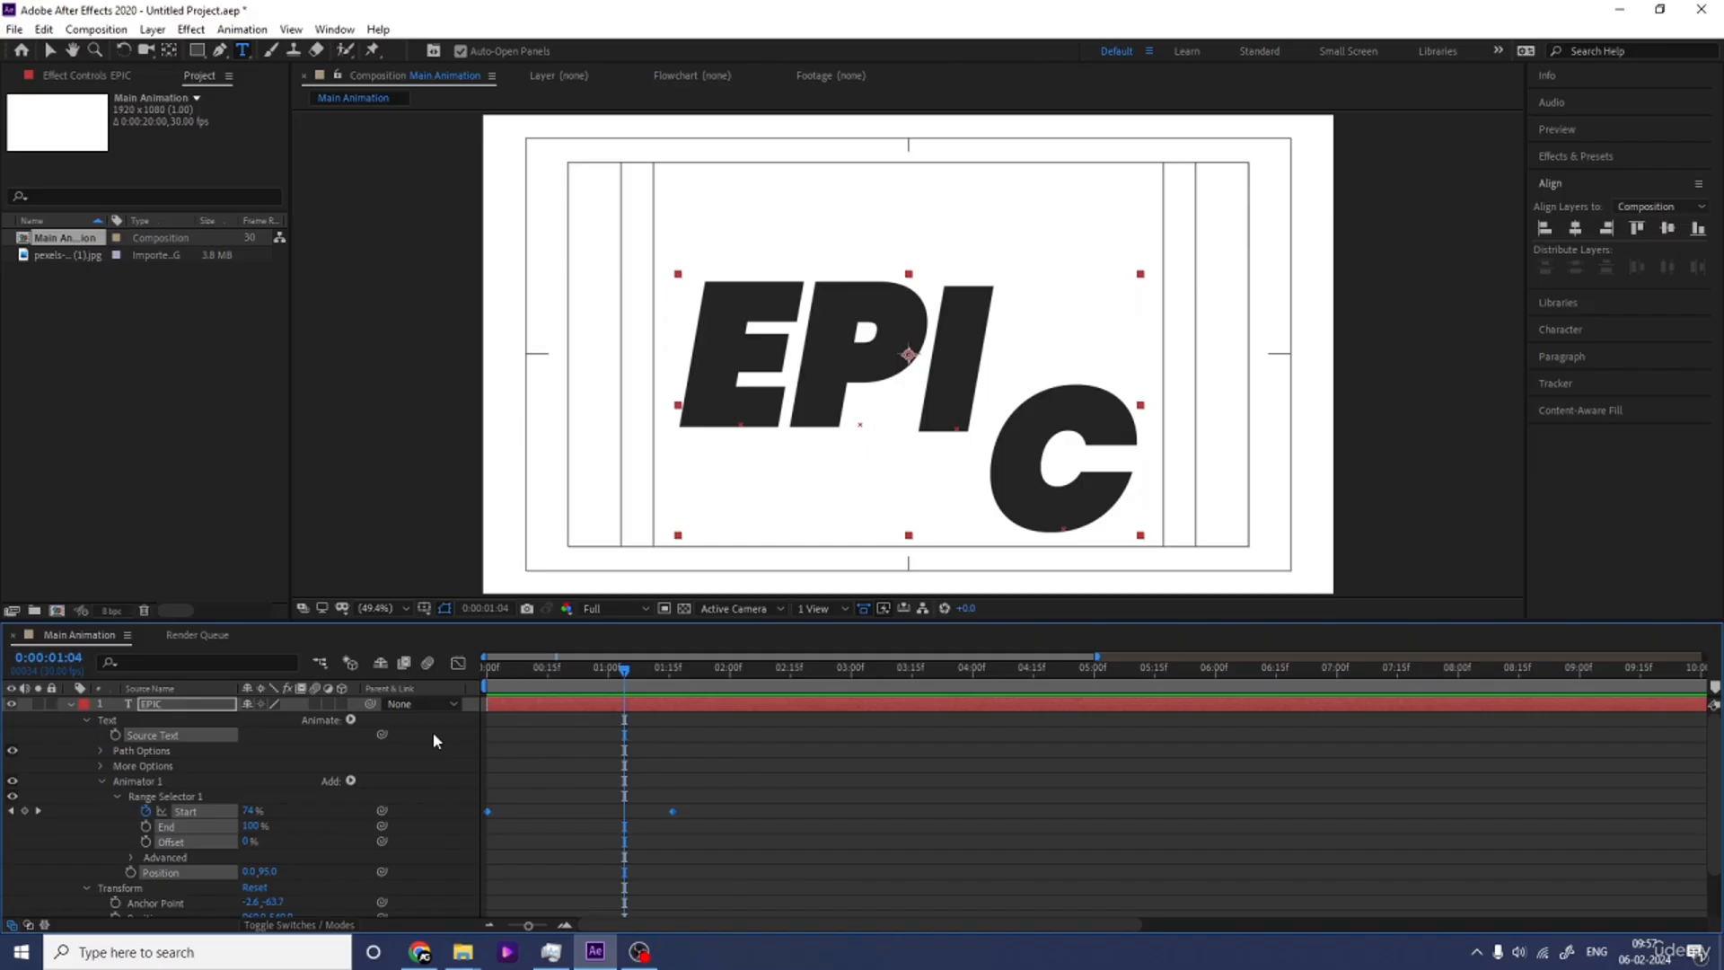
{"action": "key", "text": "F9"}
{"action": "left_click", "coordinate": [461, 665]}
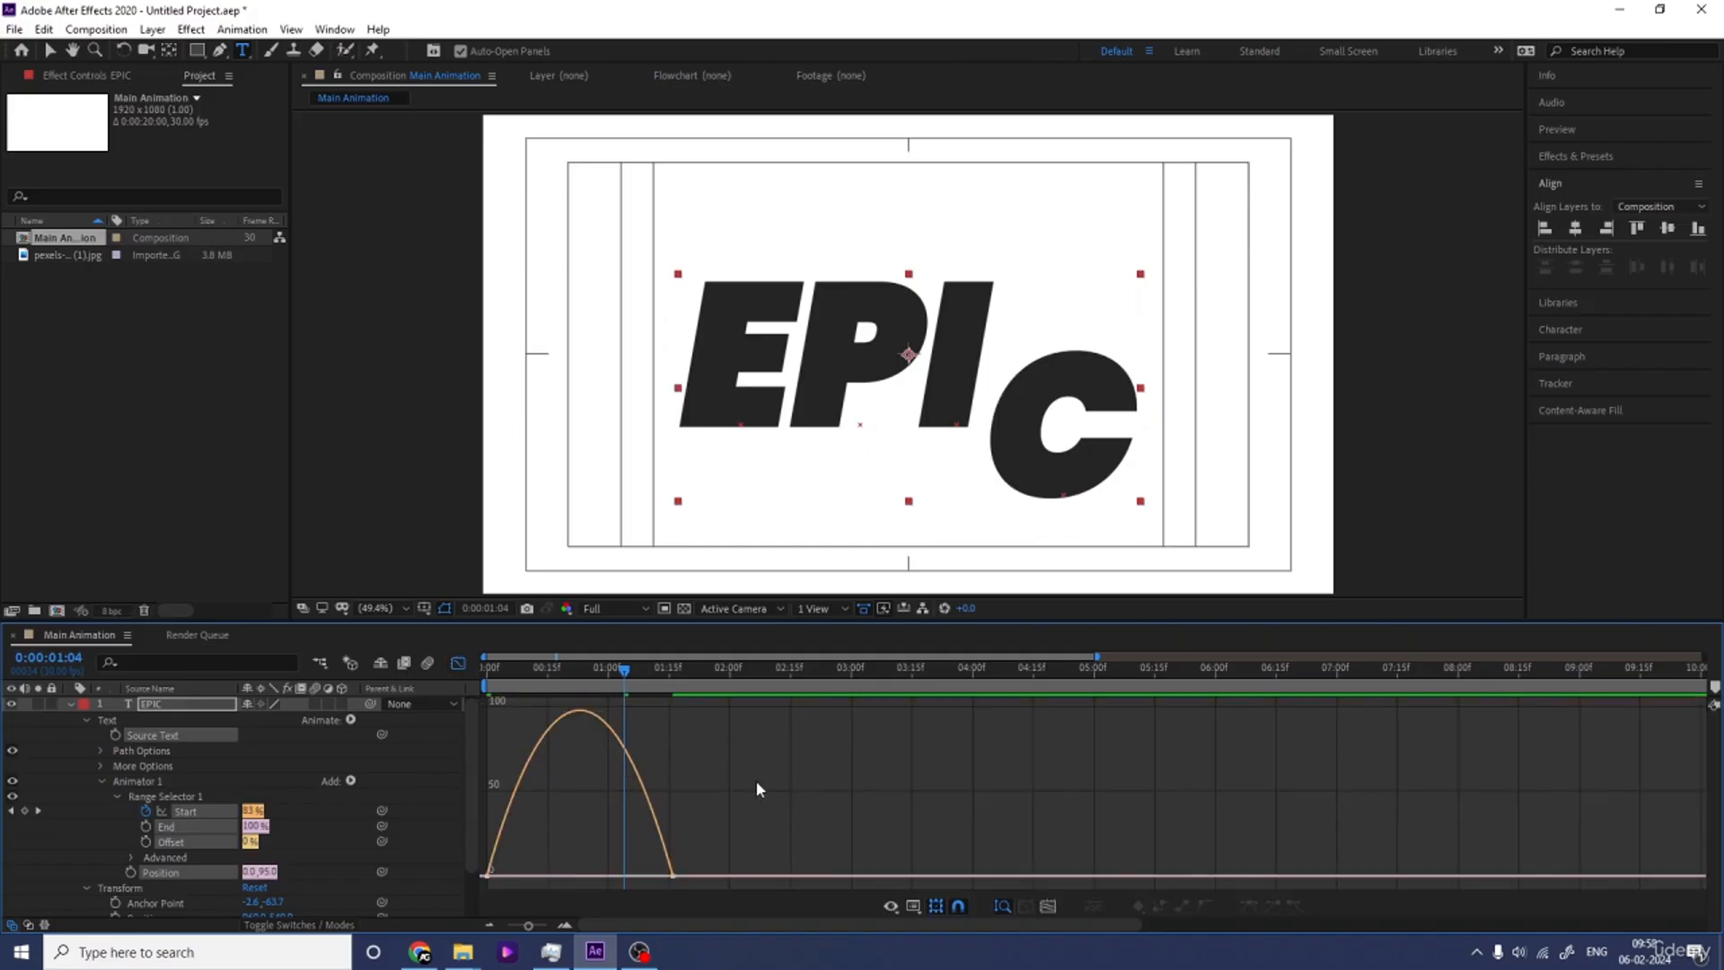
{"action": "left_click_drag", "start_coordinate": [756, 779], "coordinate": [404, 916]}
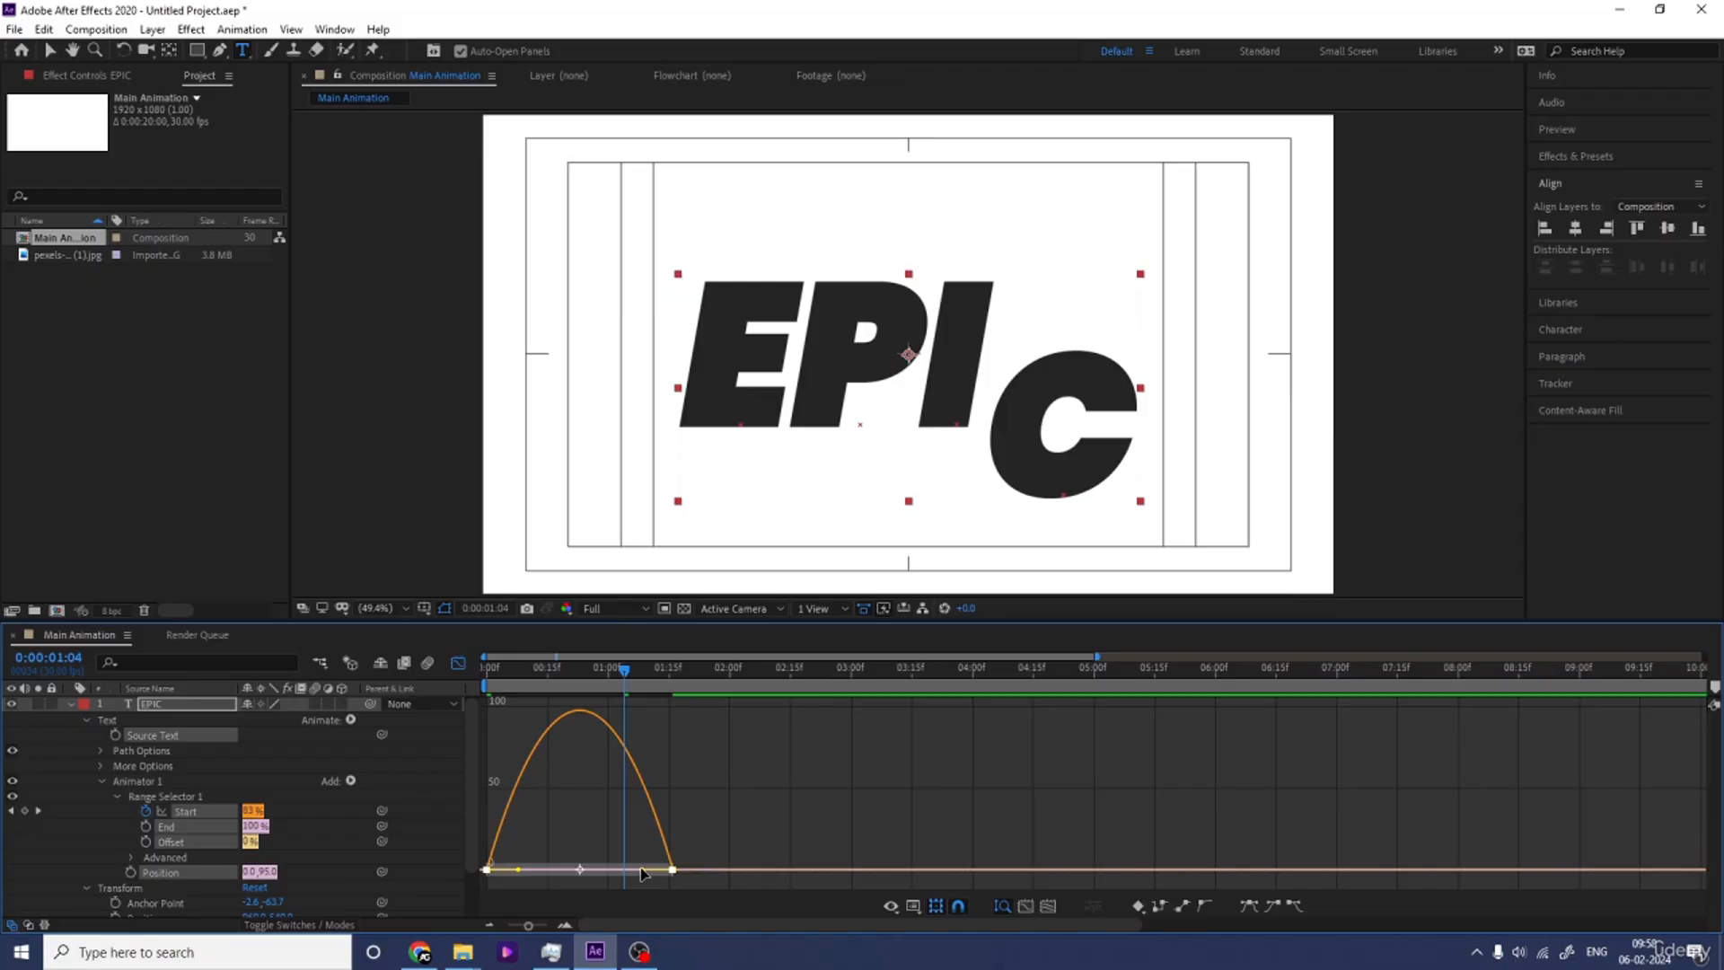
{"action": "left_click_drag", "start_coordinate": [640, 869], "coordinate": [557, 873]}
{"action": "key", "text": "space"}
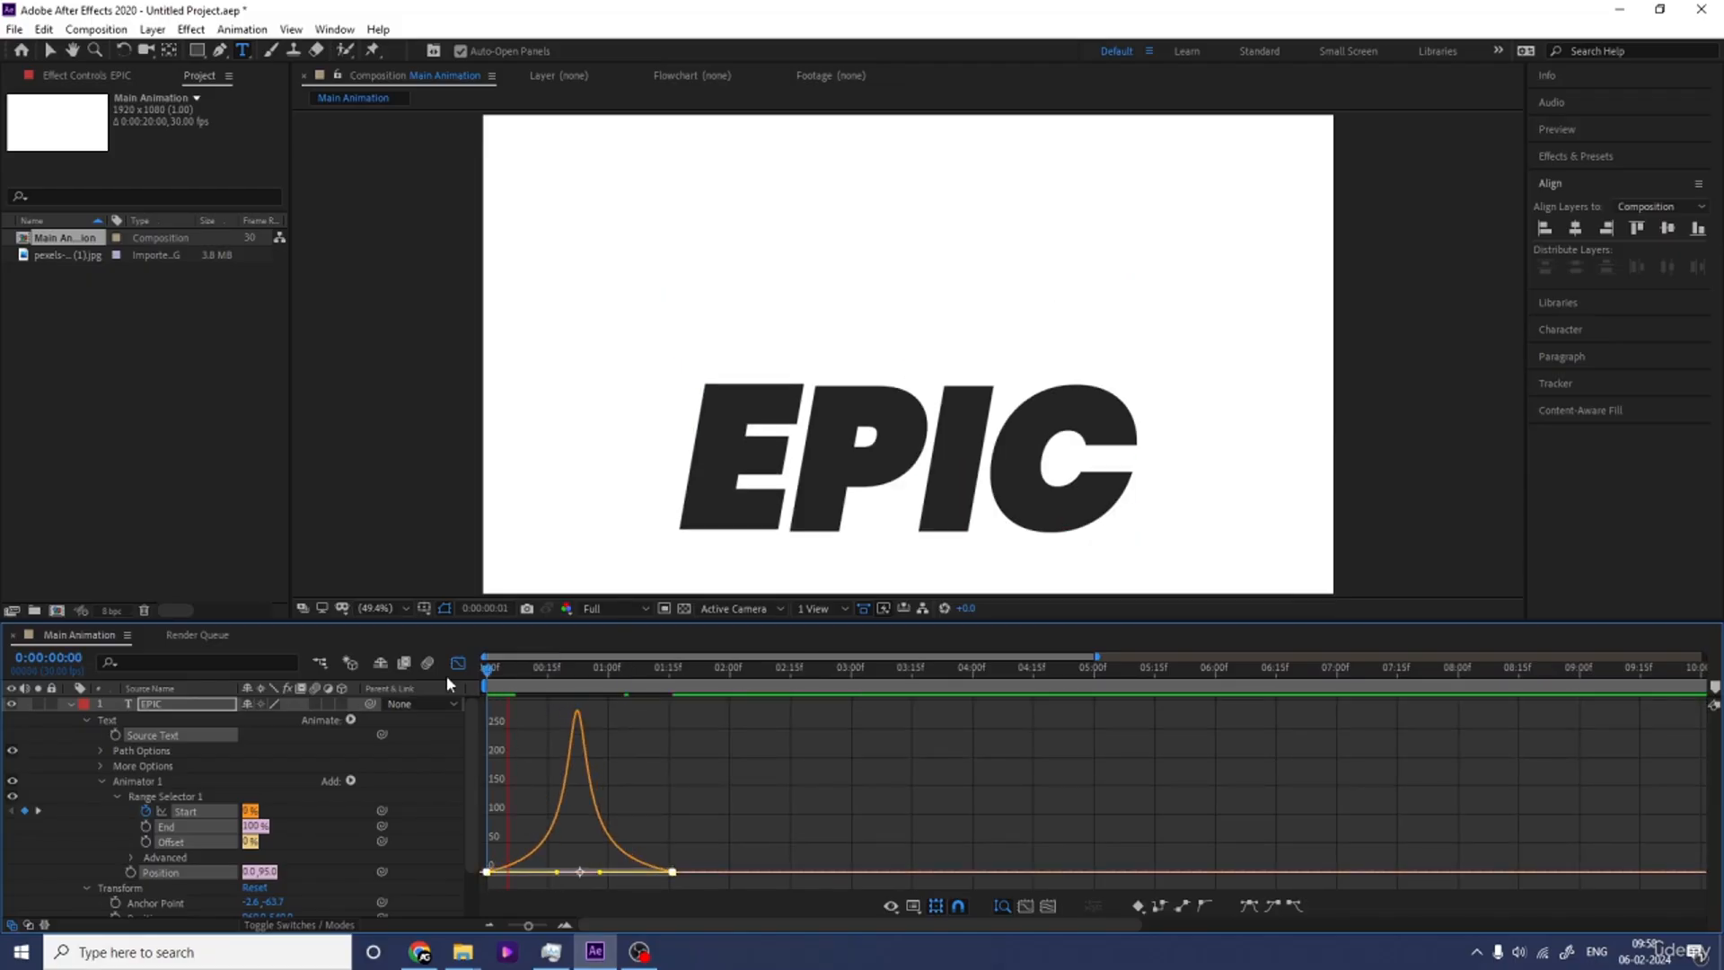
{"action": "left_click", "coordinate": [516, 684]}
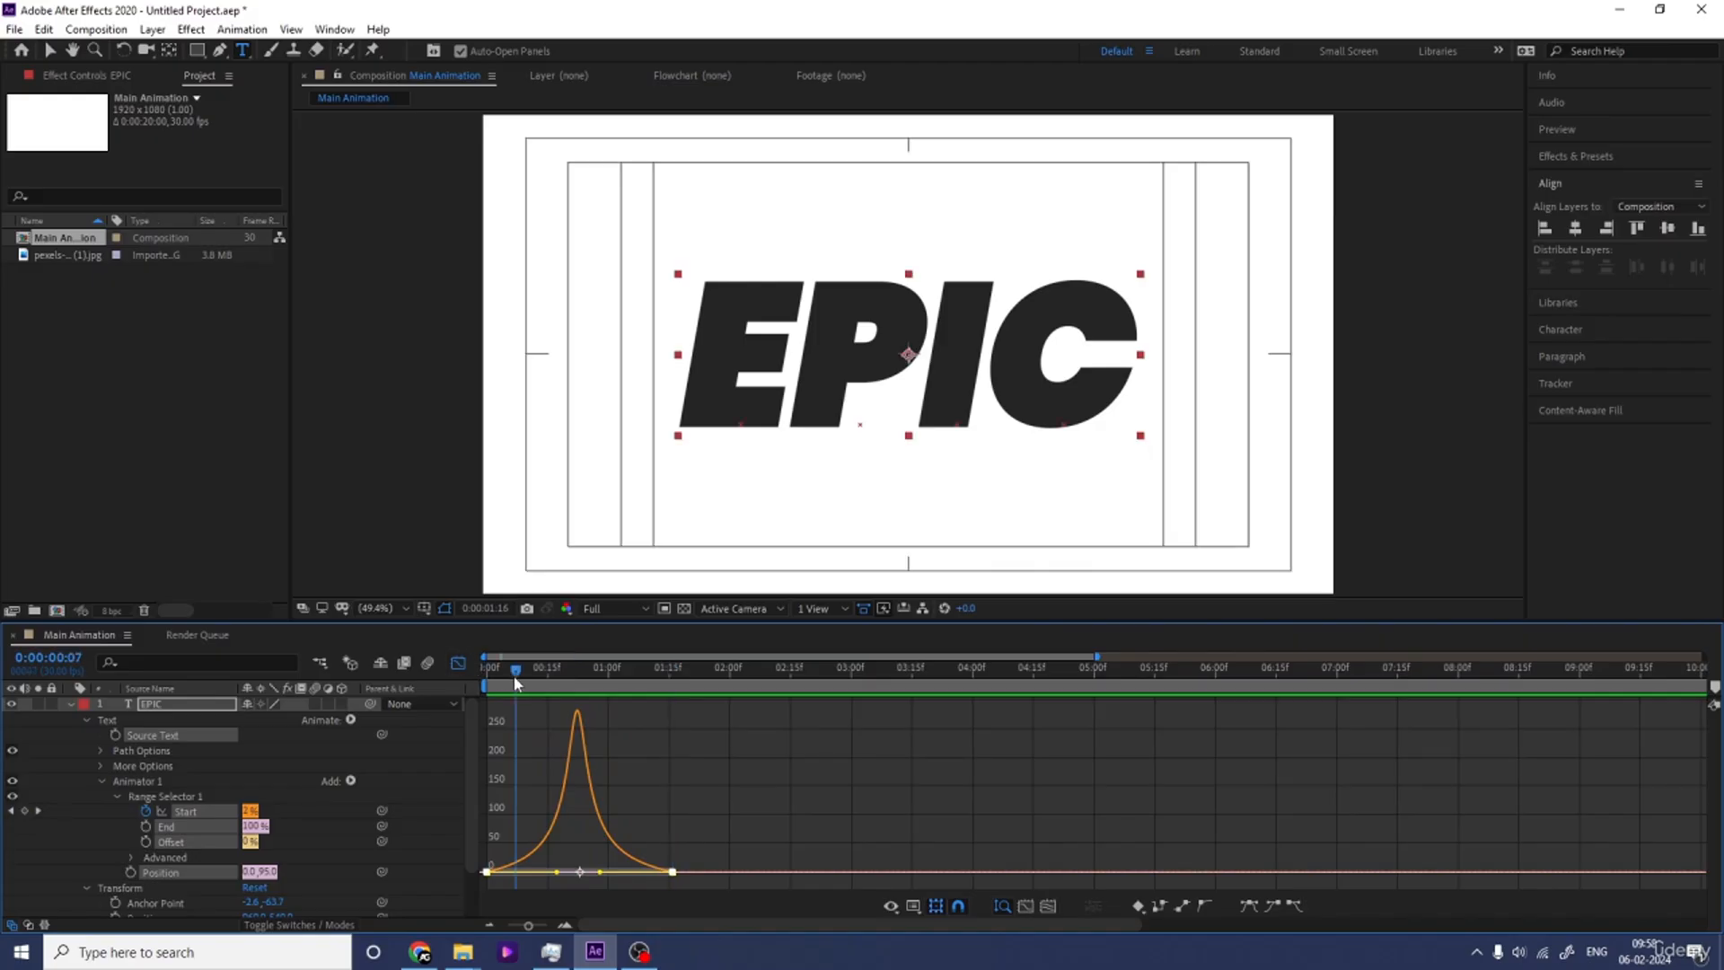
{"action": "left_click_drag", "start_coordinate": [517, 684], "coordinate": [485, 684]}
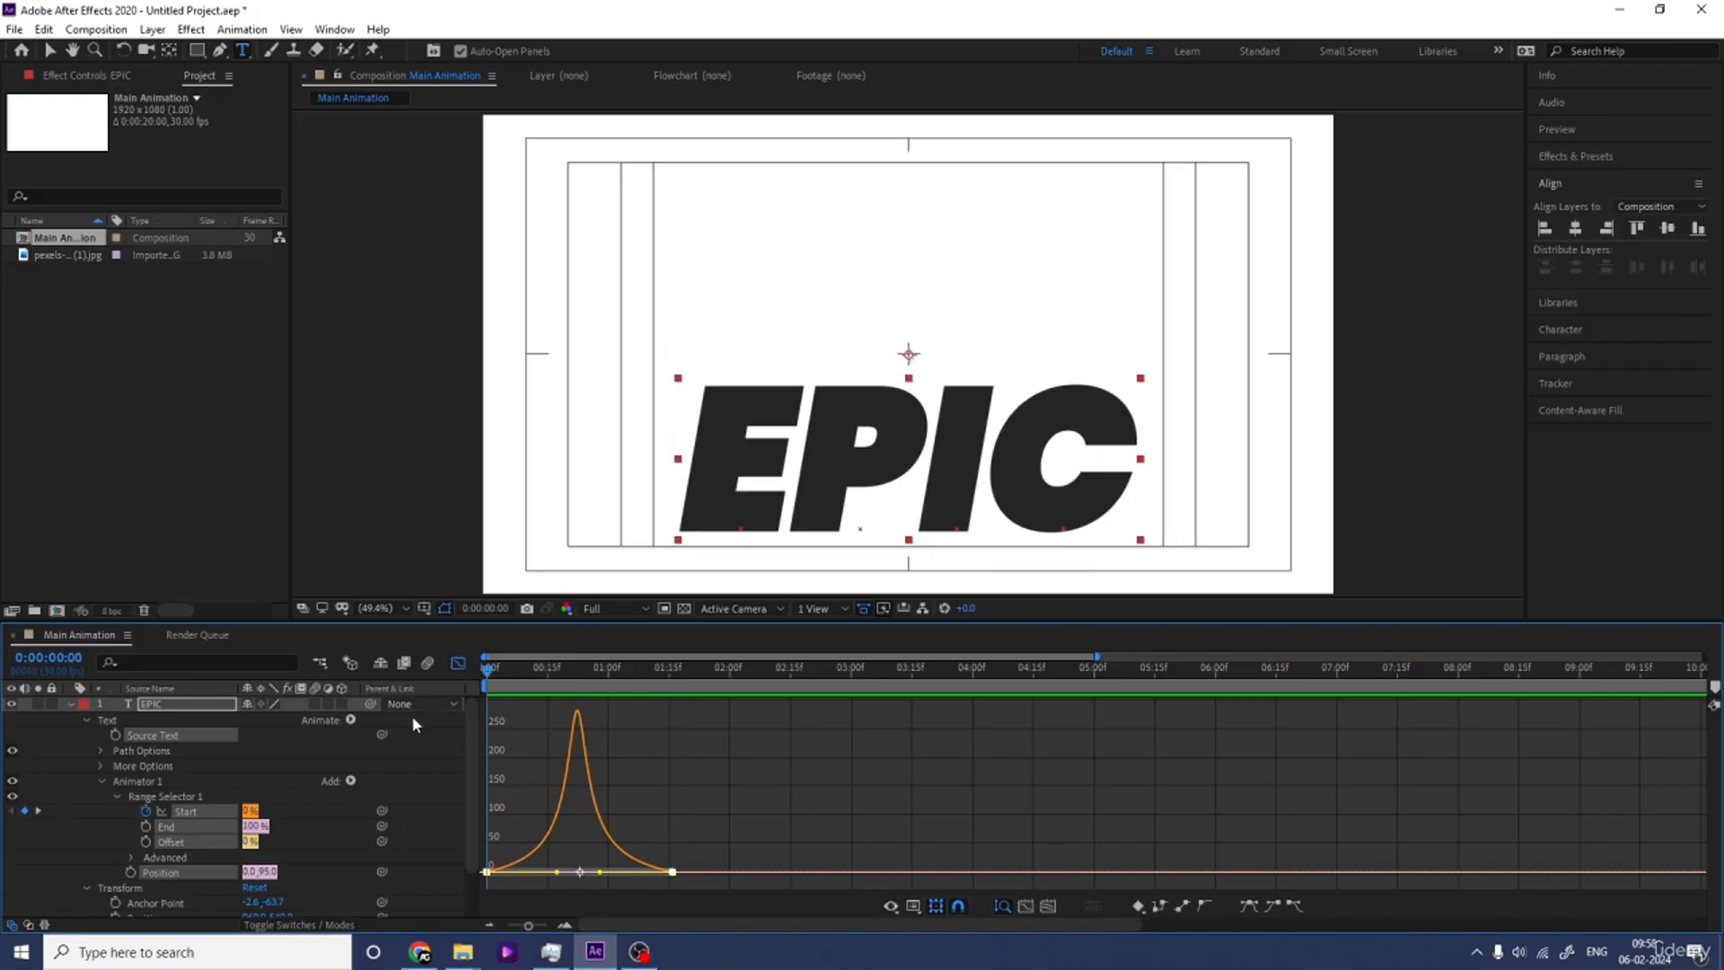
Add a Tracking property to Animator 1 and set its Tracking Amount to -80.
{"action": "left_click", "coordinate": [352, 785]}
{"action": "mouse_move", "coordinate": [394, 787]}
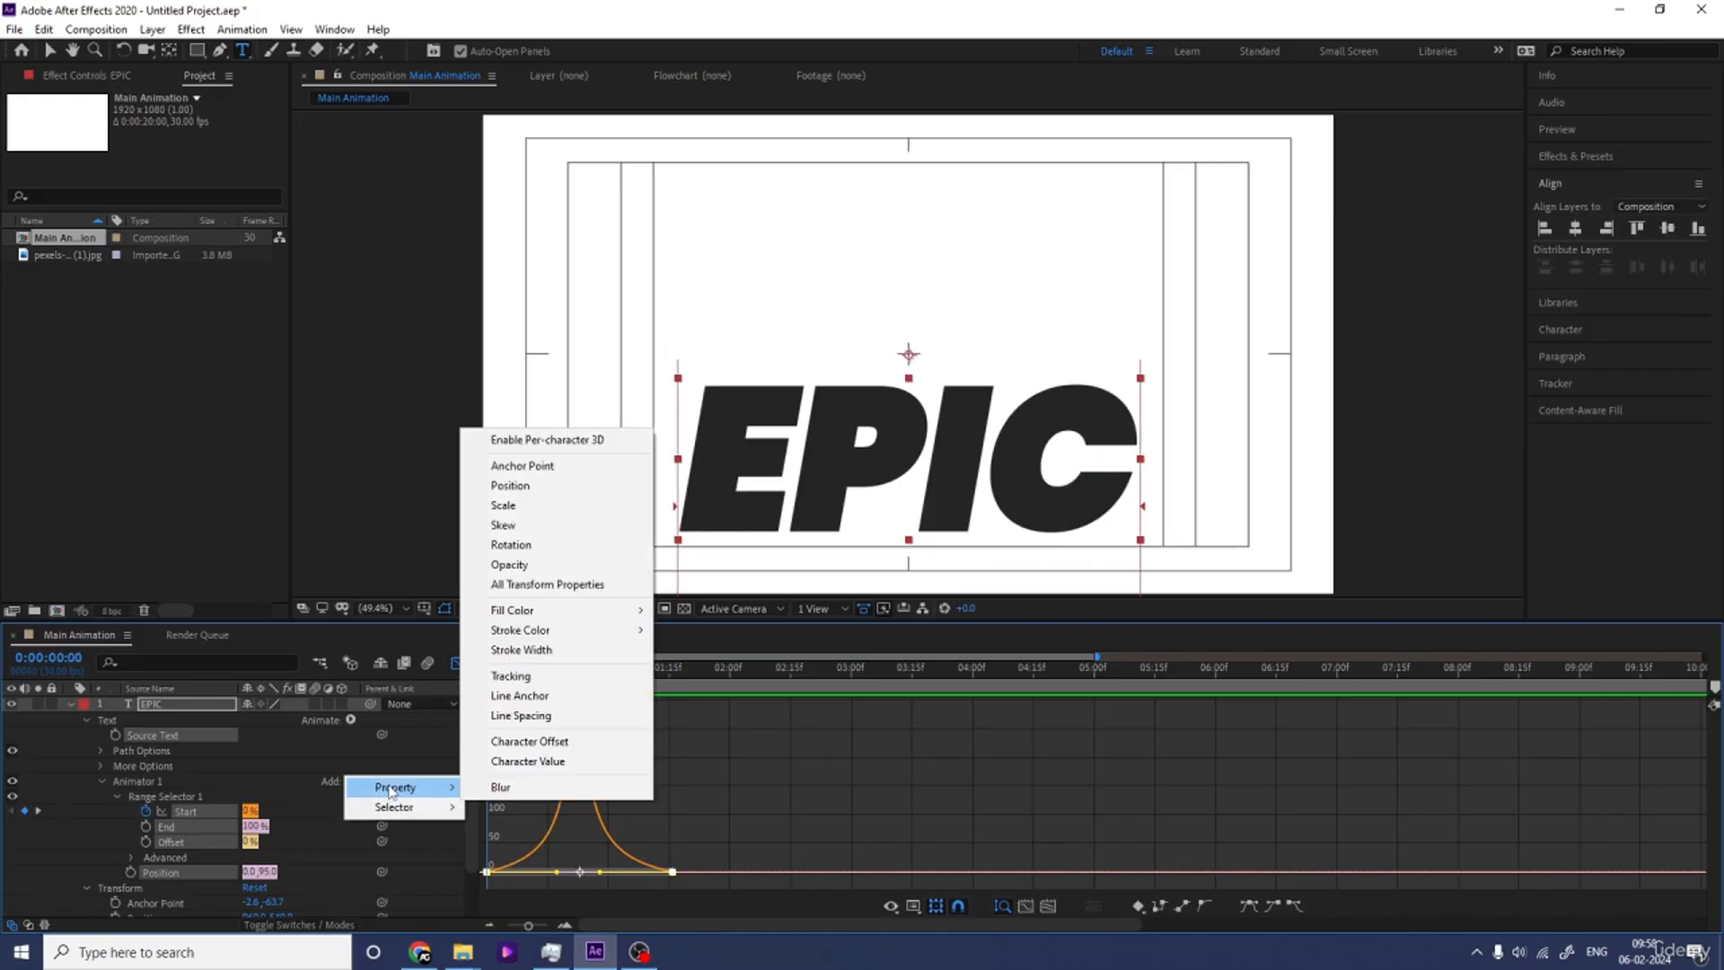
{"action": "left_click", "coordinate": [510, 676]}
{"action": "left_click_drag", "start_coordinate": [245, 903], "coordinate": [177, 902]}
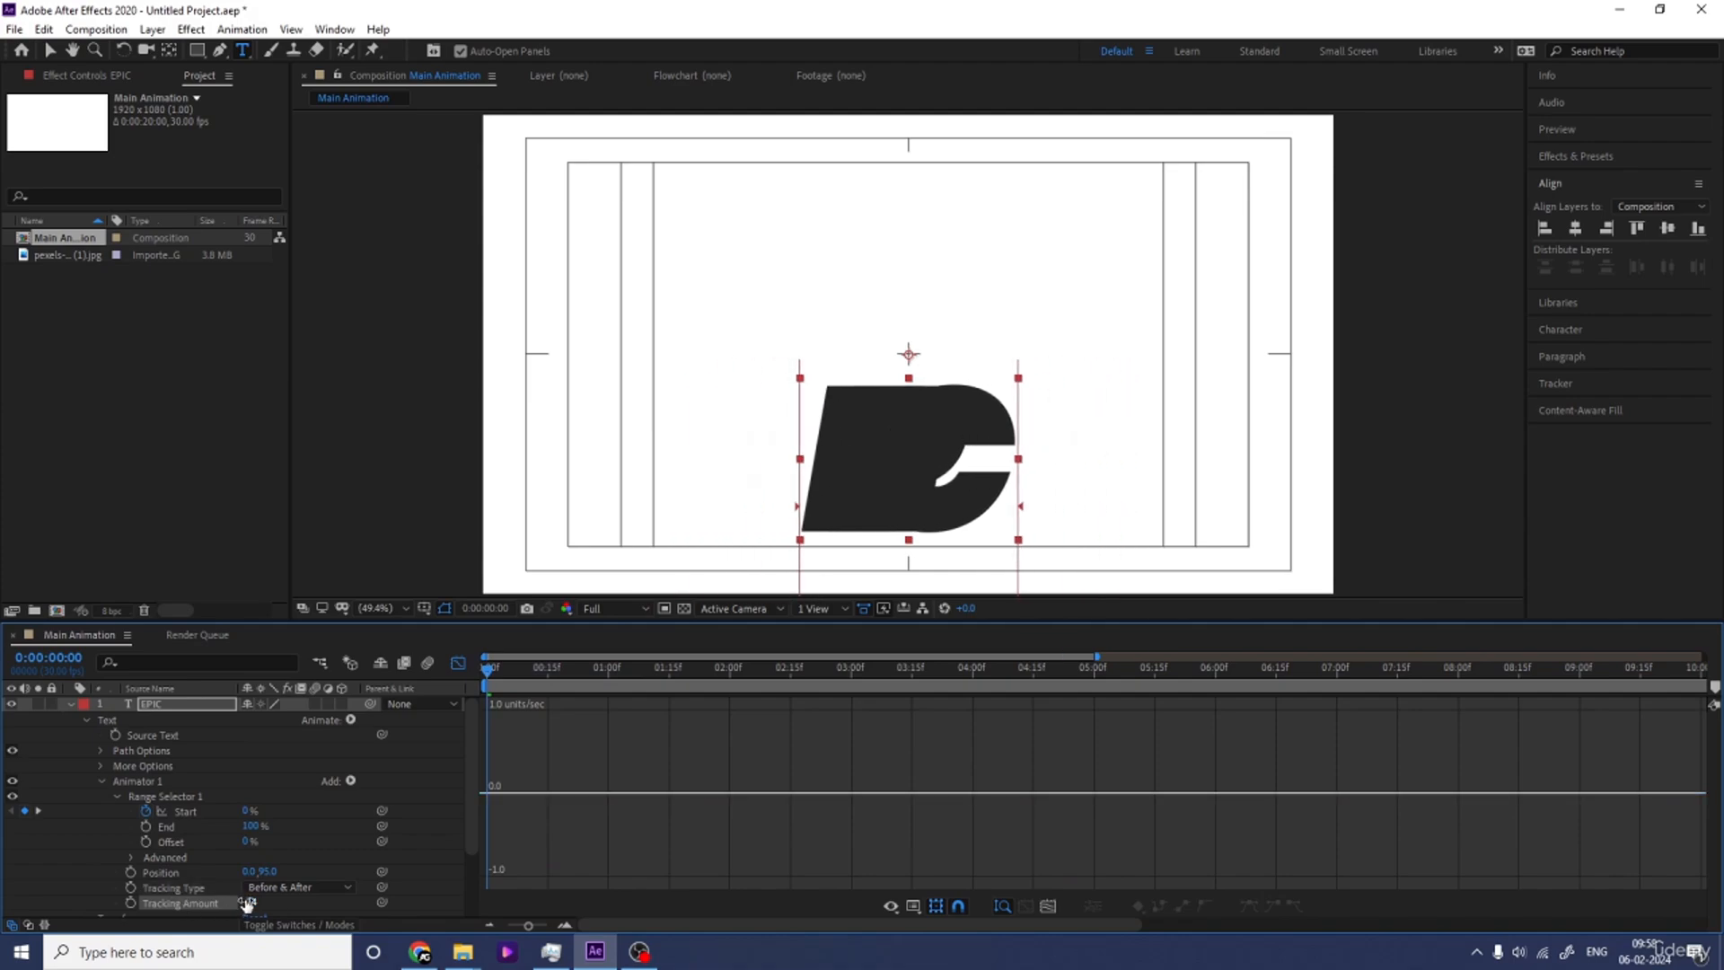
{"action": "left_click", "coordinate": [250, 902]}
{"action": "type", "text": "-80"}
{"action": "key", "text": "Return"}
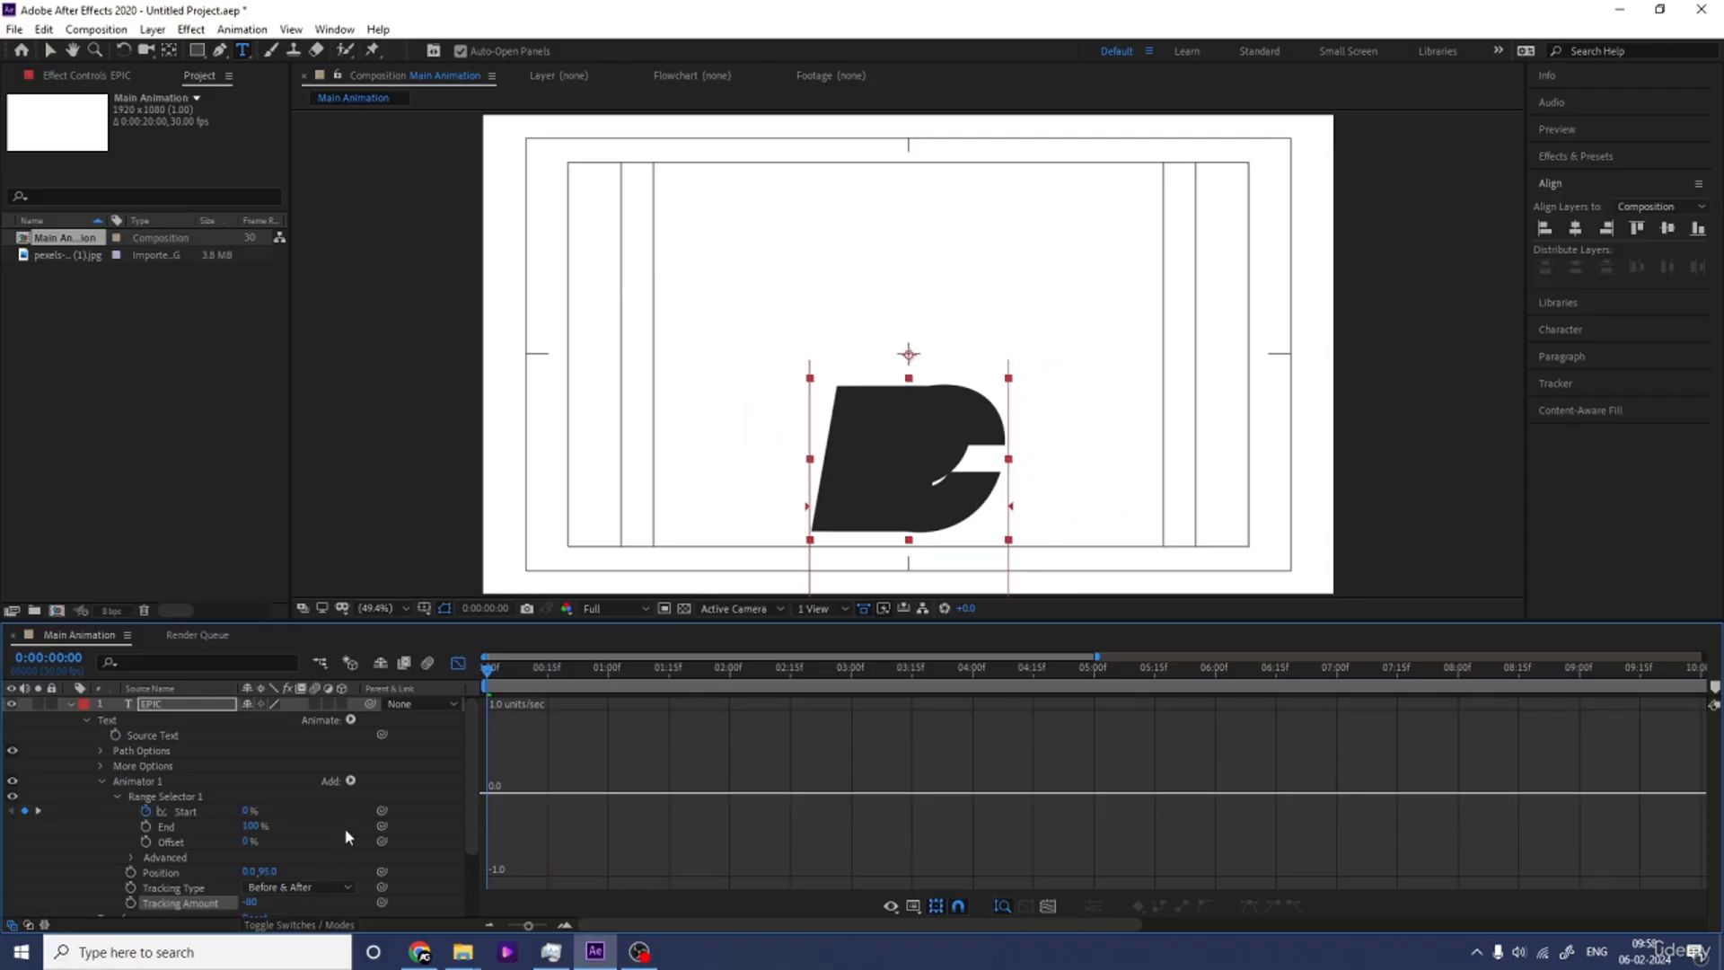
Add an Opacity property at 0% to Animator 1, leave the graph editor, and preview the letter-by-letter reveal.
{"action": "left_click", "coordinate": [350, 781]}
{"action": "mouse_move", "coordinate": [454, 787]}
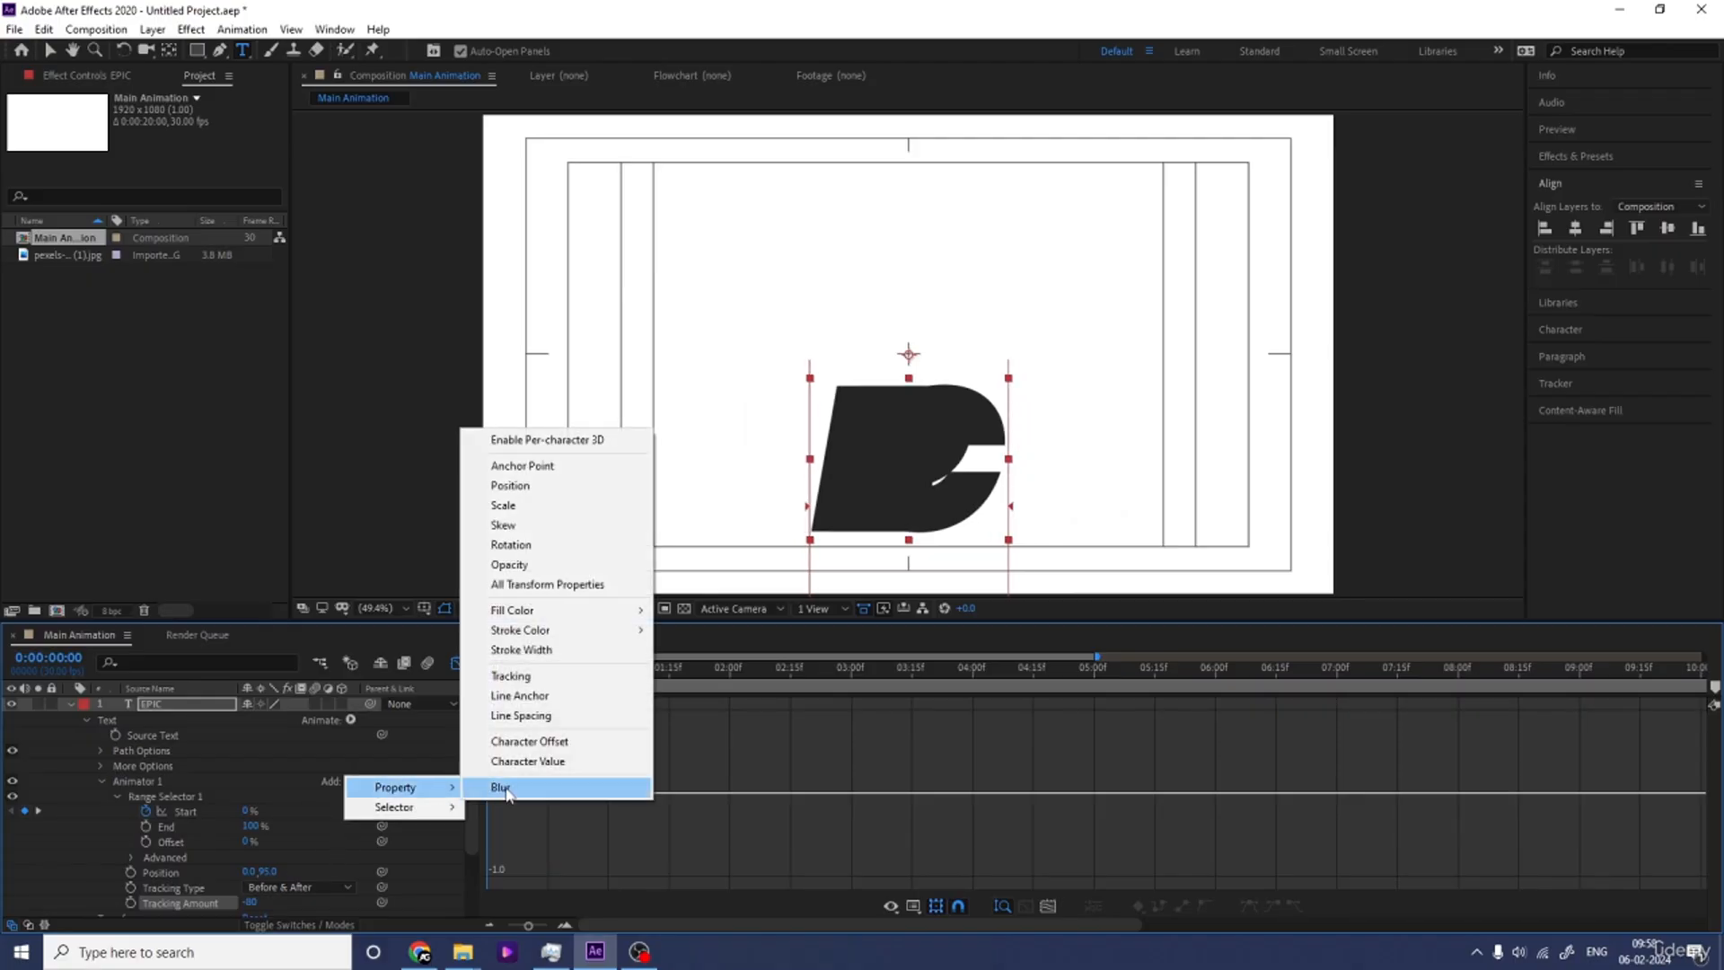
{"action": "left_click", "coordinate": [509, 563]}
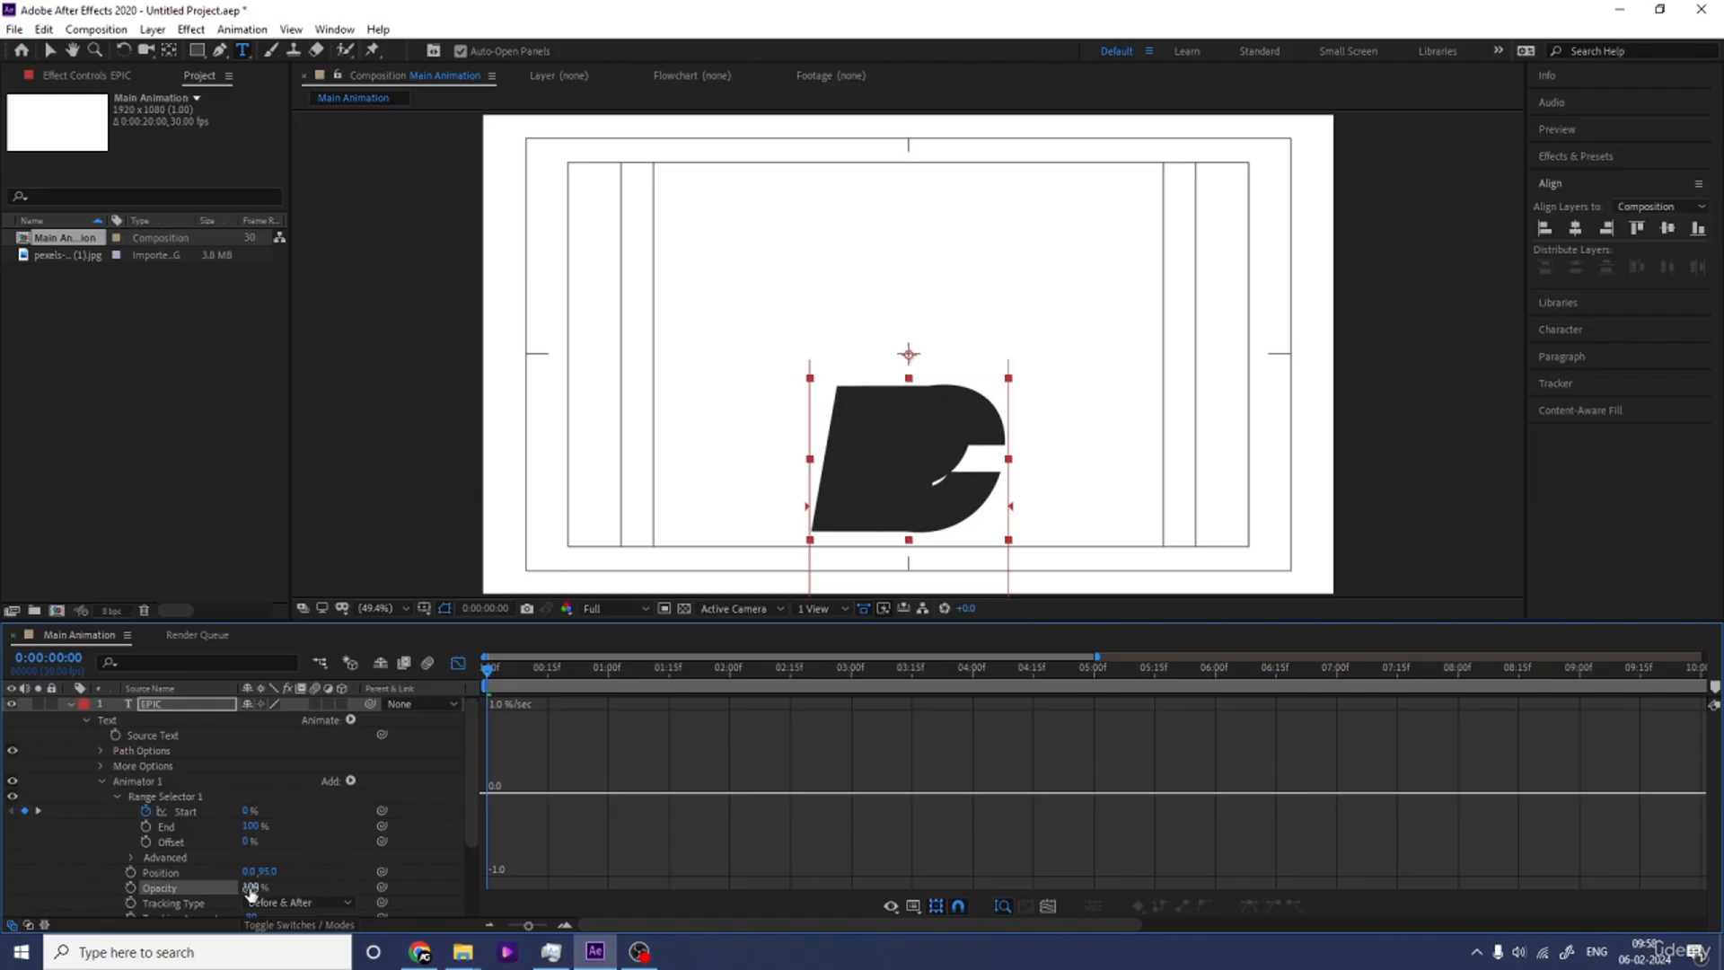
{"action": "left_click_drag", "start_coordinate": [250, 887], "coordinate": [3, 903]}
{"action": "left_click", "coordinate": [458, 662]}
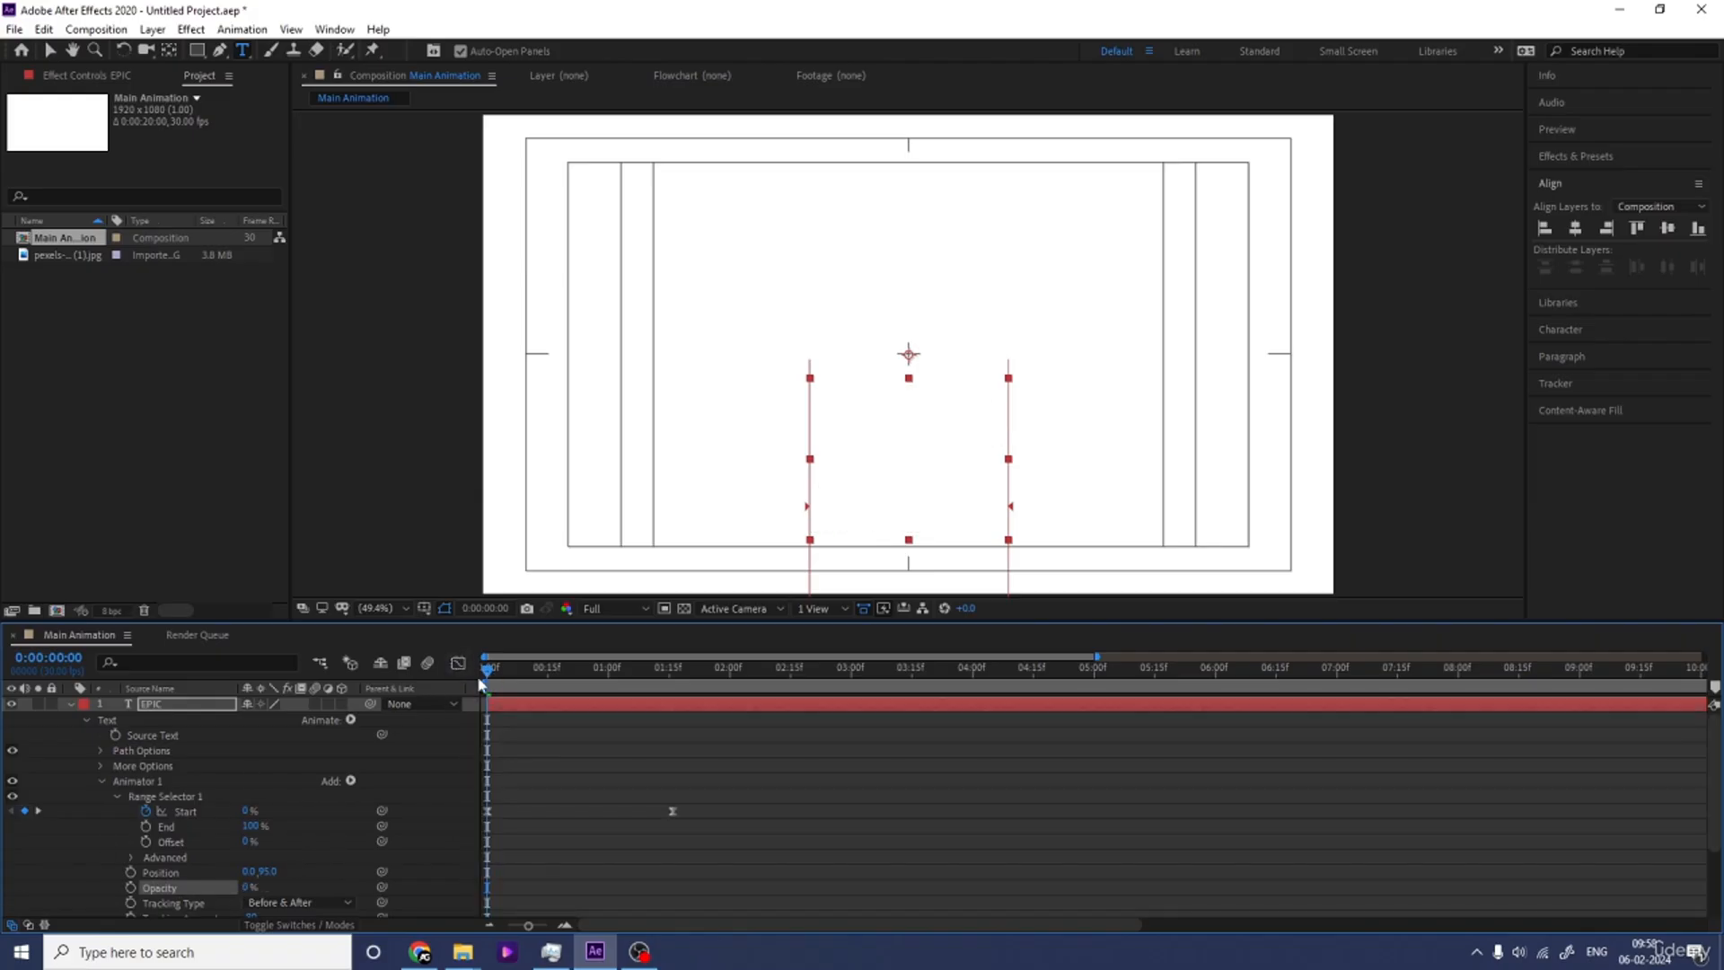
{"action": "key", "text": "space"}
{"action": "key", "text": "space"}
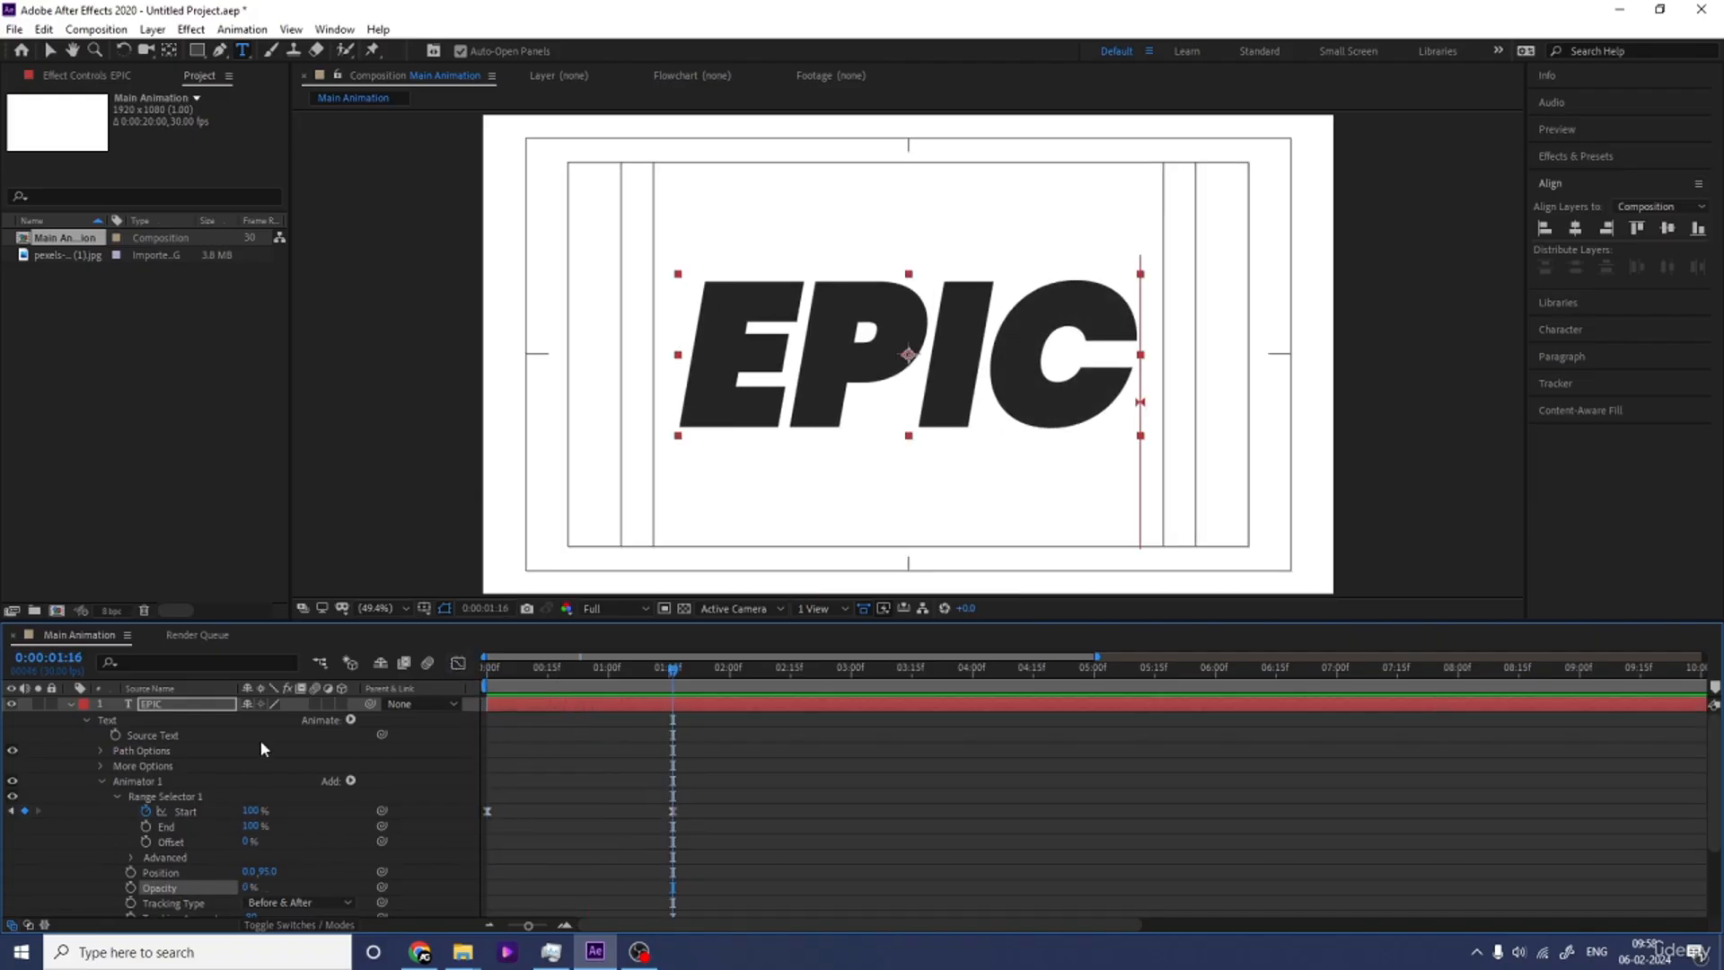
{"action": "left_click", "coordinate": [70, 704]}
{"action": "left_click", "coordinate": [148, 732]}
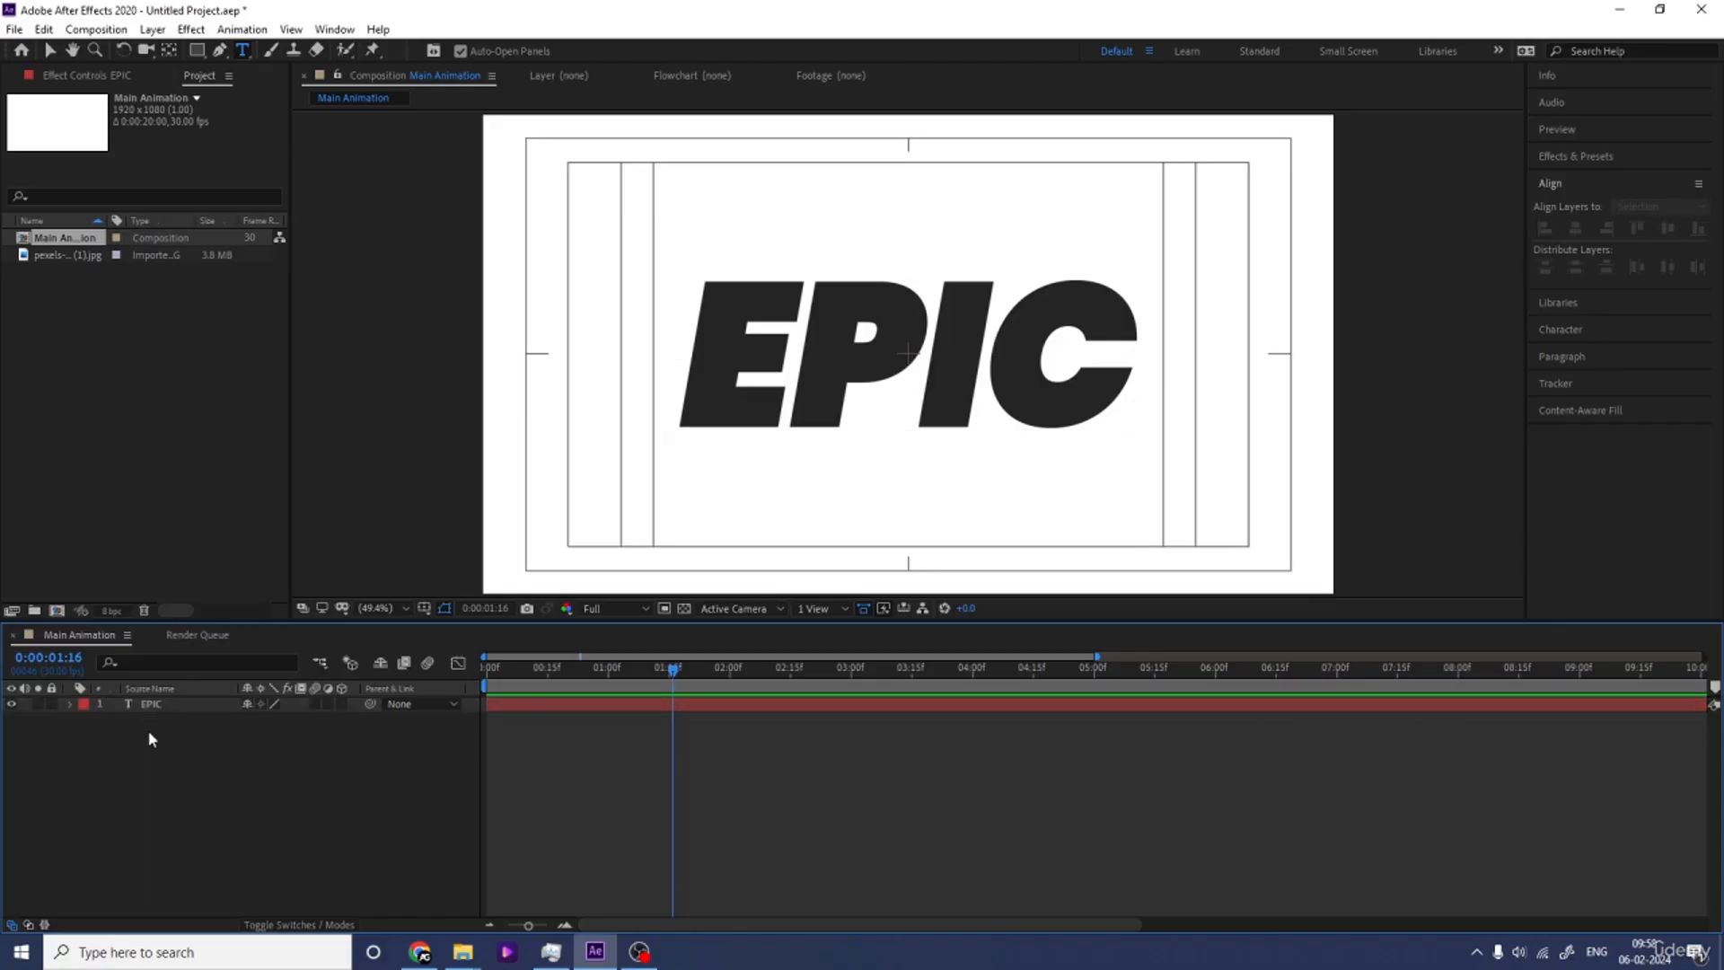
Give the EPIC text a black 1 px stroke and remove its fill.
{"action": "left_click", "coordinate": [151, 705]}
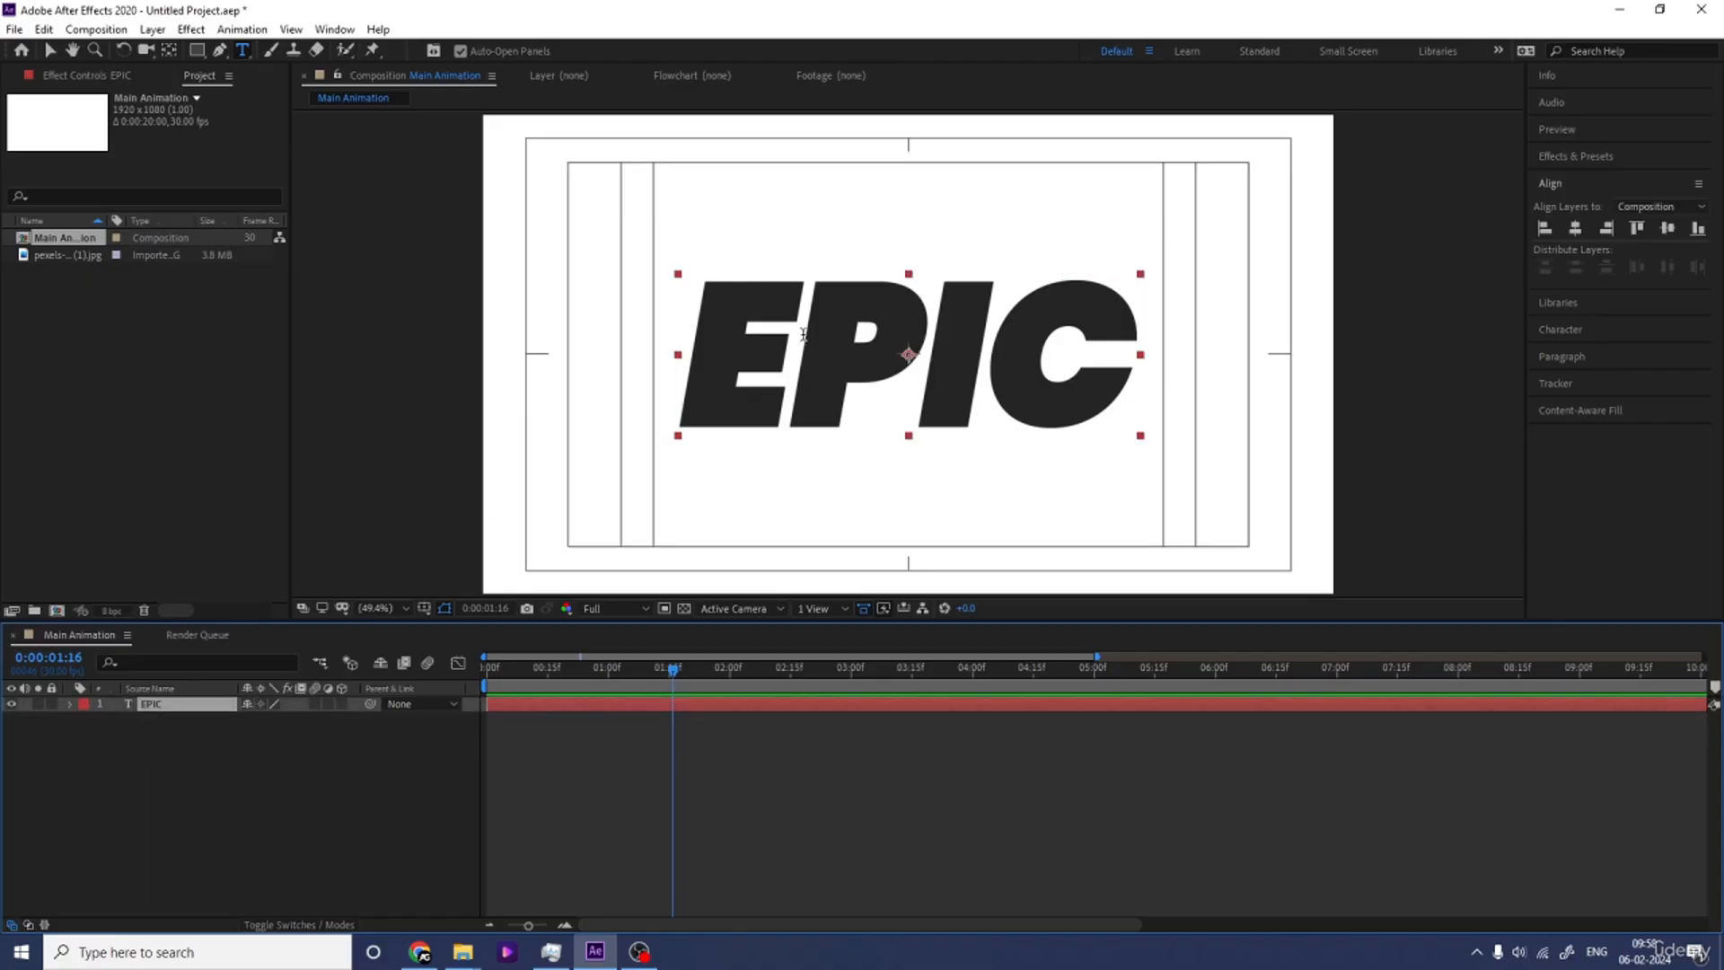
{"action": "key", "text": "v"}
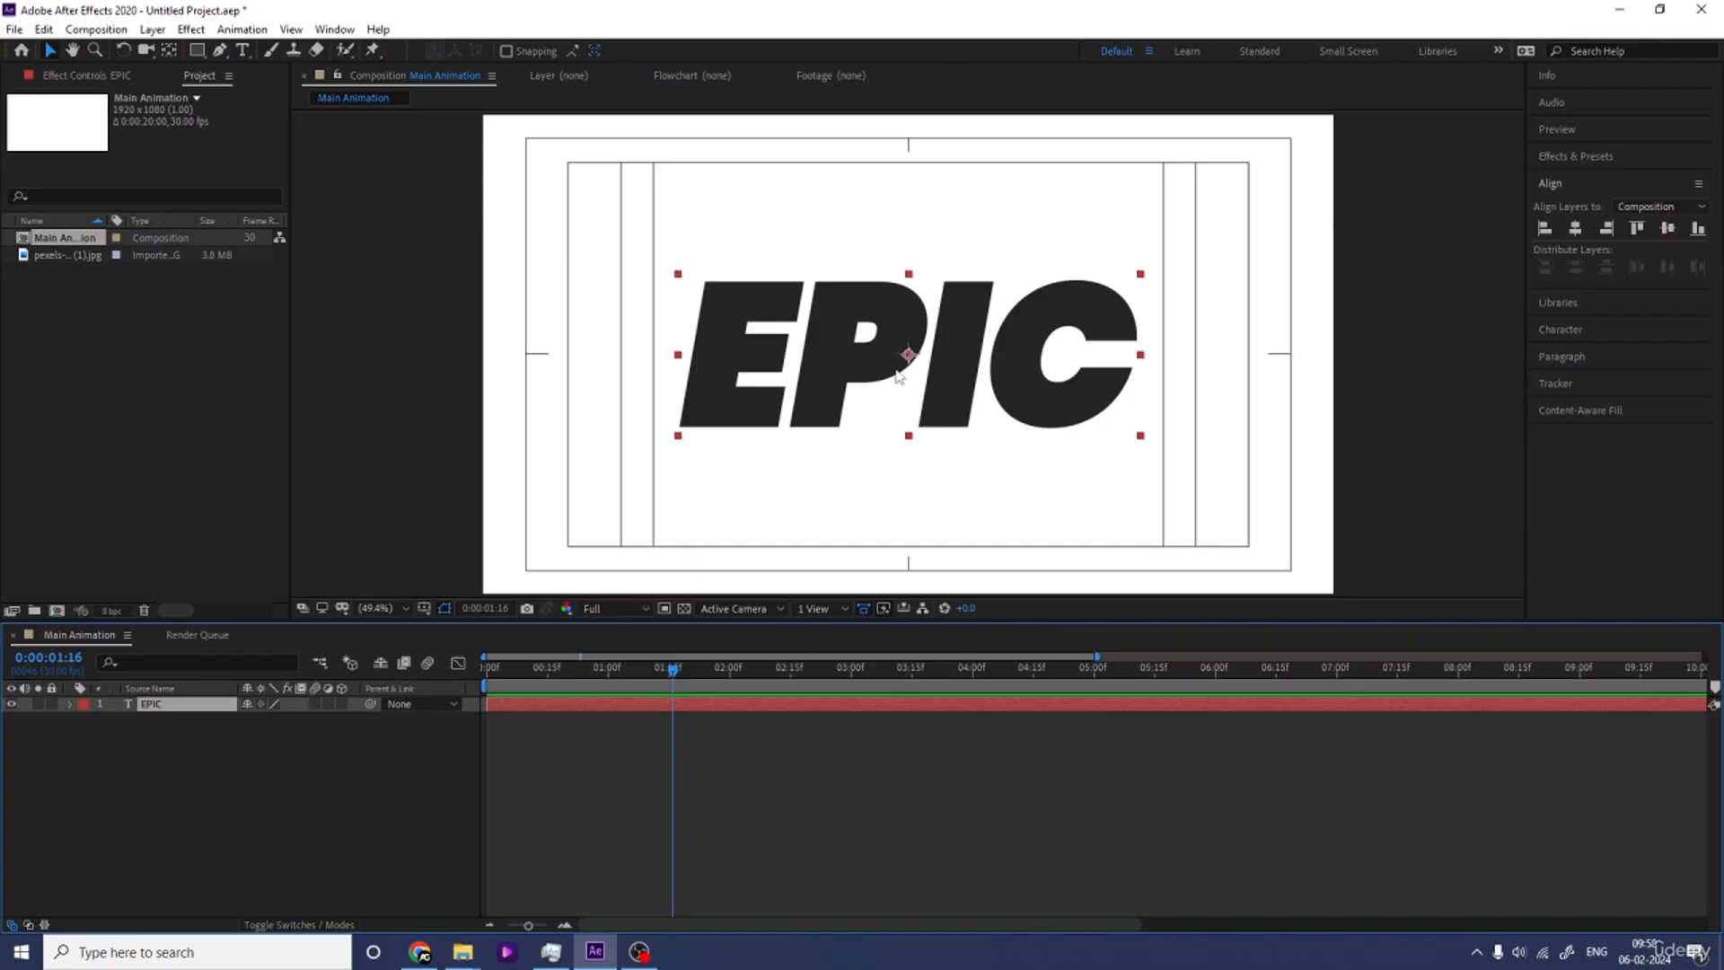
{"action": "left_click", "coordinate": [1571, 331]}
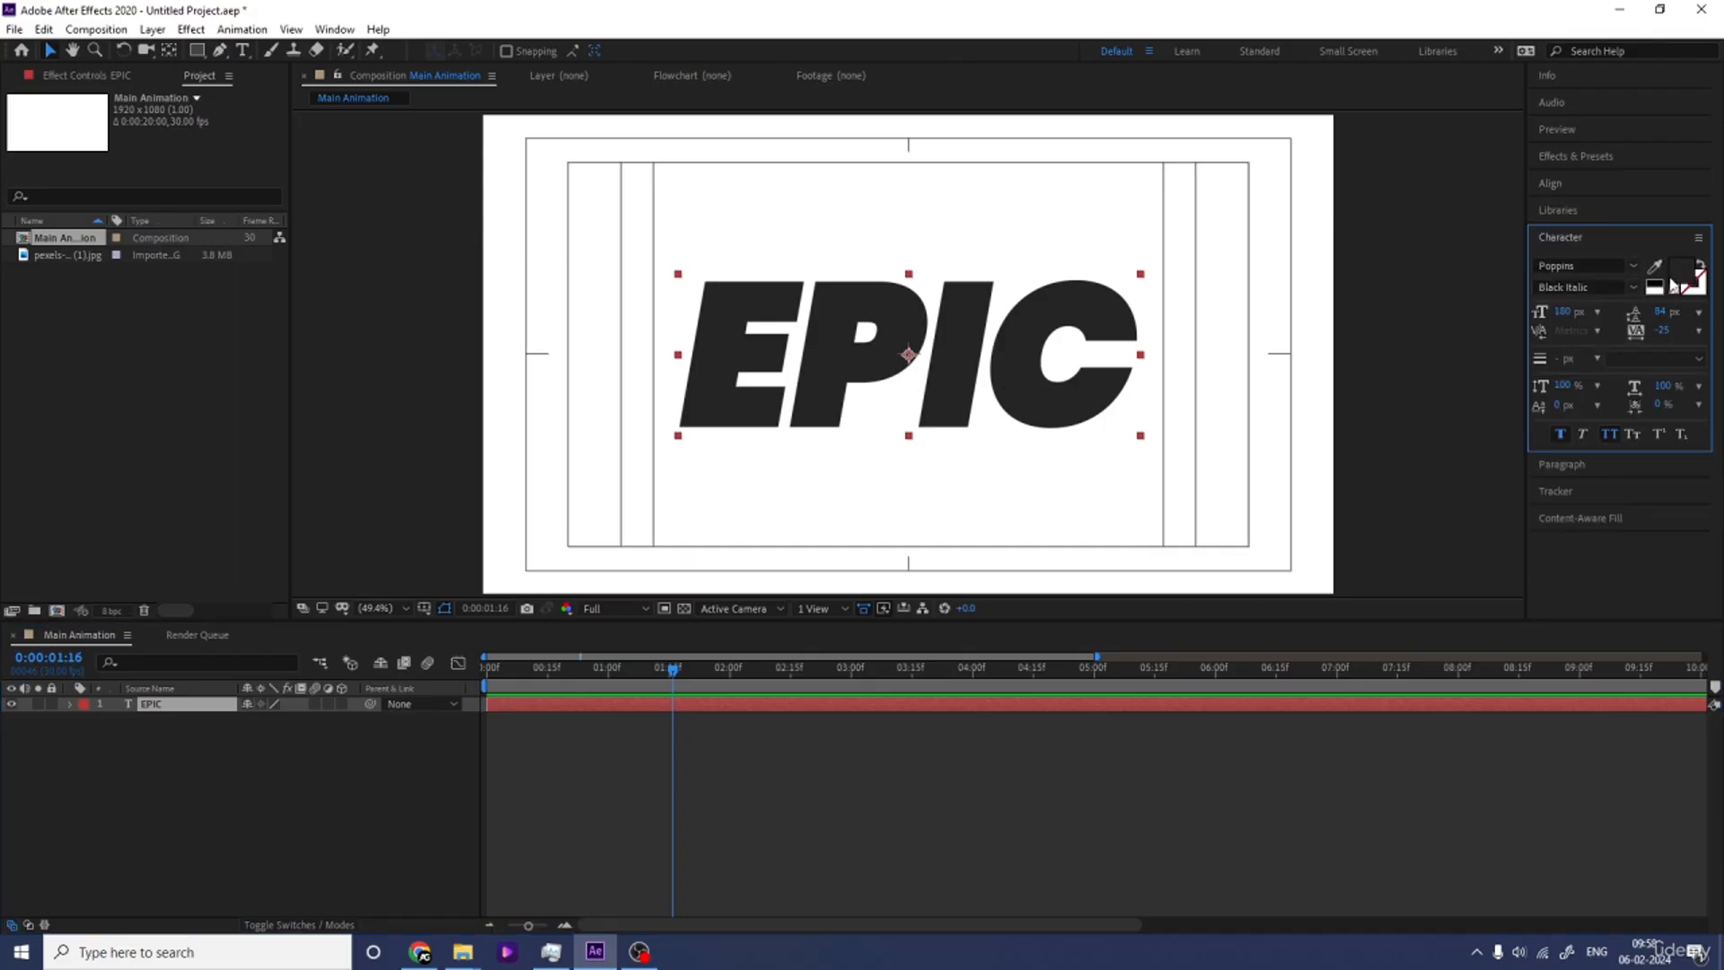
{"action": "left_click", "coordinate": [1693, 294]}
{"action": "left_click", "coordinate": [1655, 288]}
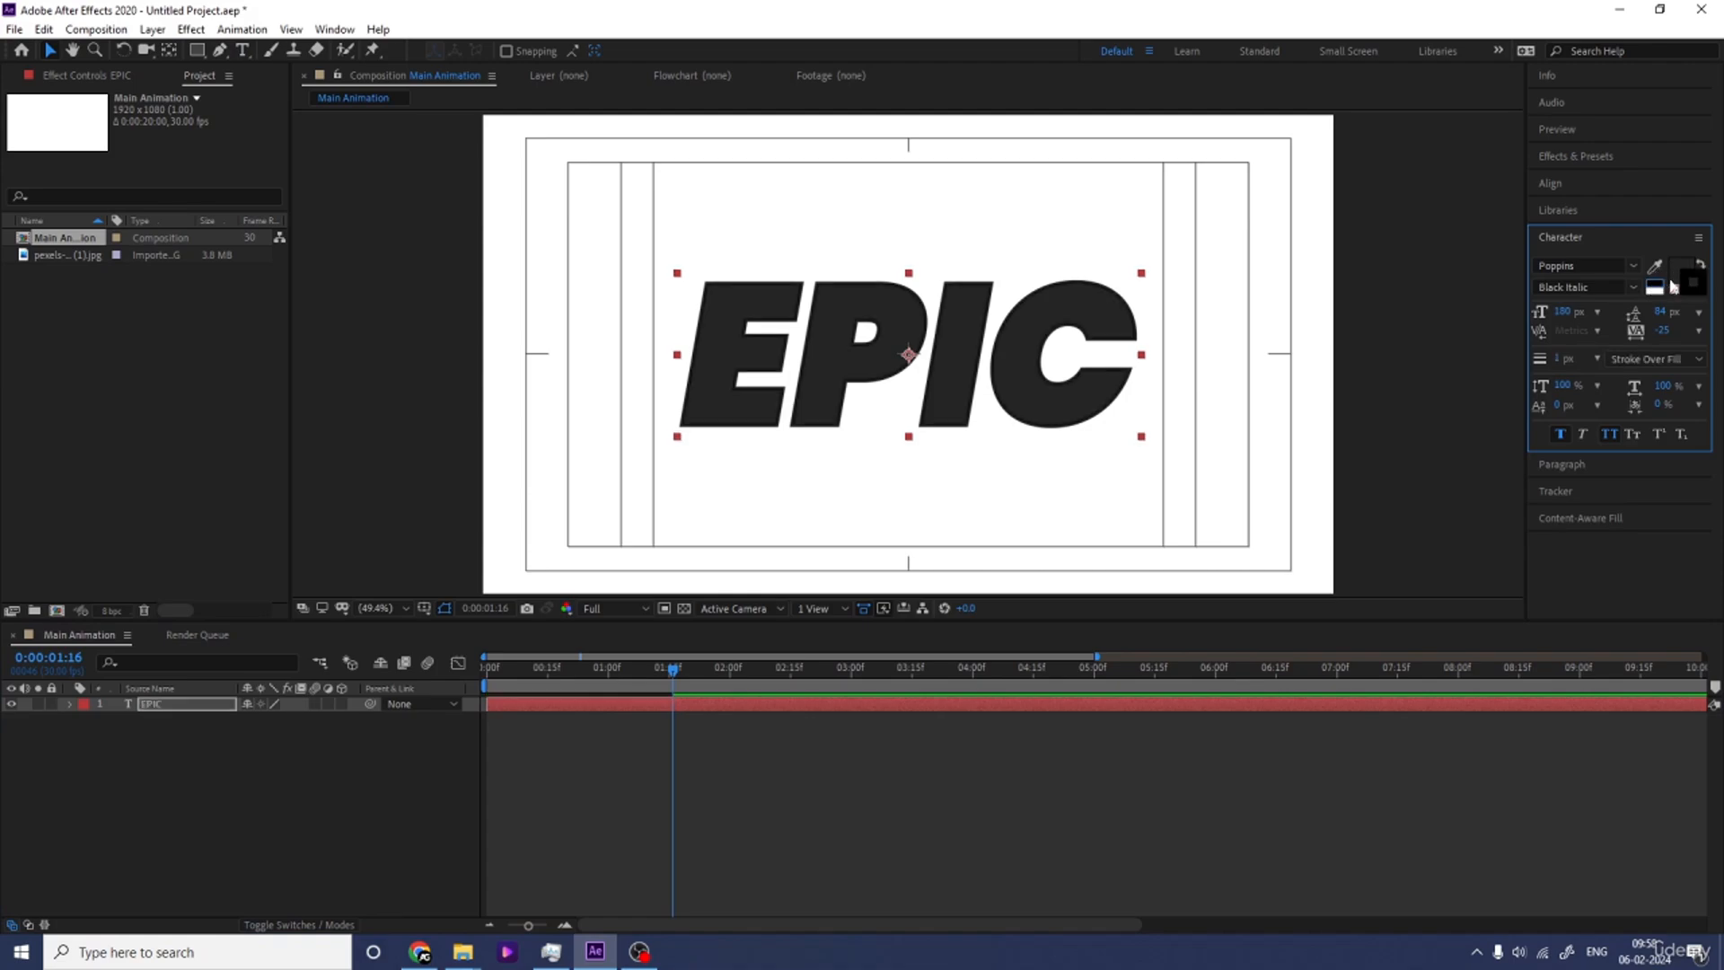
{"action": "left_click", "coordinate": [1674, 290]}
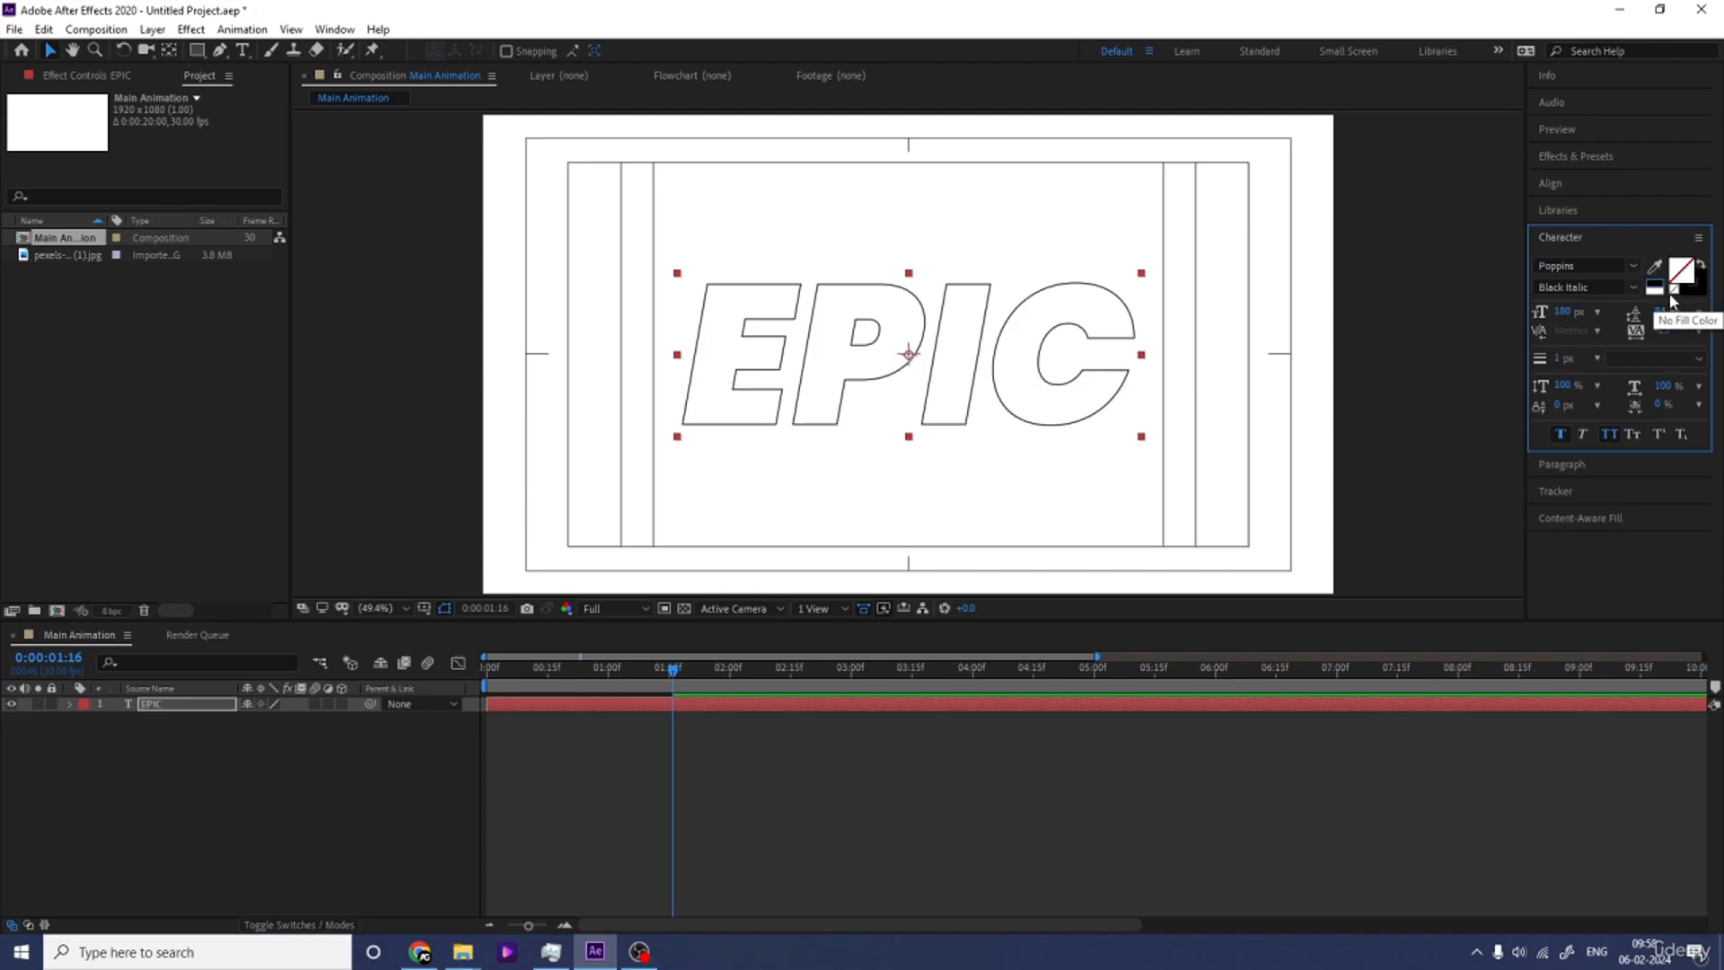
Set the outlined EPIC text's fill color to white and preview the animation from the start.
{"action": "left_click", "coordinate": [178, 725]}
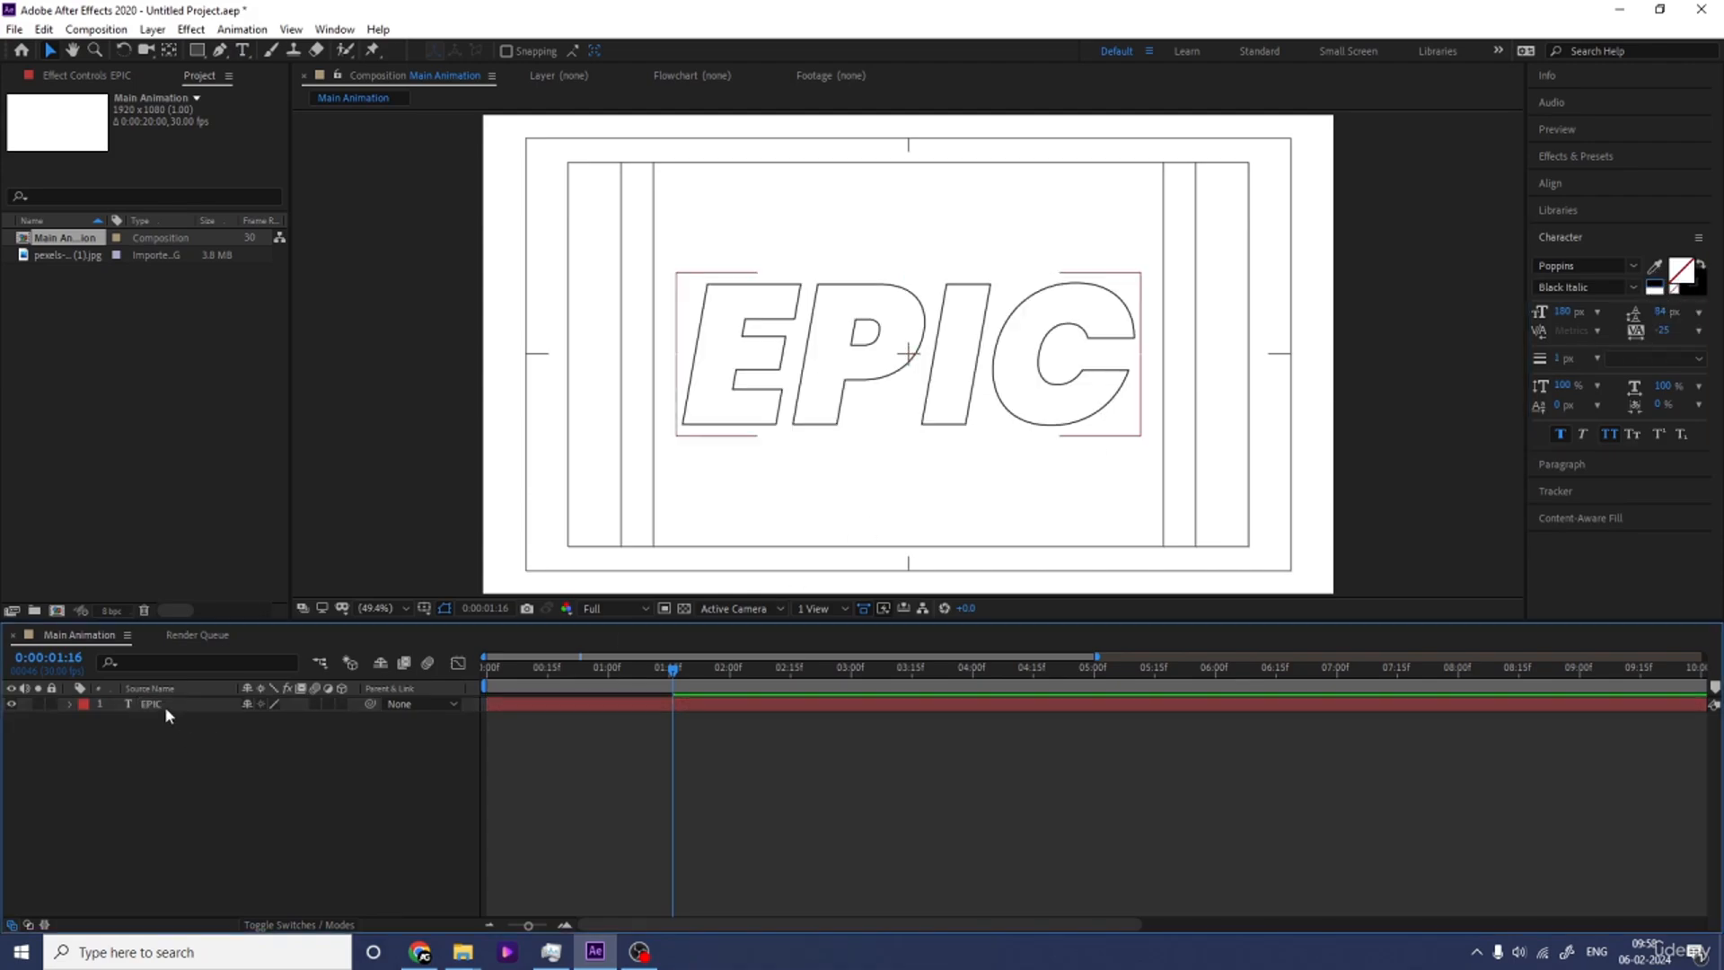
{"action": "left_click", "coordinate": [164, 706]}
{"action": "left_click", "coordinate": [1693, 282]}
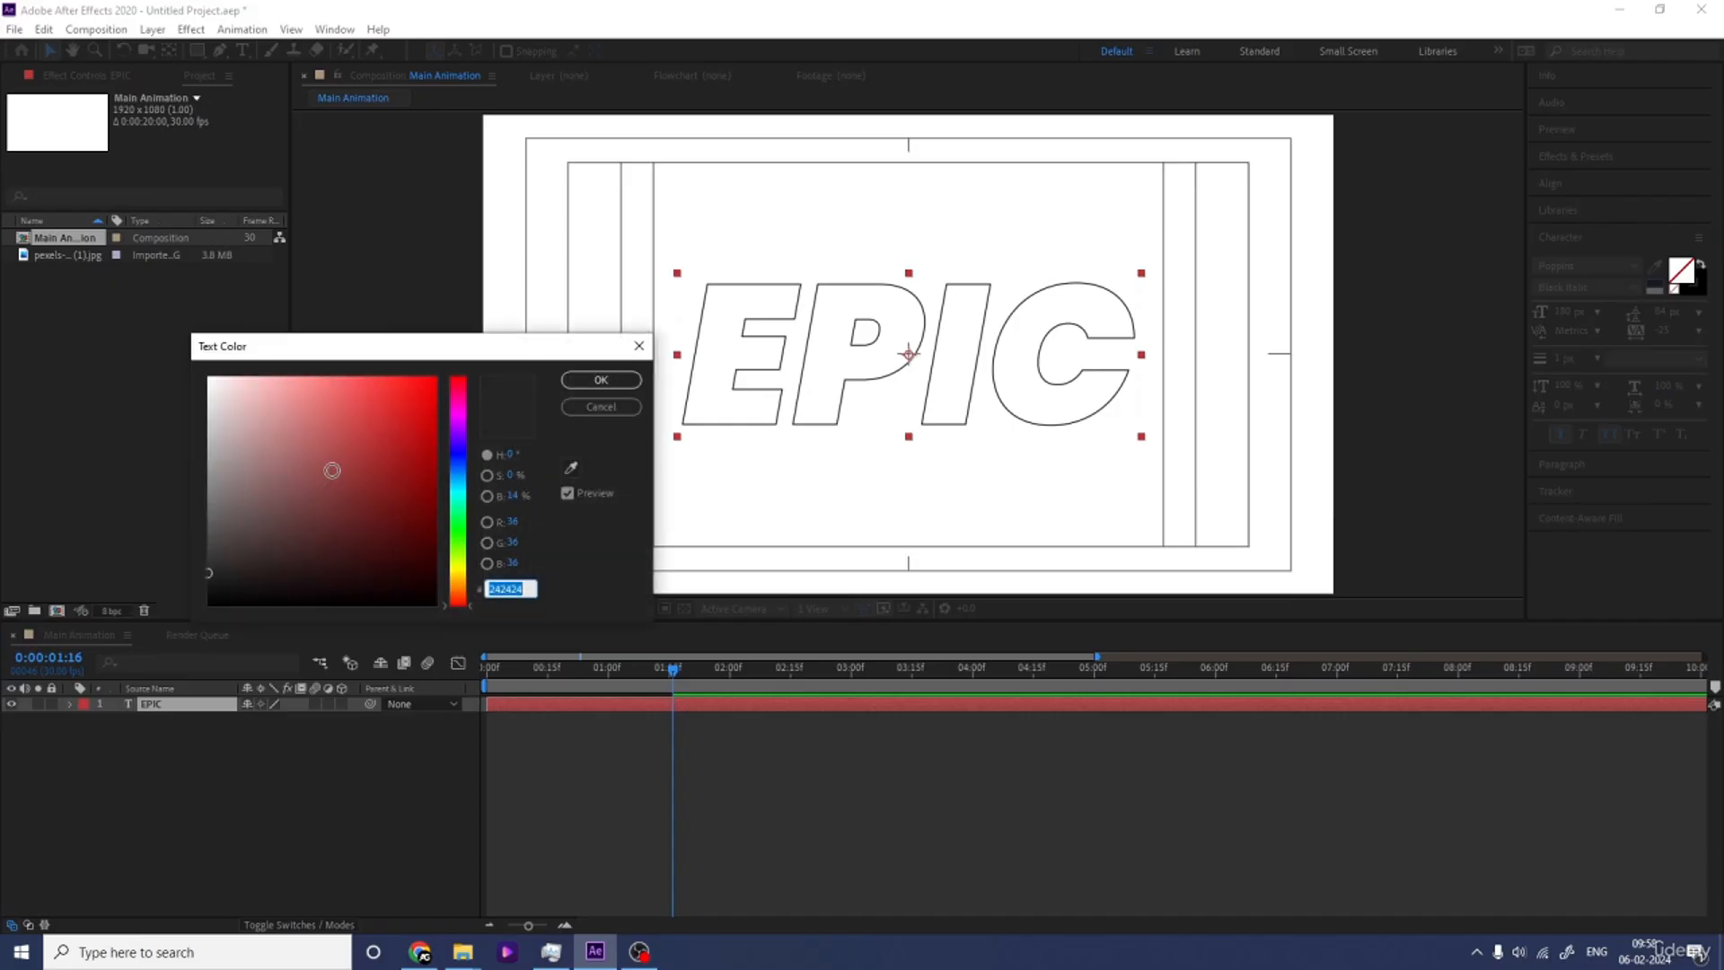
{"action": "left_click_drag", "start_coordinate": [331, 470], "coordinate": [138, 288]}
{"action": "left_click", "coordinate": [597, 380]}
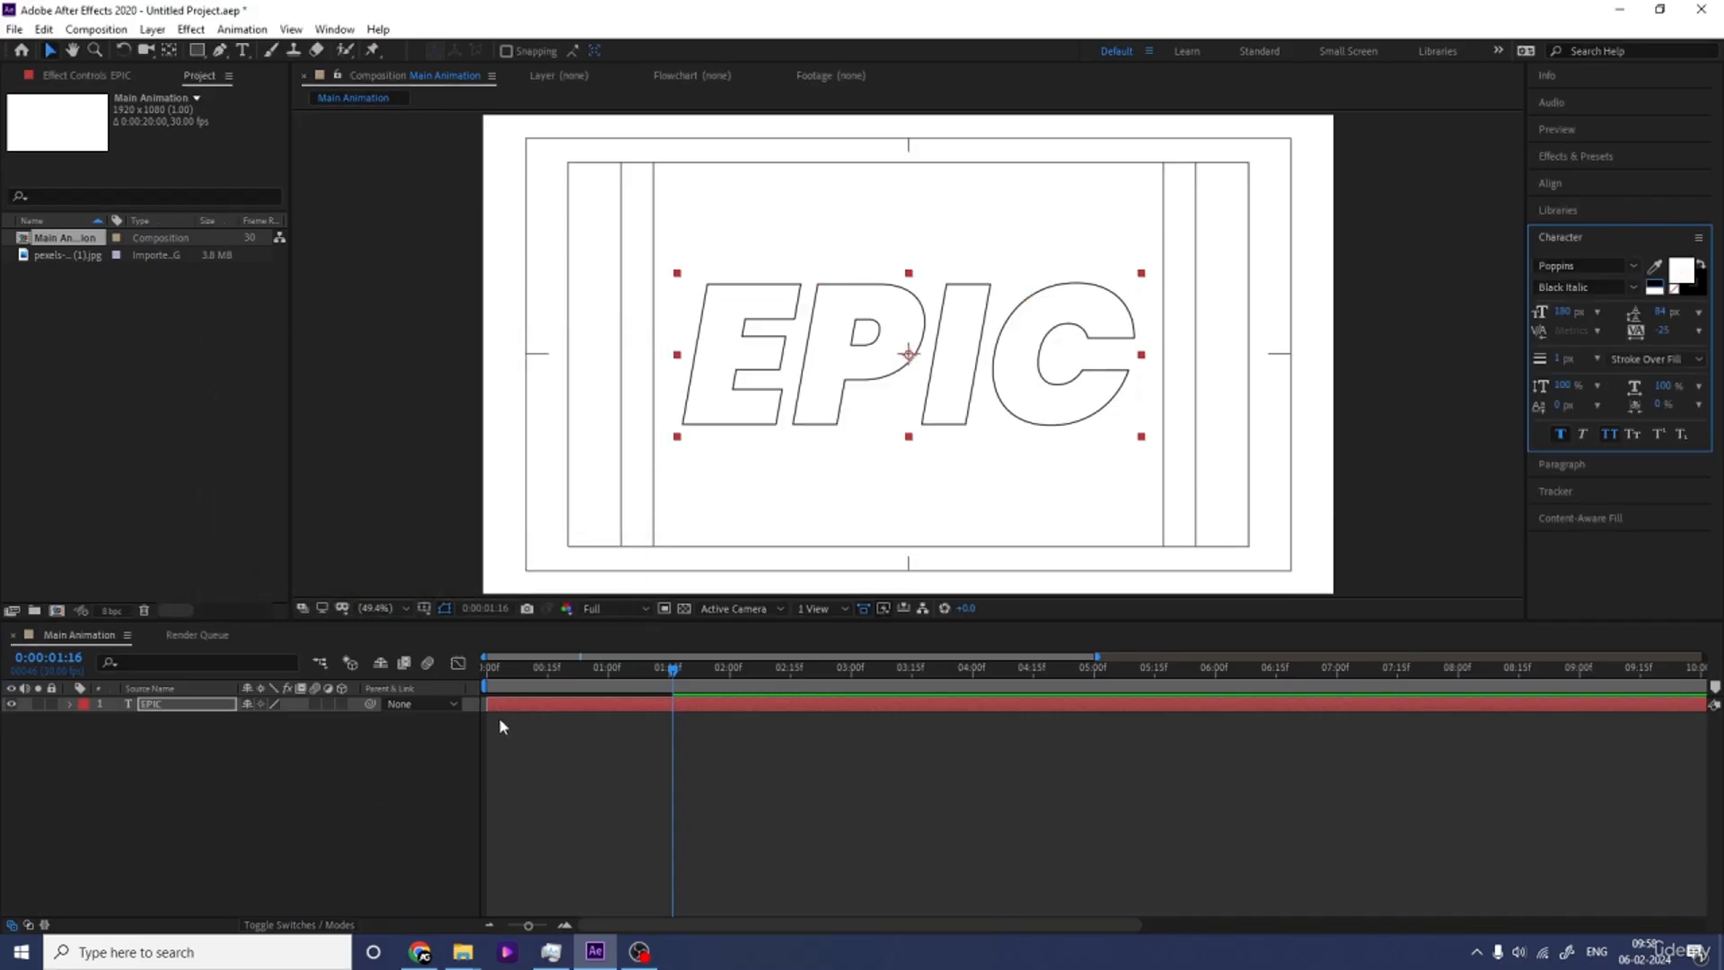
{"action": "left_click", "coordinate": [501, 679]}
{"action": "key", "text": "space"}
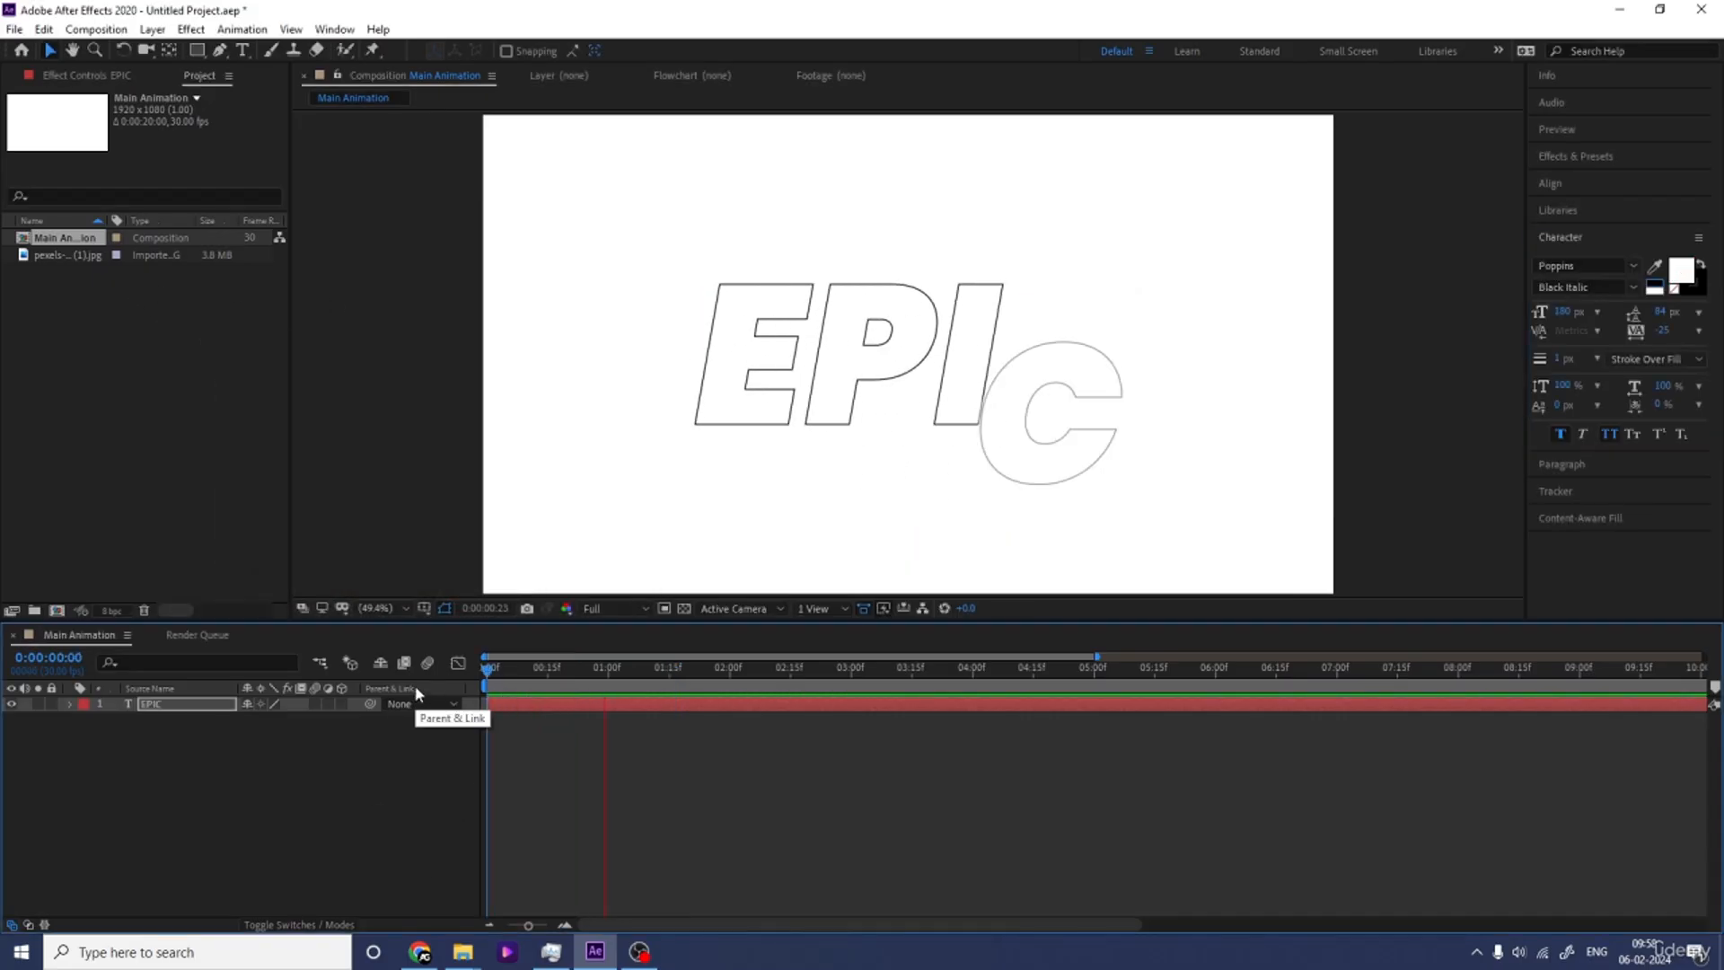
{"action": "key", "text": "space"}
{"action": "left_click", "coordinate": [323, 747]}
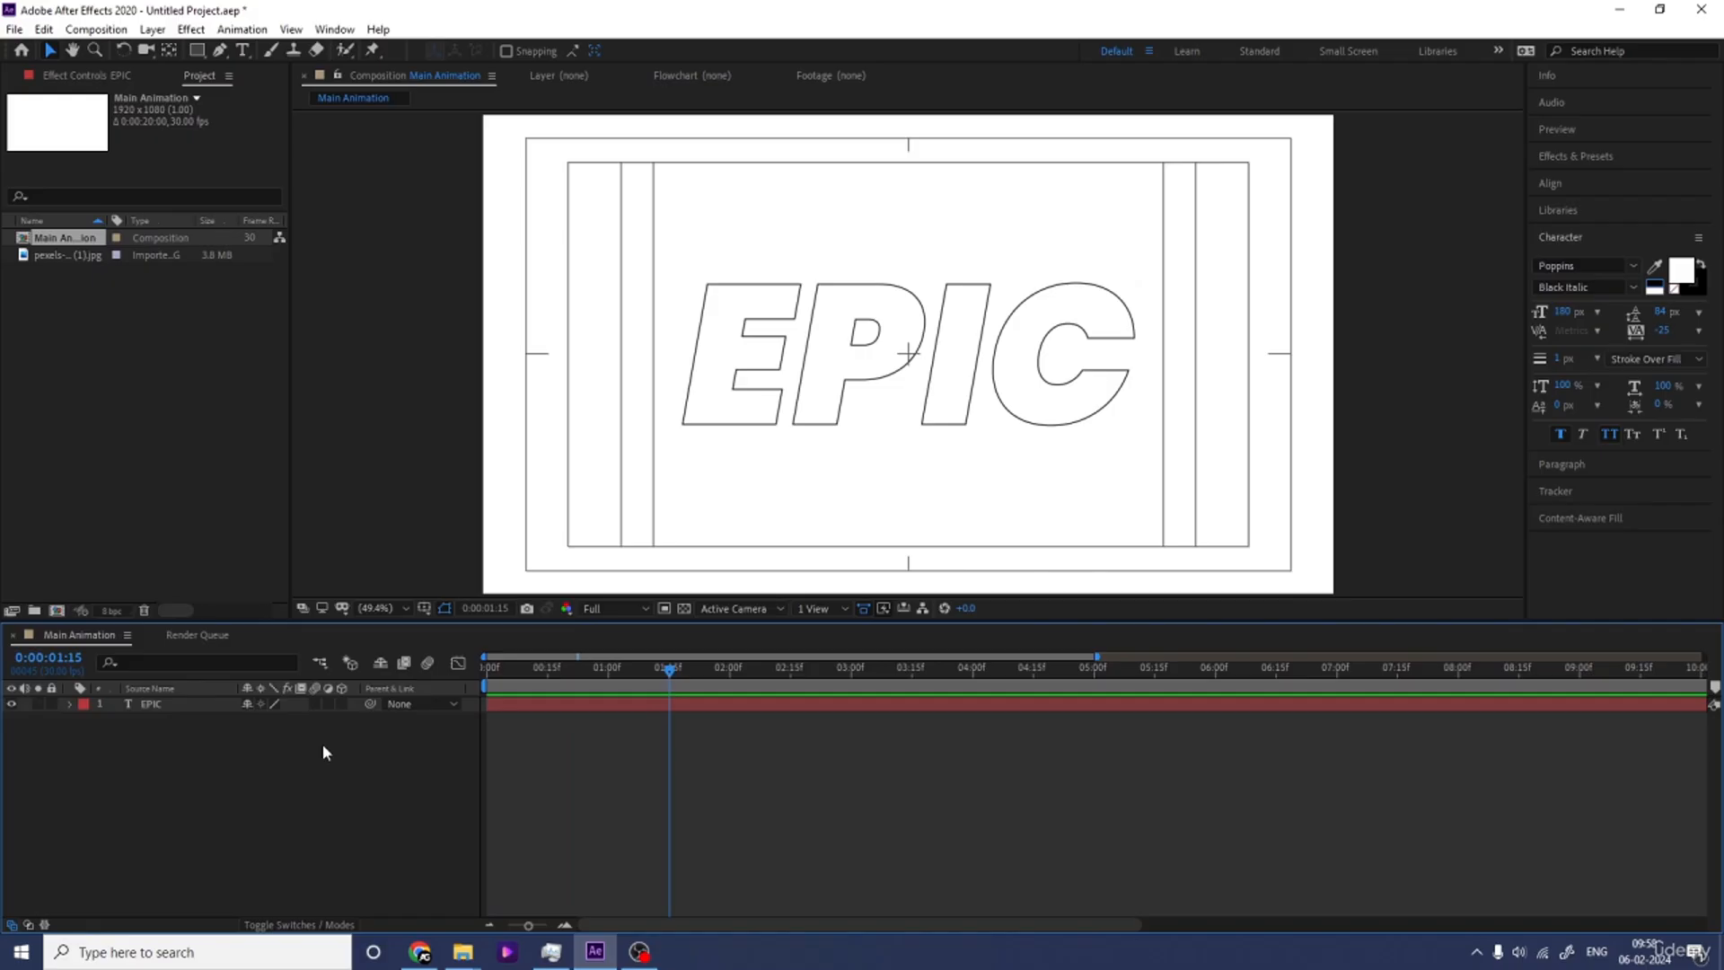
Find the Drop Shadow effect and apply it to the EPIC text layer.
{"action": "left_click", "coordinate": [173, 713]}
{"action": "left_click", "coordinate": [1608, 157]}
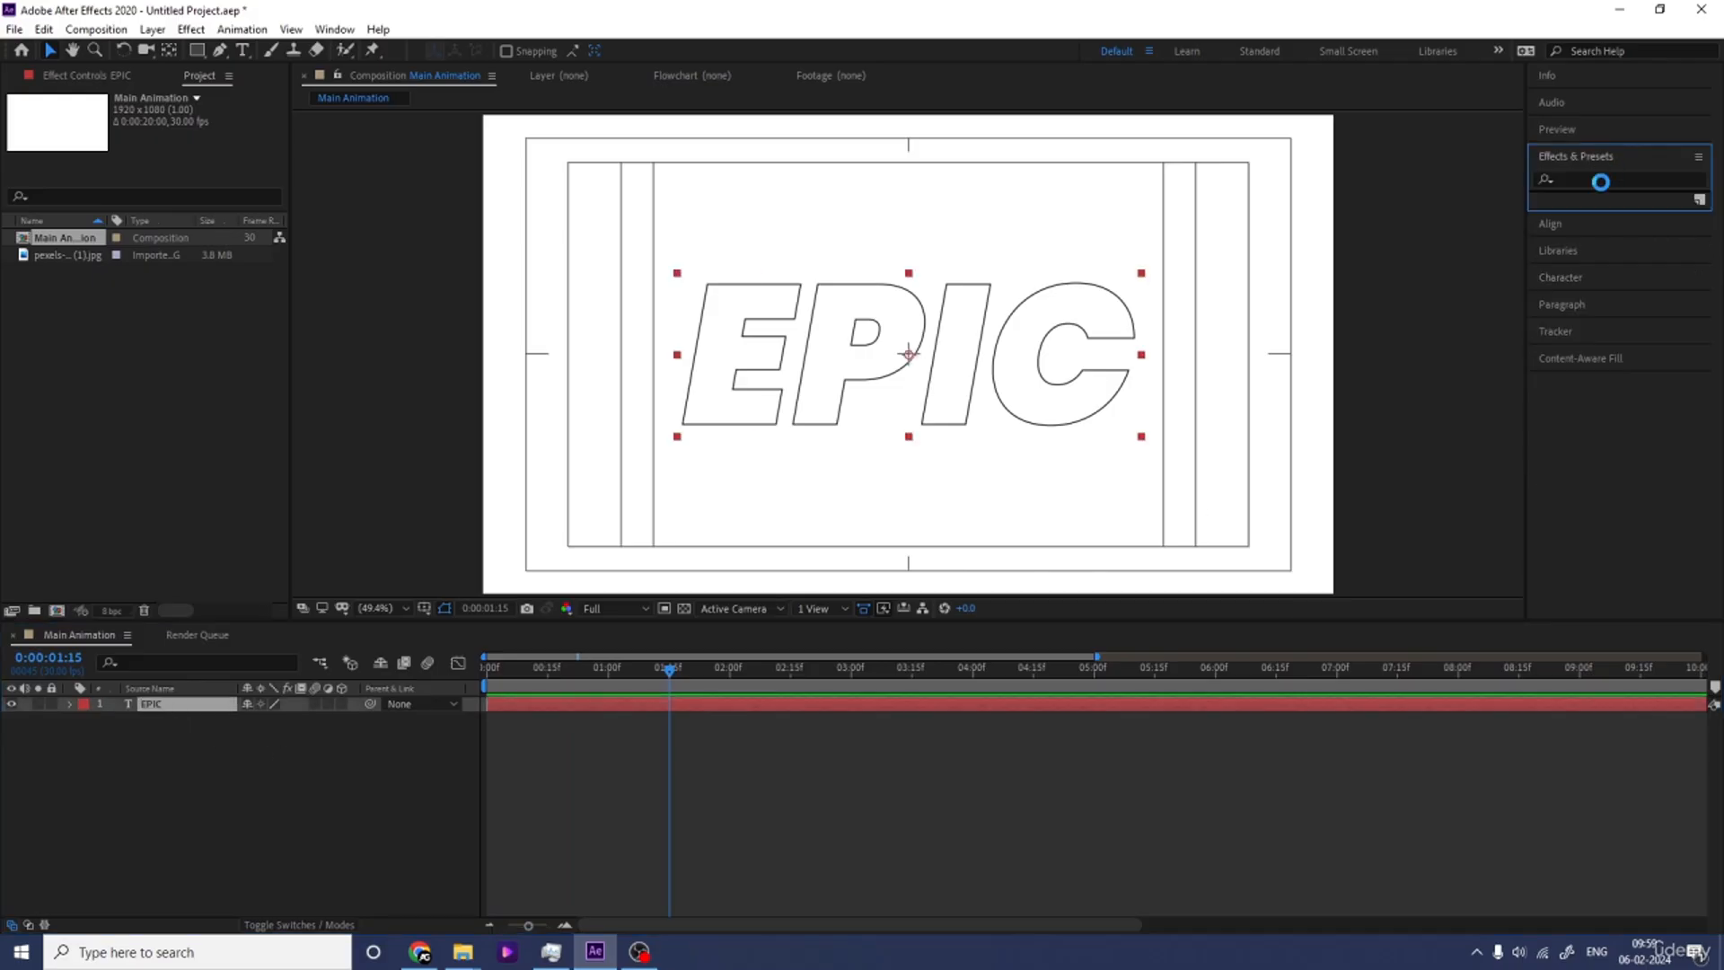
{"action": "left_click", "coordinate": [1592, 180]}
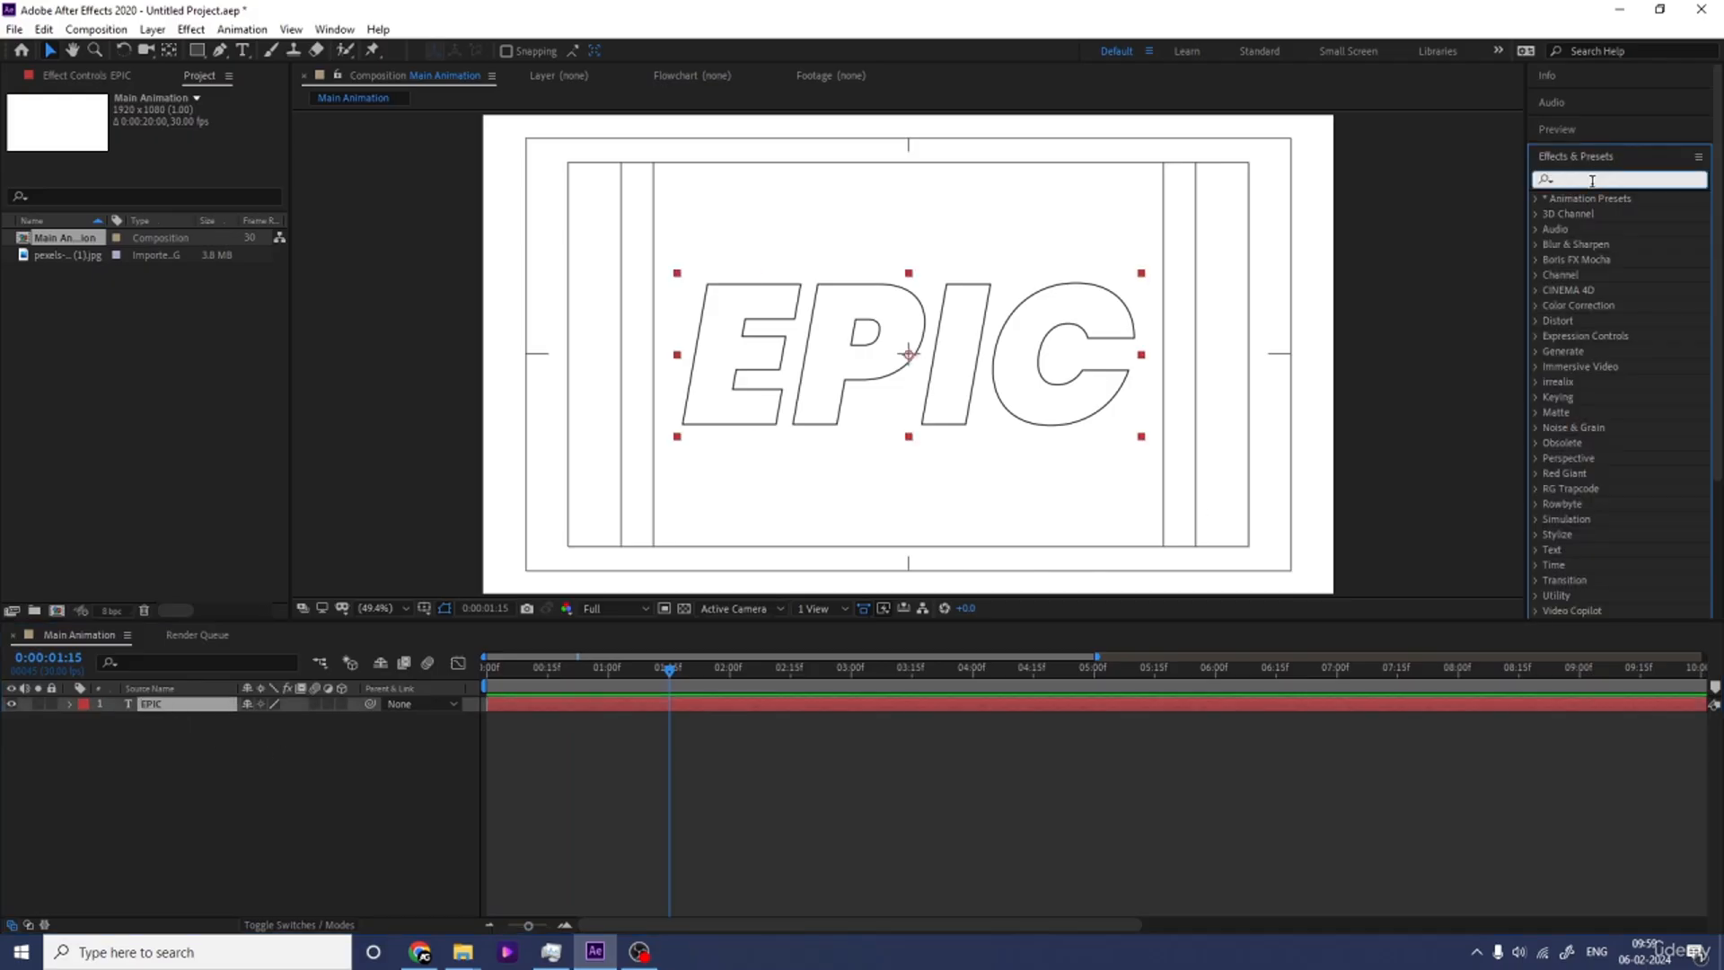
{"action": "type", "text": "drop"}
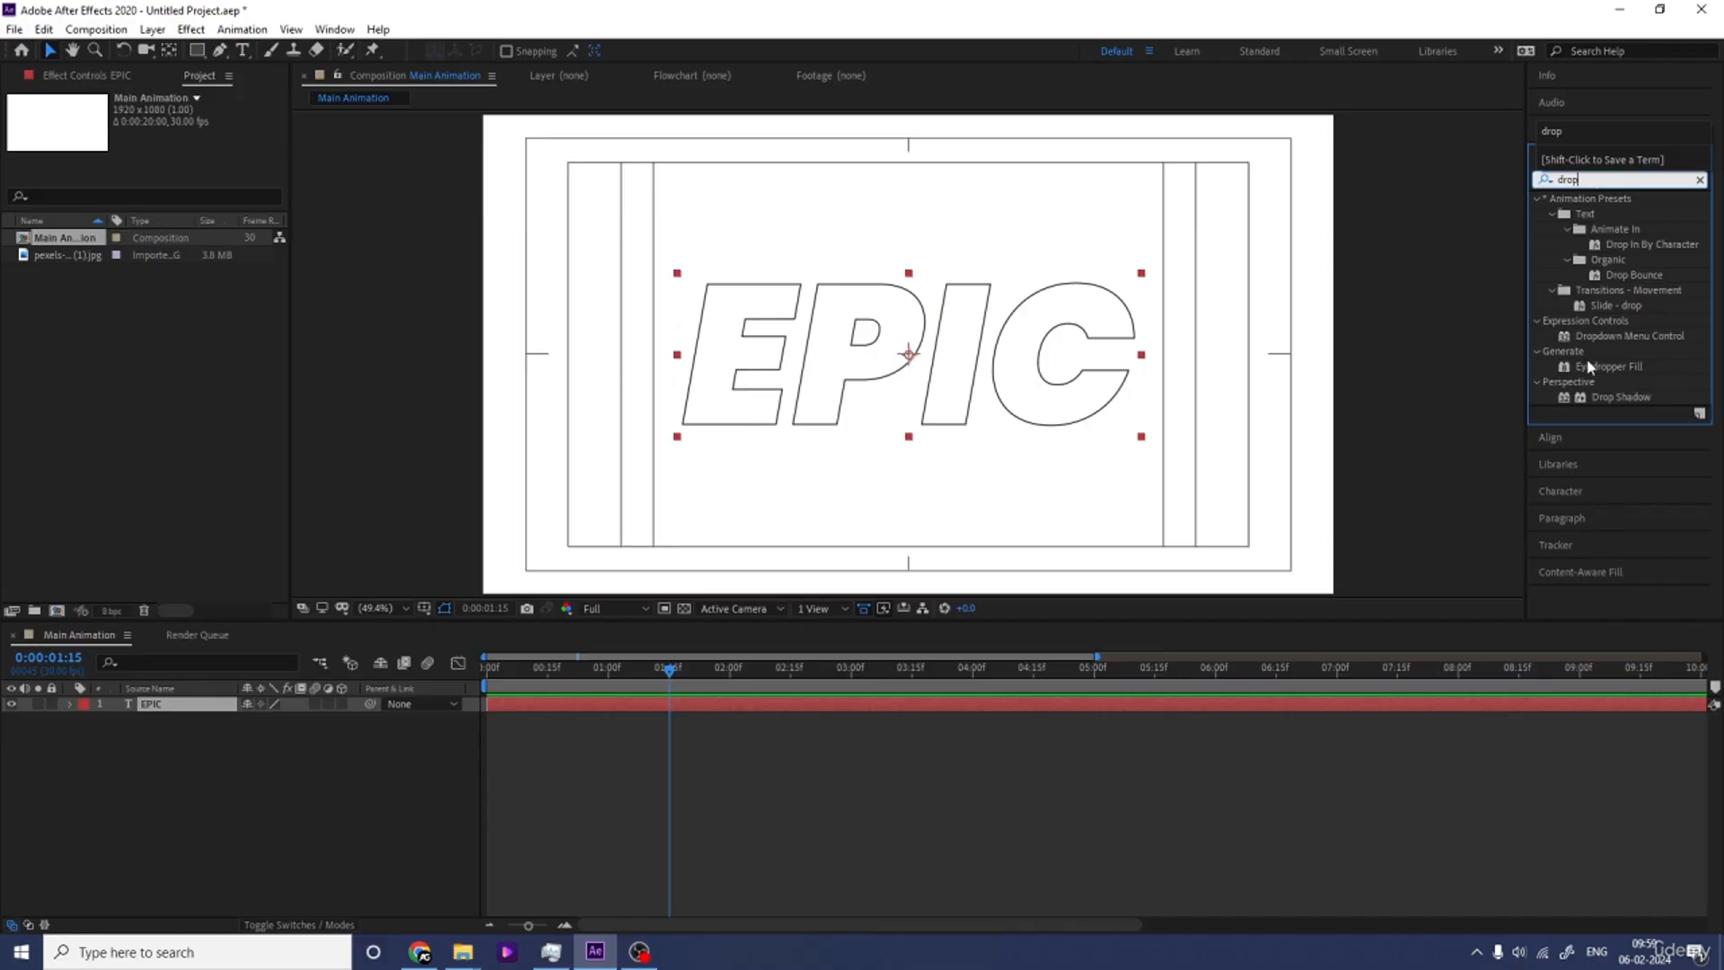
{"action": "double_click", "coordinate": [1614, 396]}
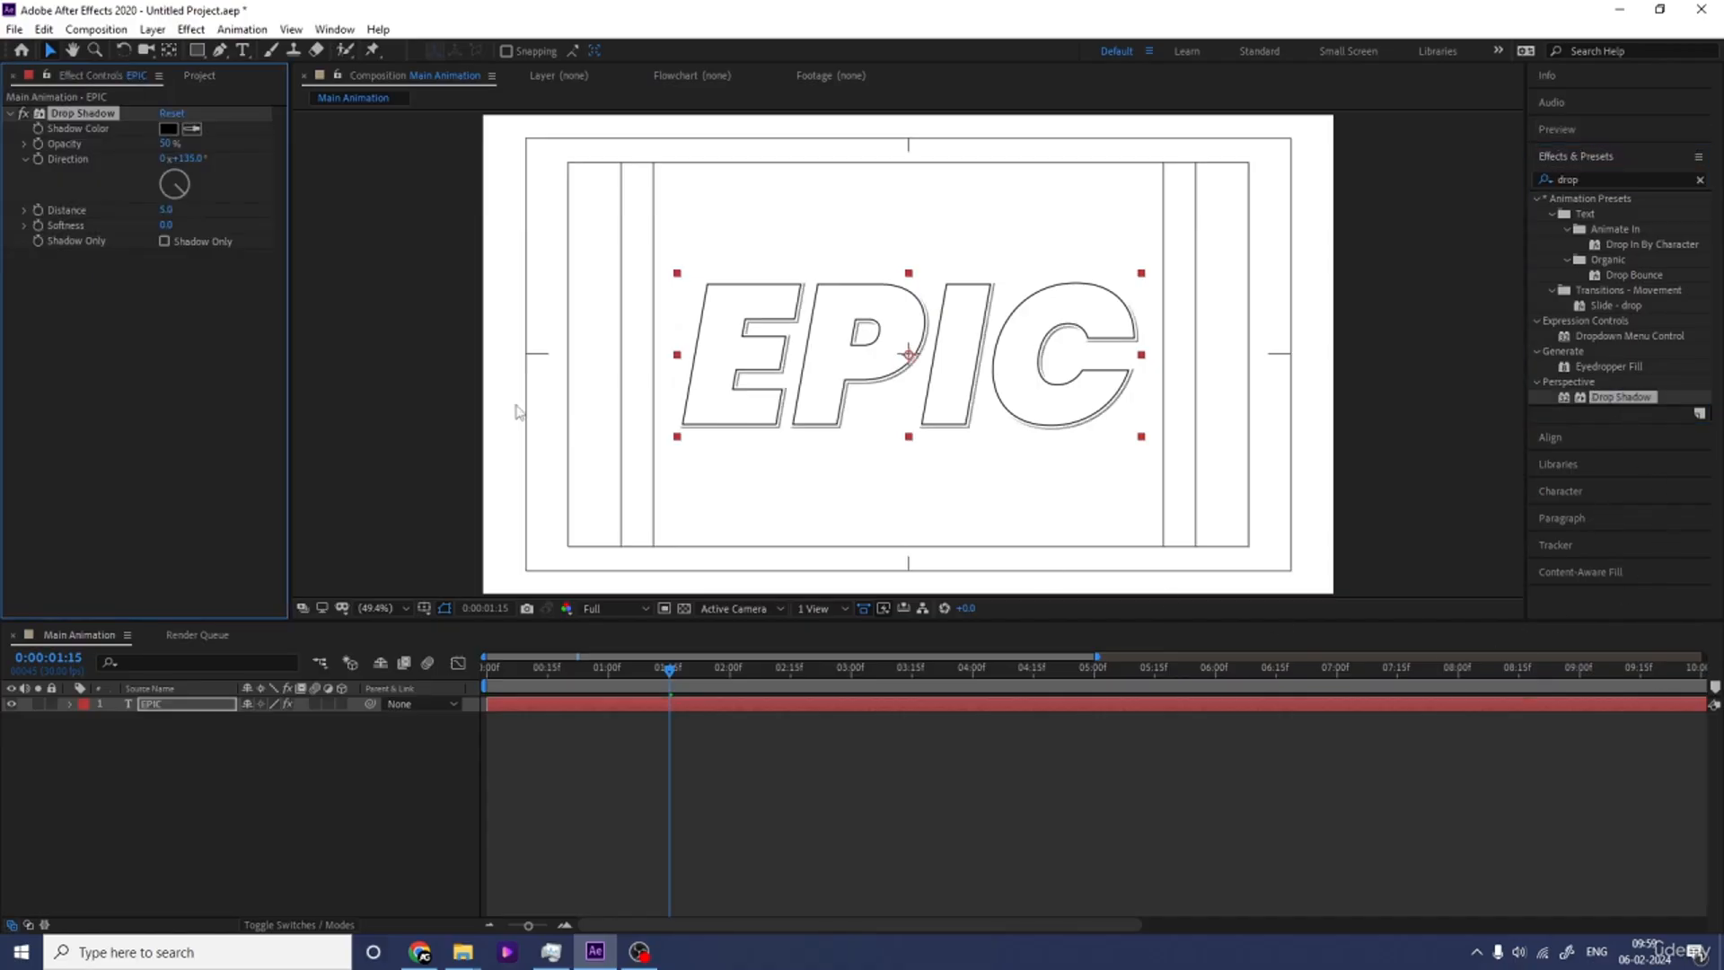
Set the Drop Shadow's Softness to 200 on the EPIC text.
{"action": "left_click_drag", "start_coordinate": [166, 224], "coordinate": [182, 224]}
{"action": "left_click", "coordinate": [173, 225]}
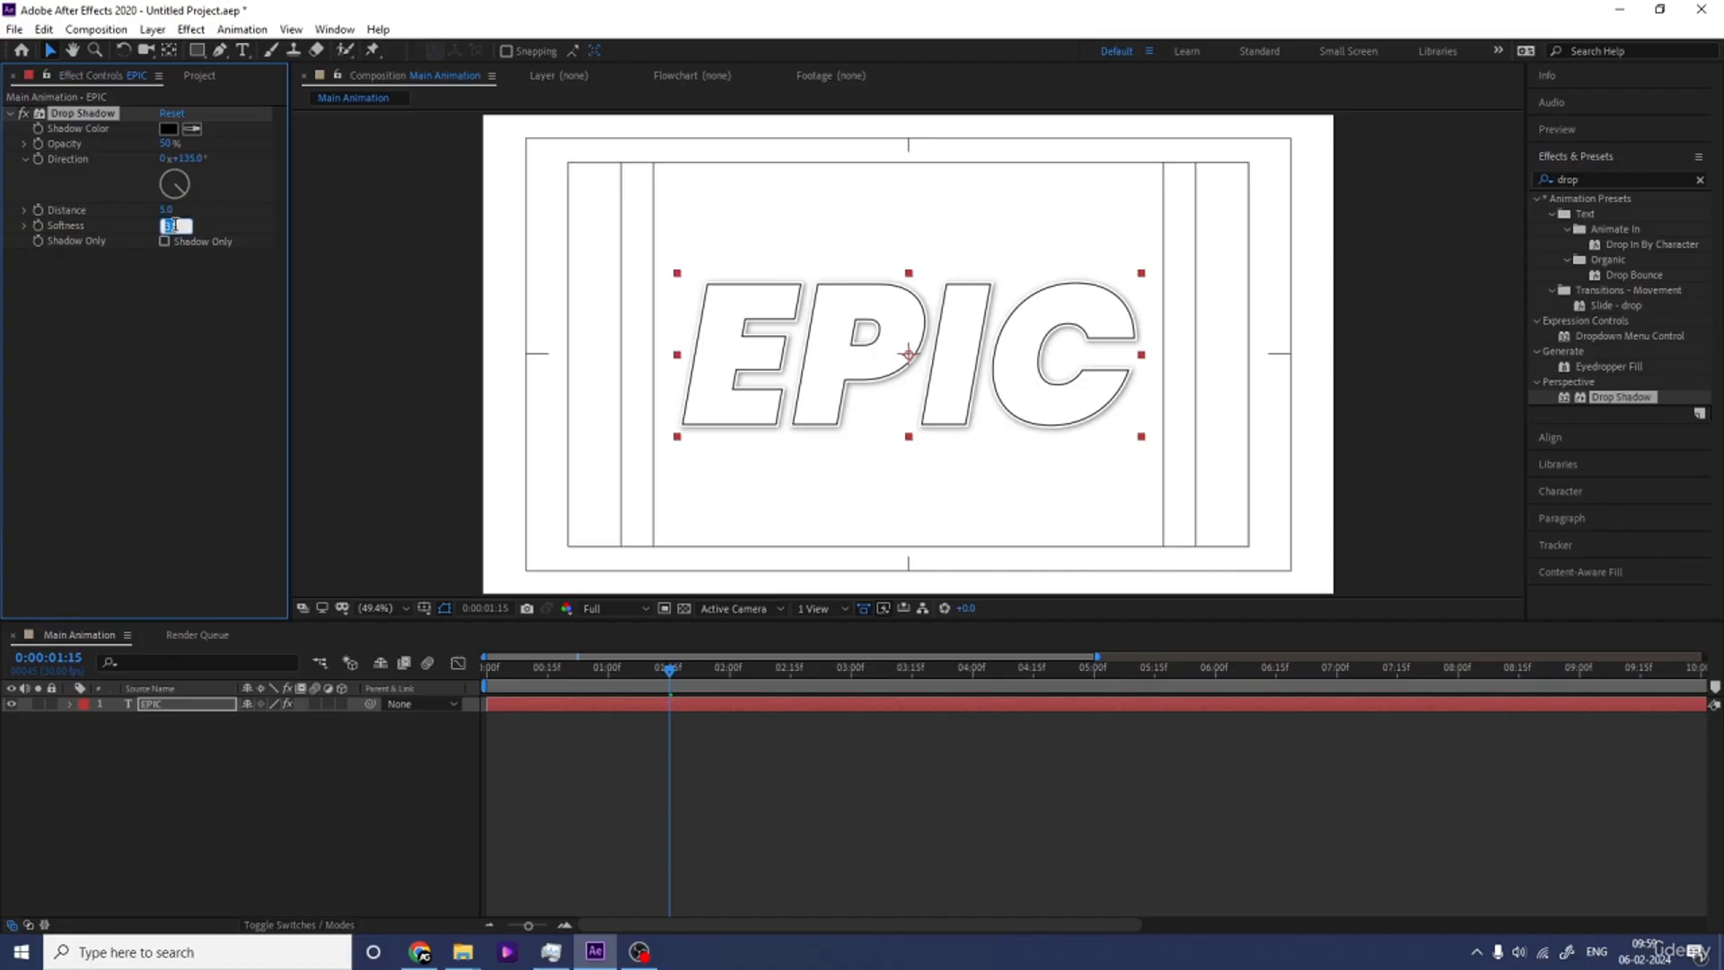
{"action": "type", "text": "200"}
{"action": "key", "text": "Return"}
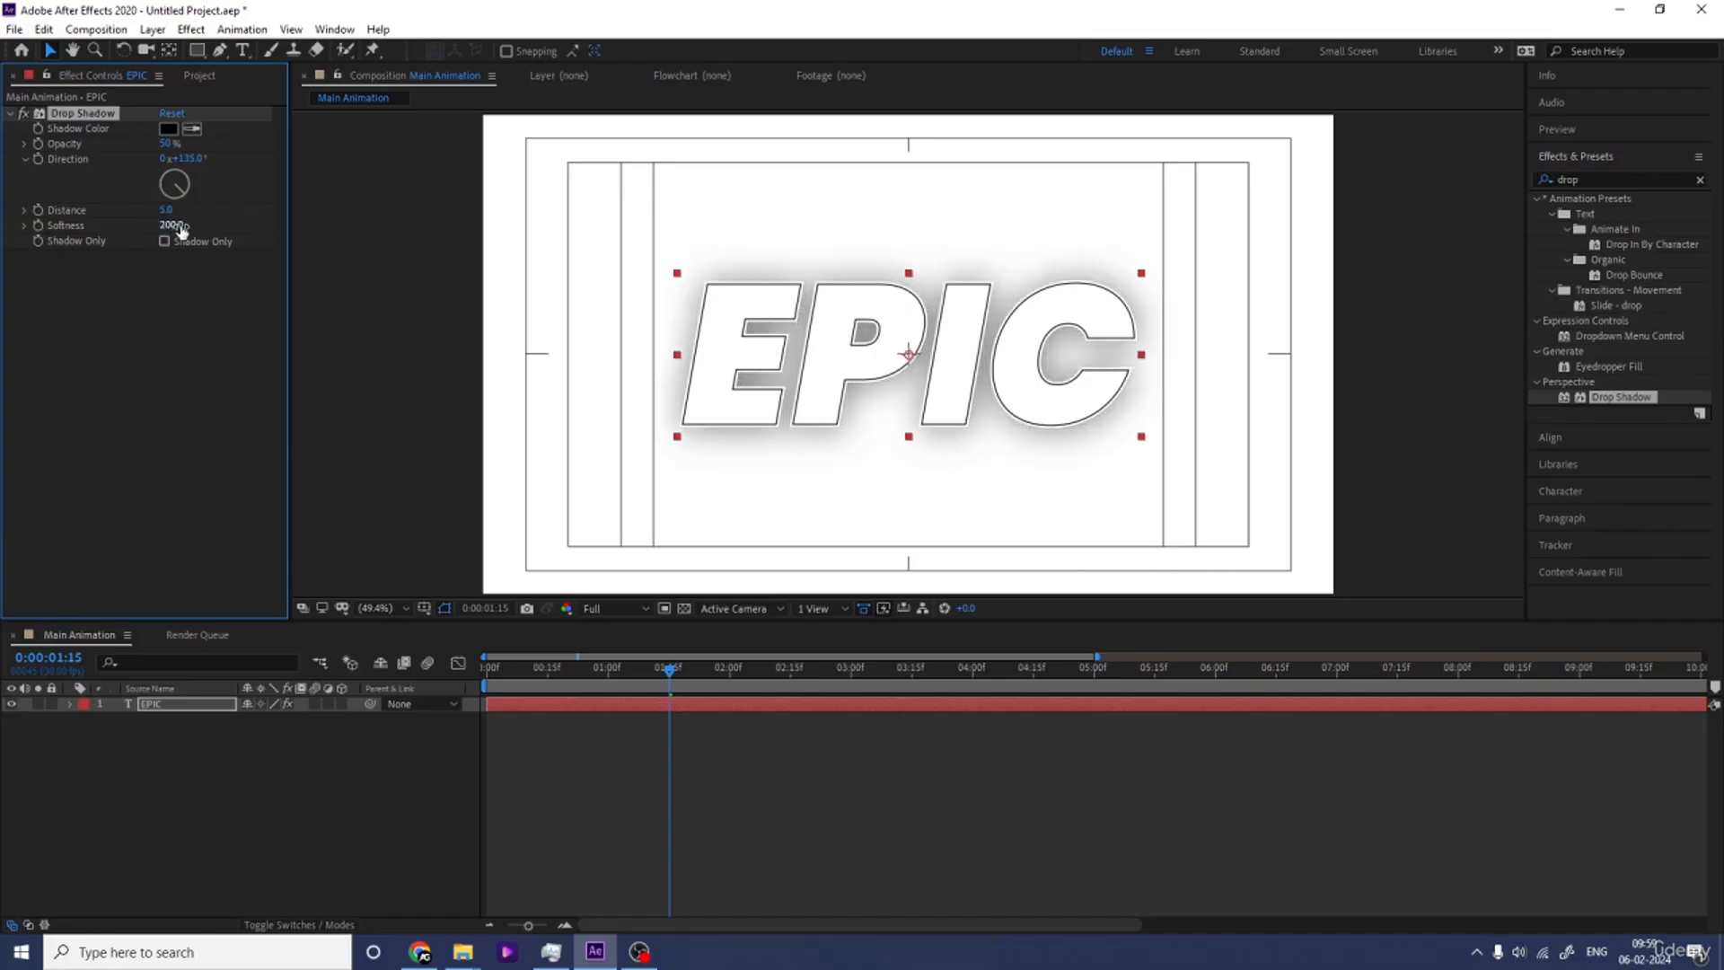
Set the Drop Shadow's Distance to 40 and lower its Opacity to 20%.
{"action": "left_click", "coordinate": [169, 210]}
{"action": "type", "text": "20"}
{"action": "key", "text": "Return"}
{"action": "left_click", "coordinate": [169, 211]}
{"action": "type", "text": "40"}
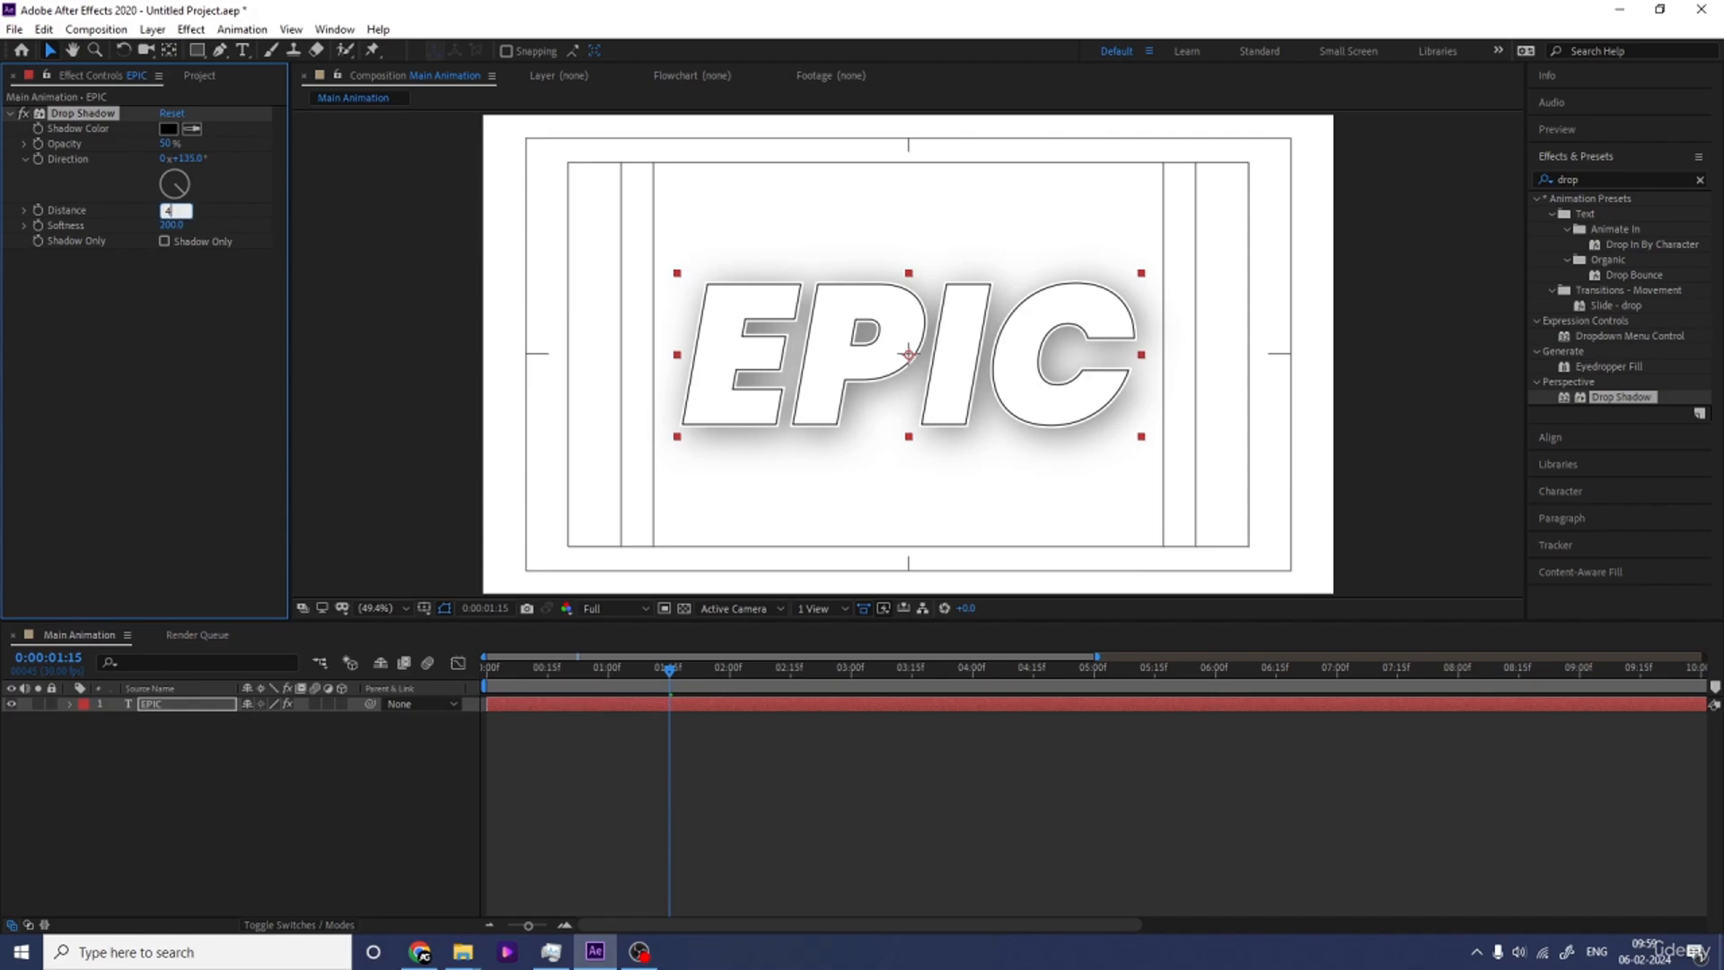
{"action": "key", "text": "Return"}
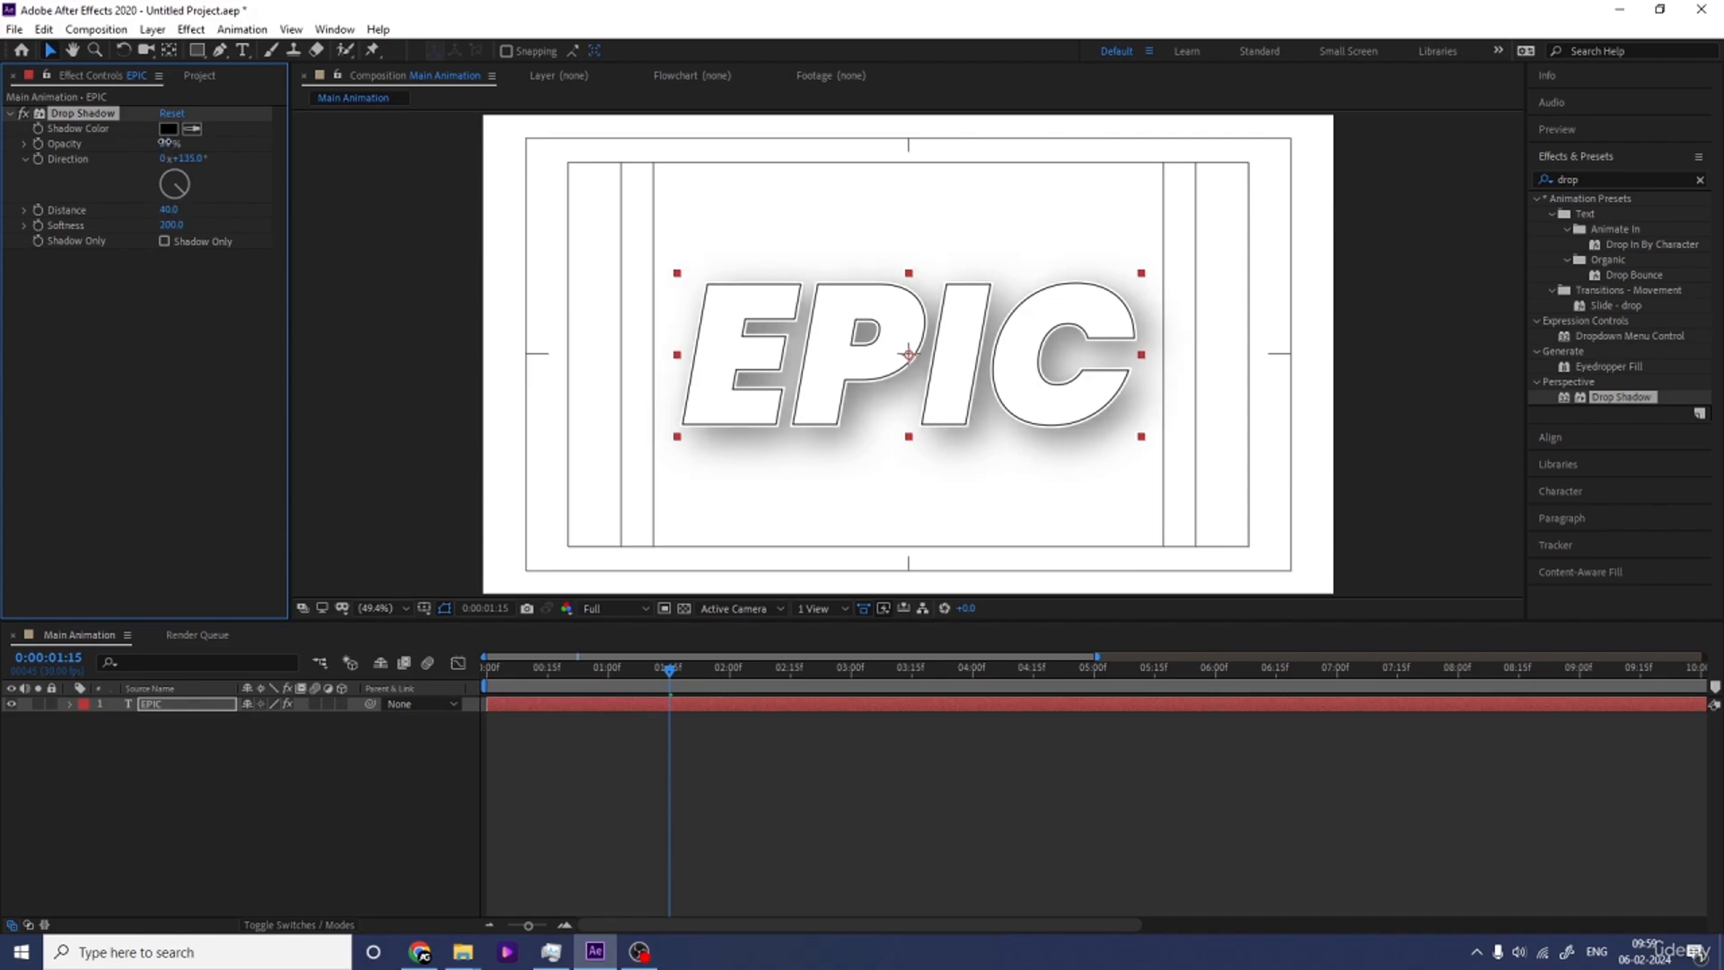
{"action": "left_click_drag", "start_coordinate": [165, 145], "coordinate": [165, 146]}
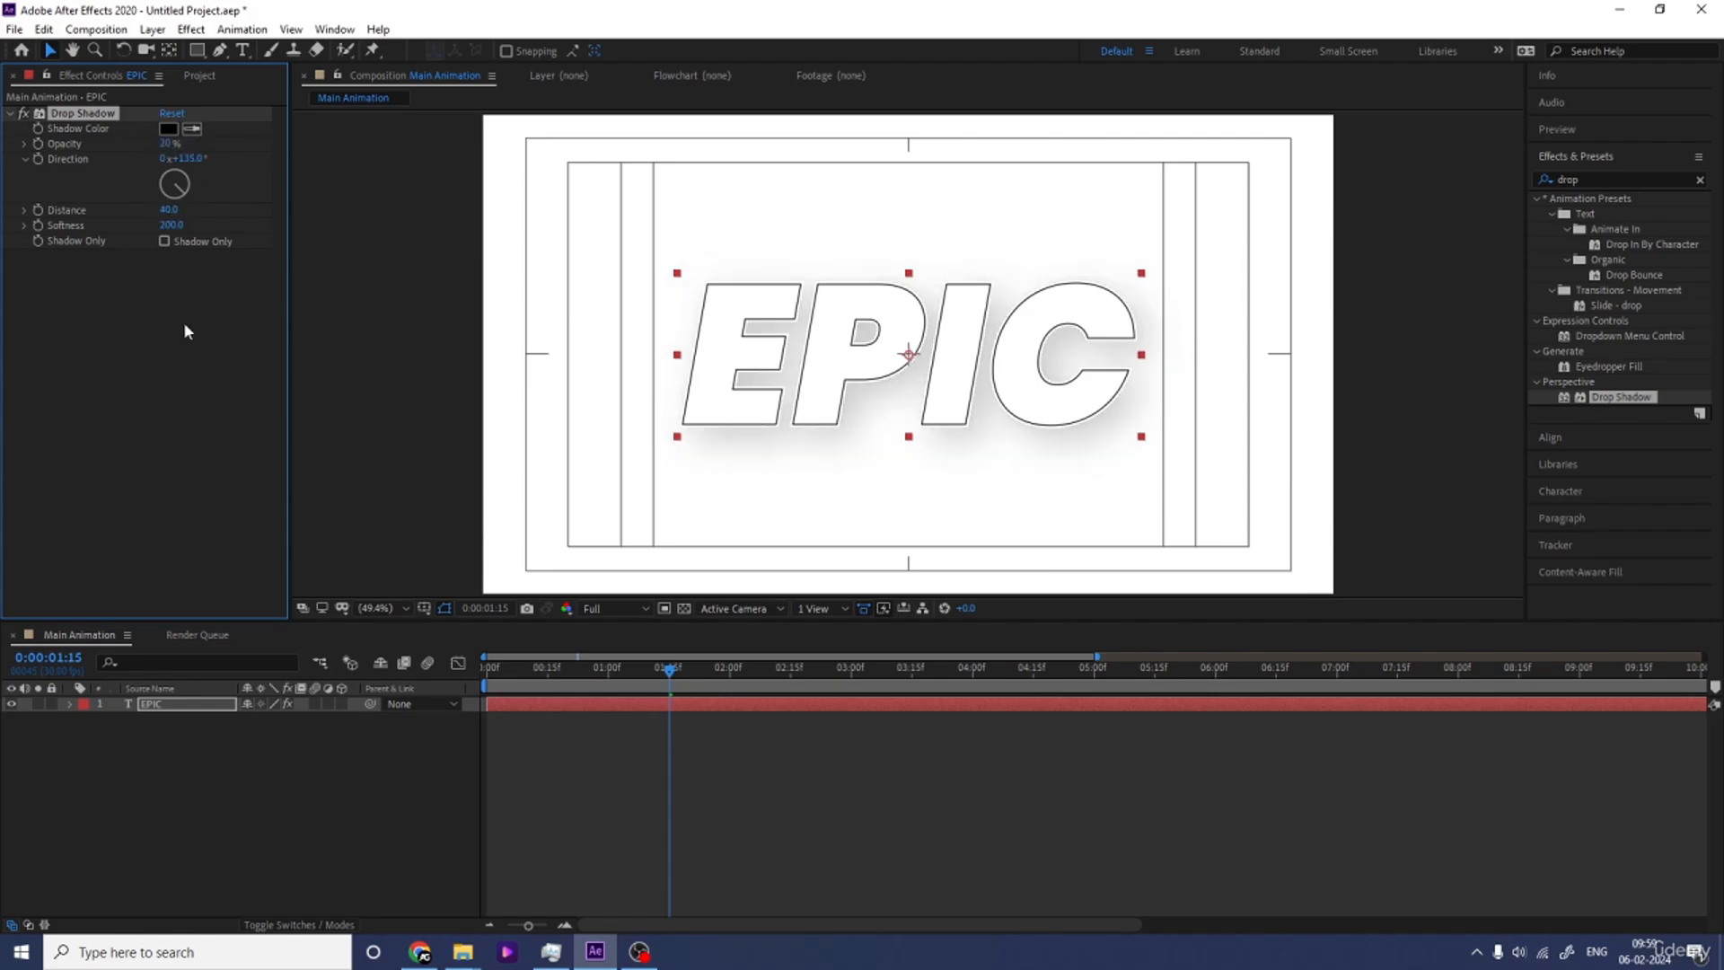
Preview the EPIC title animation with its soft shadow from the start of the composition.
{"action": "left_click", "coordinate": [162, 774]}
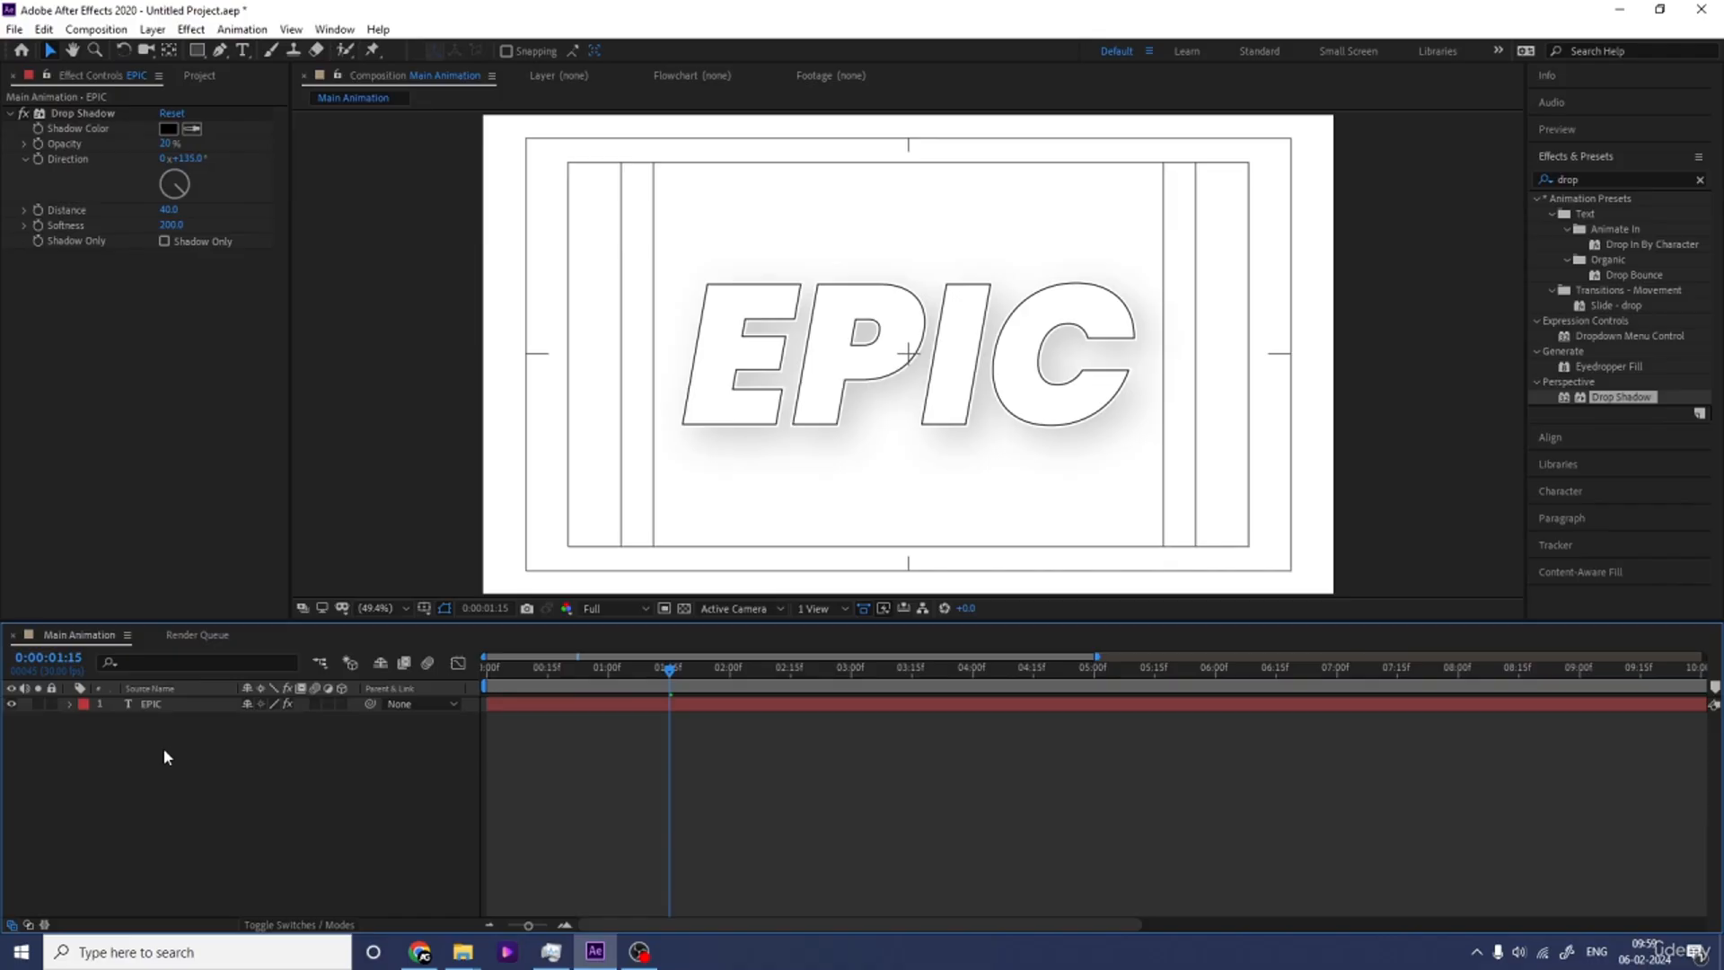
{"action": "left_click", "coordinate": [146, 703]}
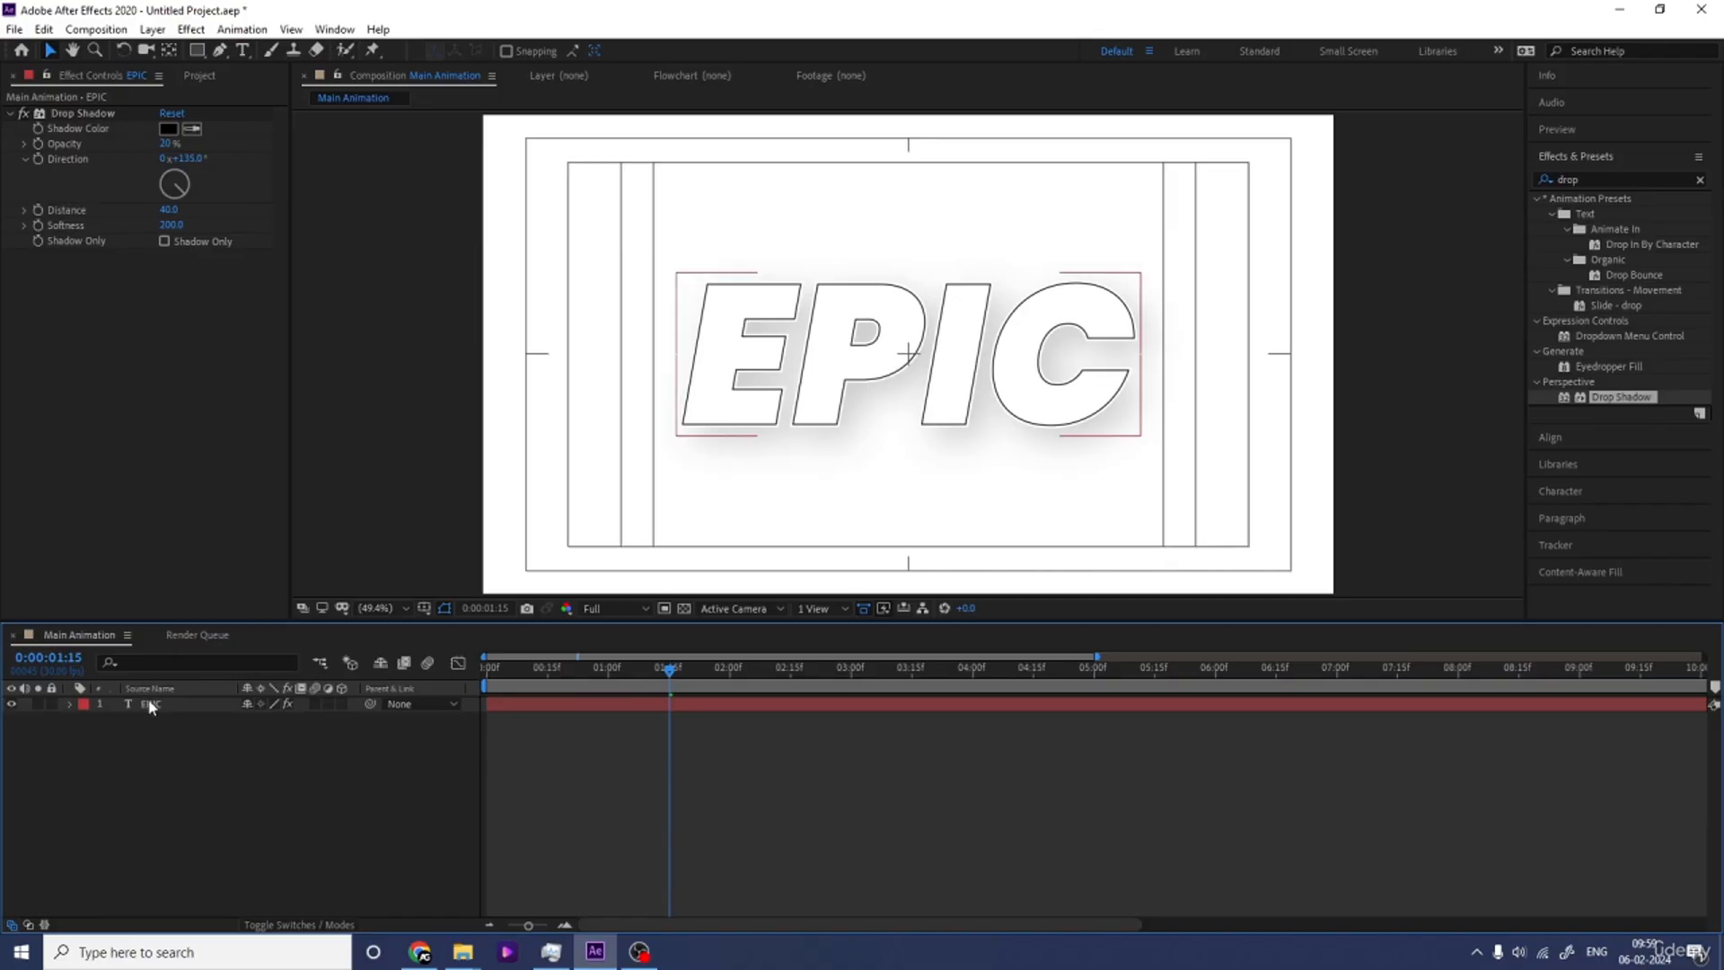
{"action": "left_click_drag", "start_coordinate": [523, 672], "coordinate": [476, 684]}
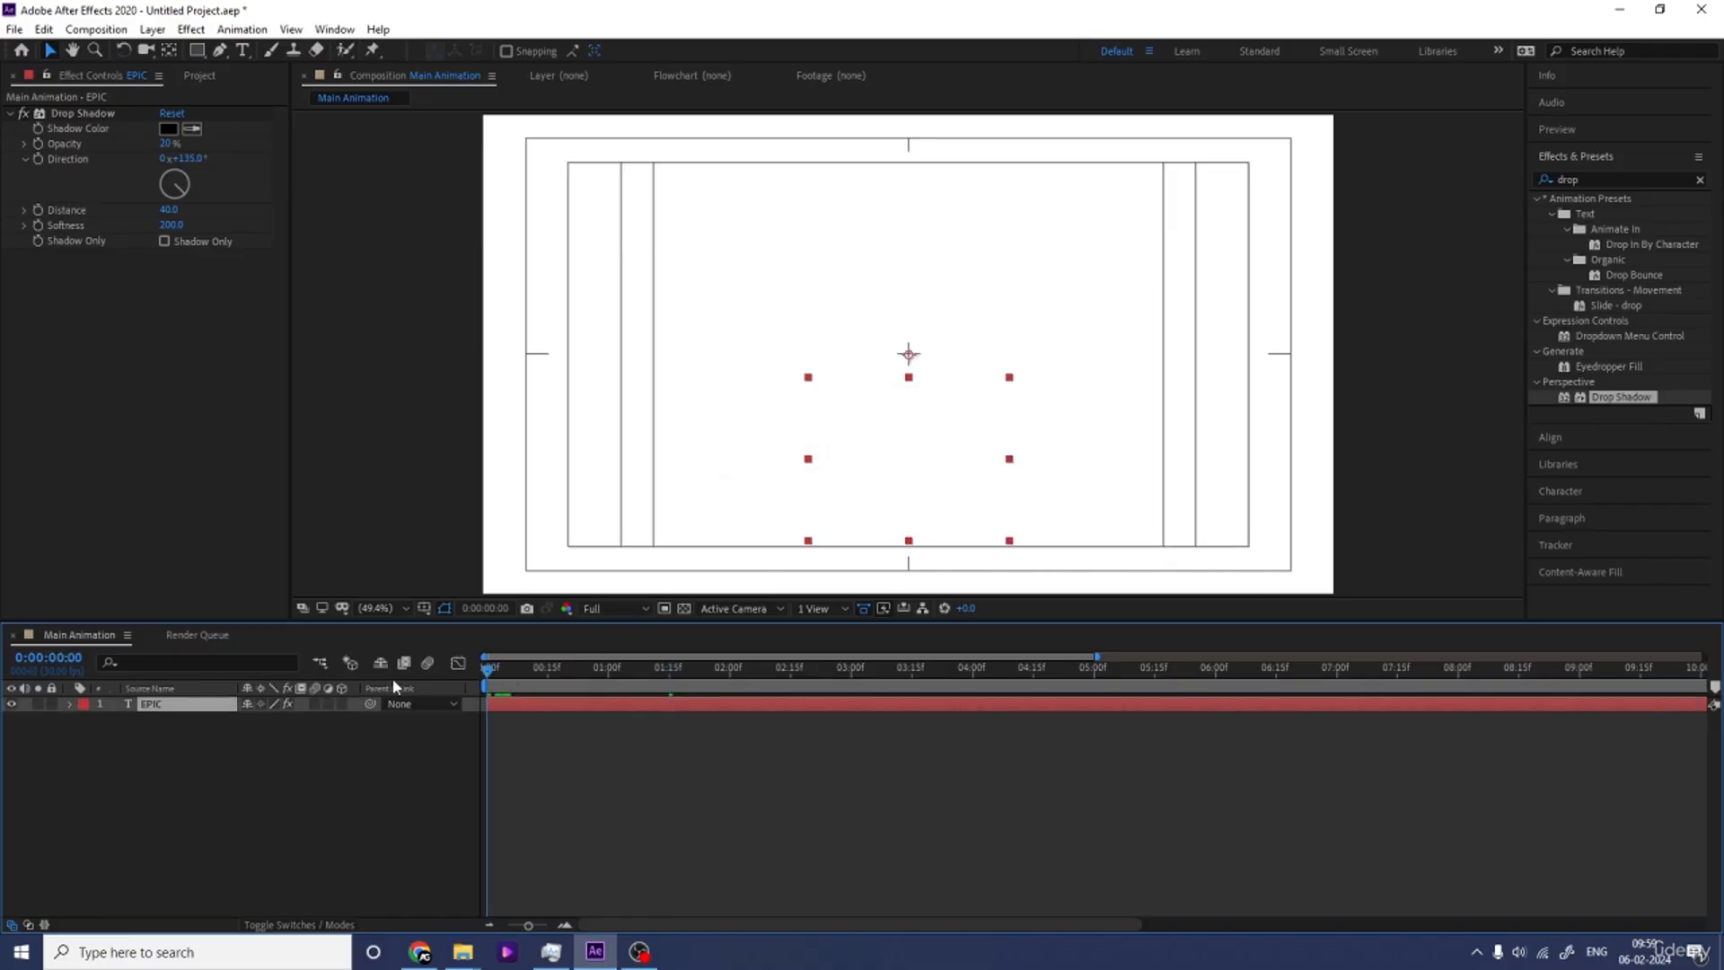
{"action": "key", "text": "space"}
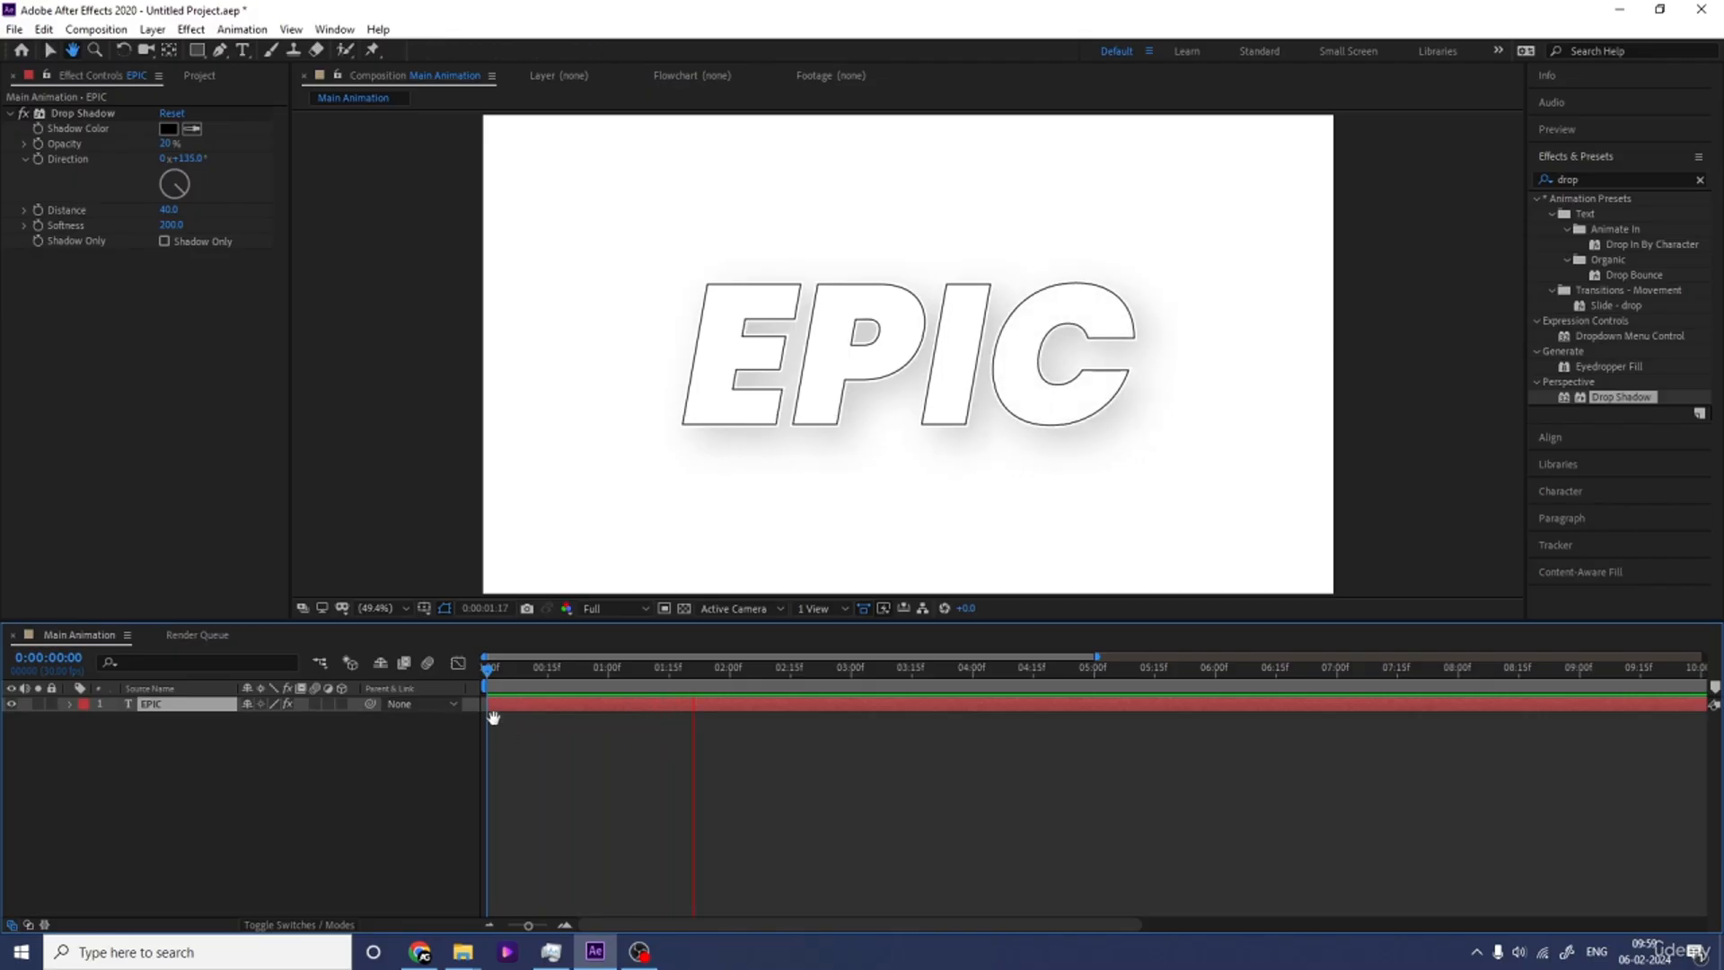
{"action": "left_click", "coordinate": [318, 769]}
{"action": "left_click", "coordinate": [321, 779]}
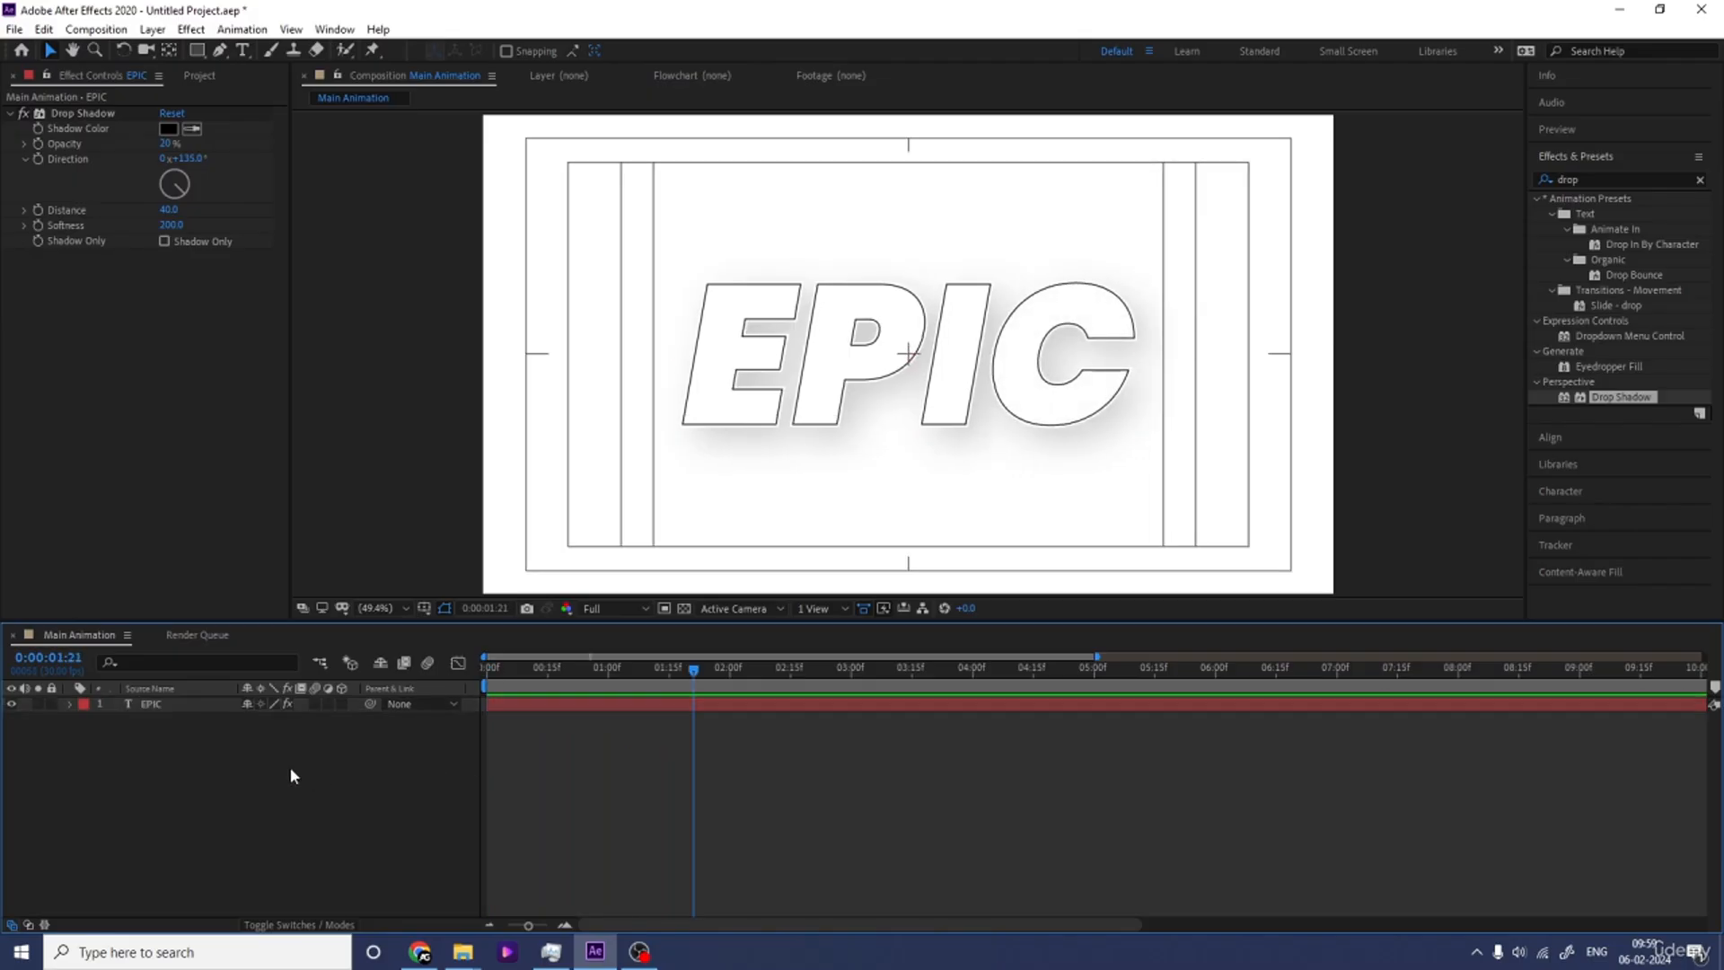
{"action": "key", "text": "ctrl+n"}
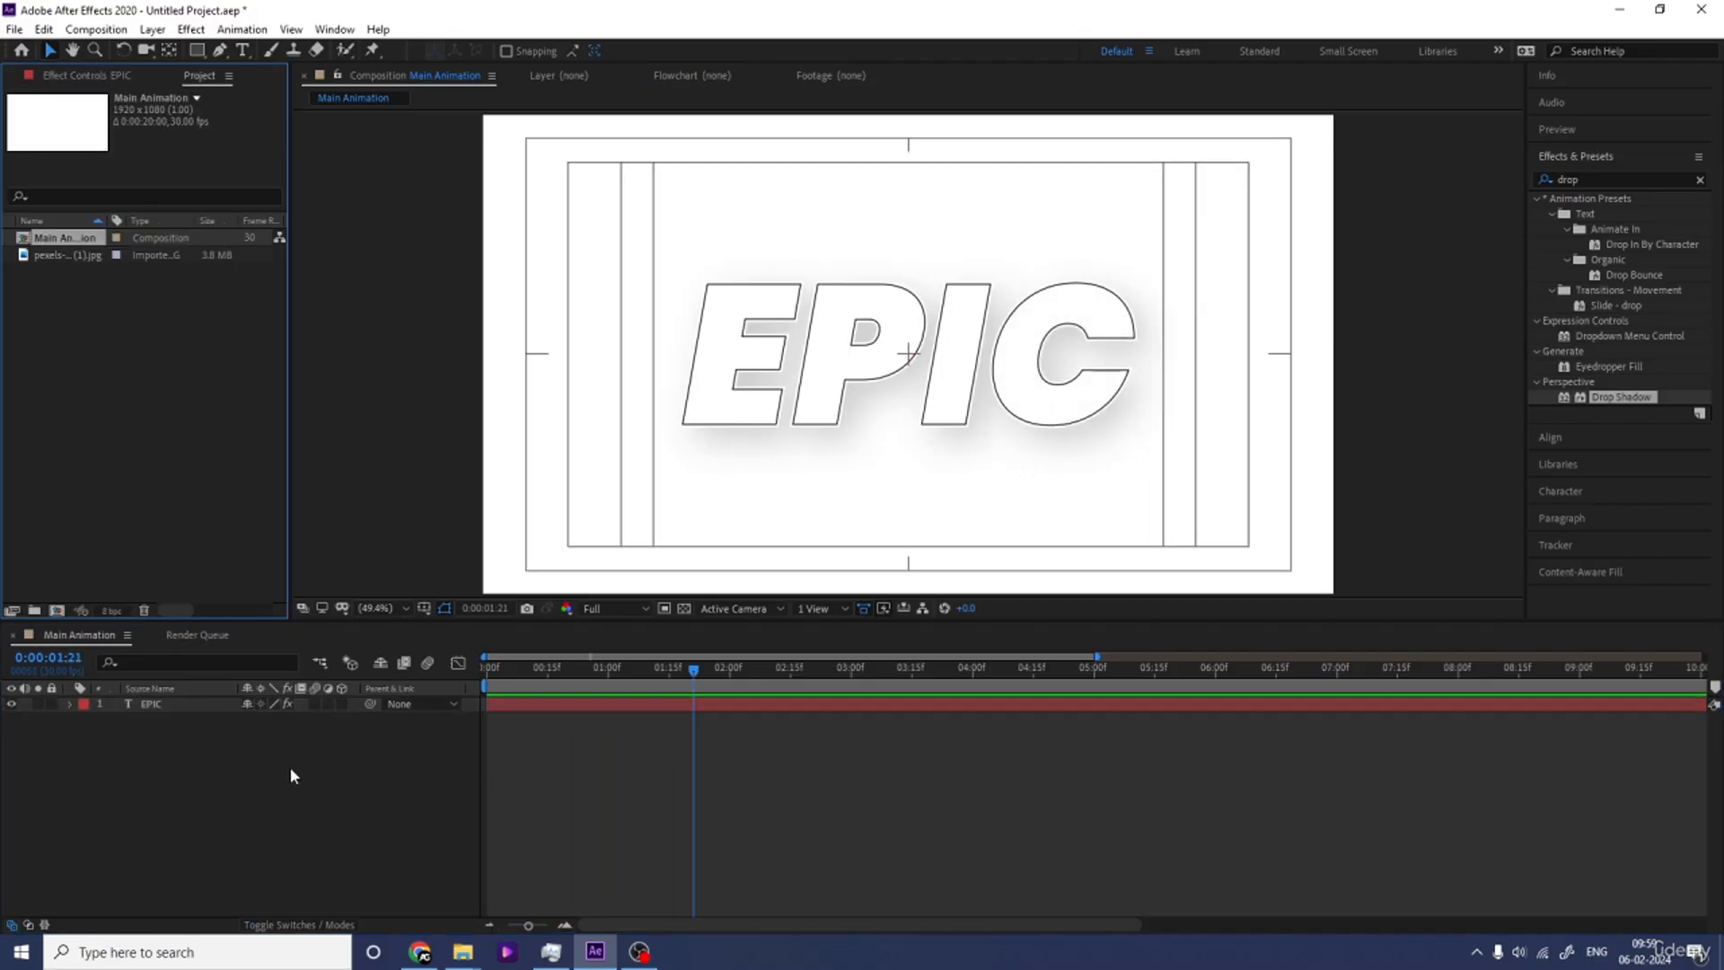
{"action": "left_click", "coordinate": [51, 256]}
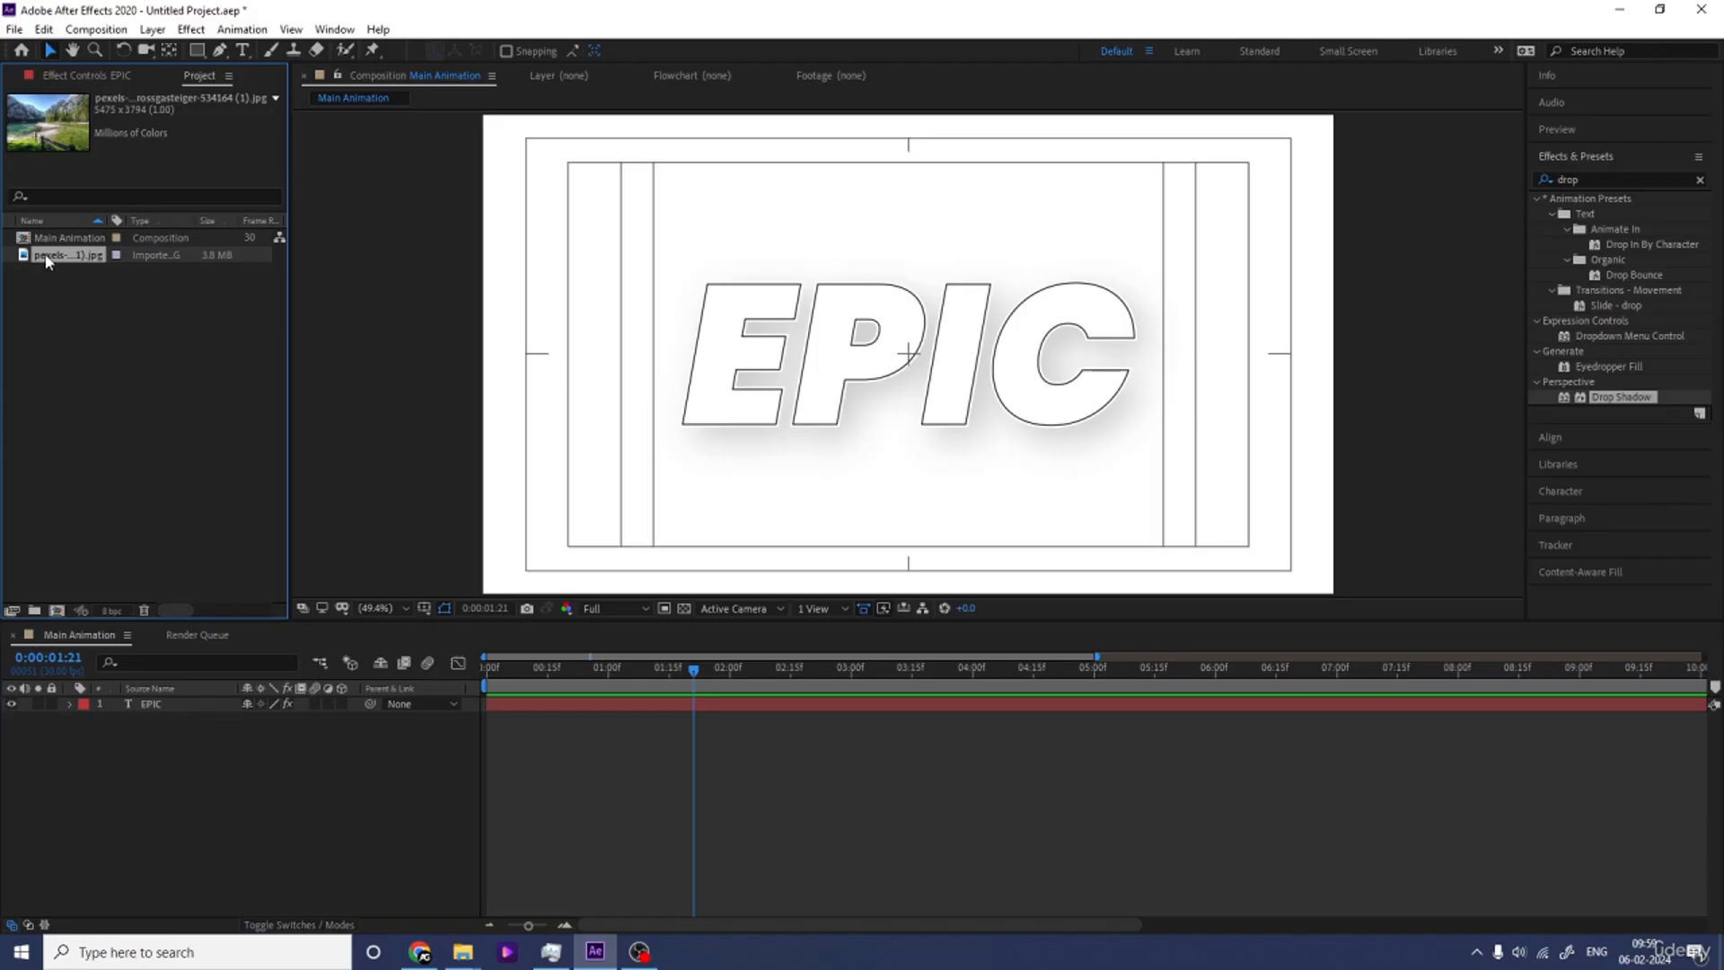
Change the EPIC text's stroke color to the pale blue-gray B1BDCE and preview the animation from the start.
{"action": "left_click", "coordinate": [152, 706]}
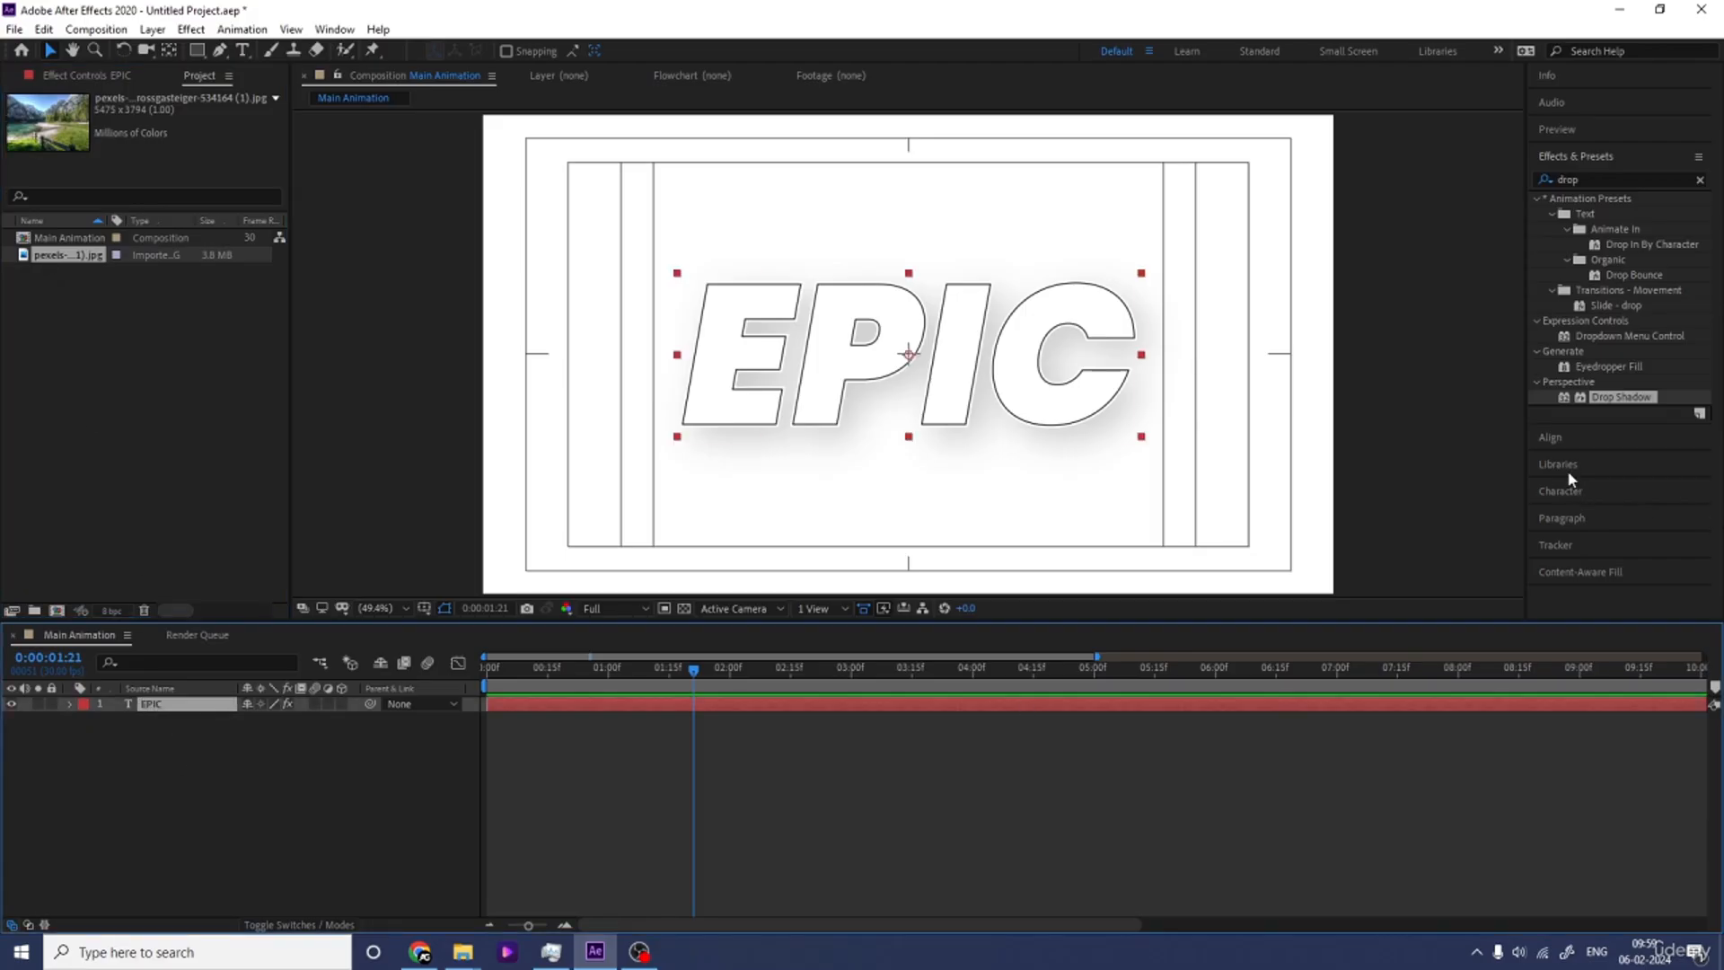
{"action": "left_click", "coordinate": [1561, 493]}
{"action": "key", "text": "Num_Lock"}
{"action": "key", "text": "minus"}
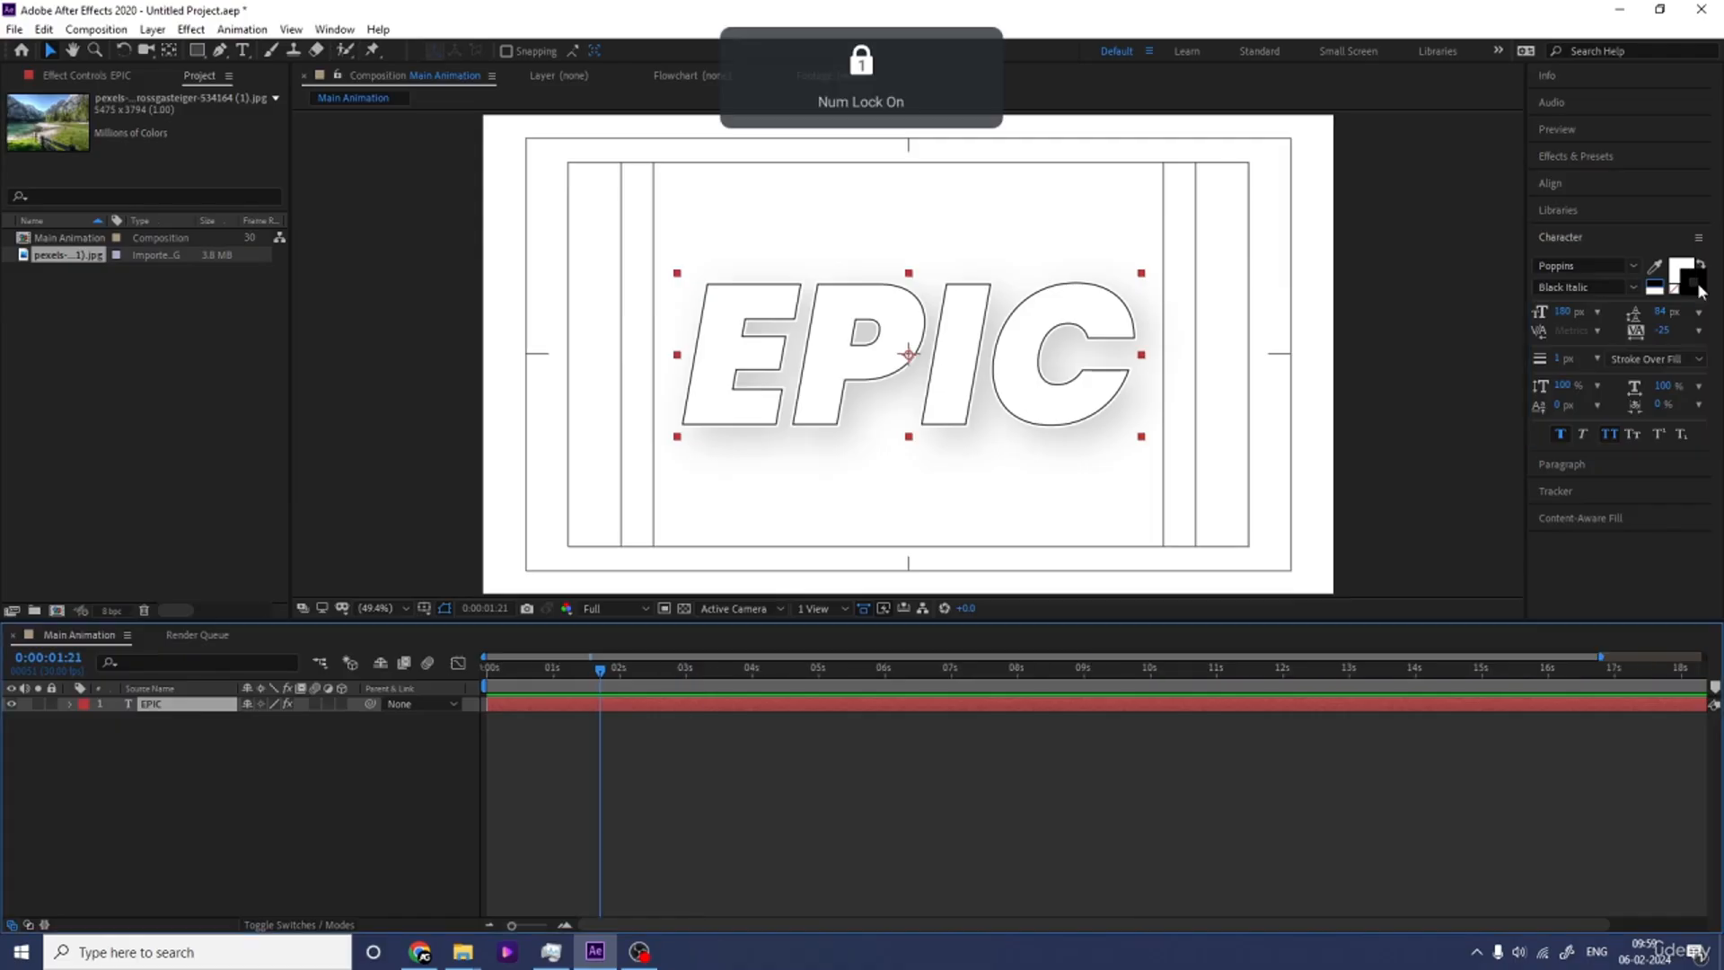
{"action": "left_click", "coordinate": [1681, 272]}
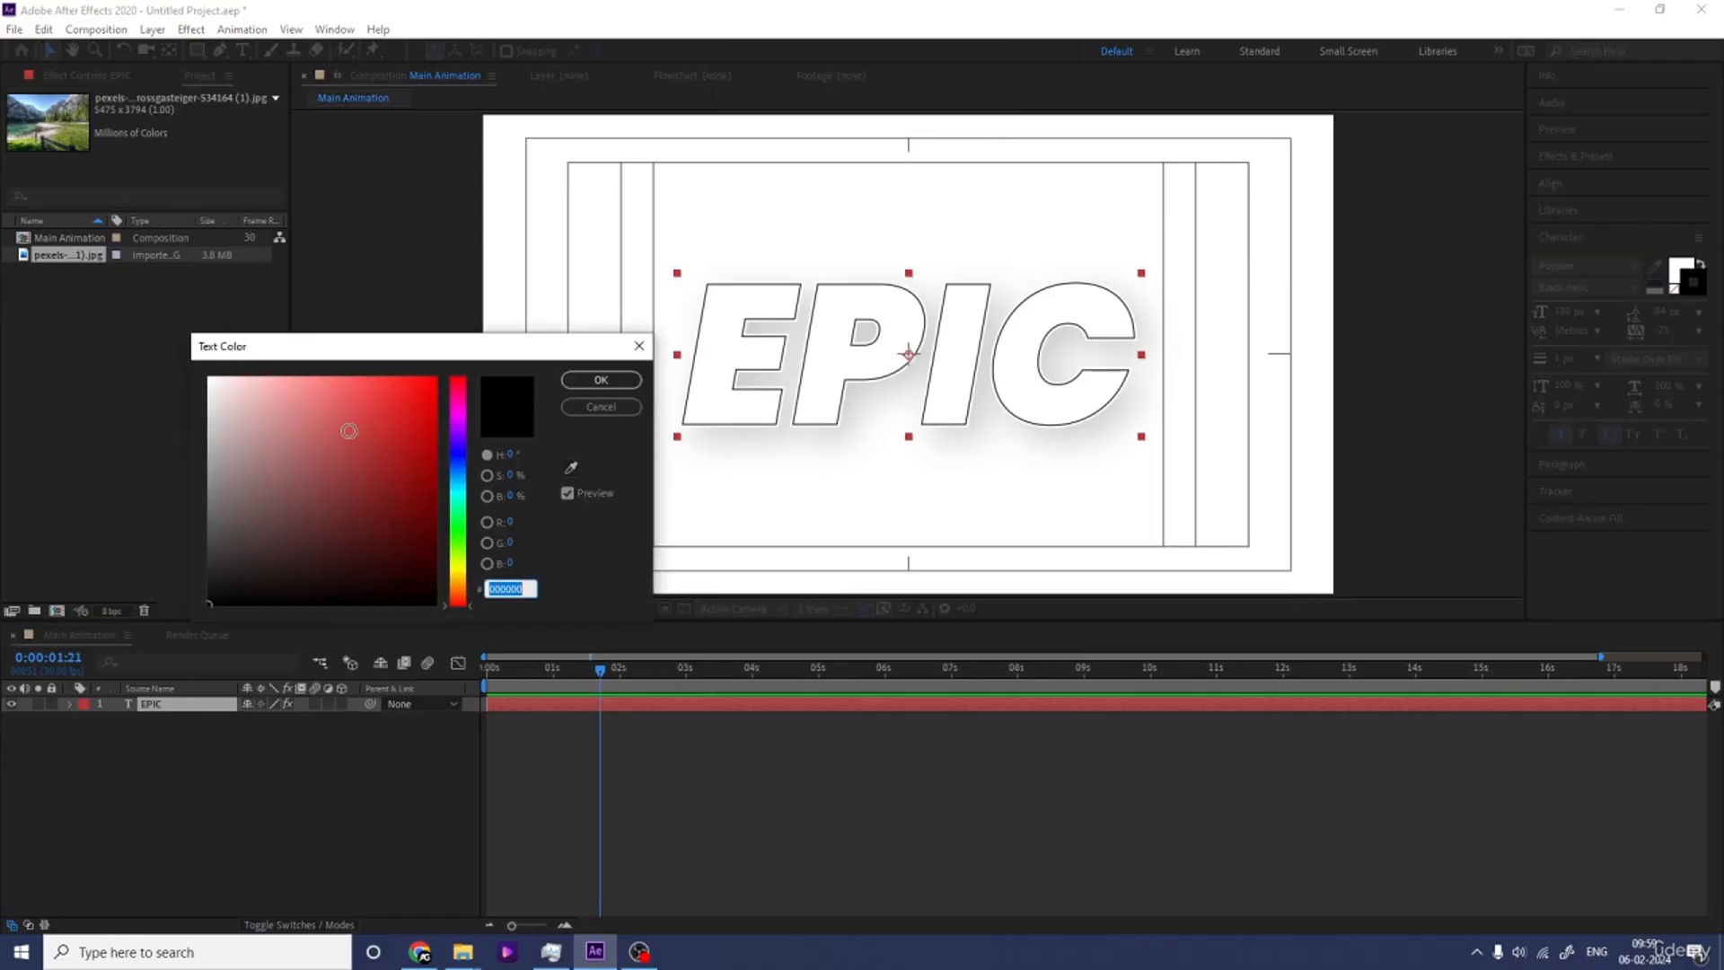
{"action": "mouse_move", "coordinate": [236, 578]}
{"action": "left_mouse_down"}
{"action": "mouse_move", "coordinate": [169, 493]}
{"action": "mouse_move", "coordinate": [177, 431]}
{"action": "mouse_move", "coordinate": [212, 420]}
{"action": "left_mouse_up"}
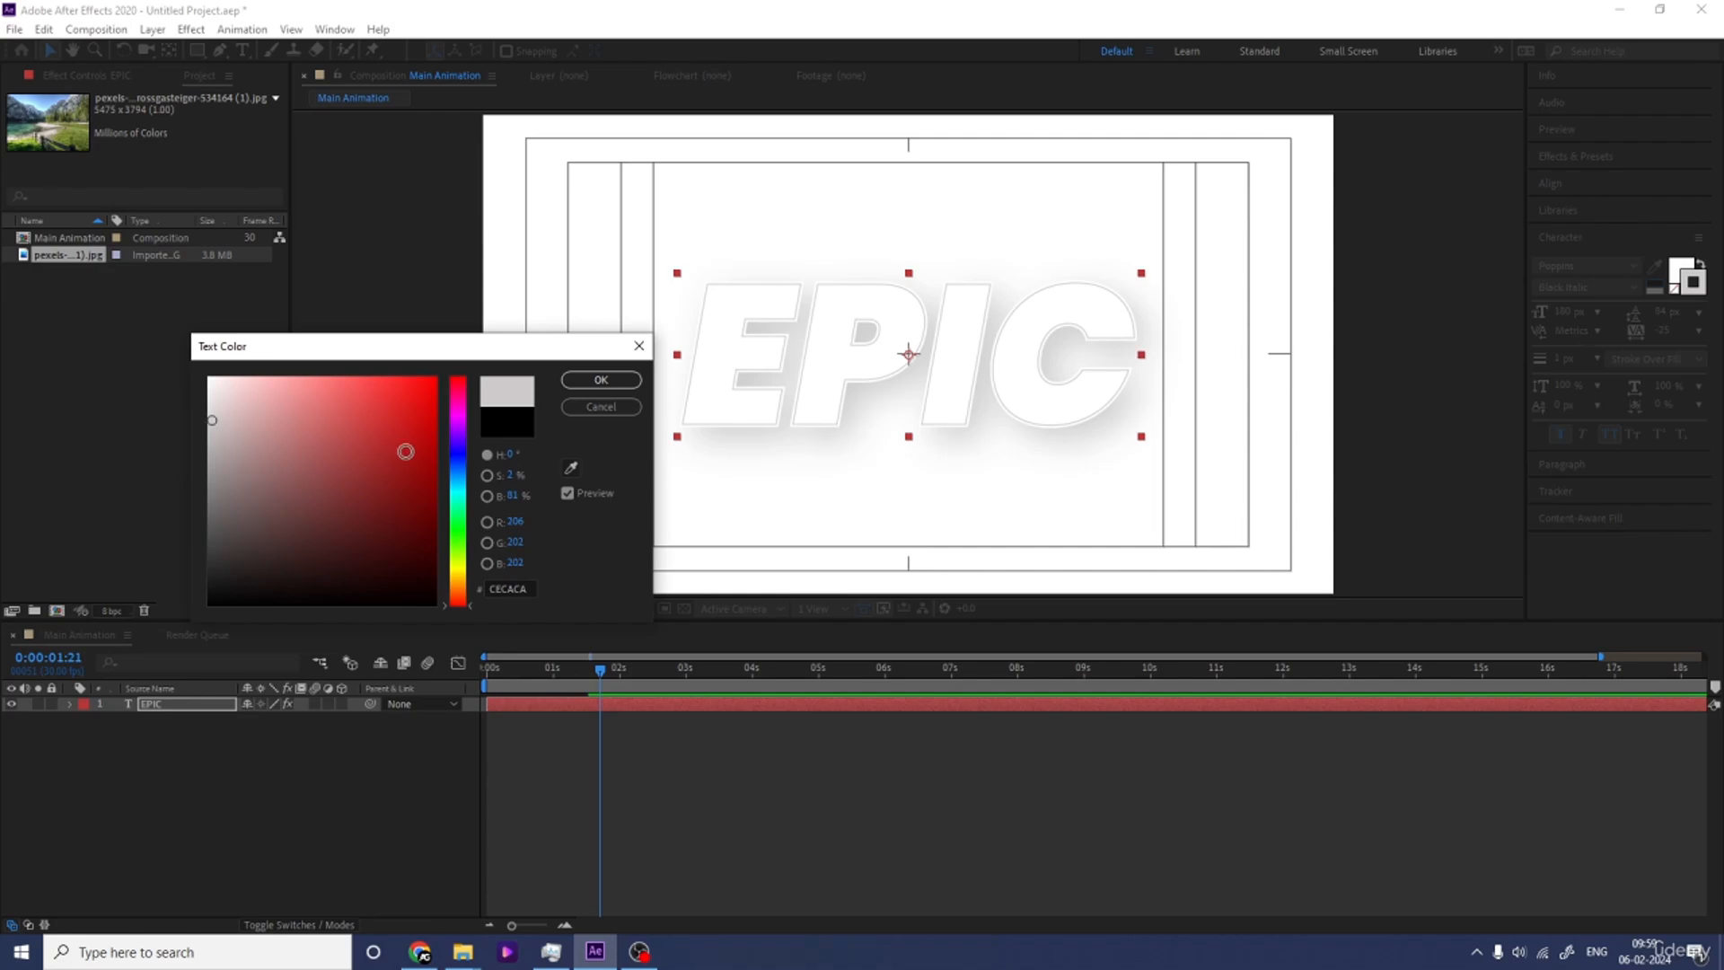
{"action": "left_click_drag", "start_coordinate": [464, 479], "coordinate": [464, 468]}
{"action": "mouse_move", "coordinate": [318, 497]}
{"action": "left_mouse_down"}
{"action": "mouse_move", "coordinate": [326, 473]}
{"action": "mouse_move", "coordinate": [262, 393]}
{"action": "mouse_move", "coordinate": [239, 419]}
{"action": "left_mouse_up"}
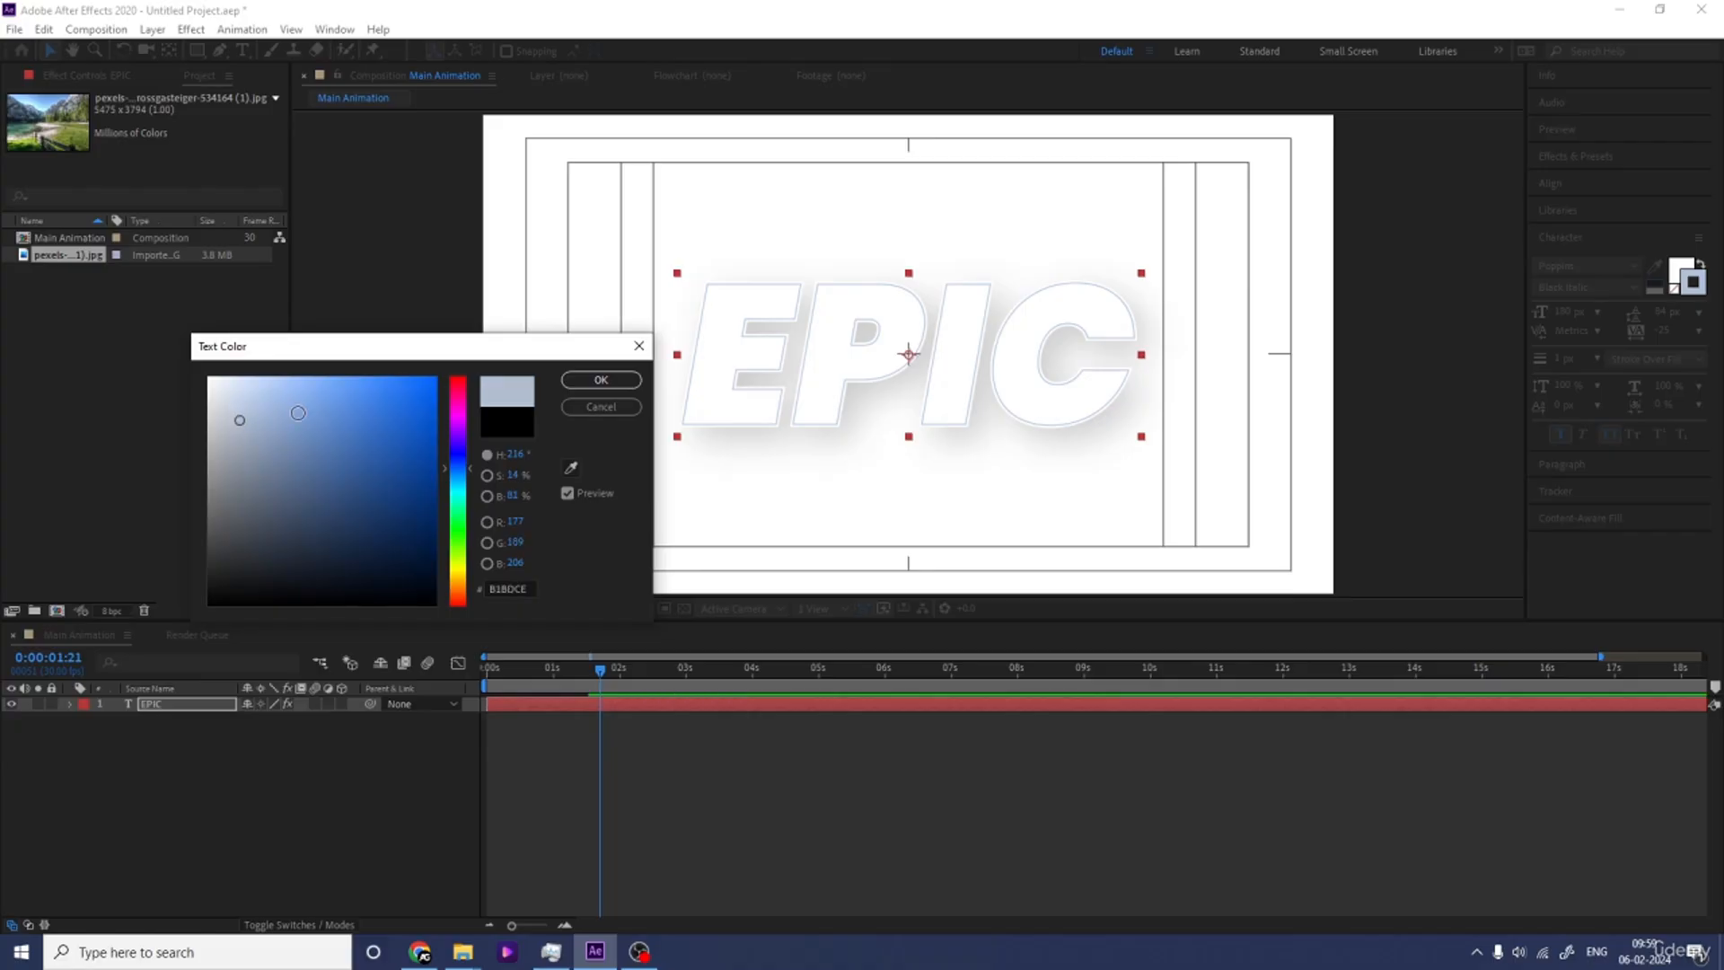
{"action": "left_click", "coordinate": [599, 379]}
{"action": "key", "text": "space"}
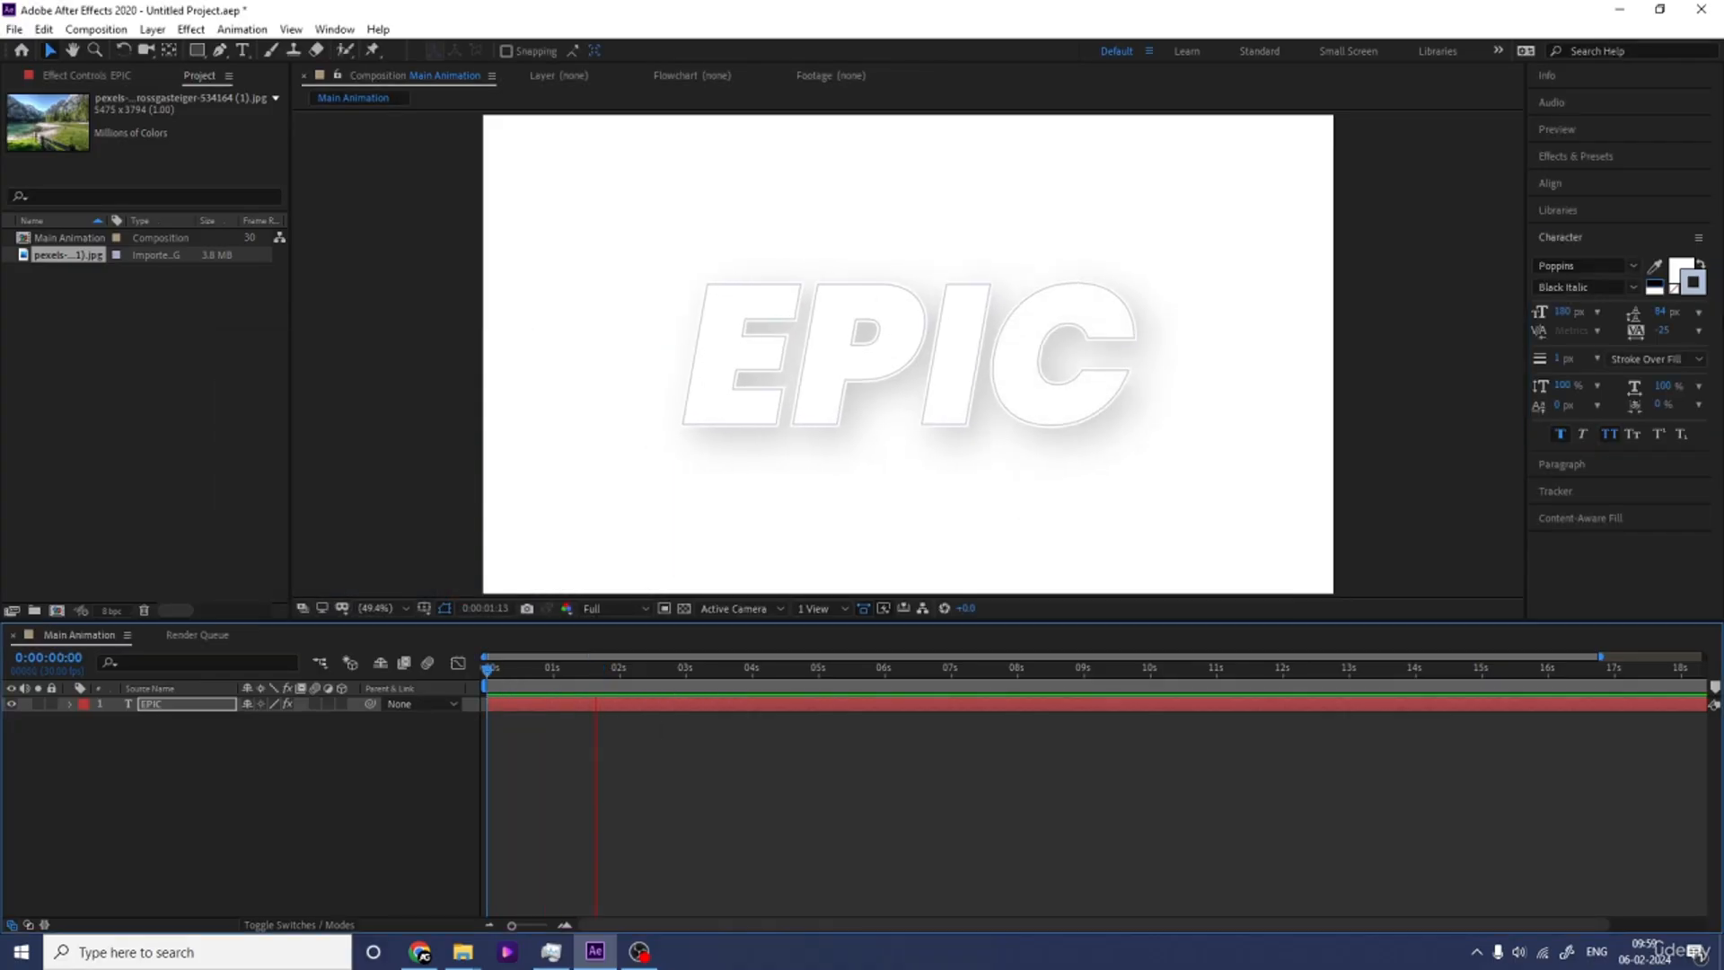
{"action": "key", "text": "space"}
Remove the stroke from the EPIC text and preview the animation from the start.
{"action": "left_click", "coordinate": [1675, 288]}
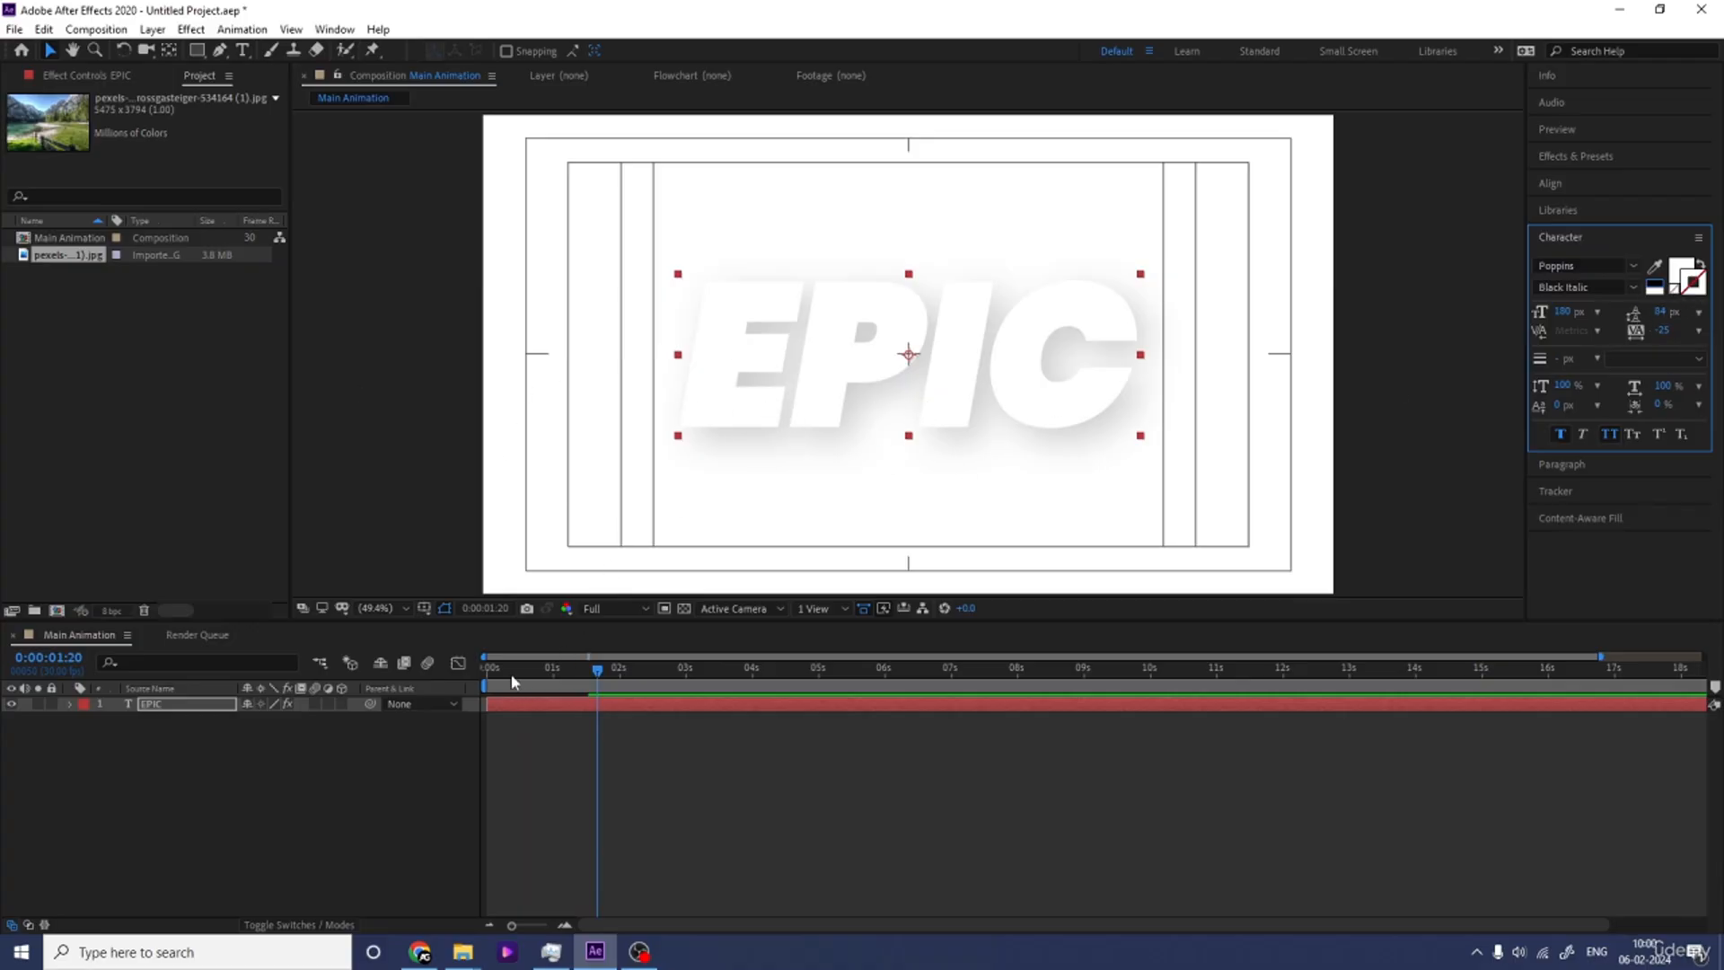
{"action": "key", "text": "space"}
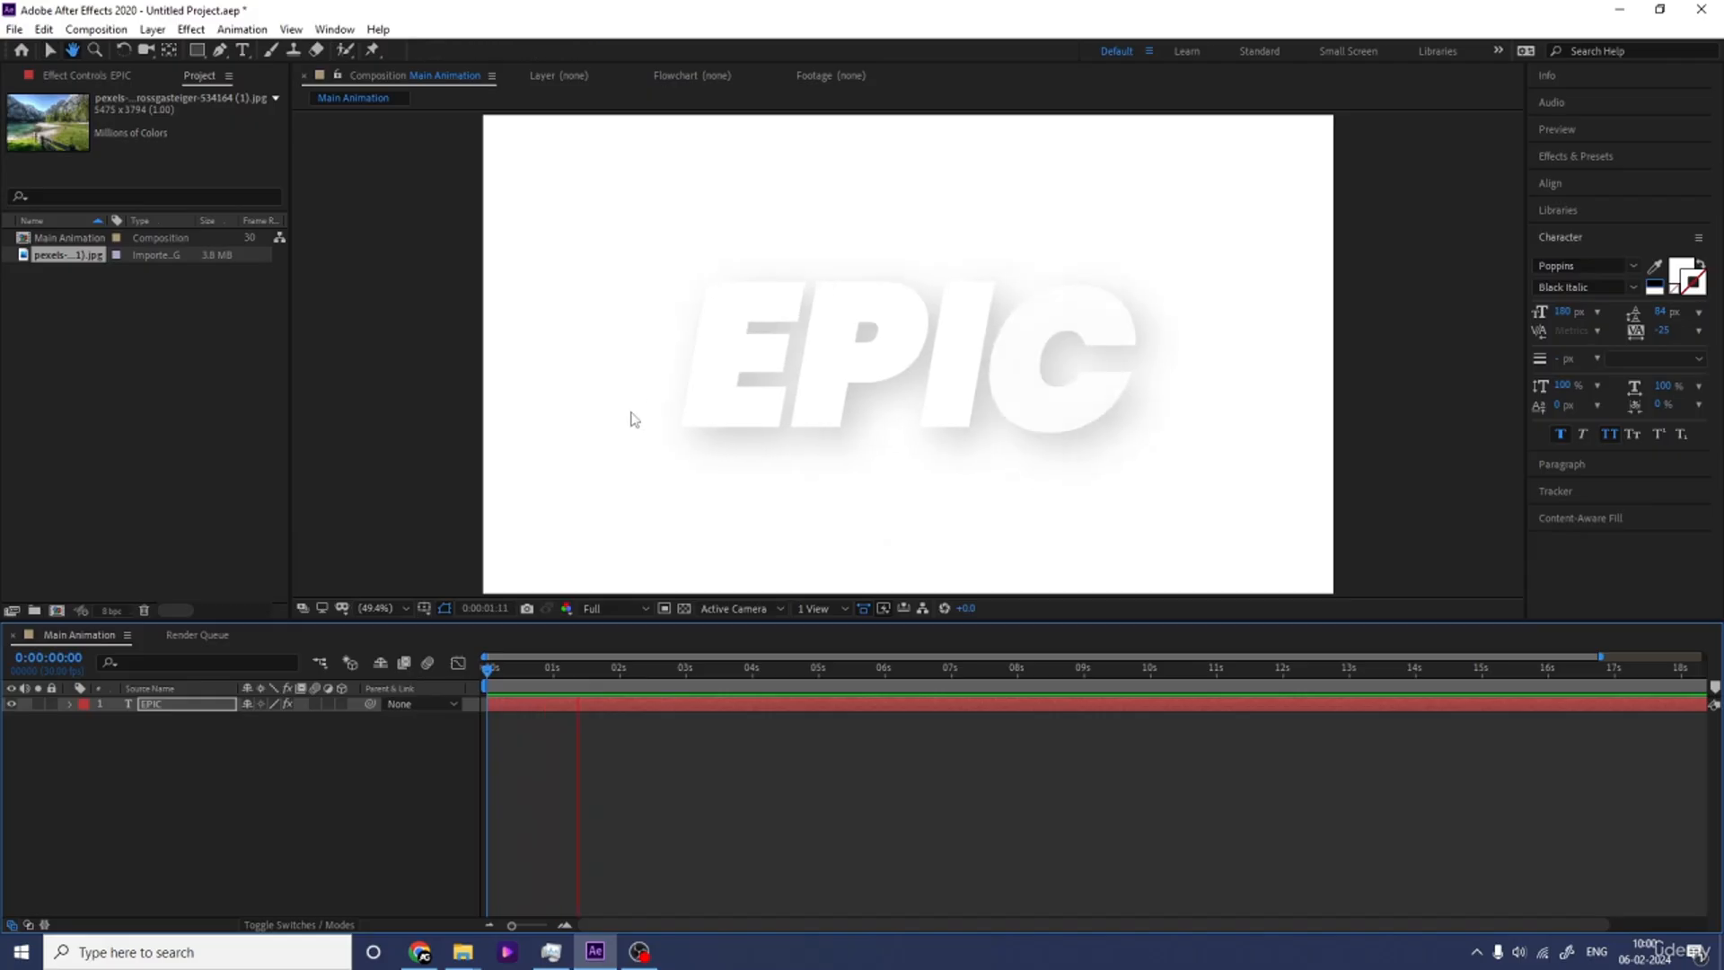
{"action": "key", "text": "space"}
Set the Drop Shadow's color to the muted blue 45587D and preview the title animation.
{"action": "left_click", "coordinate": [82, 78]}
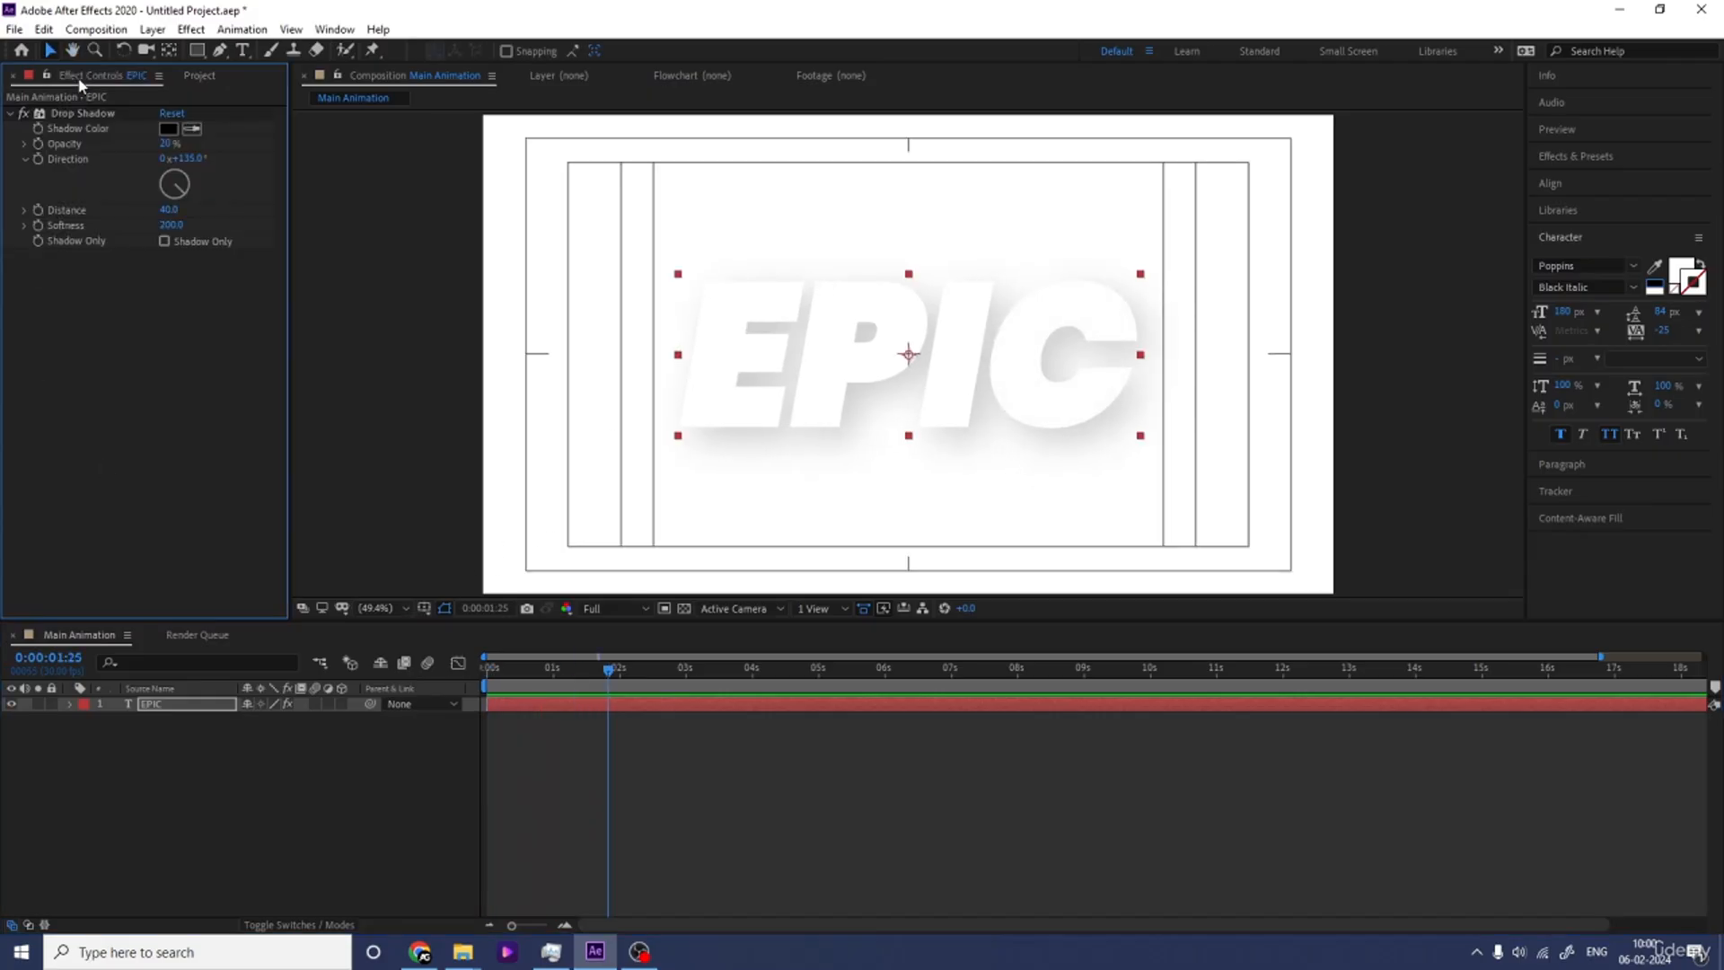
{"action": "left_click", "coordinate": [168, 129]}
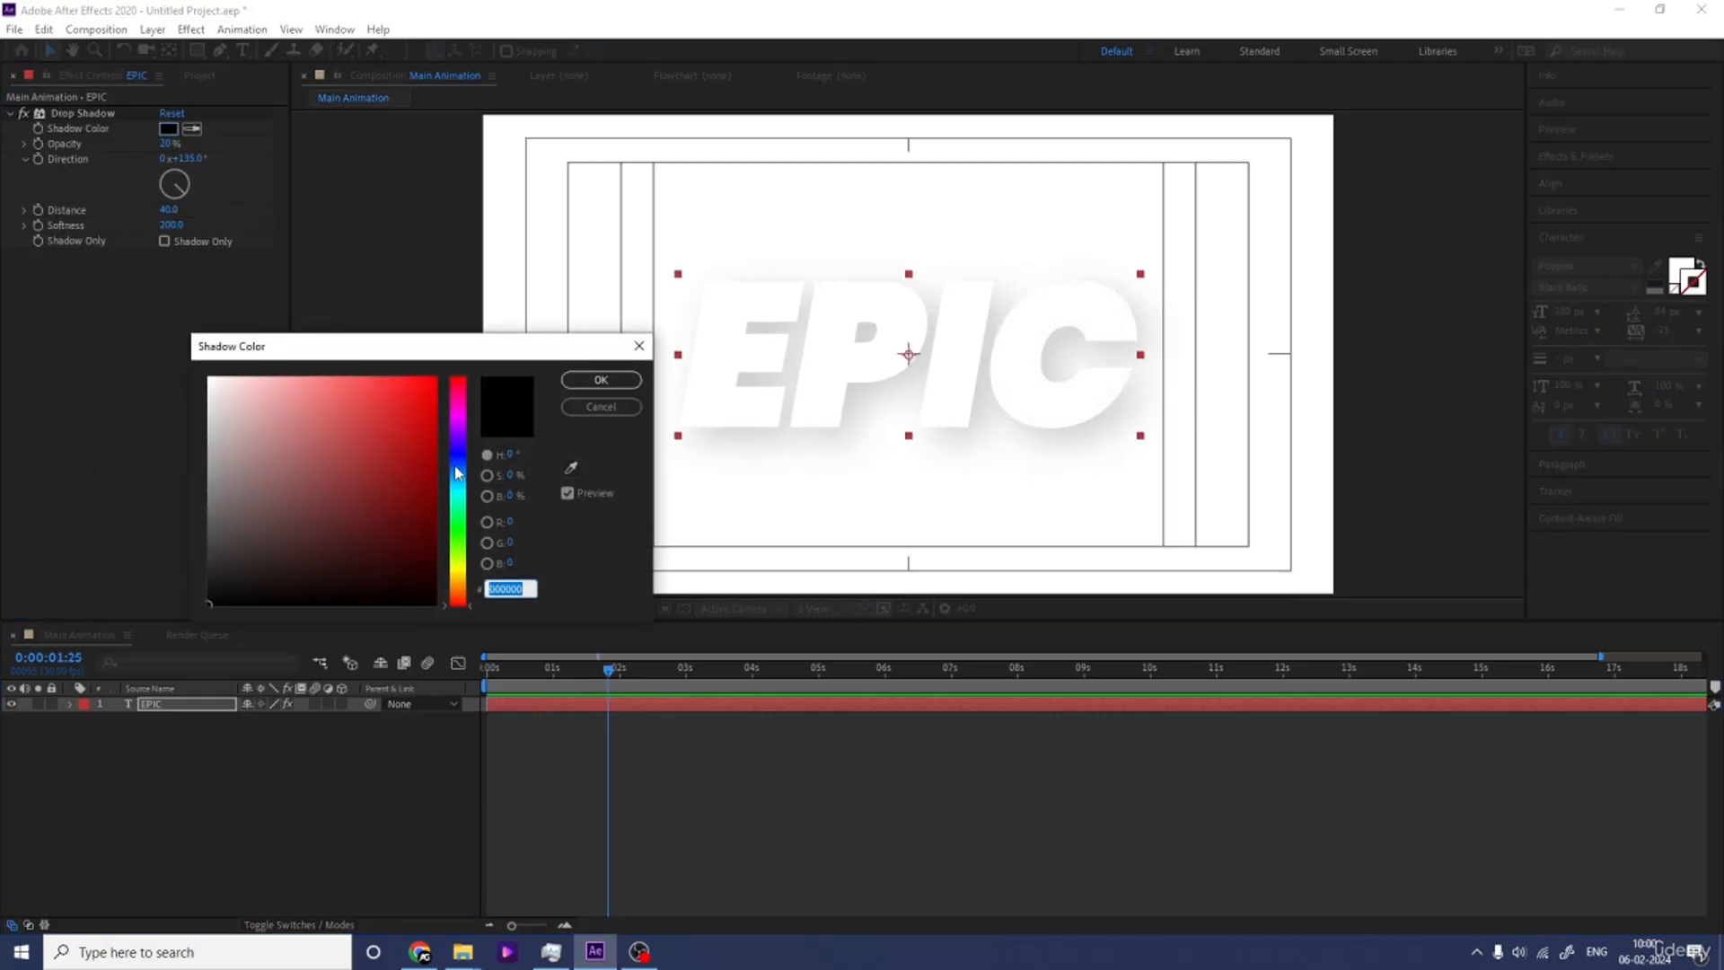
{"action": "left_click", "coordinate": [456, 466]}
{"action": "left_click", "coordinate": [354, 493]}
{"action": "left_click", "coordinate": [356, 467]}
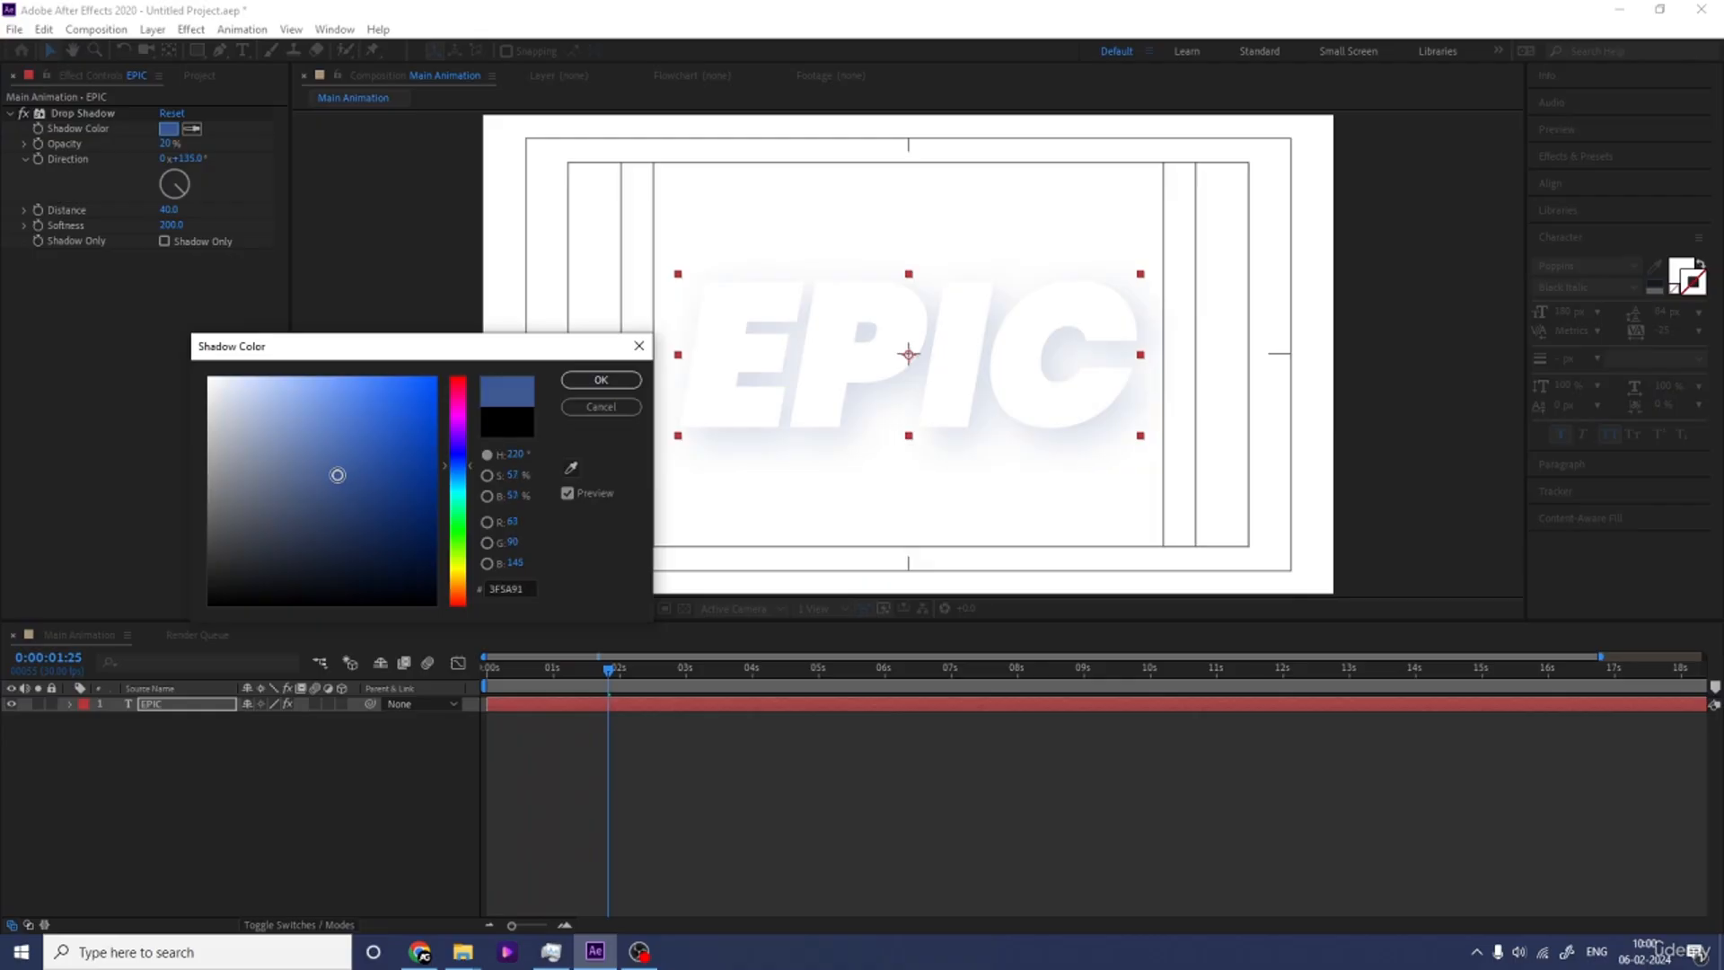
{"action": "left_click_drag", "start_coordinate": [337, 475], "coordinate": [310, 493]}
{"action": "left_click", "coordinate": [601, 379]}
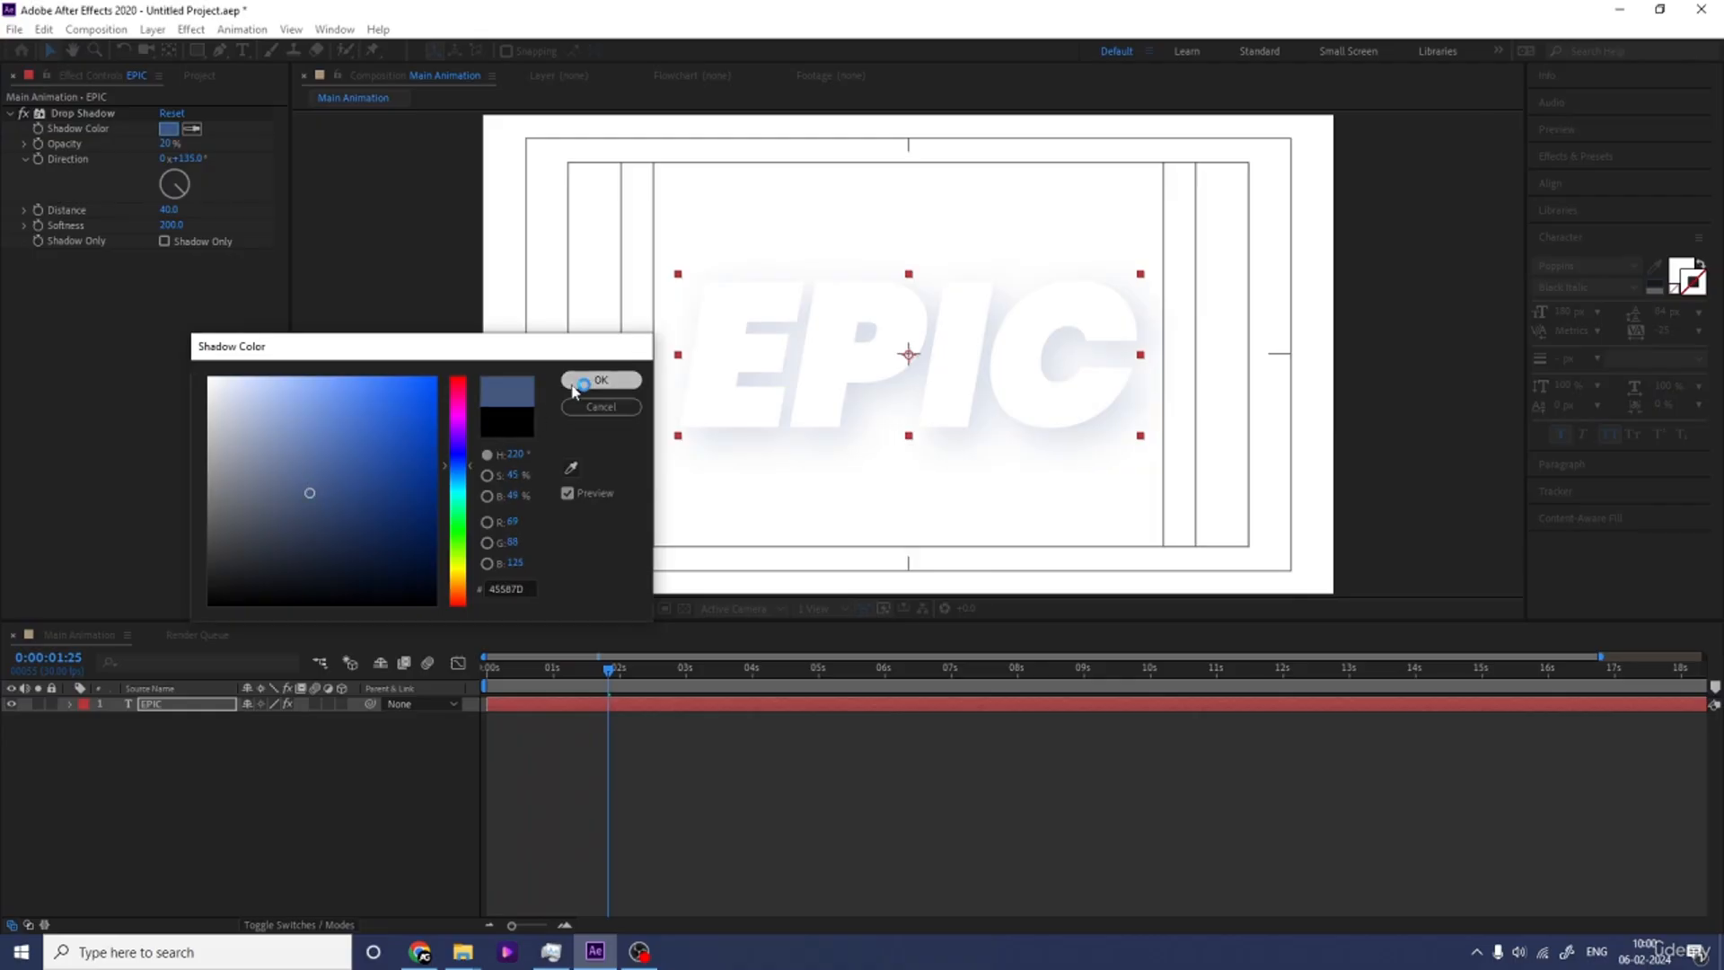
{"action": "key", "text": "space"}
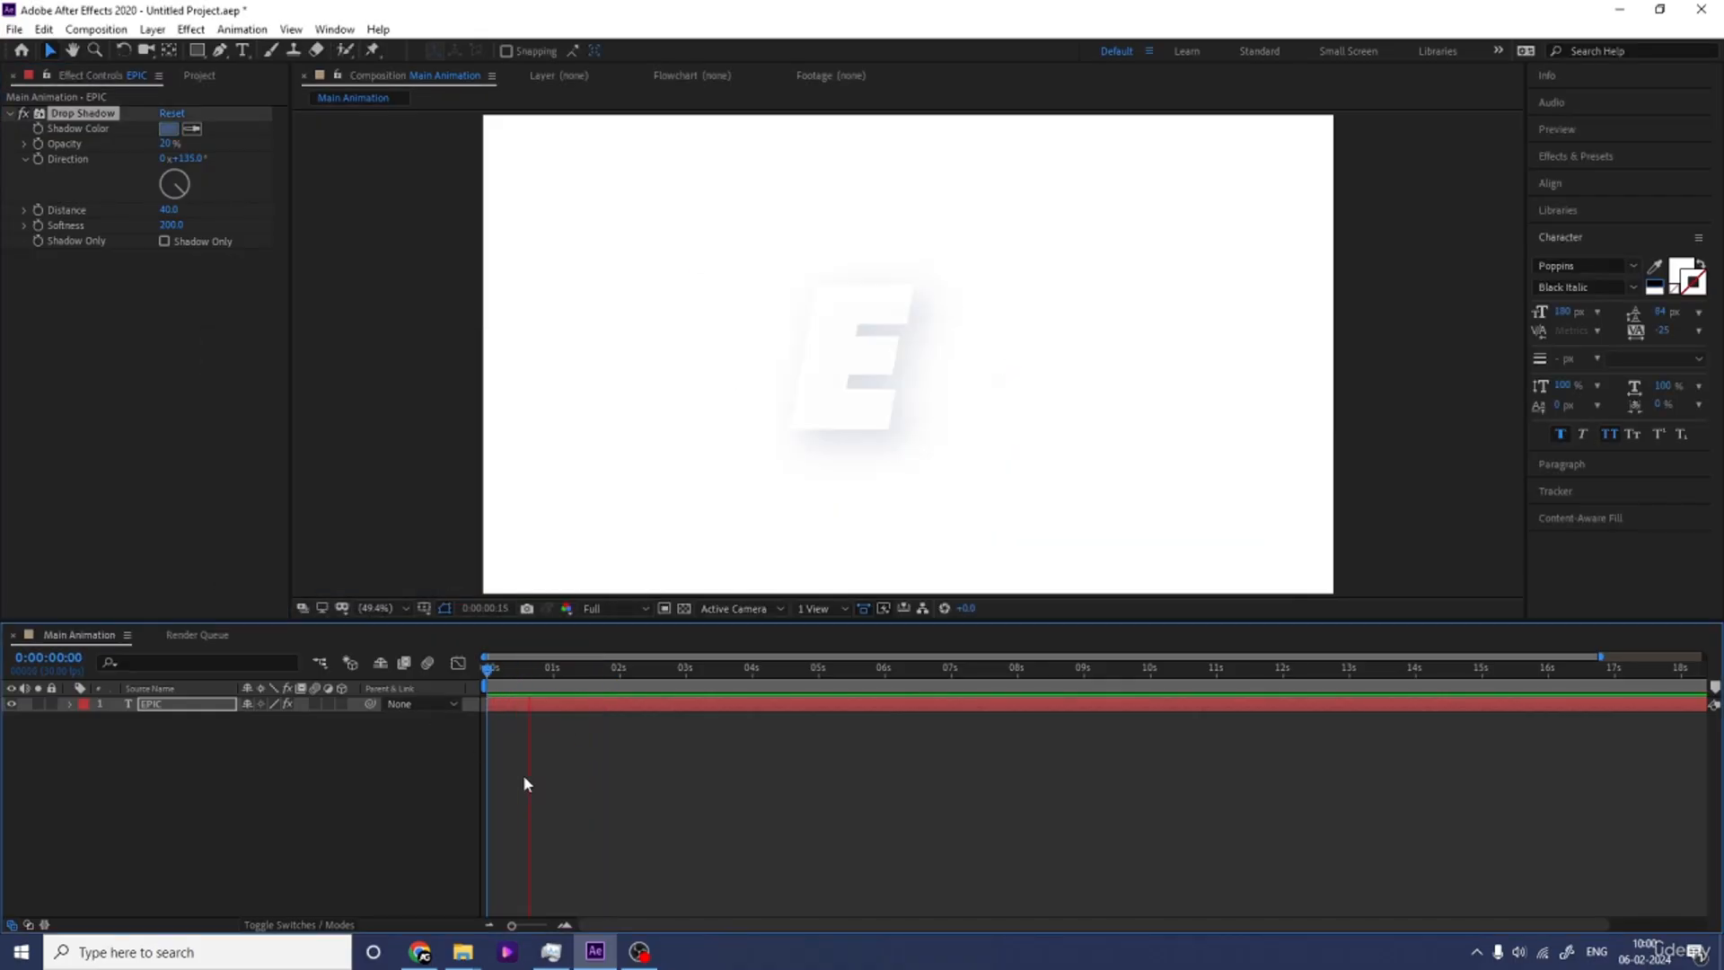
{"action": "left_click", "coordinate": [275, 779]}
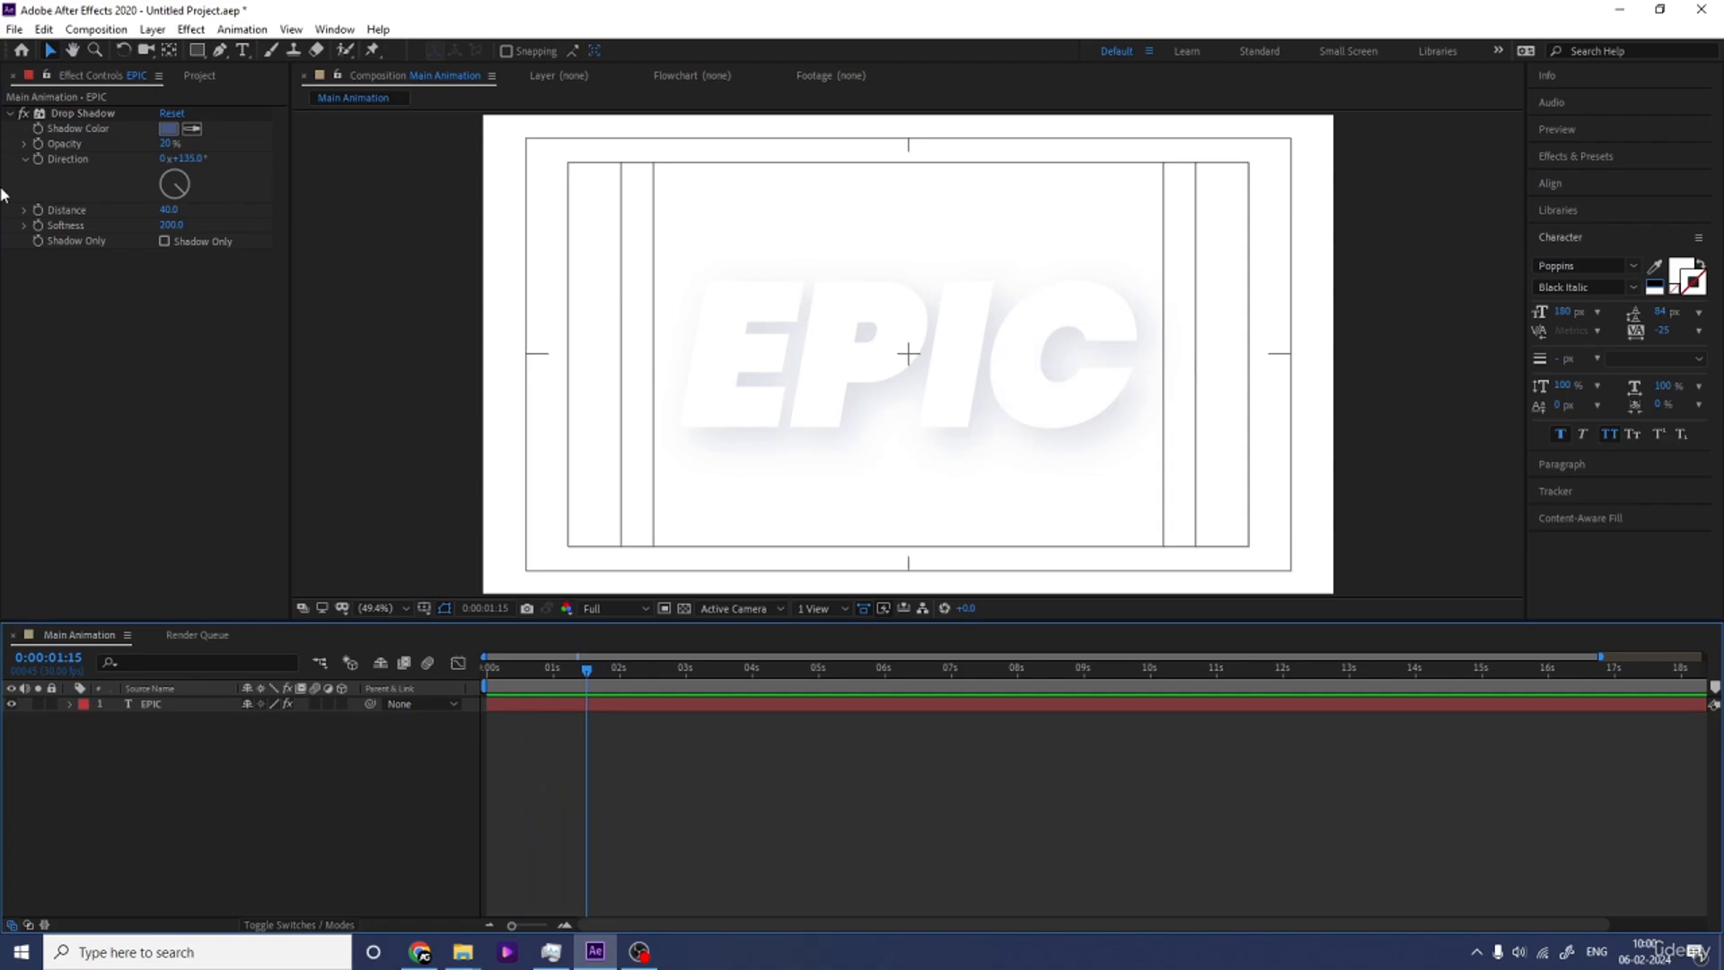
Add the landscape JPG from the project above the EPIC layer and scale it to 37%.
{"action": "key", "text": "ctrl+0"}
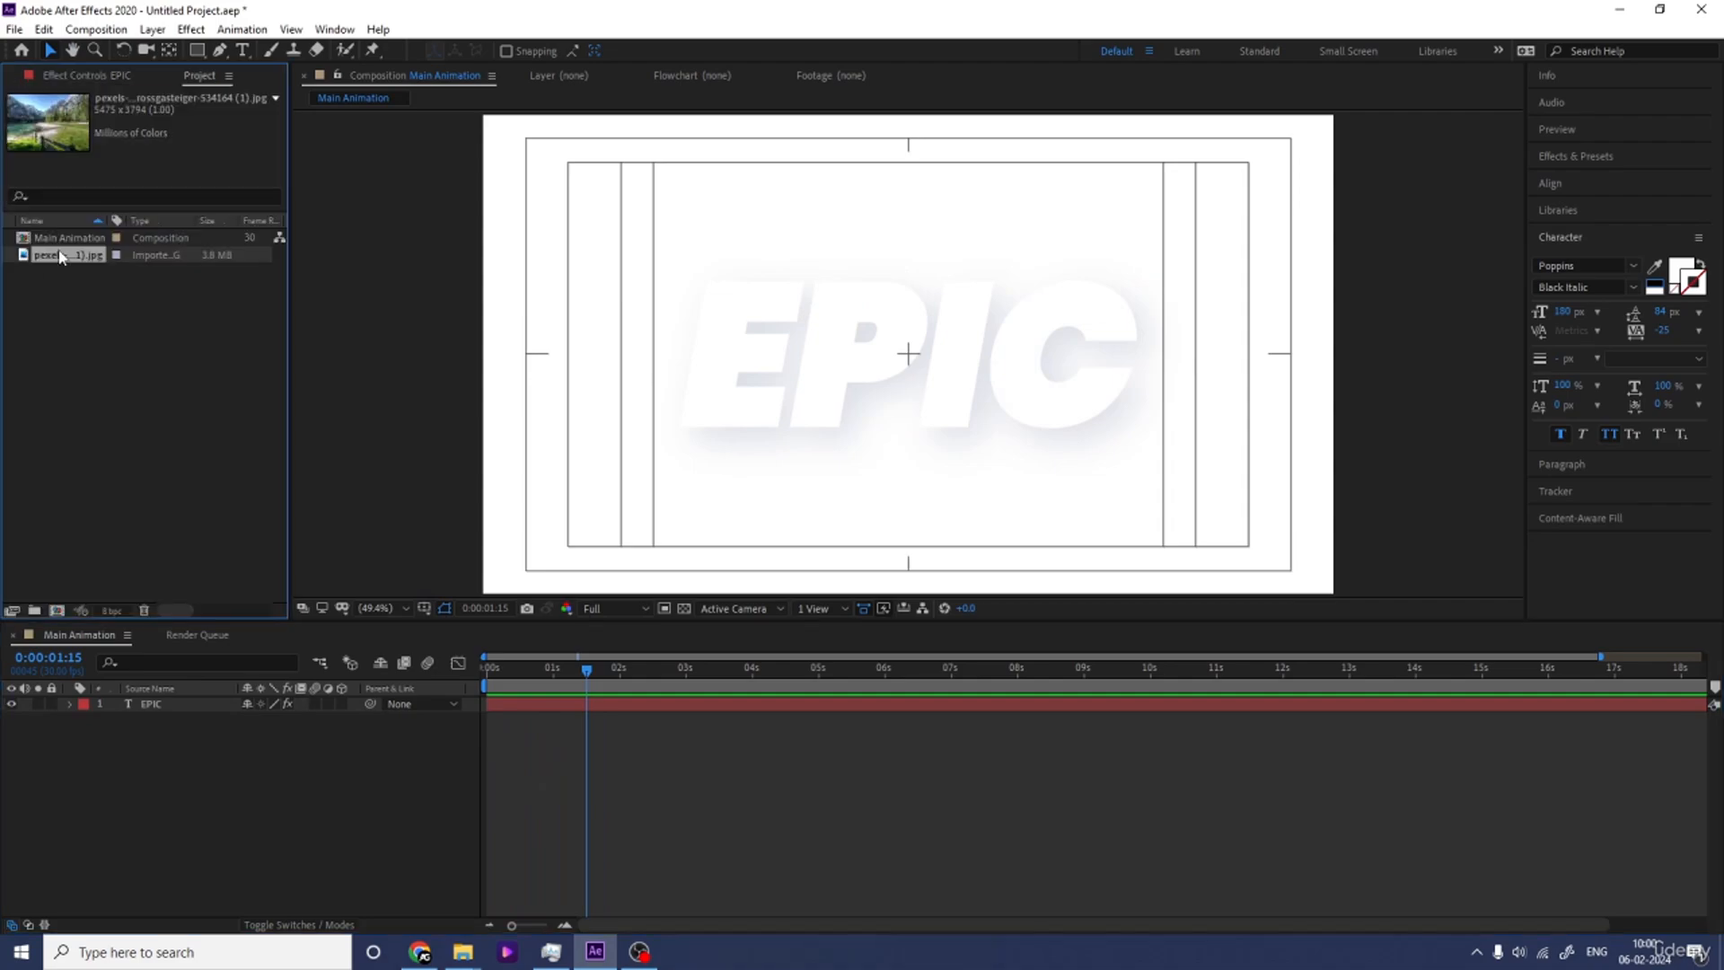
{"action": "left_click_drag", "start_coordinate": [73, 261], "coordinate": [162, 697]}
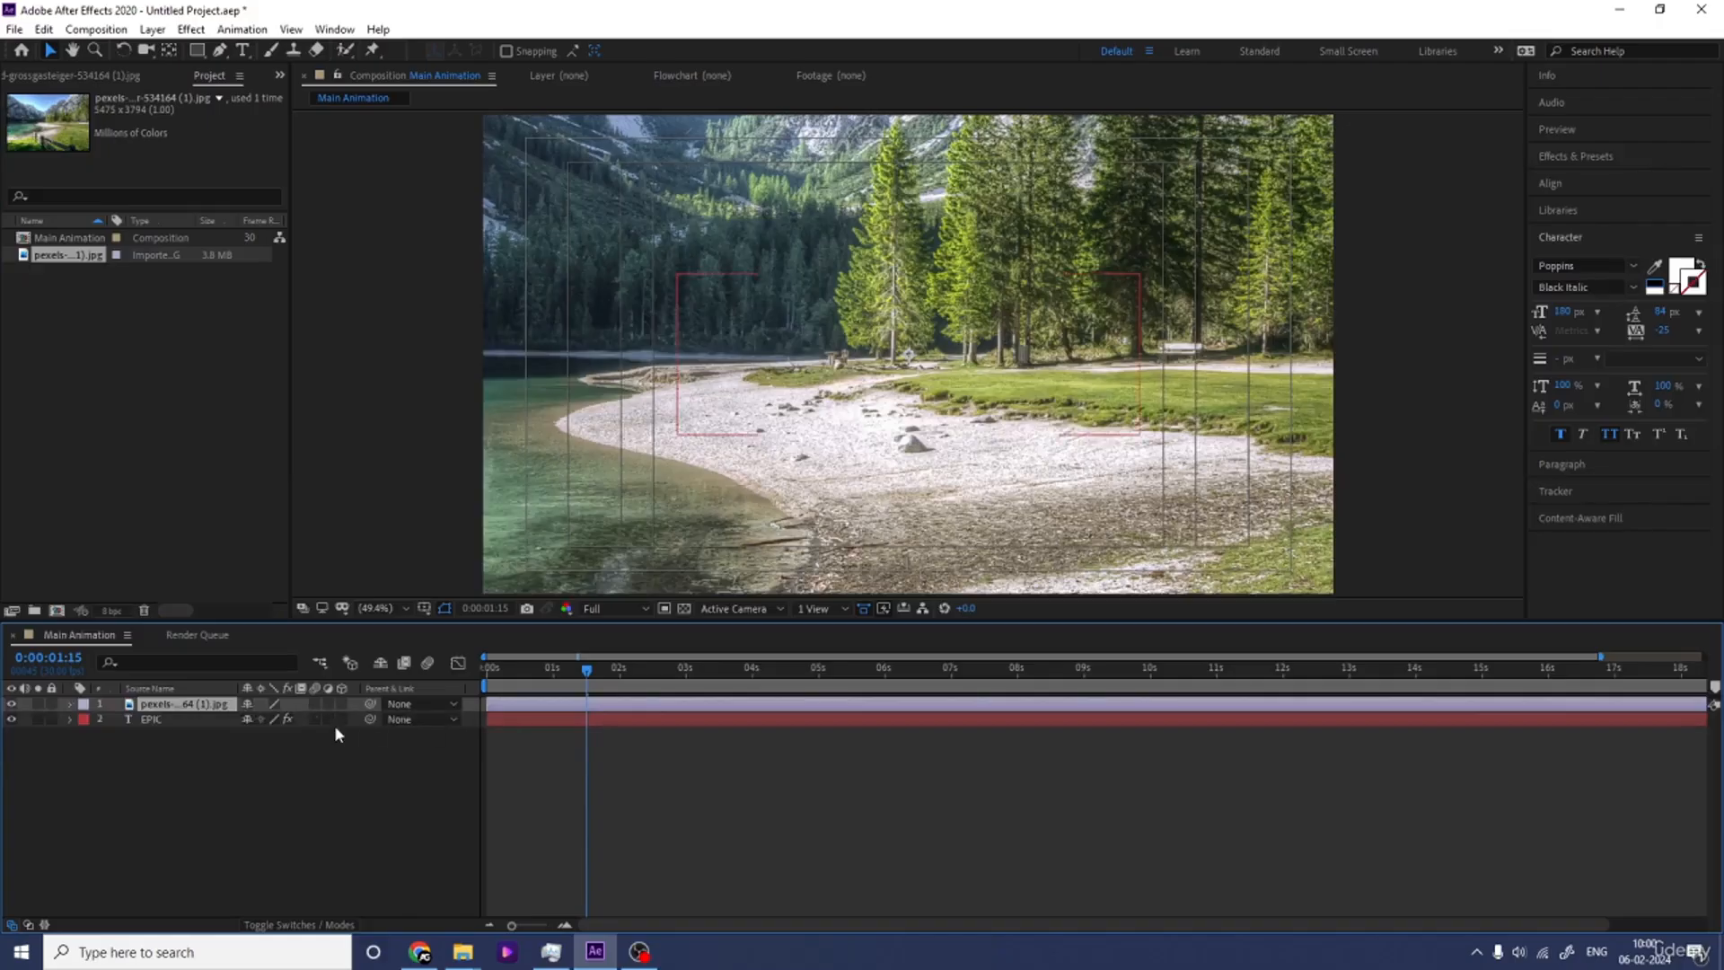
{"action": "key", "text": "s"}
{"action": "left_click_drag", "start_coordinate": [271, 727], "coordinate": [215, 727]}
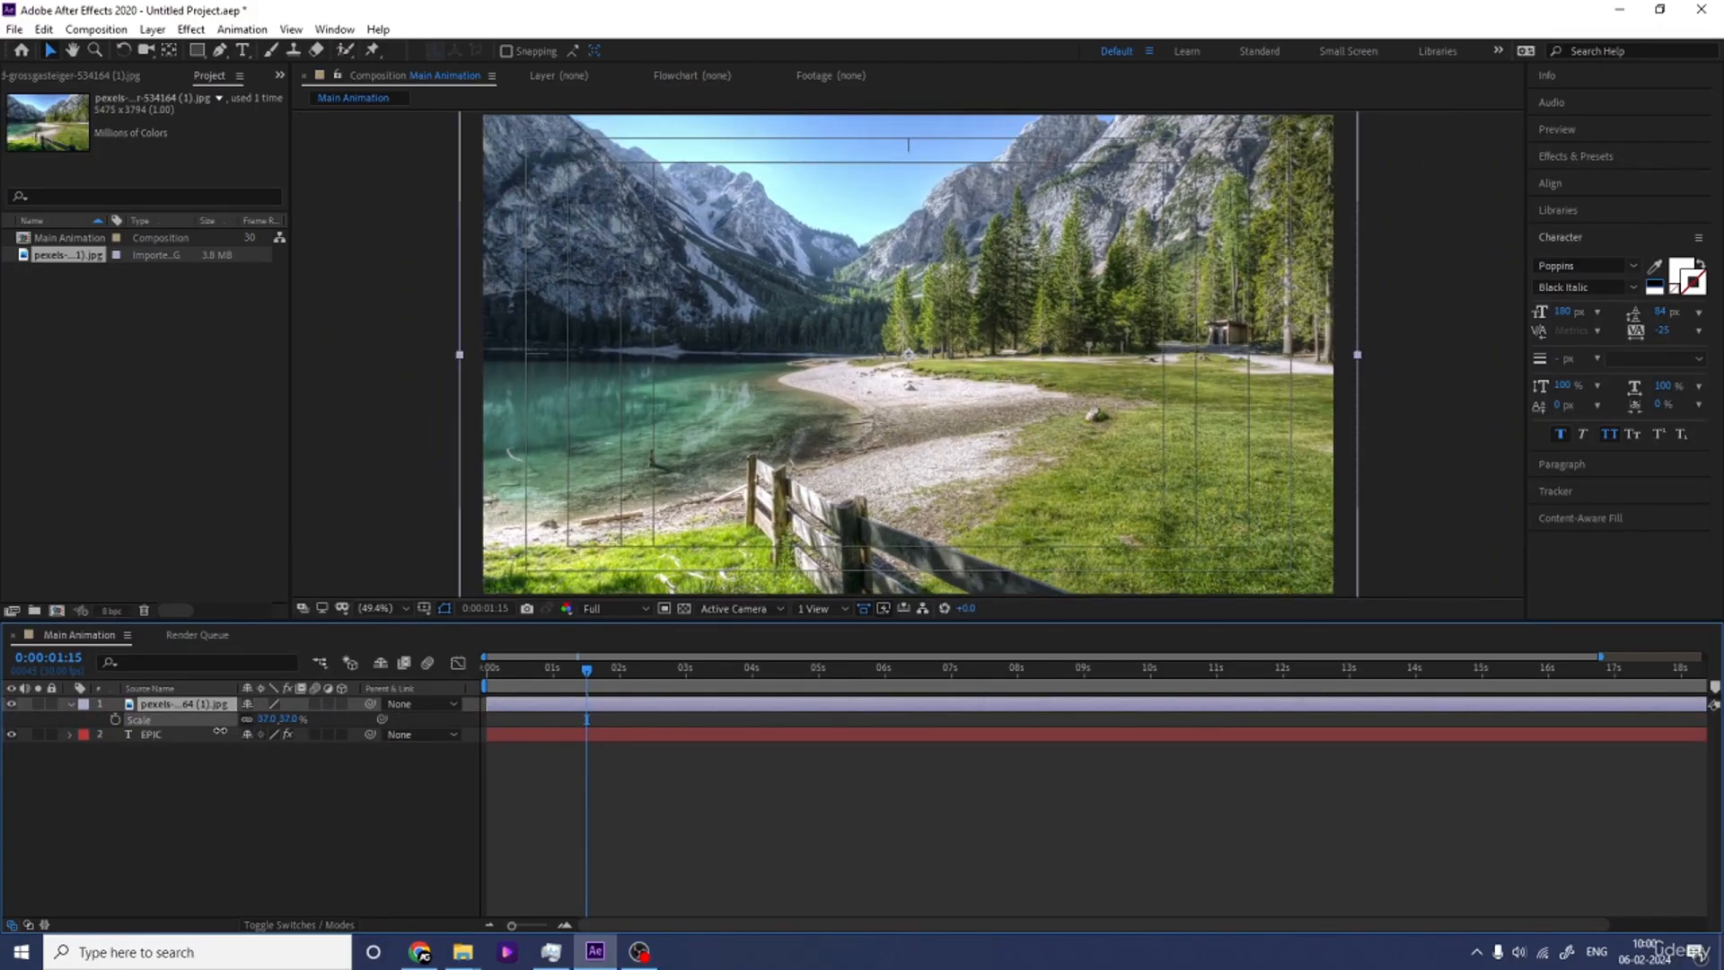
Make the landscape image layer begin at about 2.8 seconds, after the title reveal, and preview the sequence.
{"action": "left_click", "coordinate": [553, 670]}
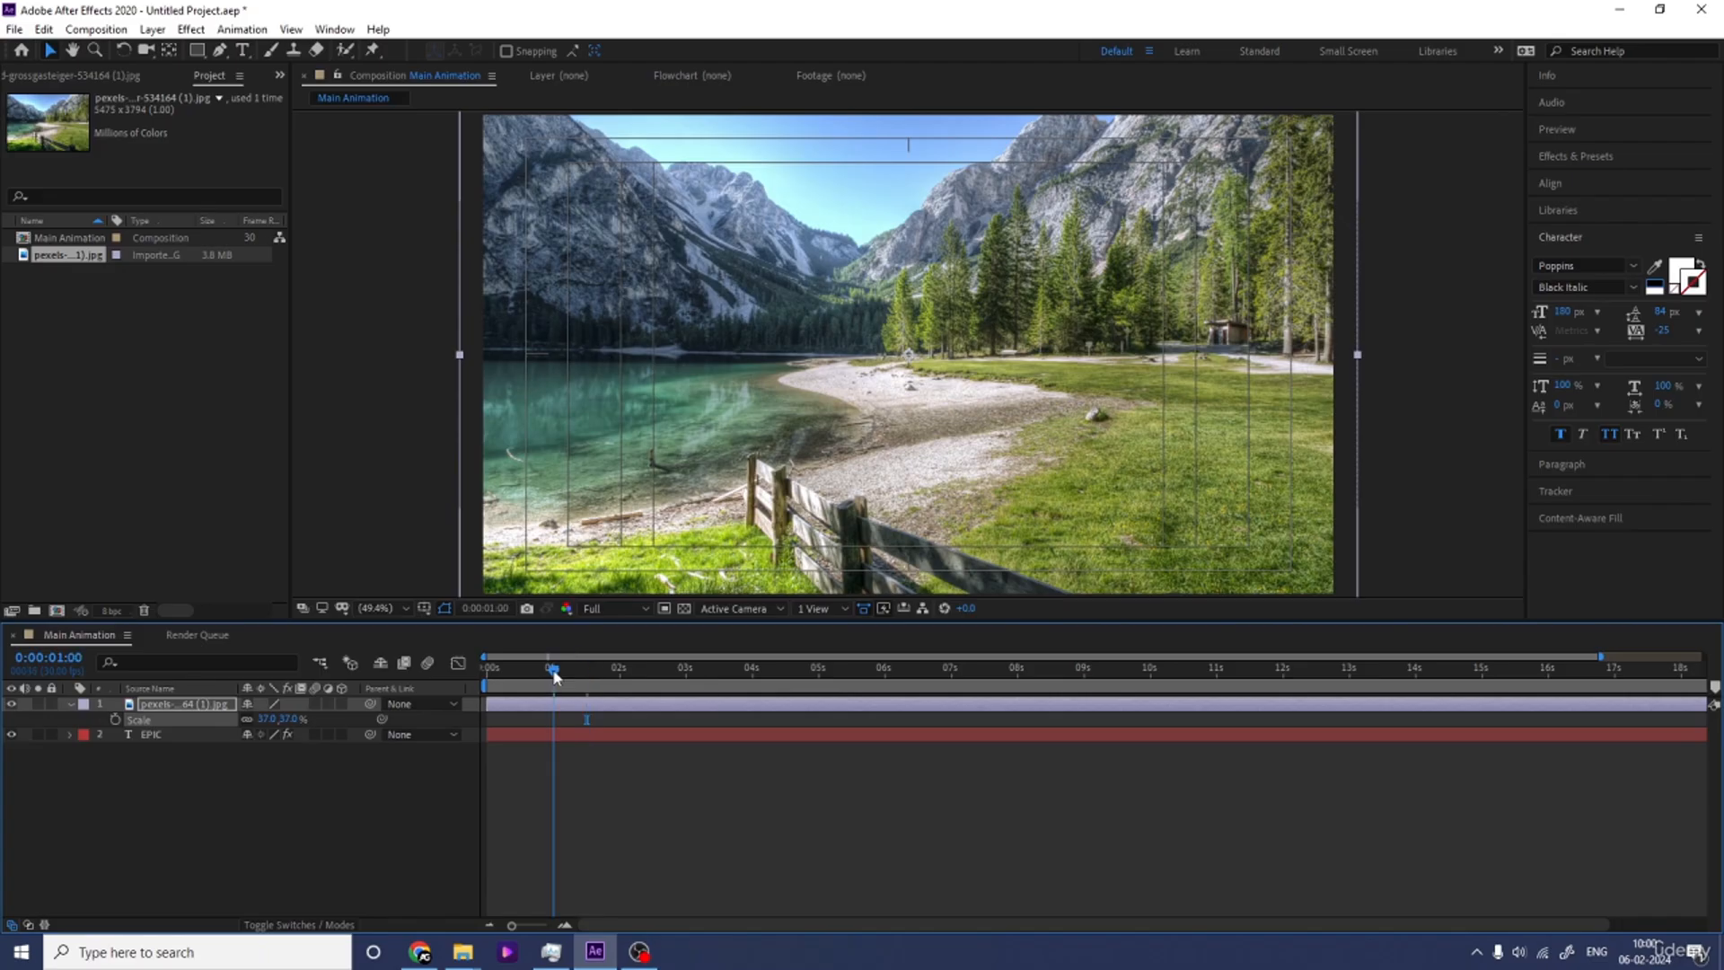
{"action": "key", "text": "alt+bracketleft"}
{"action": "left_click_drag", "start_coordinate": [553, 675], "coordinate": [706, 706]}
{"action": "key", "text": "space"}
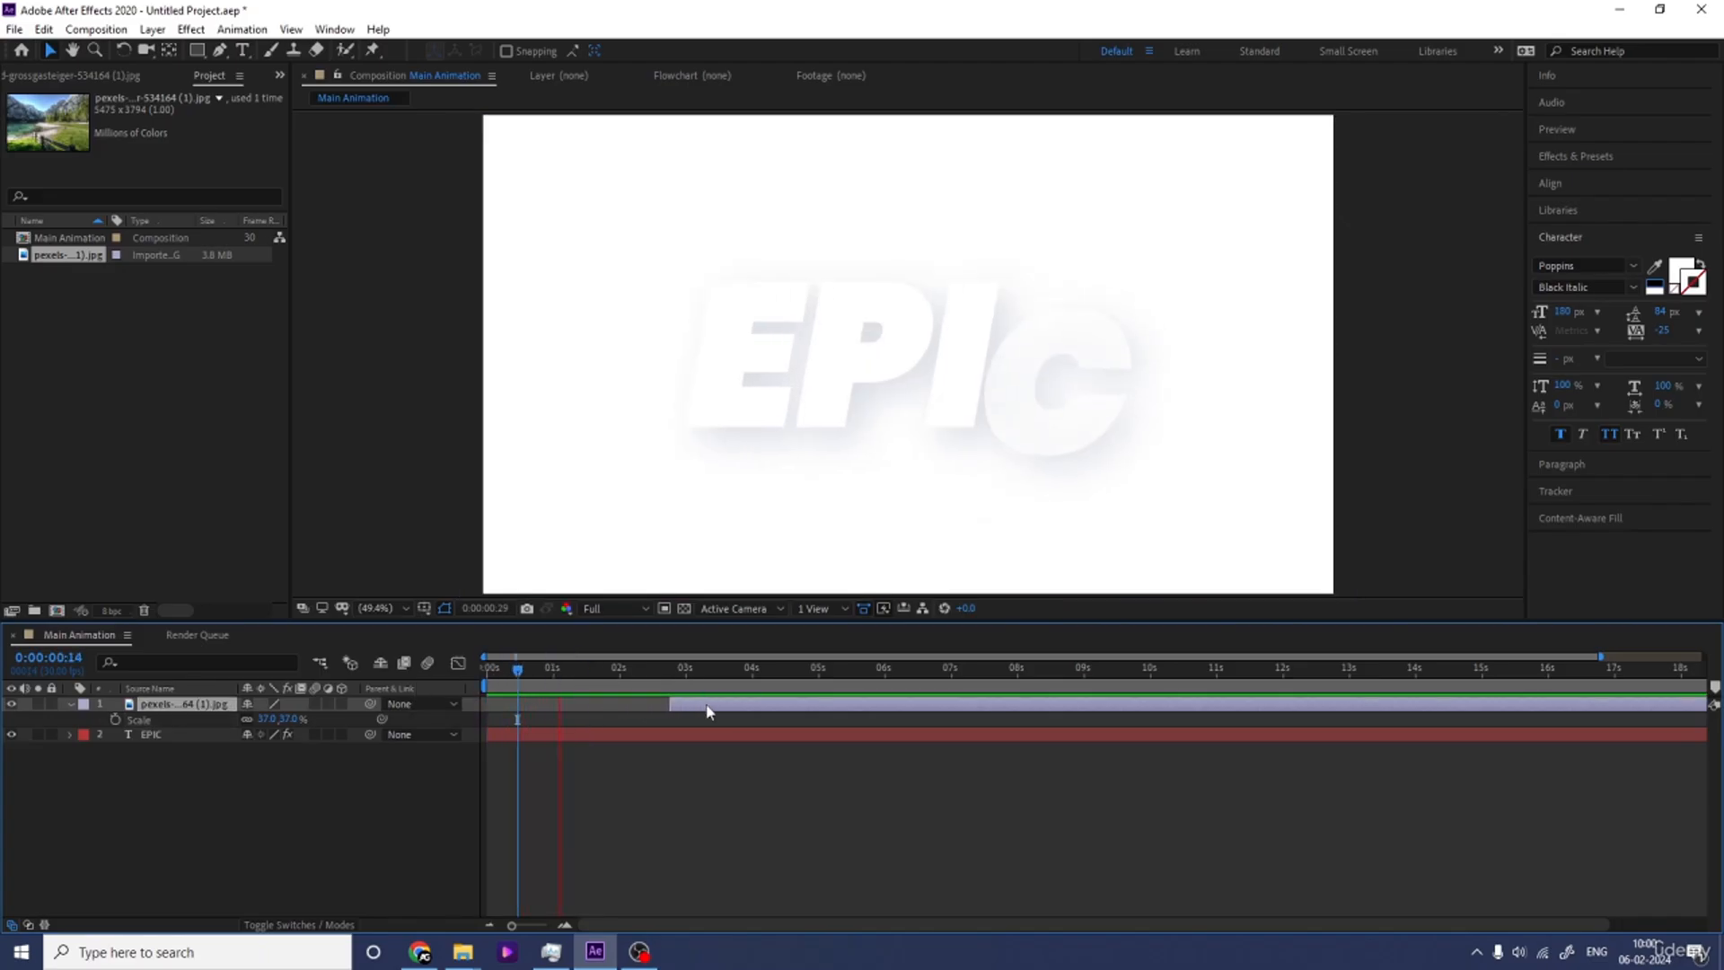
Move the landscape image layer so it begins at 0:00:01:08.
{"action": "left_click", "coordinate": [571, 671]}
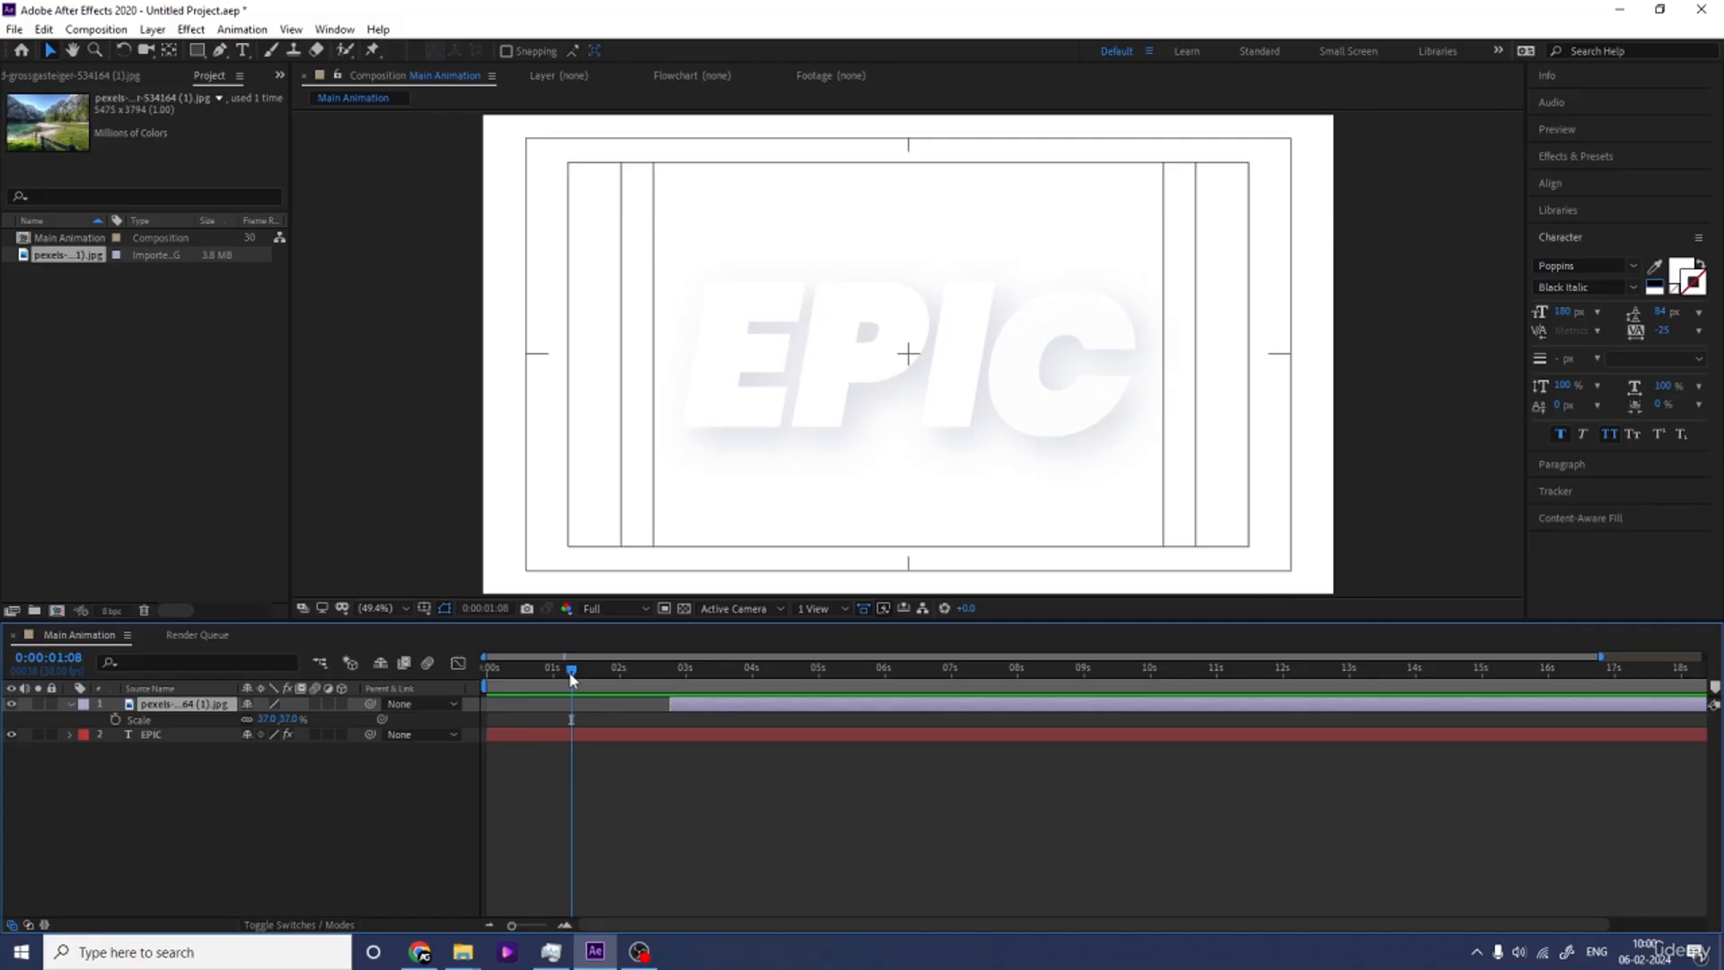
{"action": "key", "text": "bracketleft"}
{"action": "left_click", "coordinate": [336, 811]}
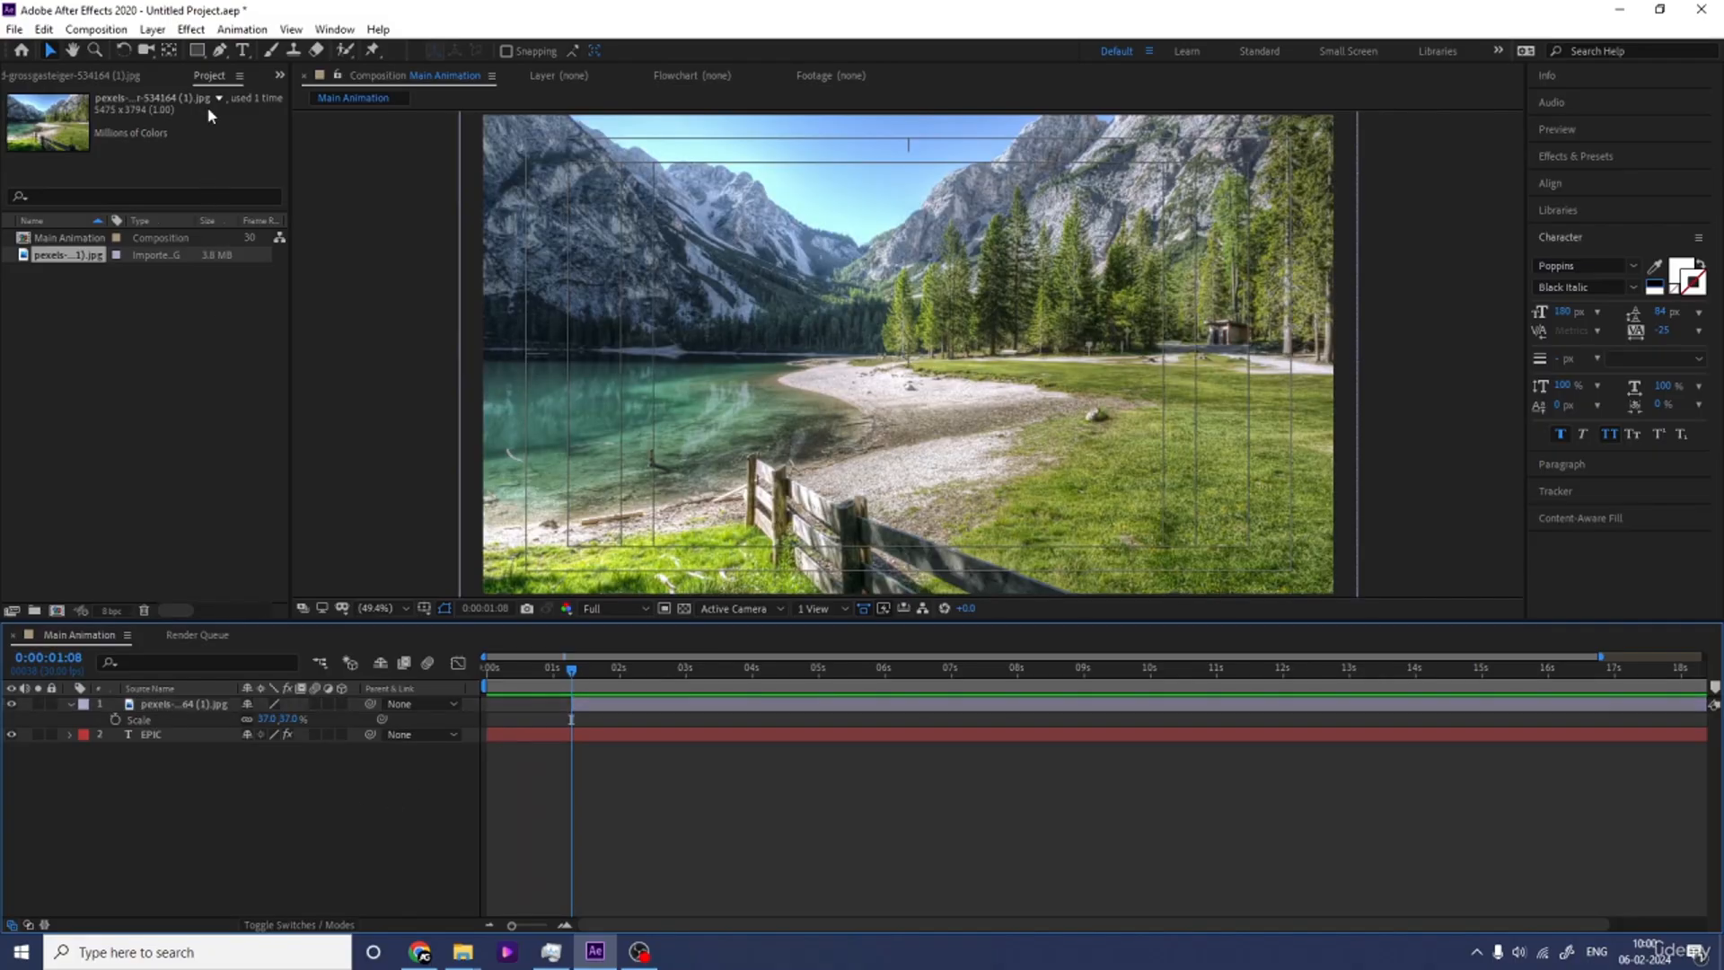
Add a white solid above the image starting at 0:00:01:08 and move it off the frame's right edge with X position 2880.
{"action": "key", "text": "ctrl+y"}
{"action": "key", "text": "Return"}
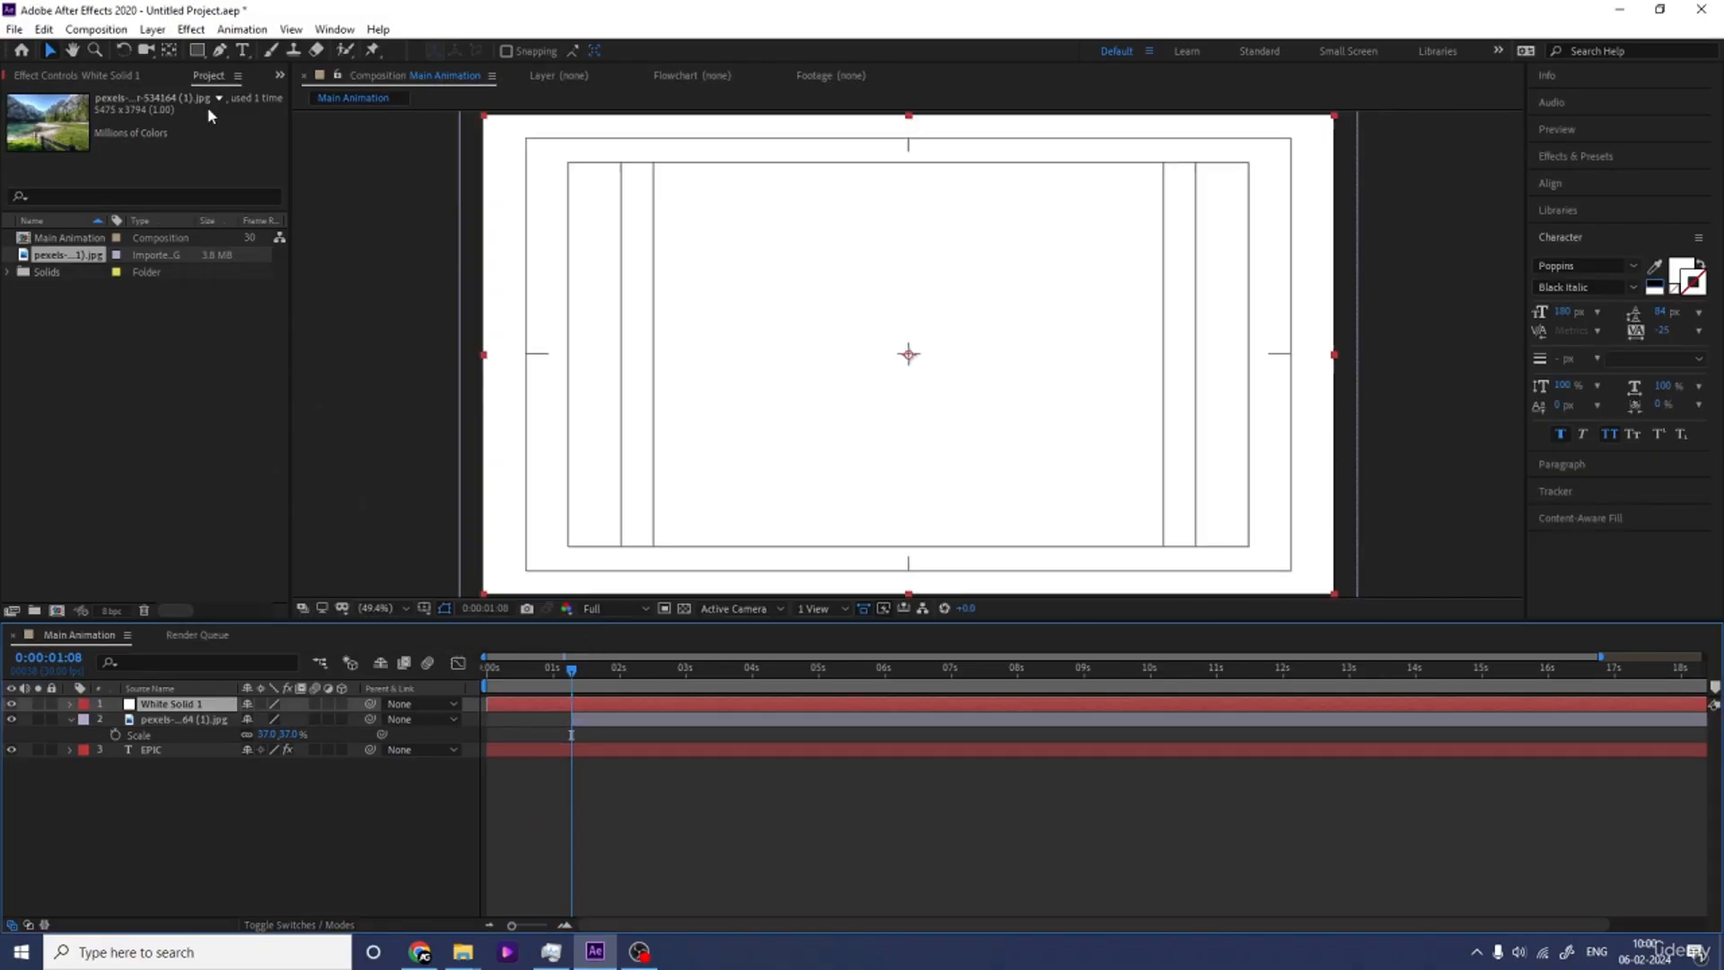
{"action": "key", "text": "bracketleft"}
{"action": "key", "text": "p"}
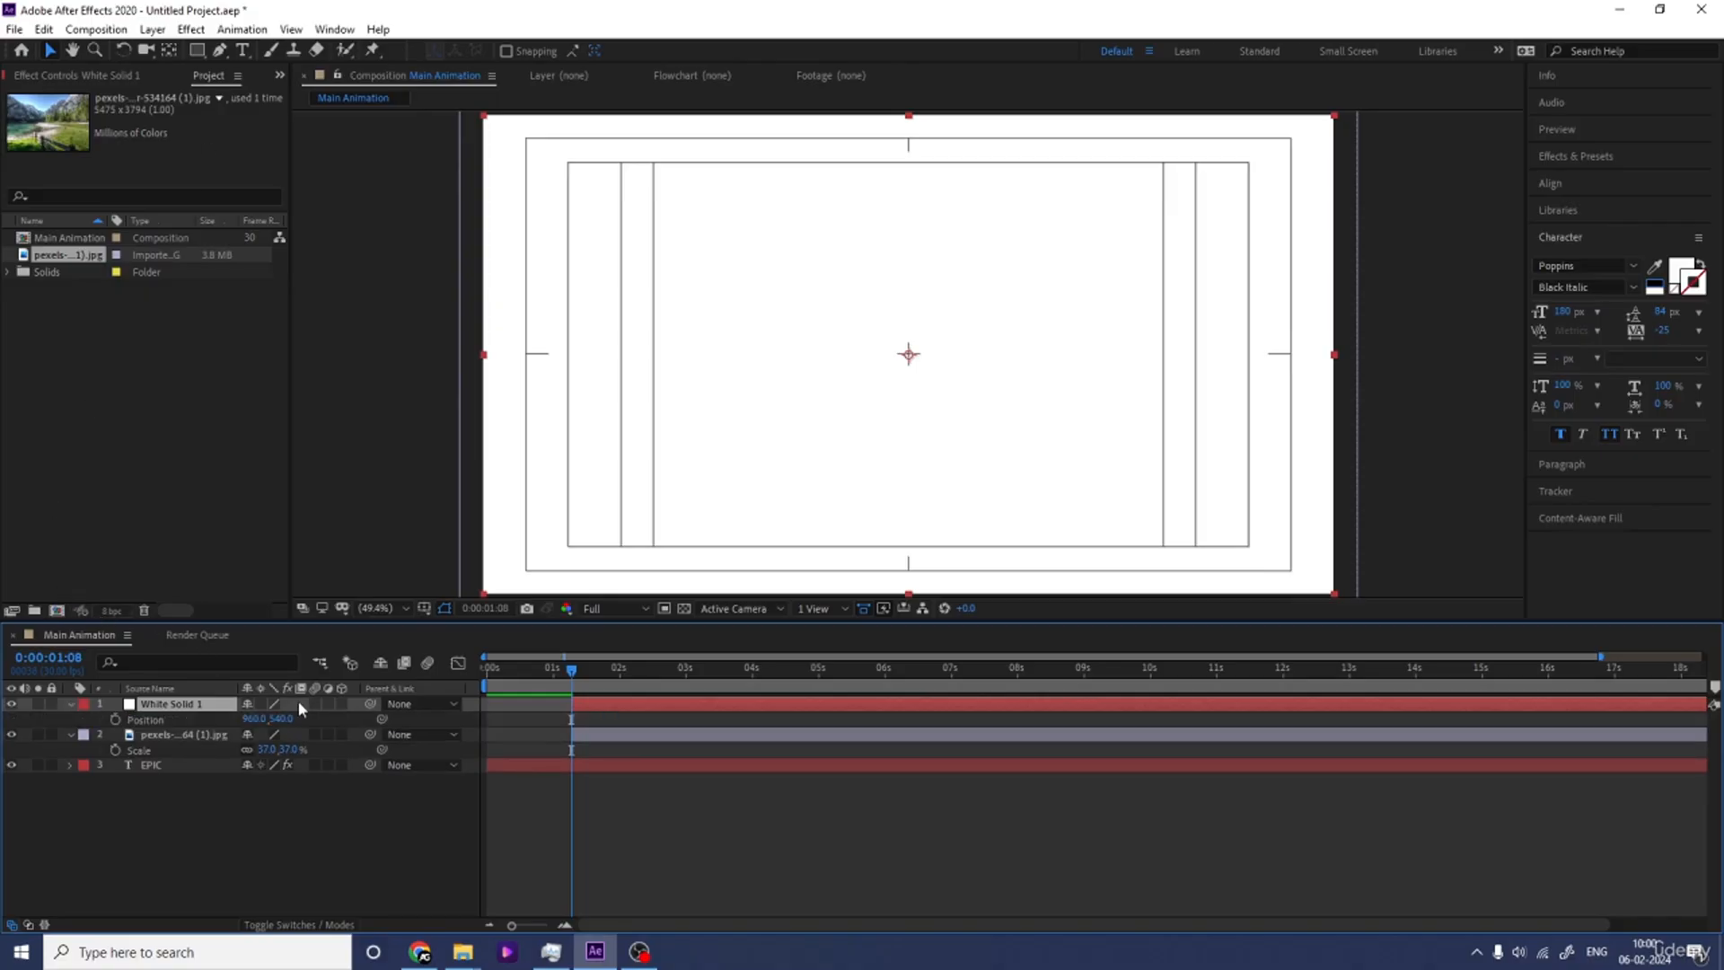
{"action": "left_click_drag", "start_coordinate": [256, 724], "coordinate": [1432, 662]}
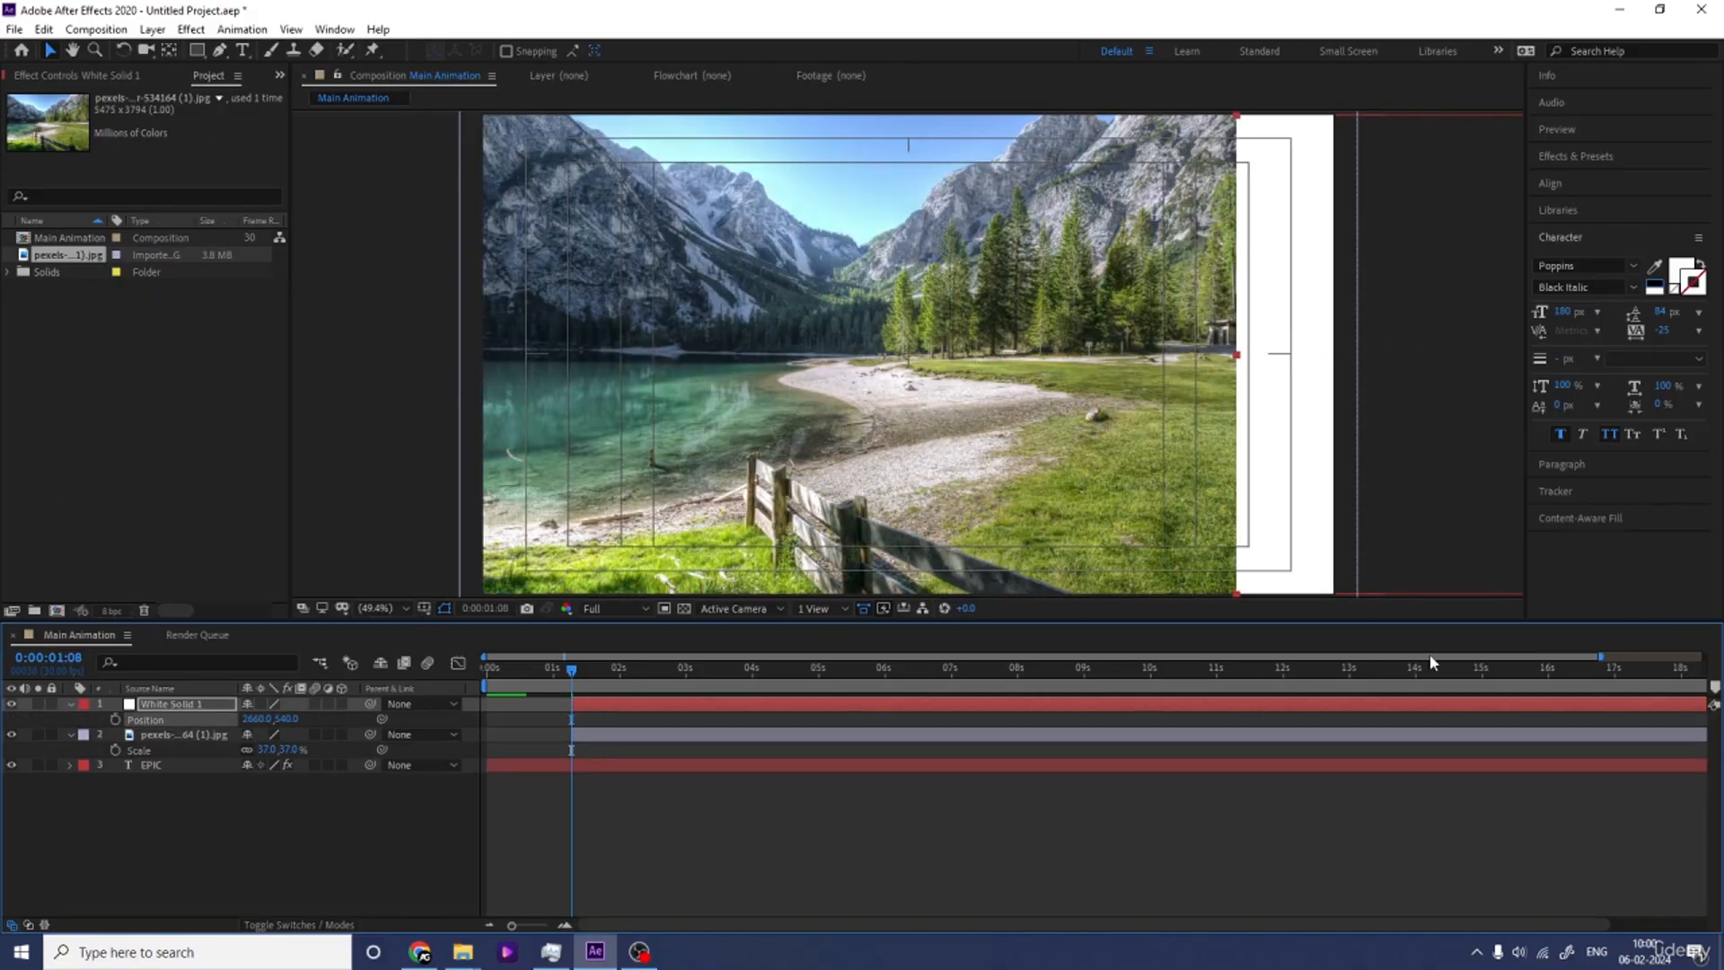
{"action": "left_click_drag", "start_coordinate": [284, 724], "coordinate": [449, 711]}
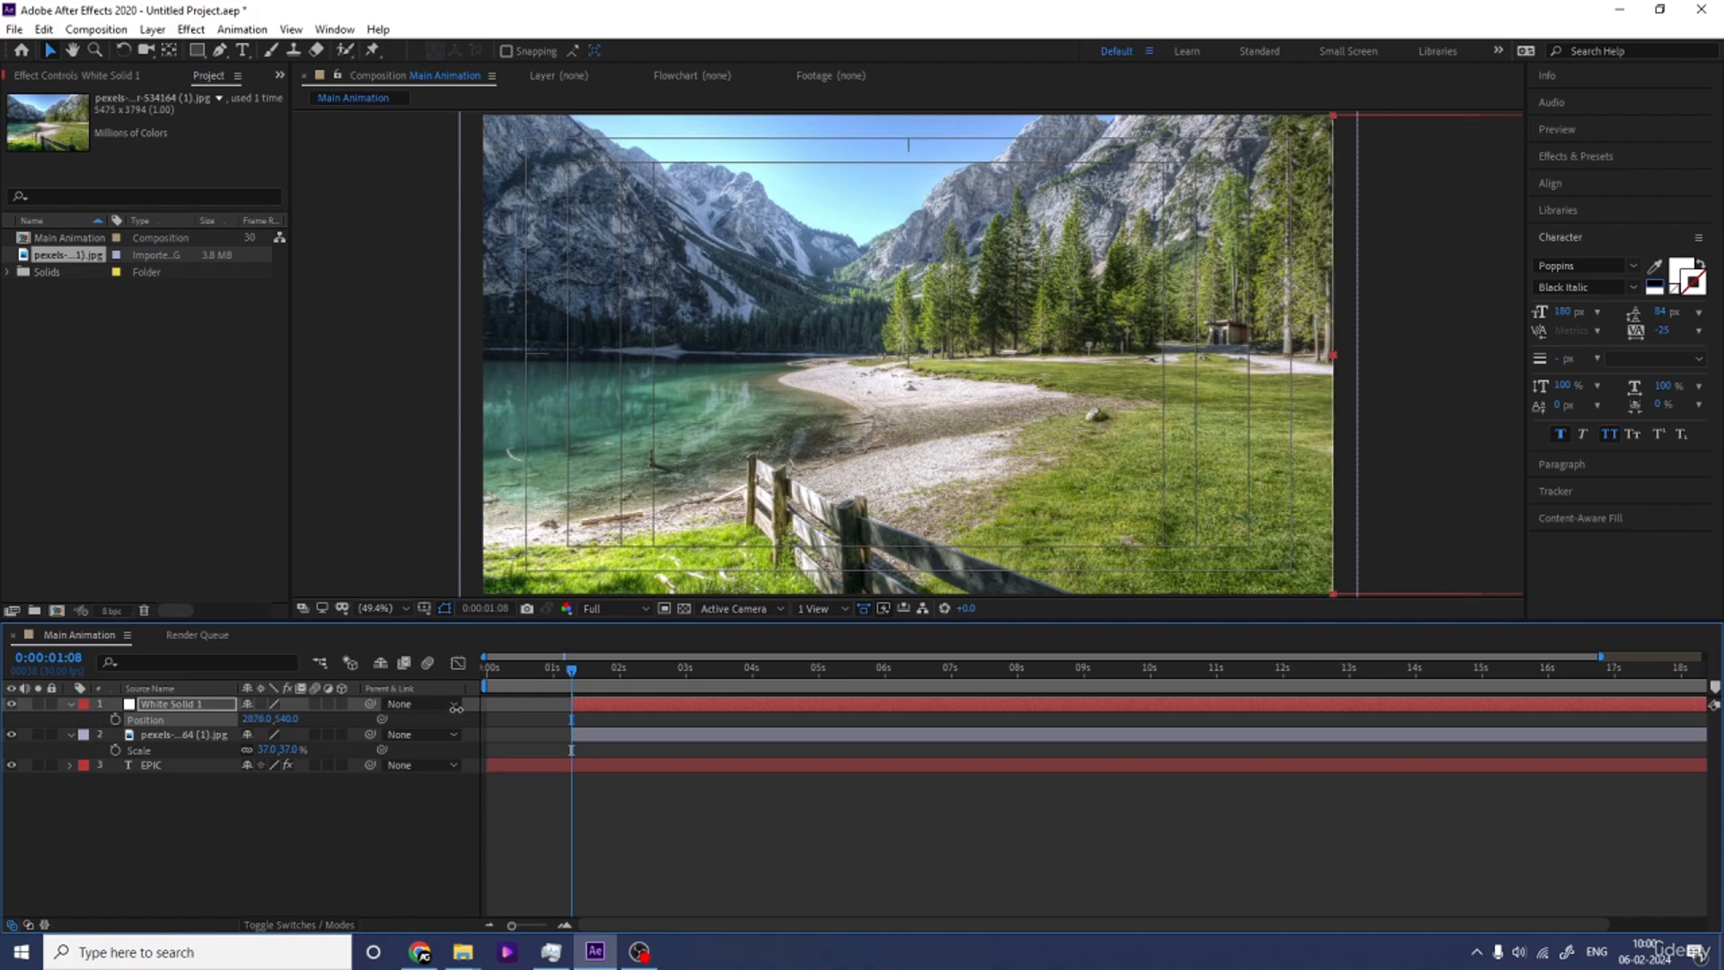
Set the landscape image's track matte to the alpha of the white solid above it.
{"action": "left_click", "coordinate": [166, 735]}
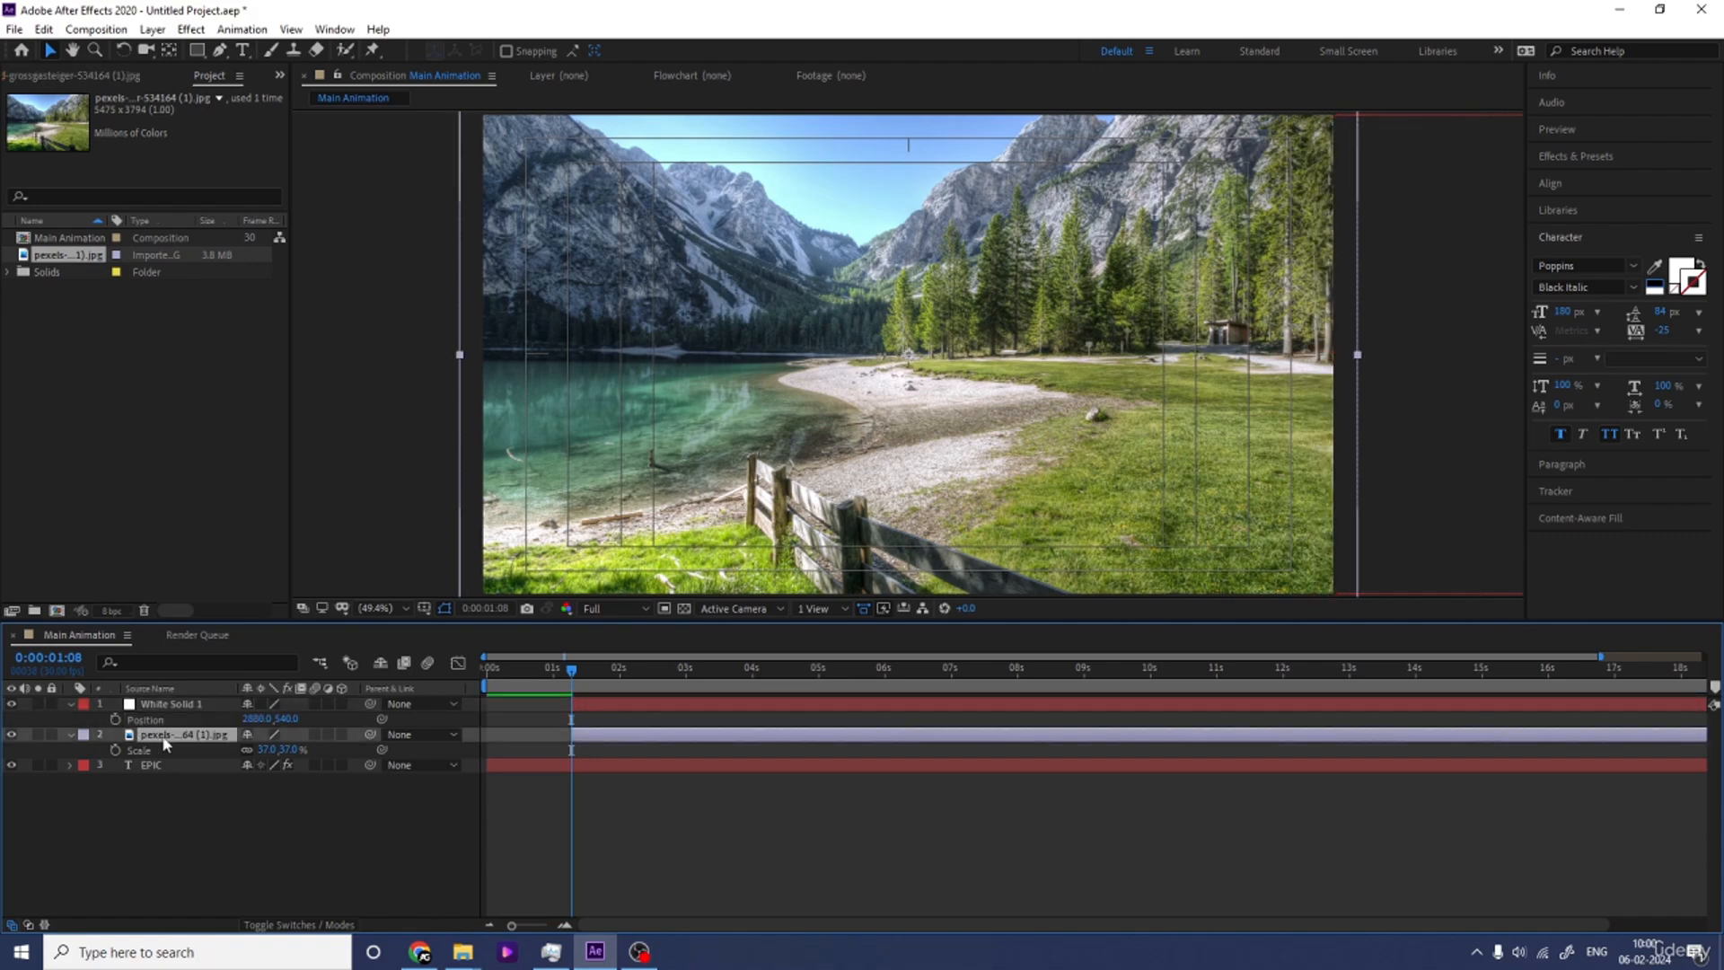
{"action": "key", "text": "F4"}
{"action": "left_click", "coordinate": [350, 734]}
{"action": "left_click", "coordinate": [422, 777]}
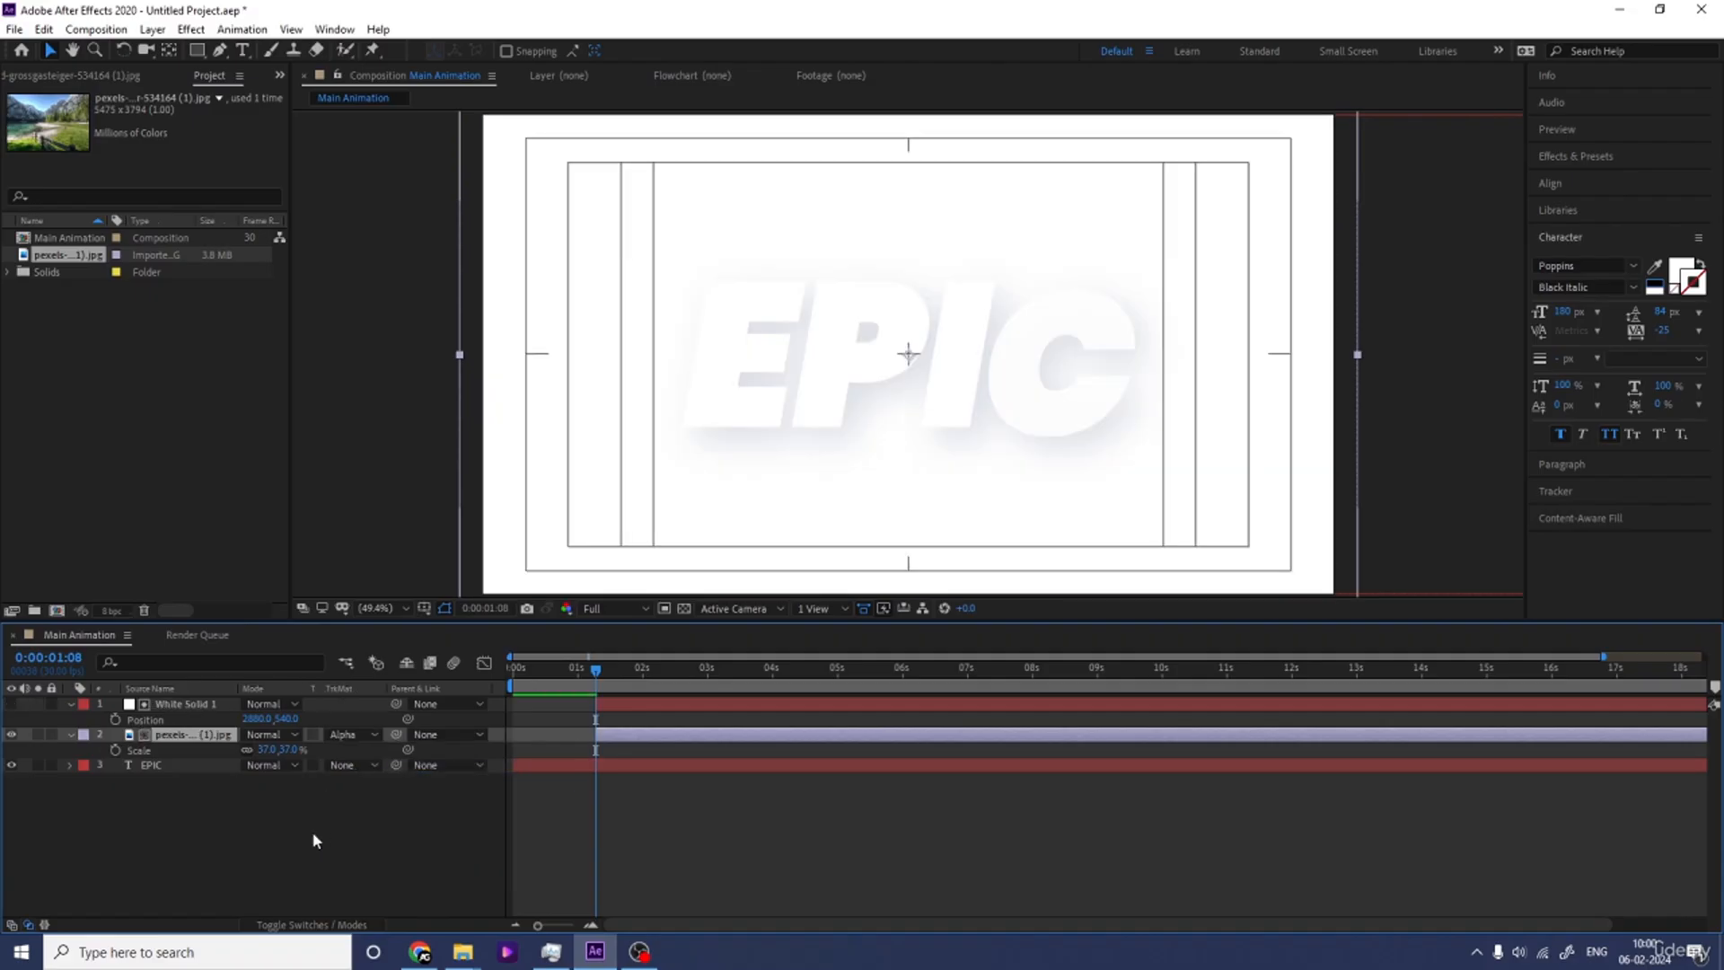
{"action": "left_click", "coordinate": [314, 840]}
Keyframe the solid's Position from off-frame at 0:00:01:08 to horizontally centred at 0:00:02:26, and preview the image reveal.
{"action": "left_click", "coordinate": [167, 705]}
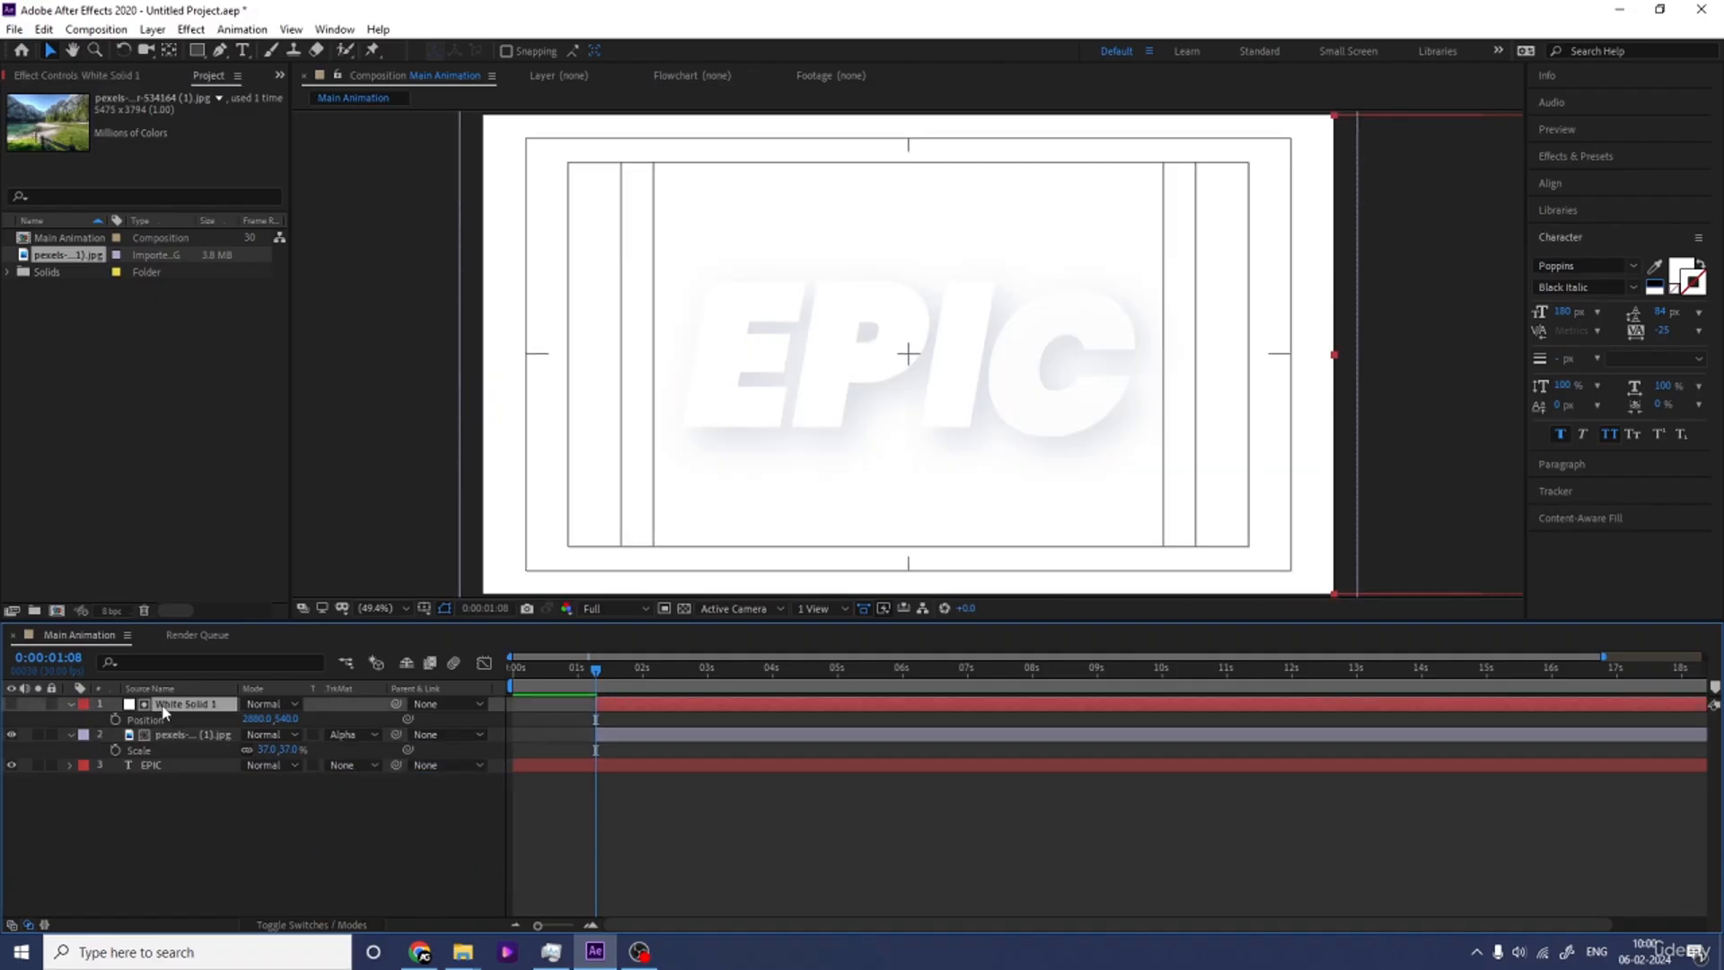
{"action": "left_click", "coordinate": [115, 720]}
{"action": "key", "text": "equal"}
{"action": "left_click_drag", "start_coordinate": [785, 669], "coordinate": [803, 669]}
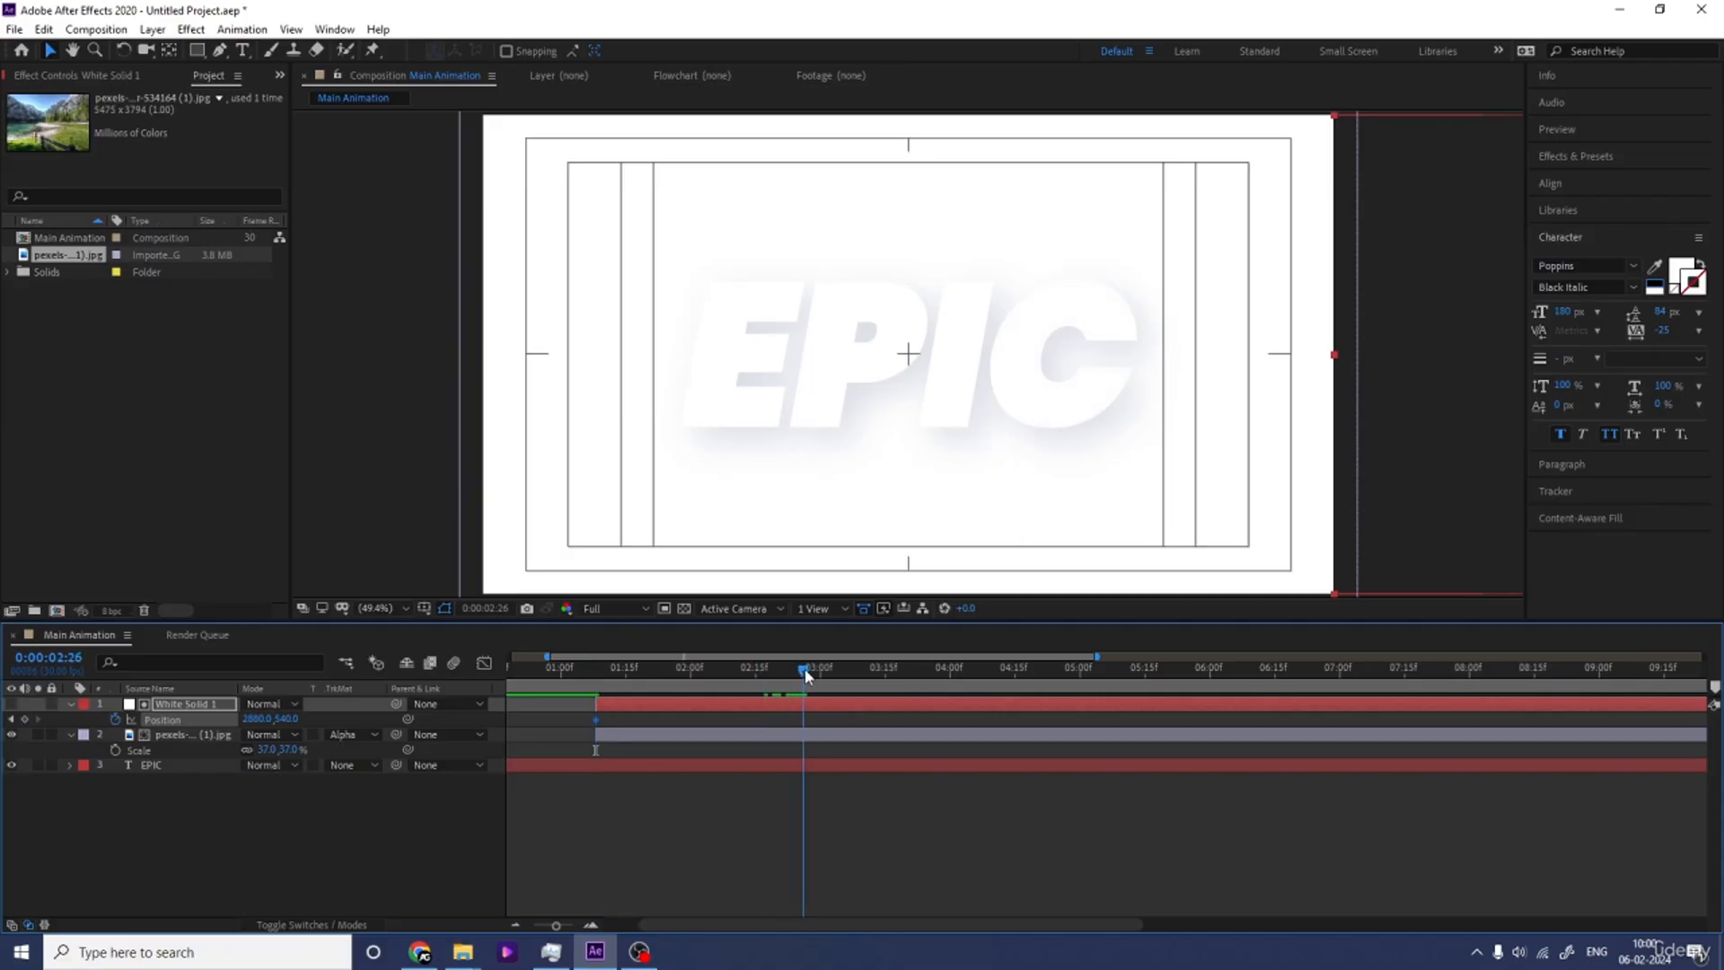
{"action": "left_click", "coordinate": [1564, 185]}
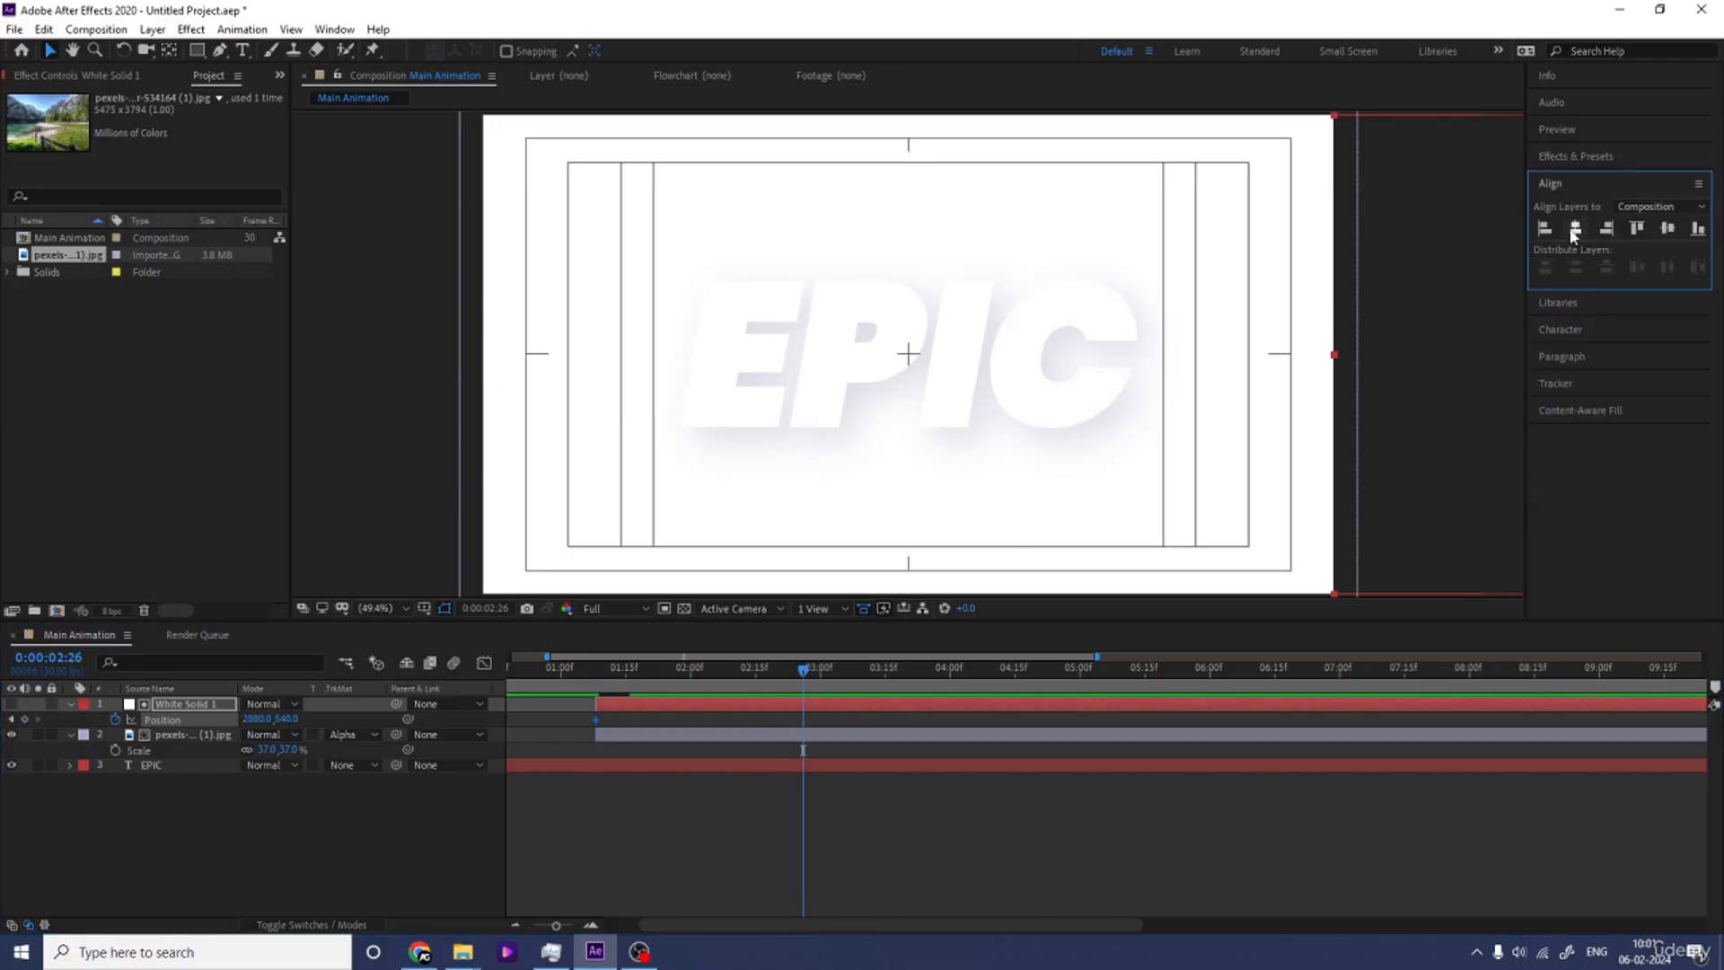
{"action": "left_click", "coordinate": [1574, 230]}
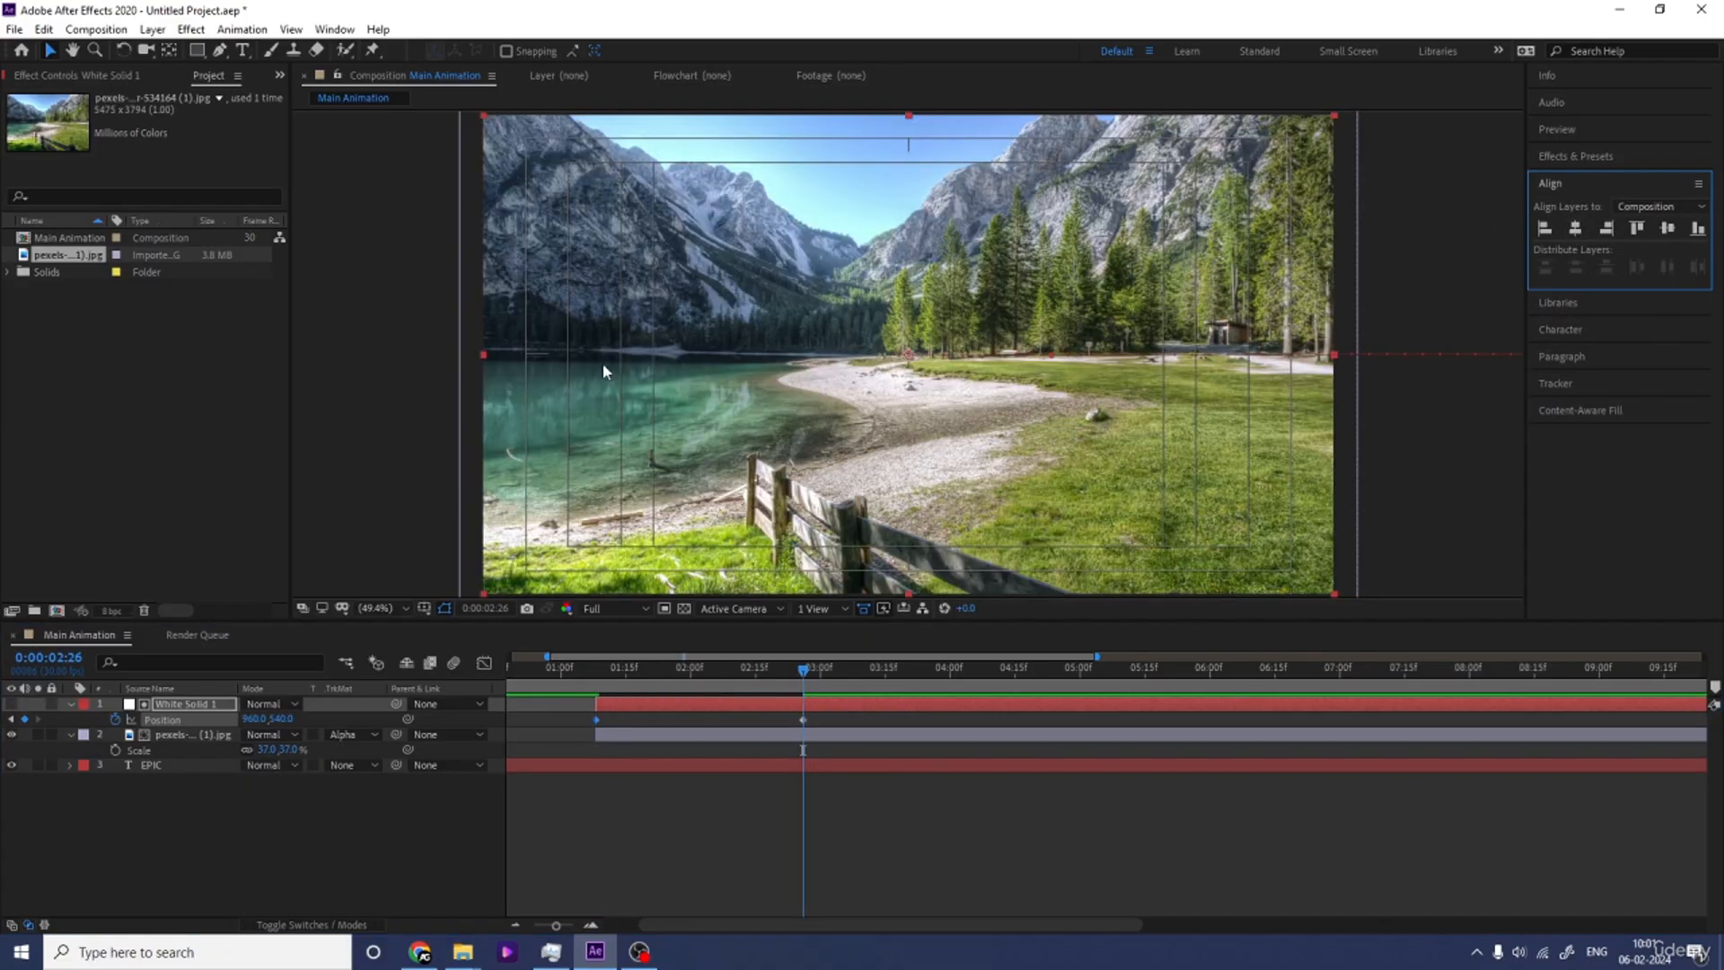
{"action": "left_click", "coordinate": [577, 678]}
{"action": "key", "text": "space"}
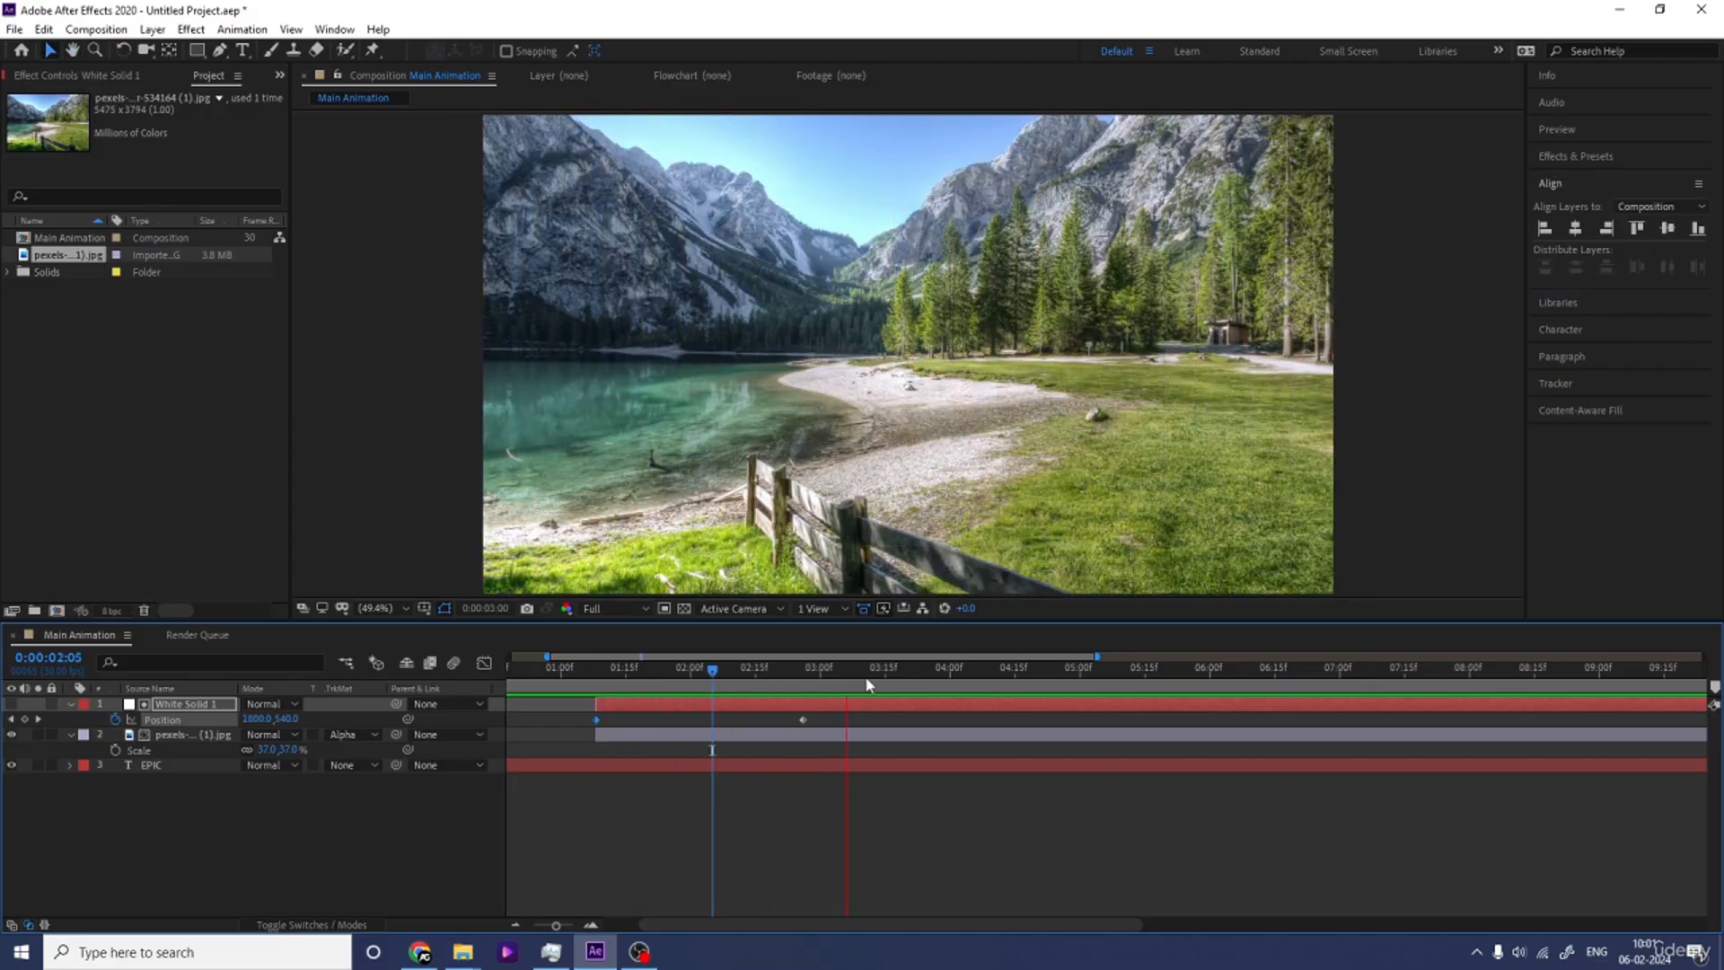
{"action": "key", "text": "space"}
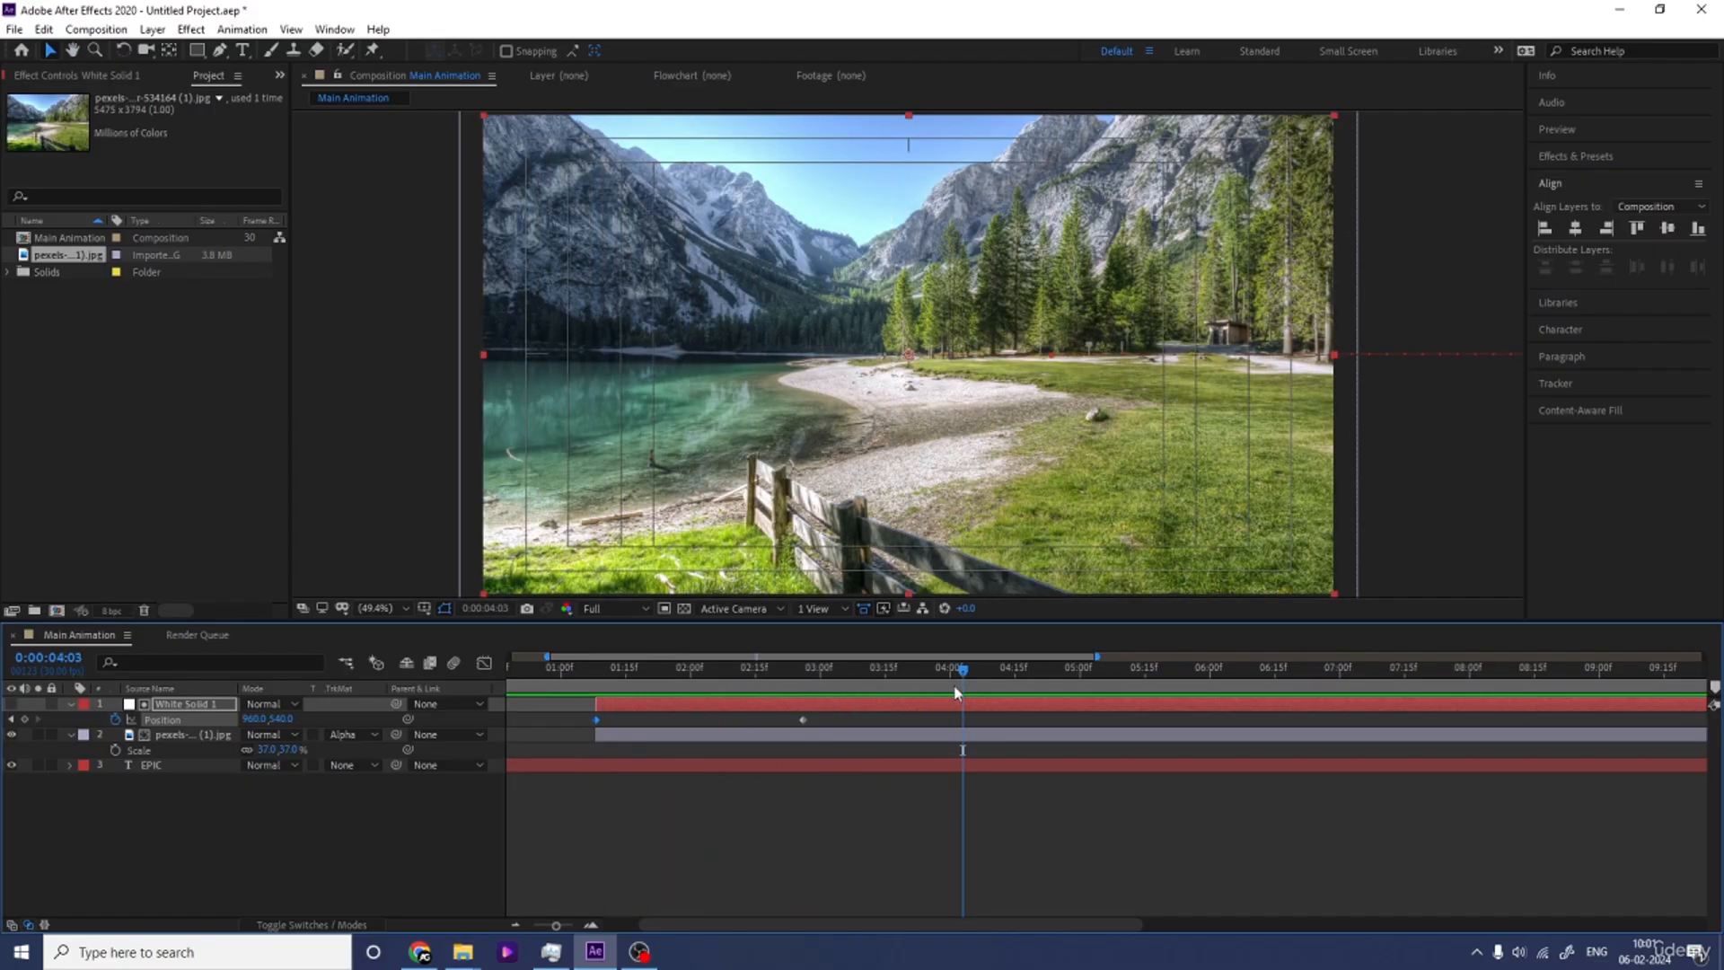
Hold the solid centred with a Position keyframe at about 3:10, and slide it off the frame's left edge at 0:00:05:00.
{"action": "left_click", "coordinate": [875, 675]}
{"action": "left_click_drag", "start_coordinate": [875, 675], "coordinate": [864, 678]}
{"action": "left_click_drag", "start_coordinate": [1070, 678], "coordinate": [1082, 679]}
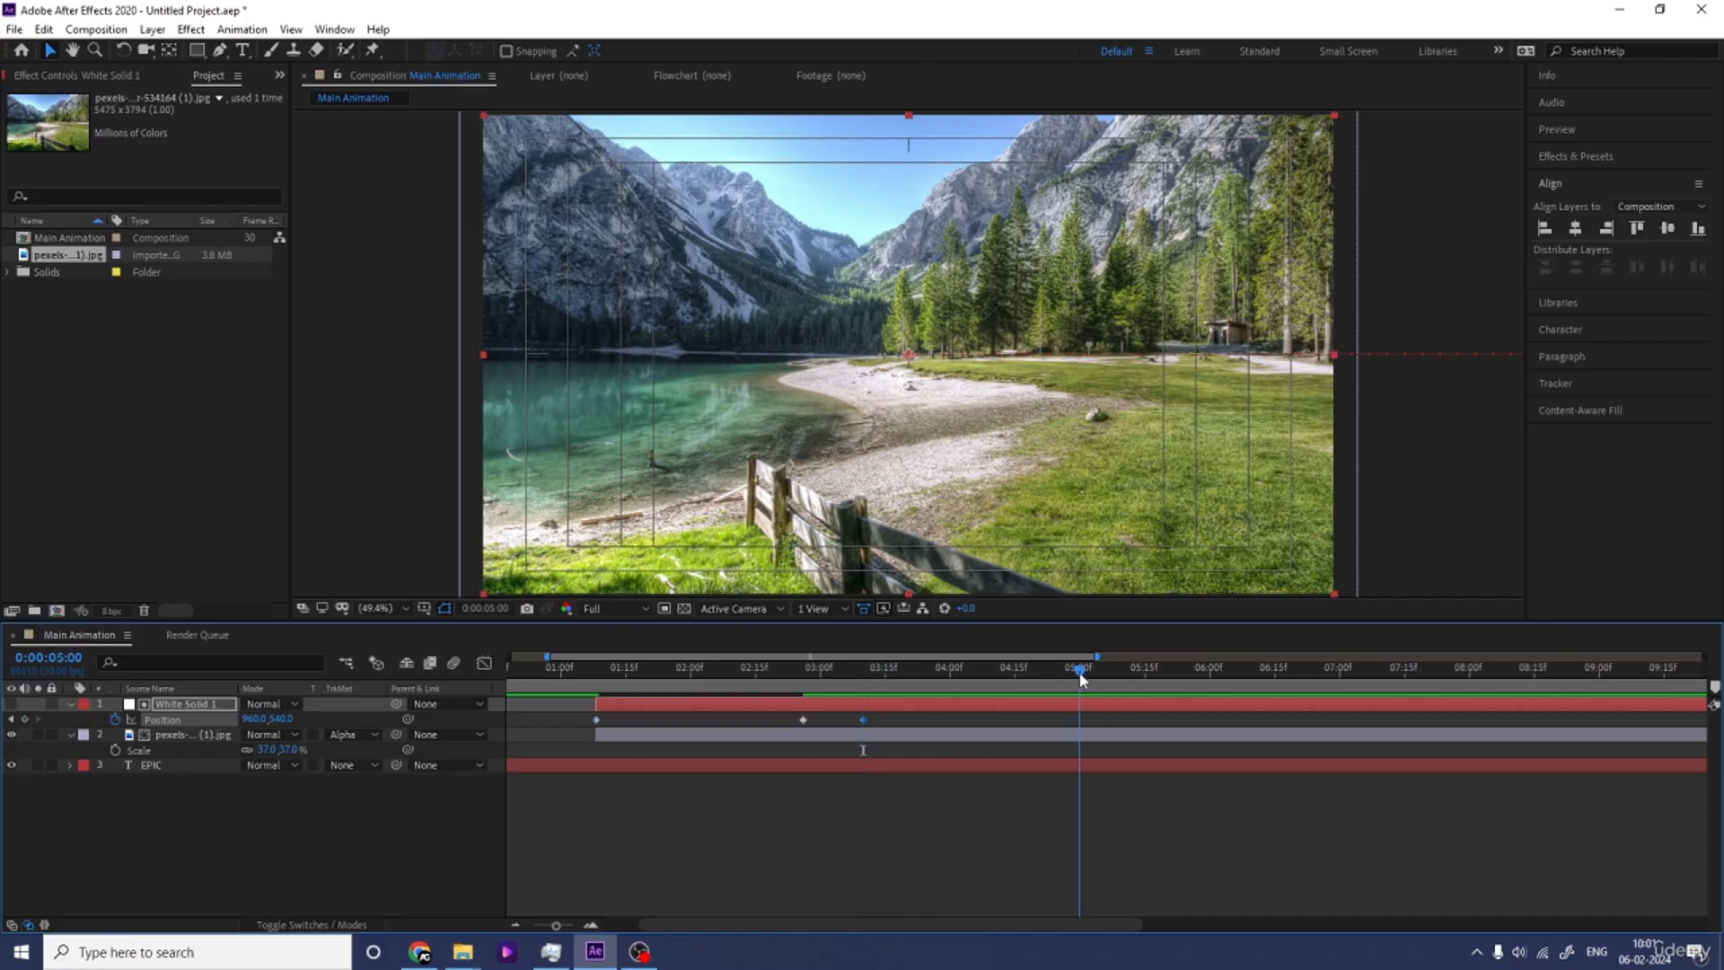
{"action": "left_click_drag", "start_coordinate": [1331, 357], "coordinate": [343, 338]}
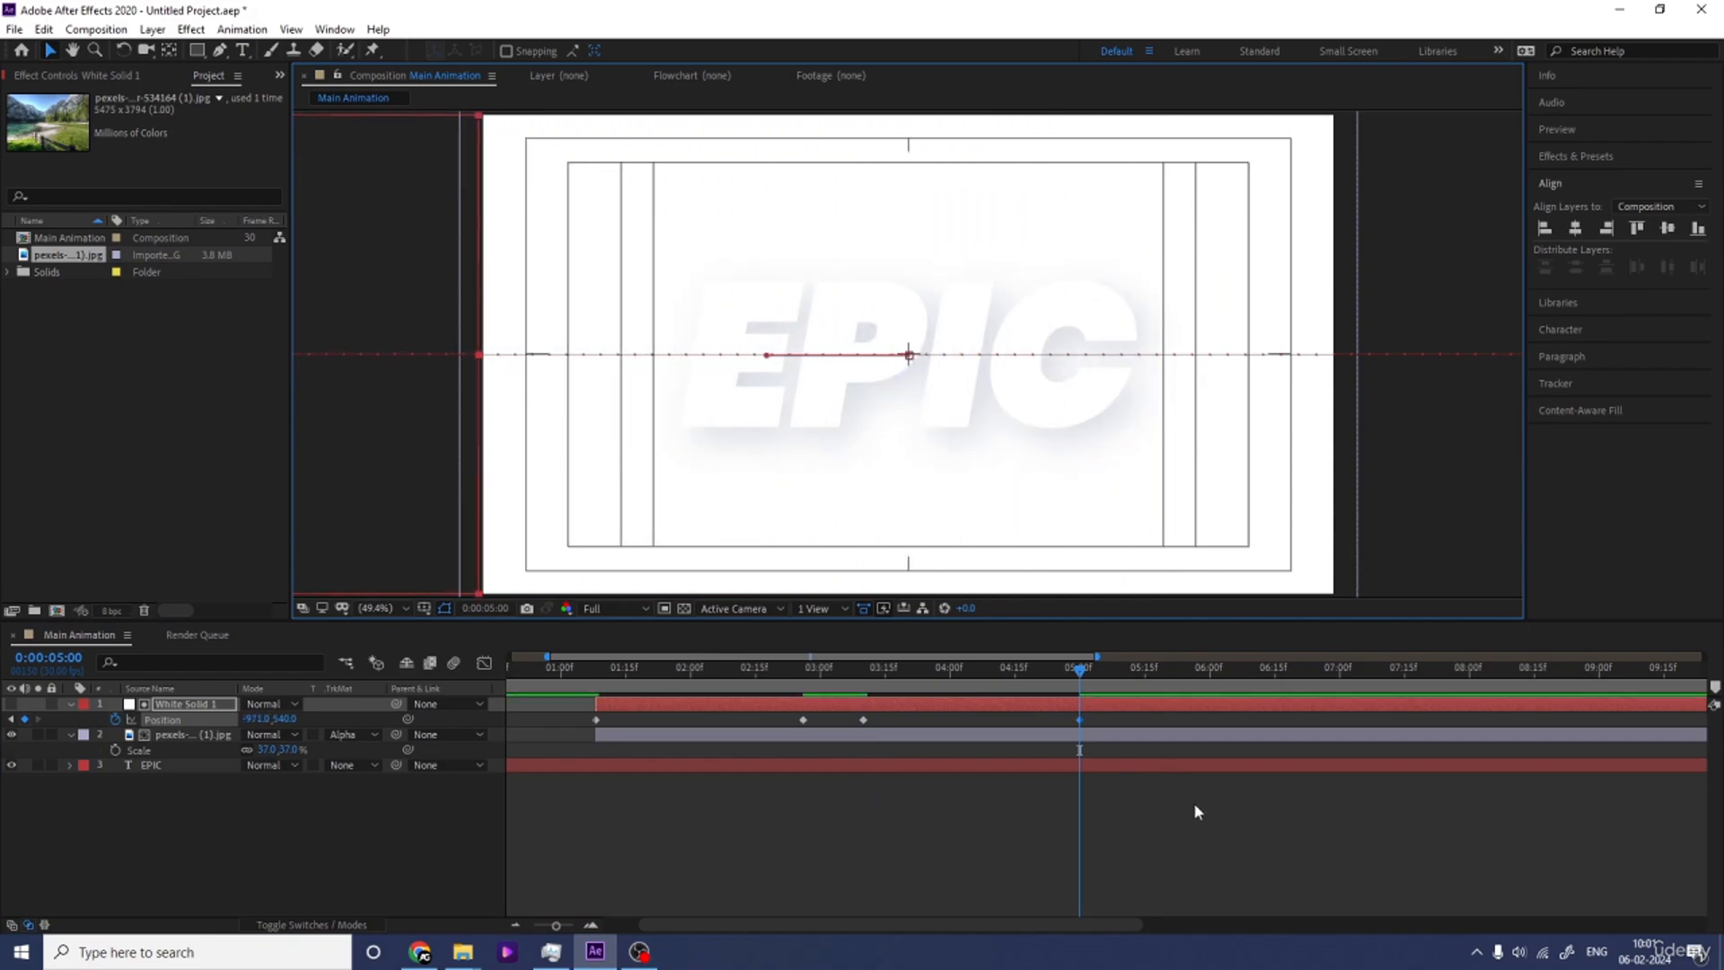
Easy-ease the solid's four Position keyframes, shape both speed curves into sharp central peaks, and preview the motion.
{"action": "left_click_drag", "start_coordinate": [1203, 845], "coordinate": [571, 621]}
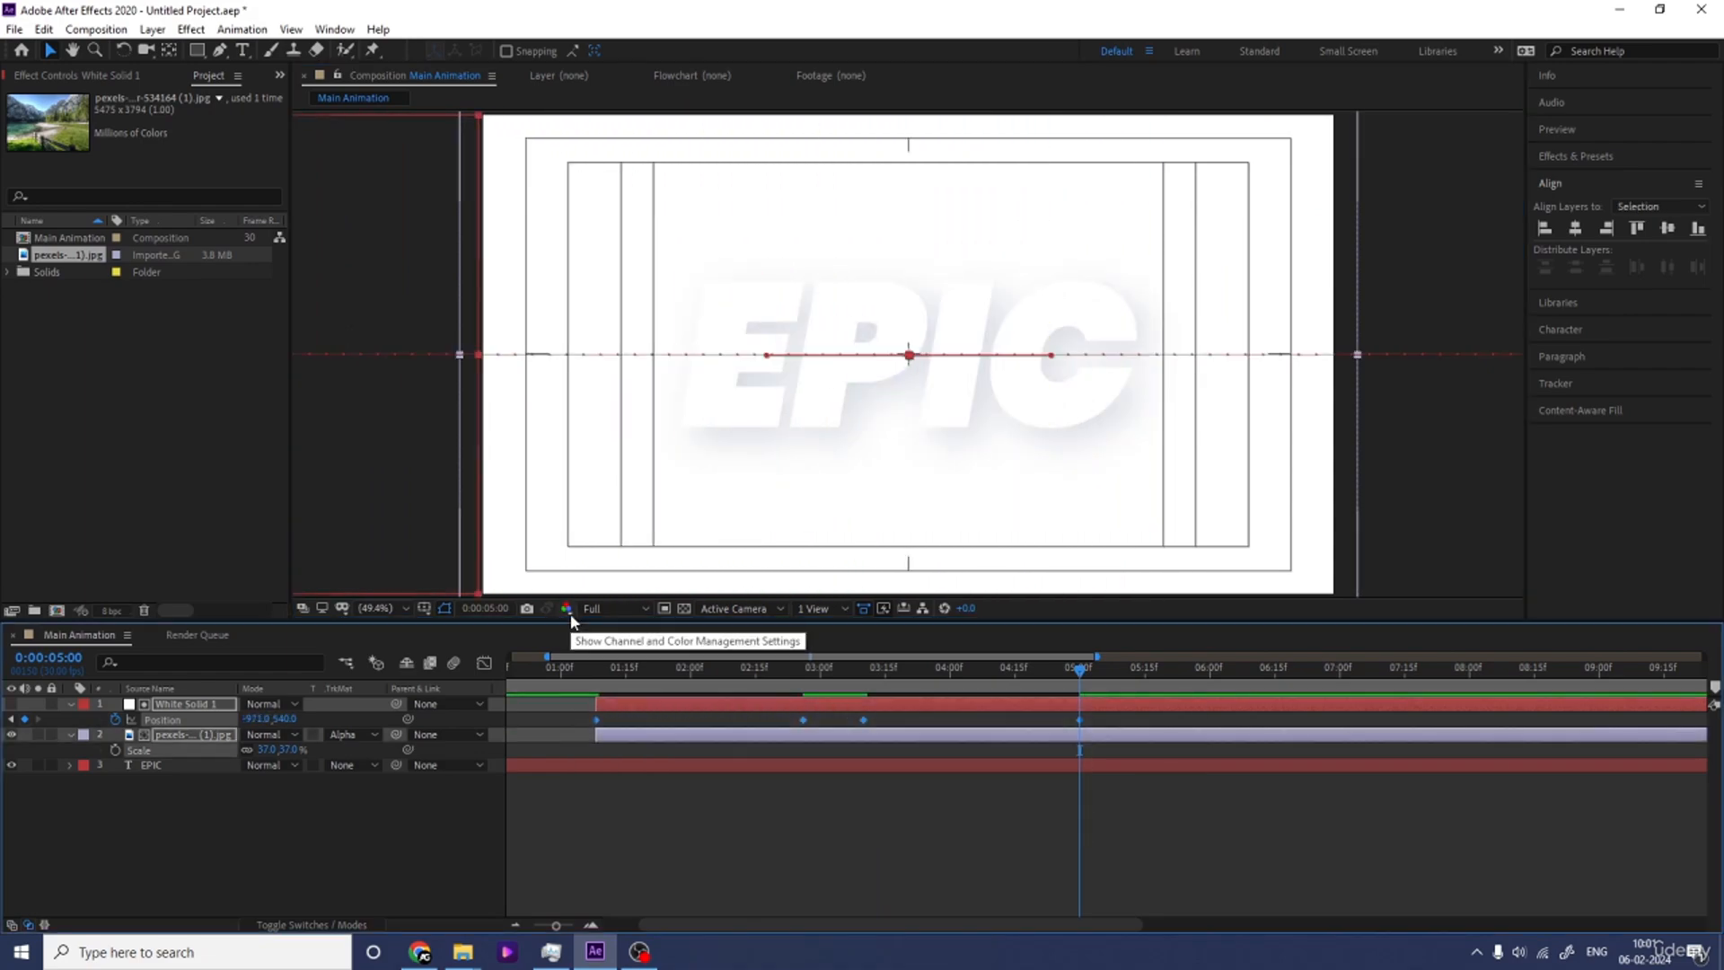
{"action": "left_click", "coordinate": [484, 663]}
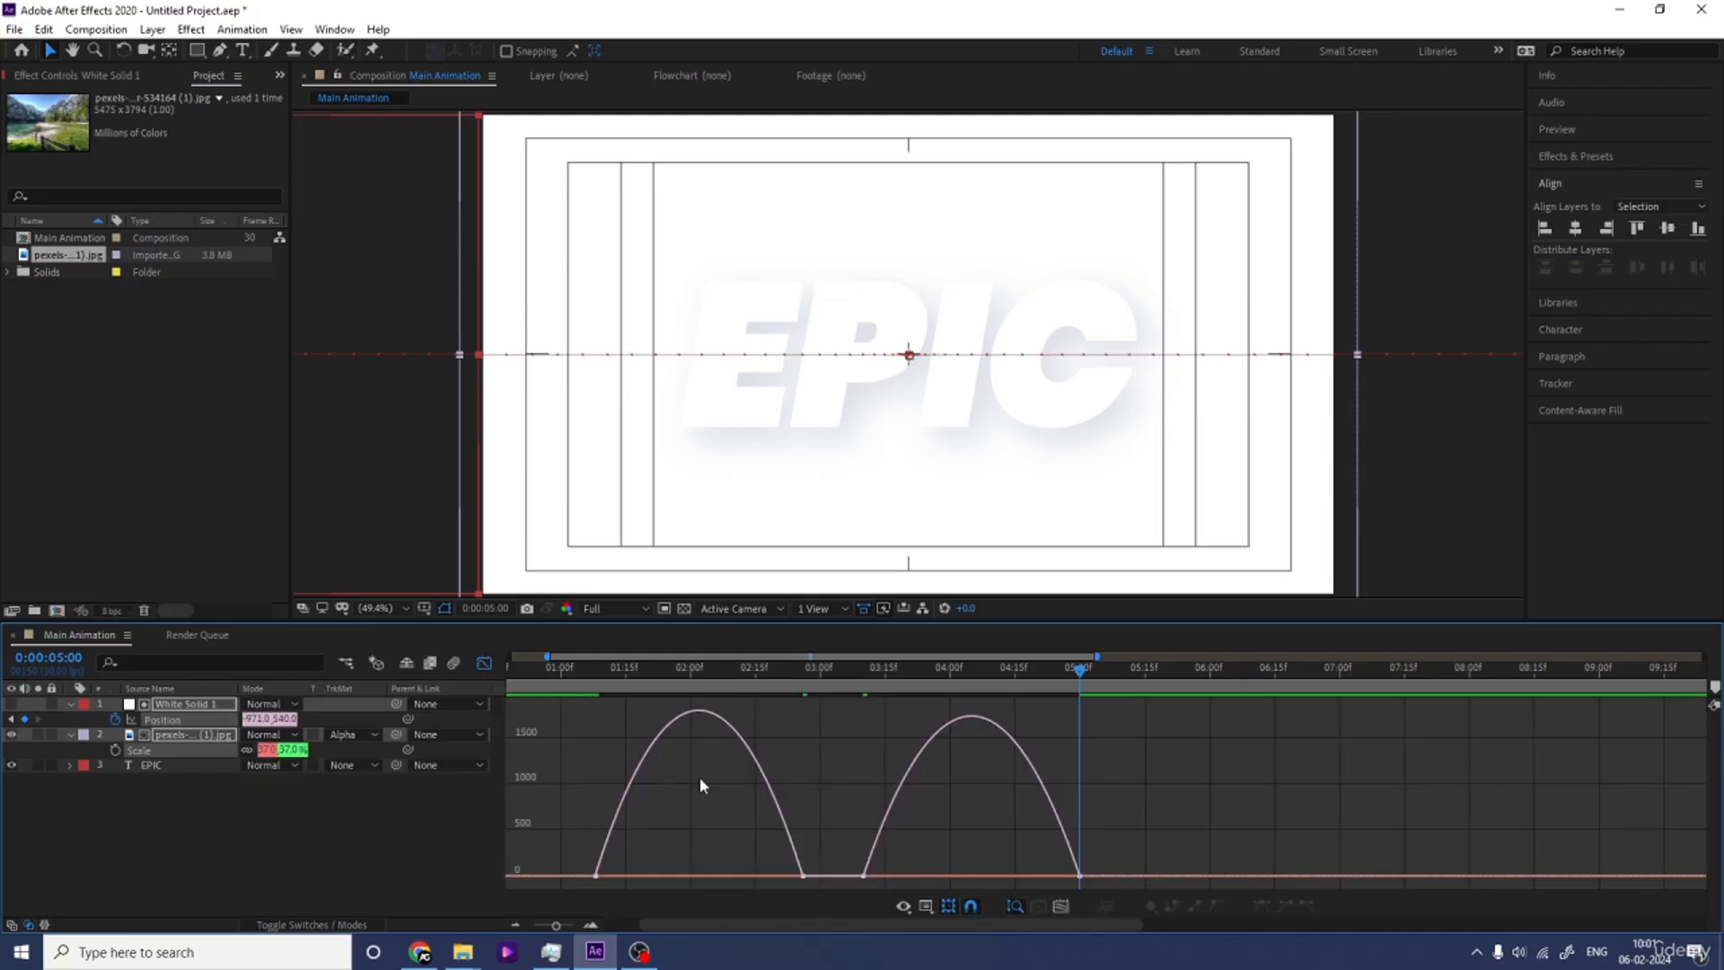
{"action": "left_click_drag", "start_coordinate": [1155, 809], "coordinate": [891, 898]}
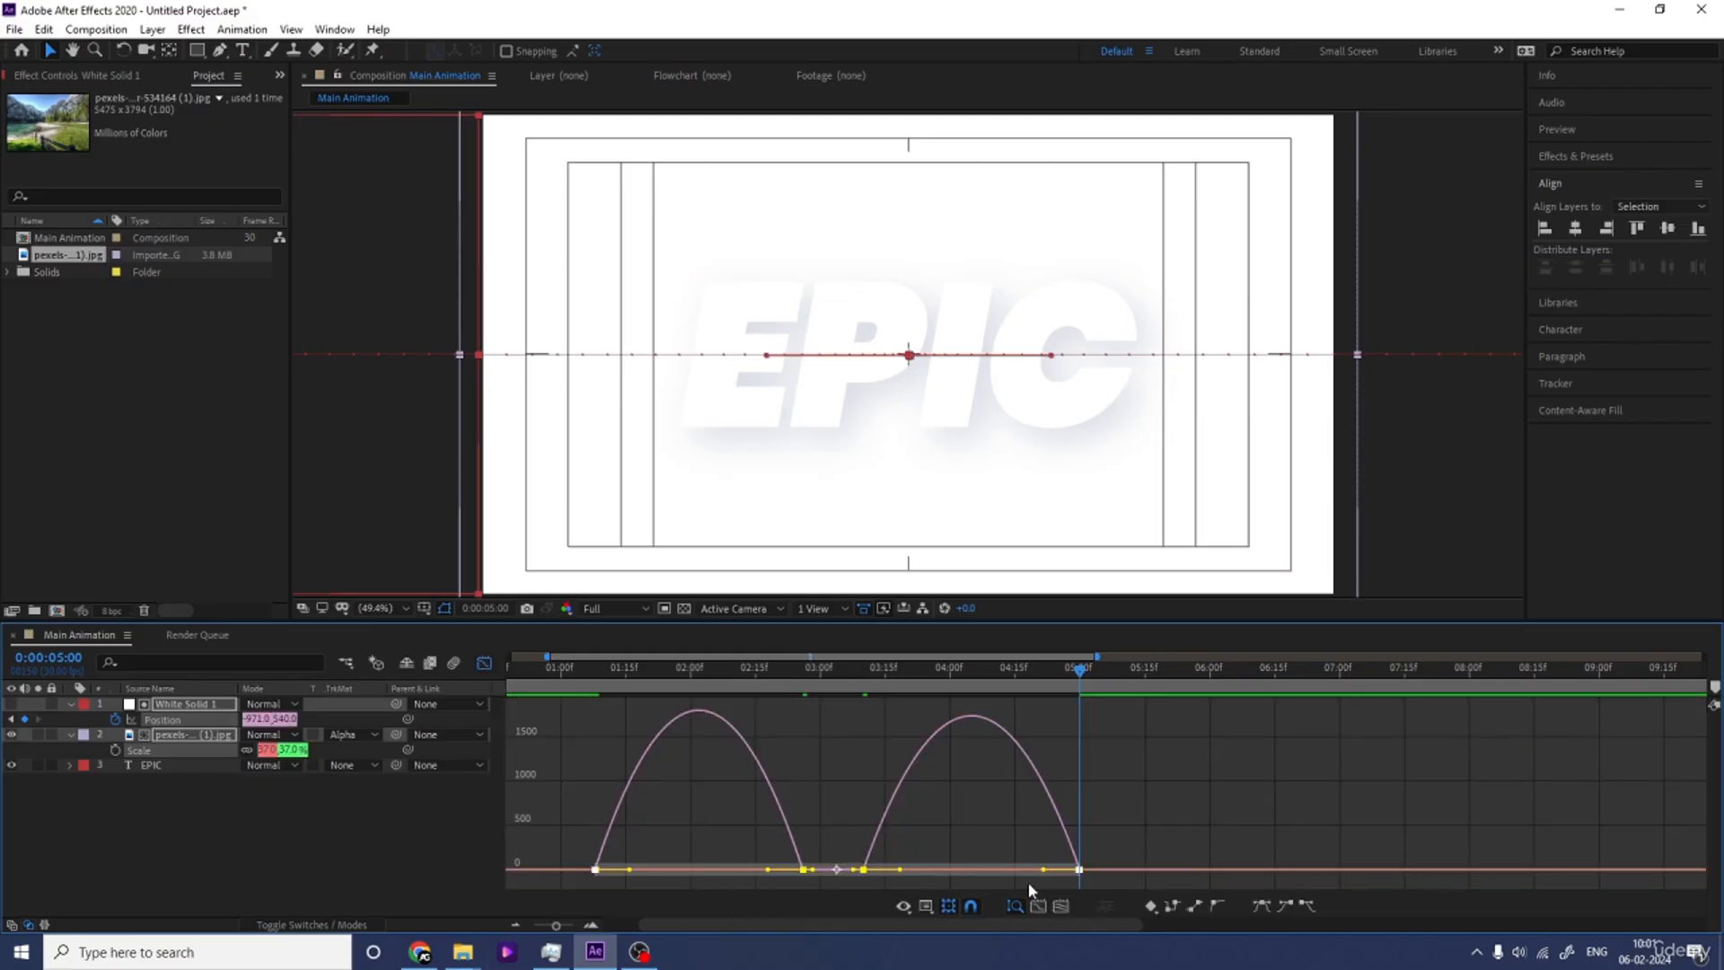
{"action": "left_click_drag", "start_coordinate": [1042, 869], "coordinate": [989, 871]}
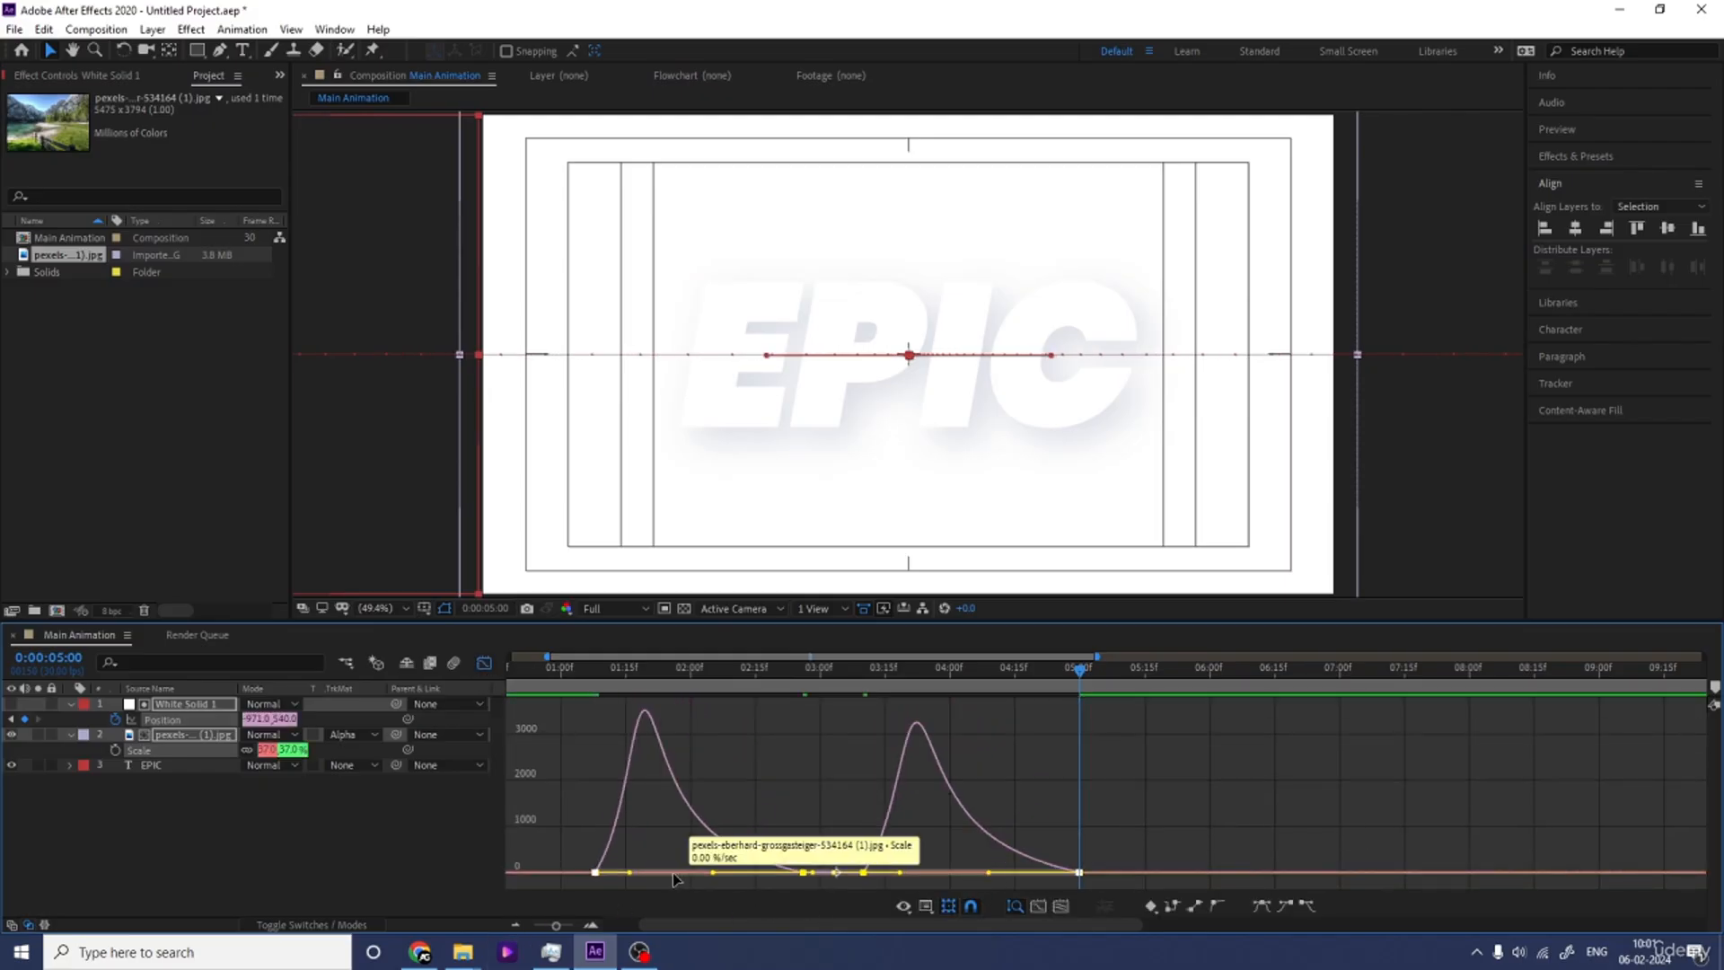
{"action": "left_click_drag", "start_coordinate": [628, 875], "coordinate": [674, 874]}
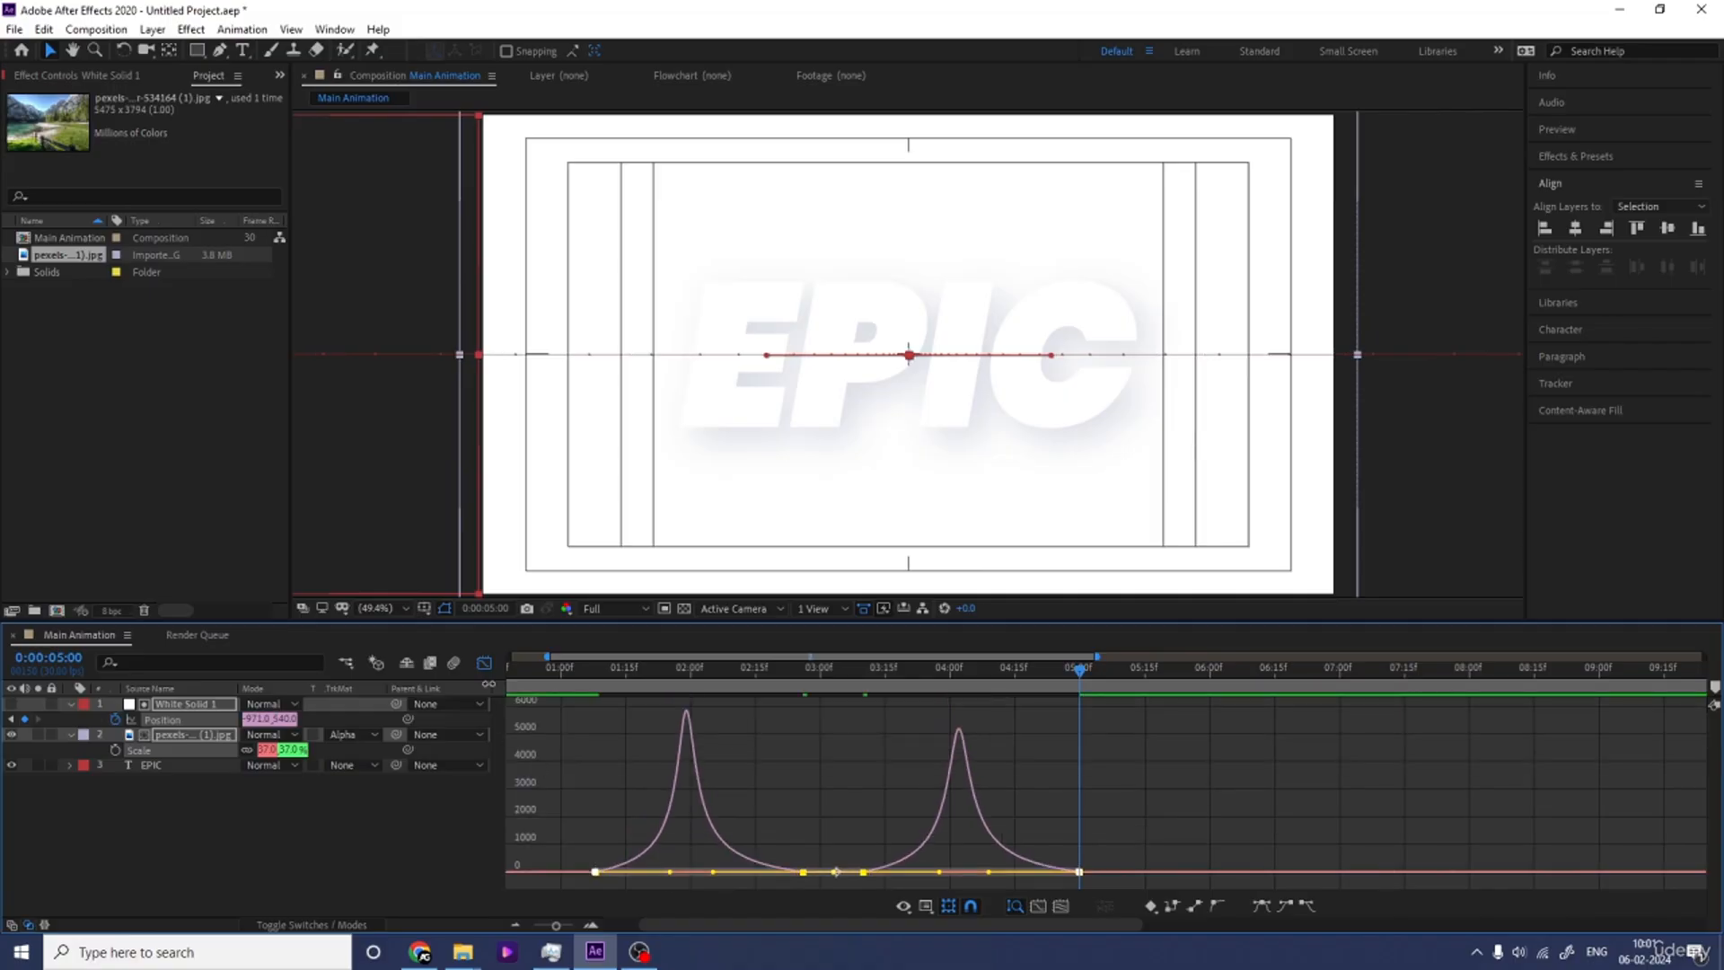
{"action": "left_click", "coordinate": [484, 662]}
{"action": "left_click", "coordinate": [573, 669]}
{"action": "key", "text": "space"}
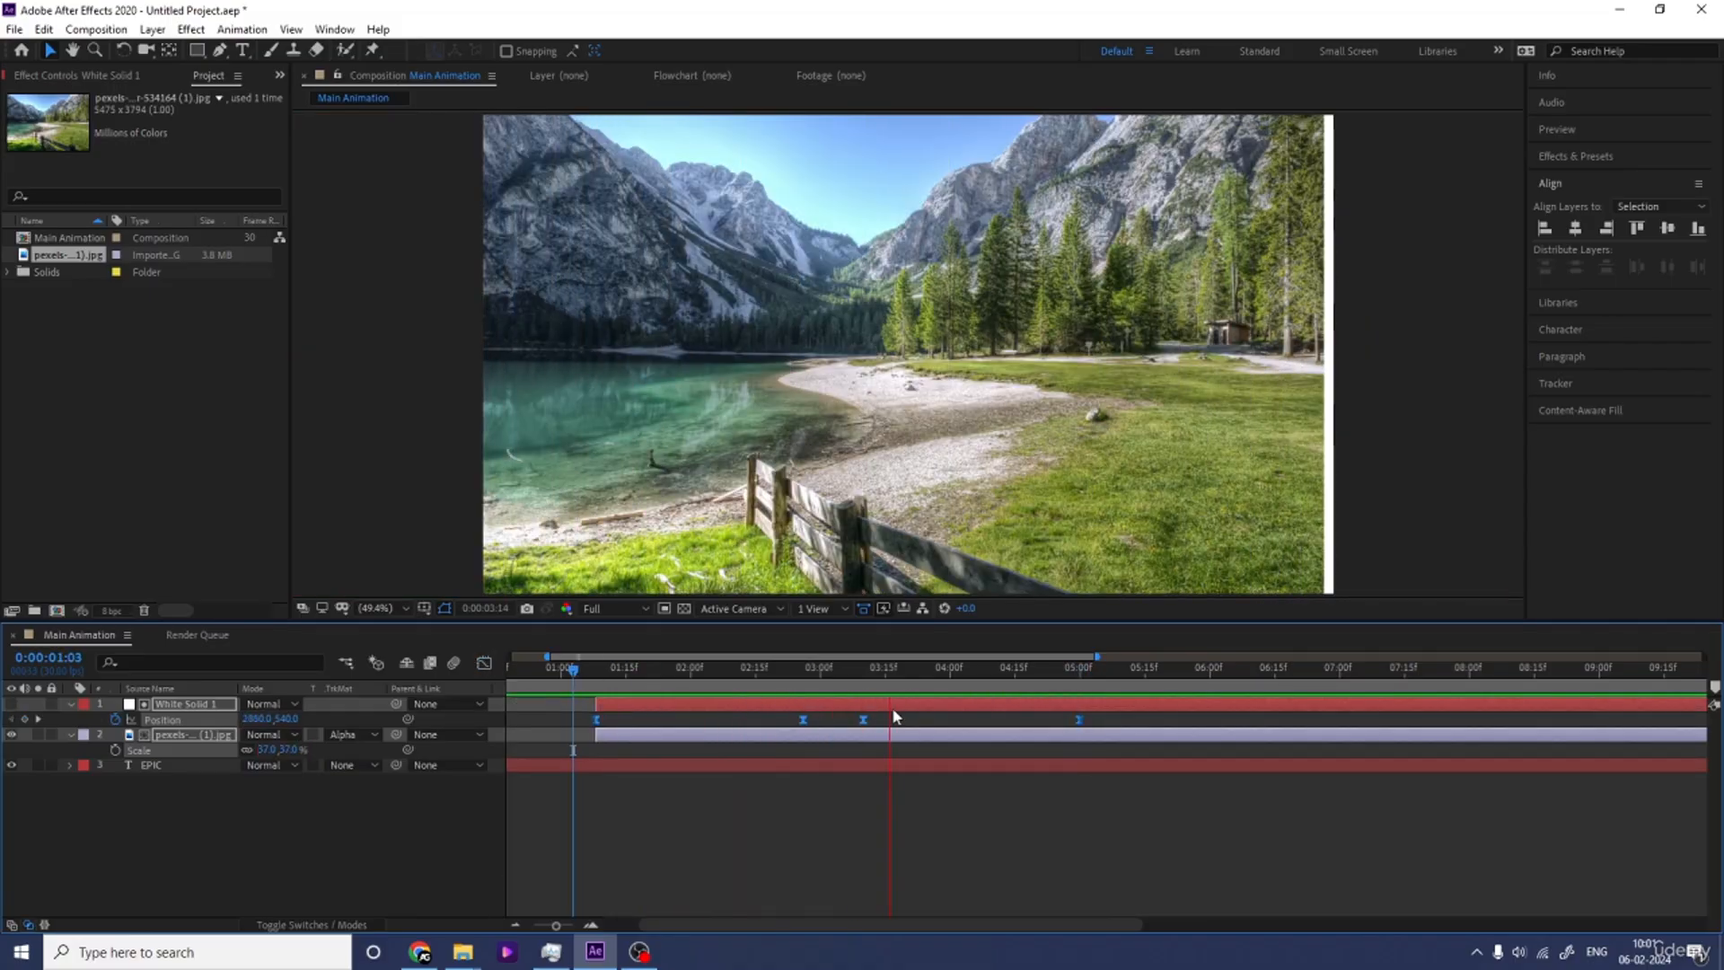
{"action": "key", "text": "space"}
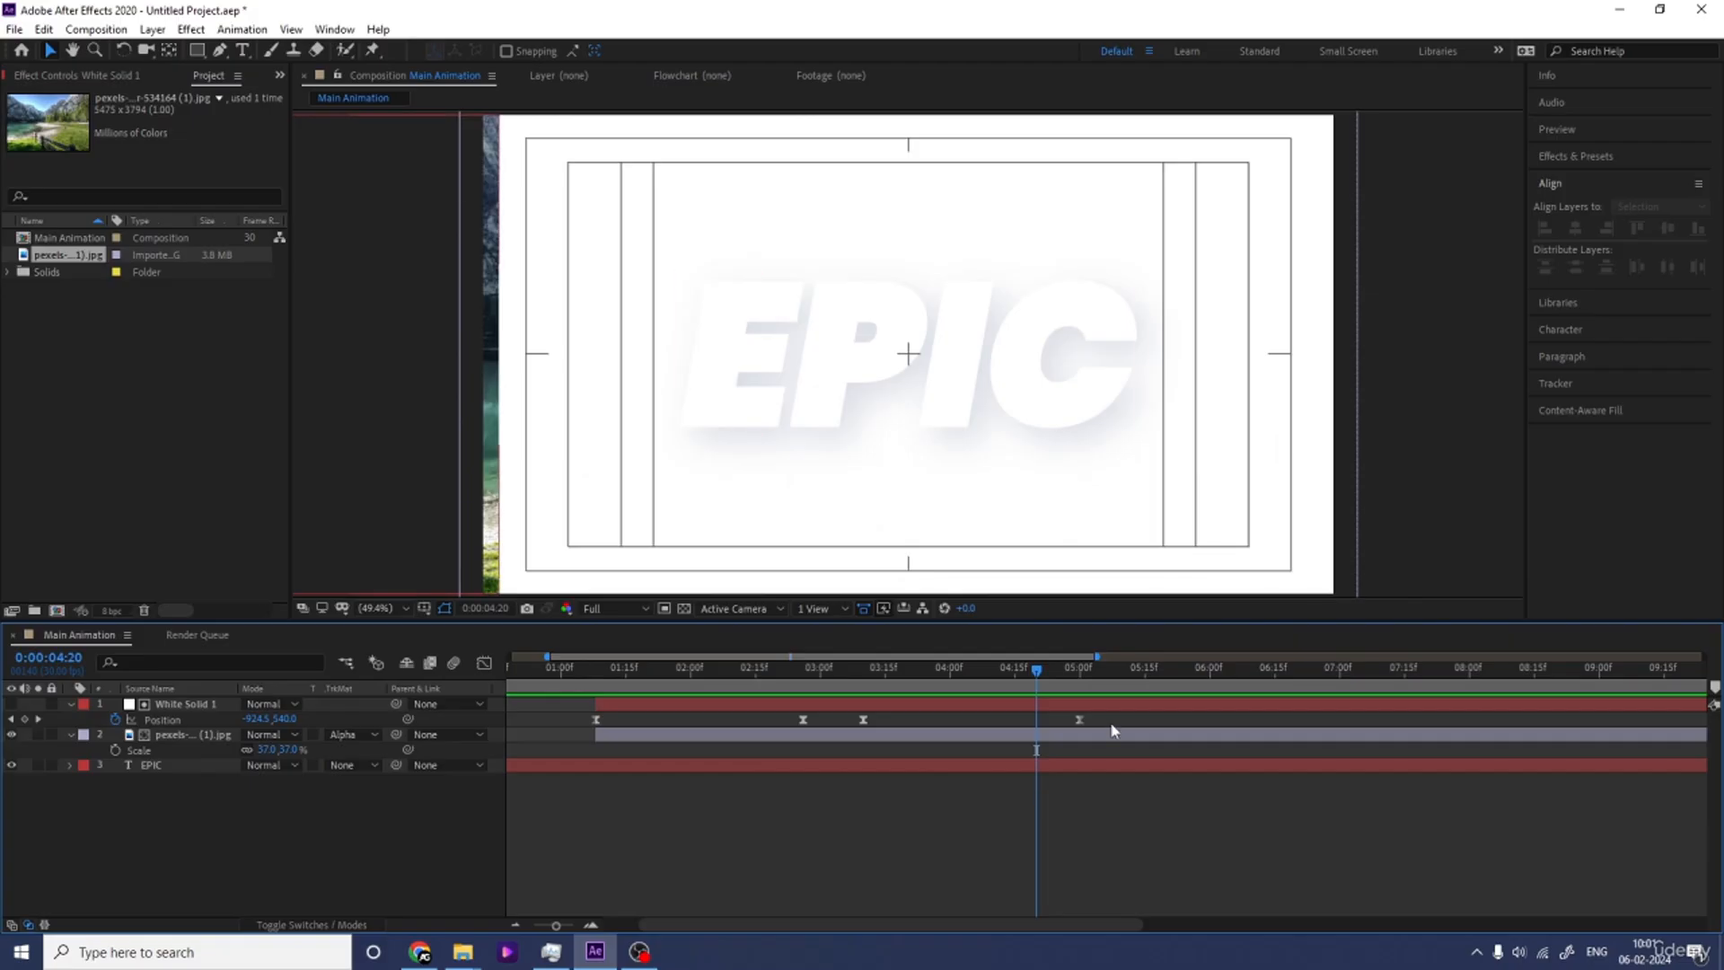
Shift the solid's last two Position keyframes earlier so the exit starts at about 3:01, and preview the result.
{"action": "left_click_drag", "start_coordinate": [864, 720], "coordinate": [825, 722]}
{"action": "left_click", "coordinate": [587, 682]}
{"action": "key", "text": "space"}
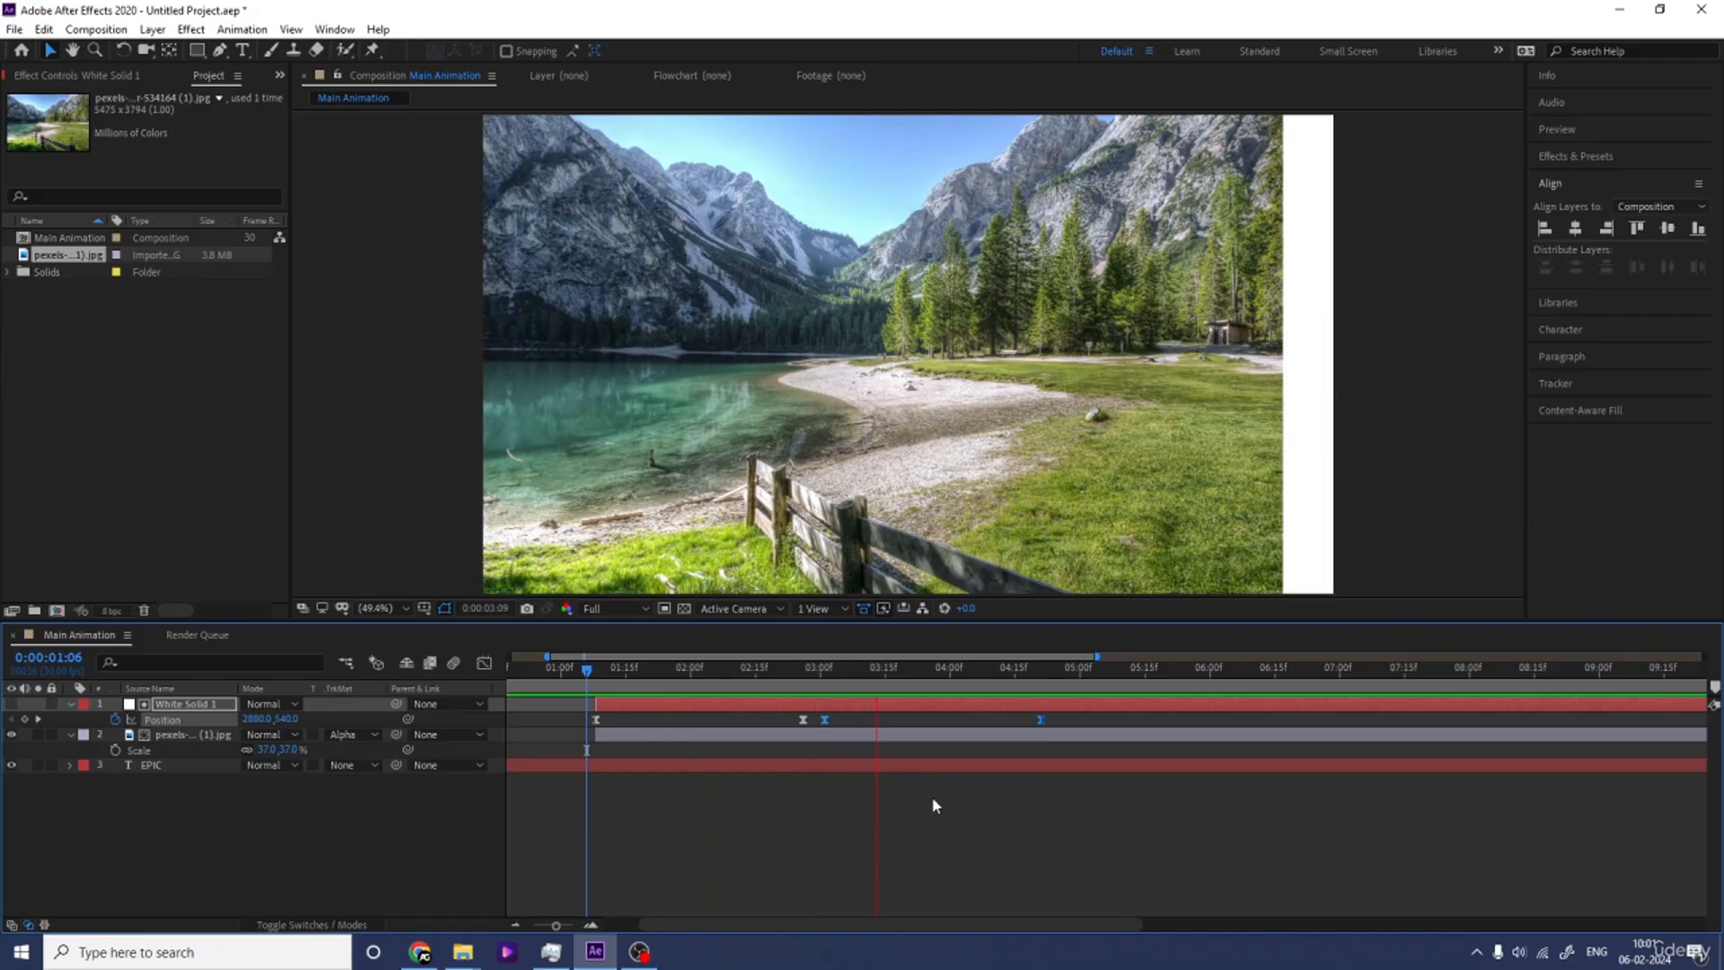
{"action": "key", "text": "space"}
Duplicate the landscape image layer and place the copy between the original image and the EPIC text.
{"action": "scroll", "coordinate": [959, 827], "scroll_direction": "down", "scroll_amount": 5}
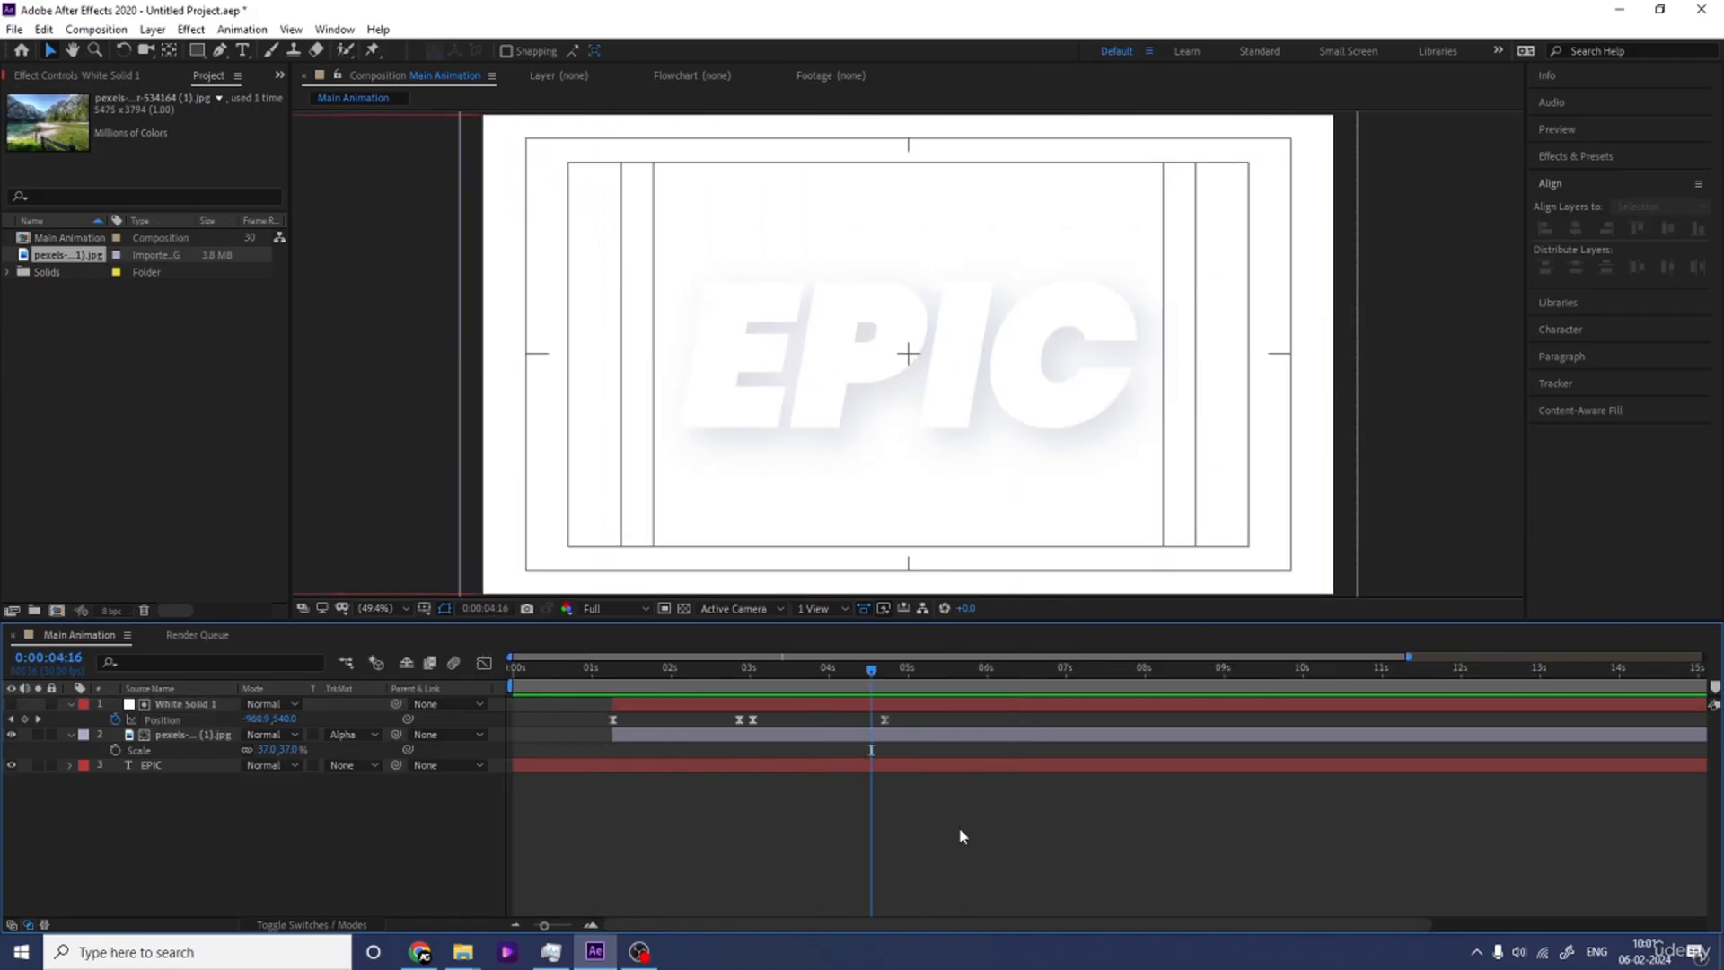
{"action": "left_click", "coordinate": [196, 735]}
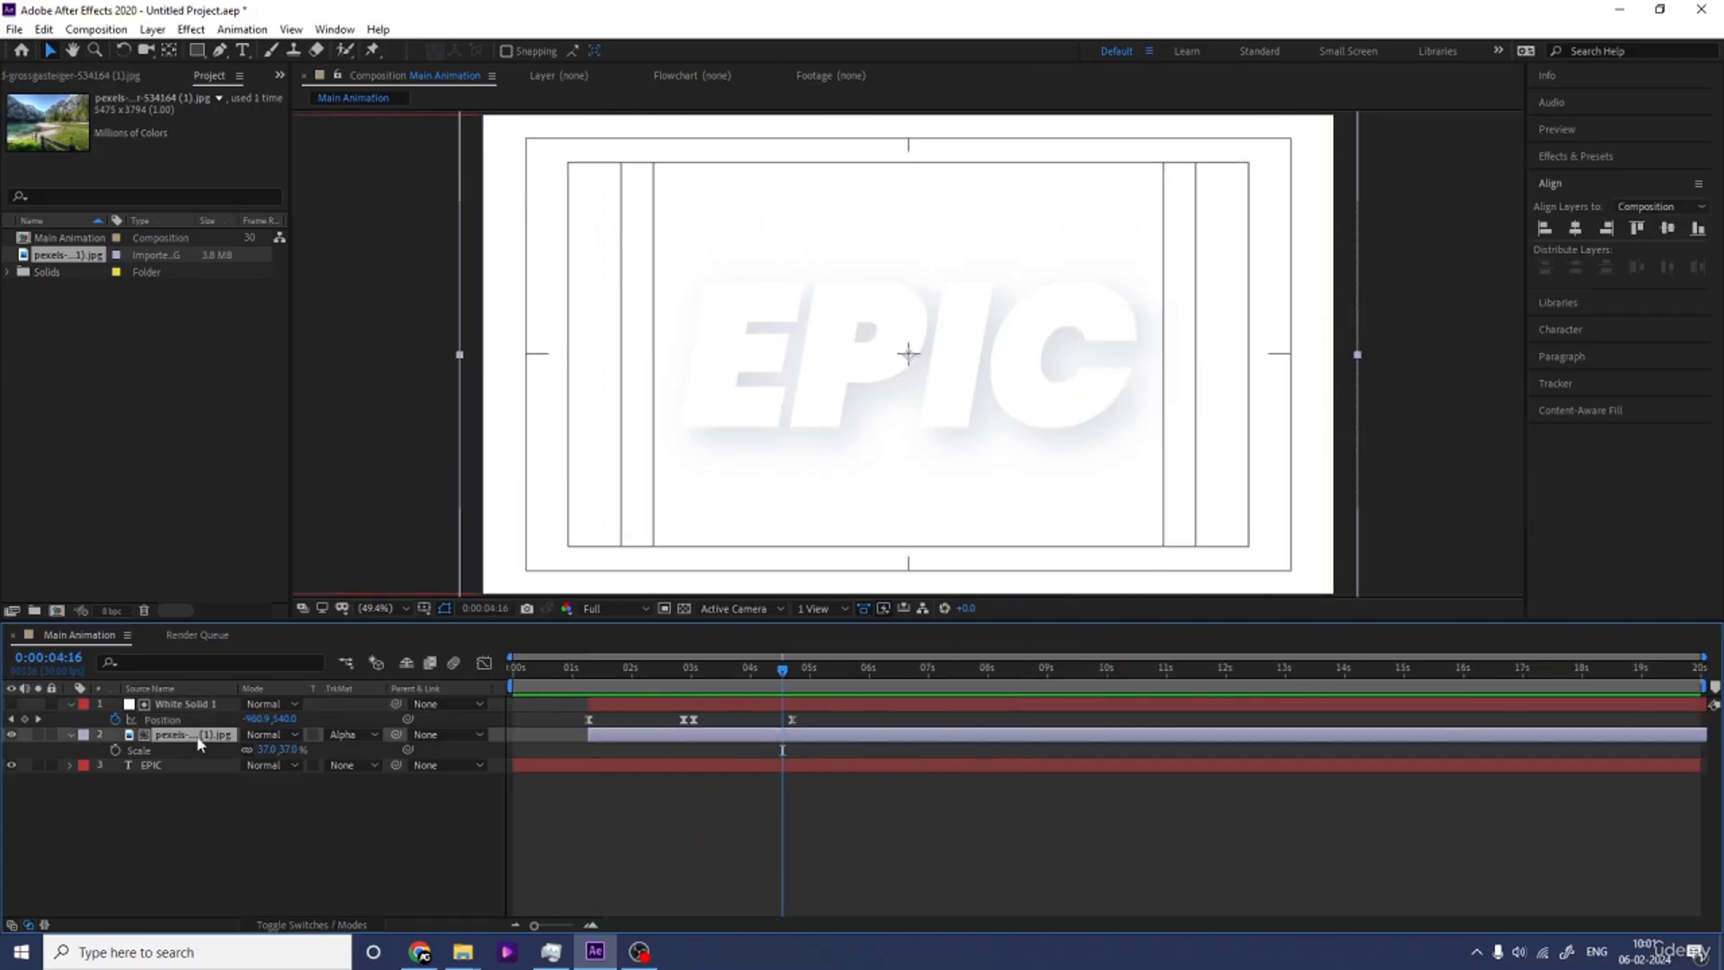
{"action": "key", "text": "ctrl+d"}
{"action": "key", "text": "ctrl+shift+bracketright"}
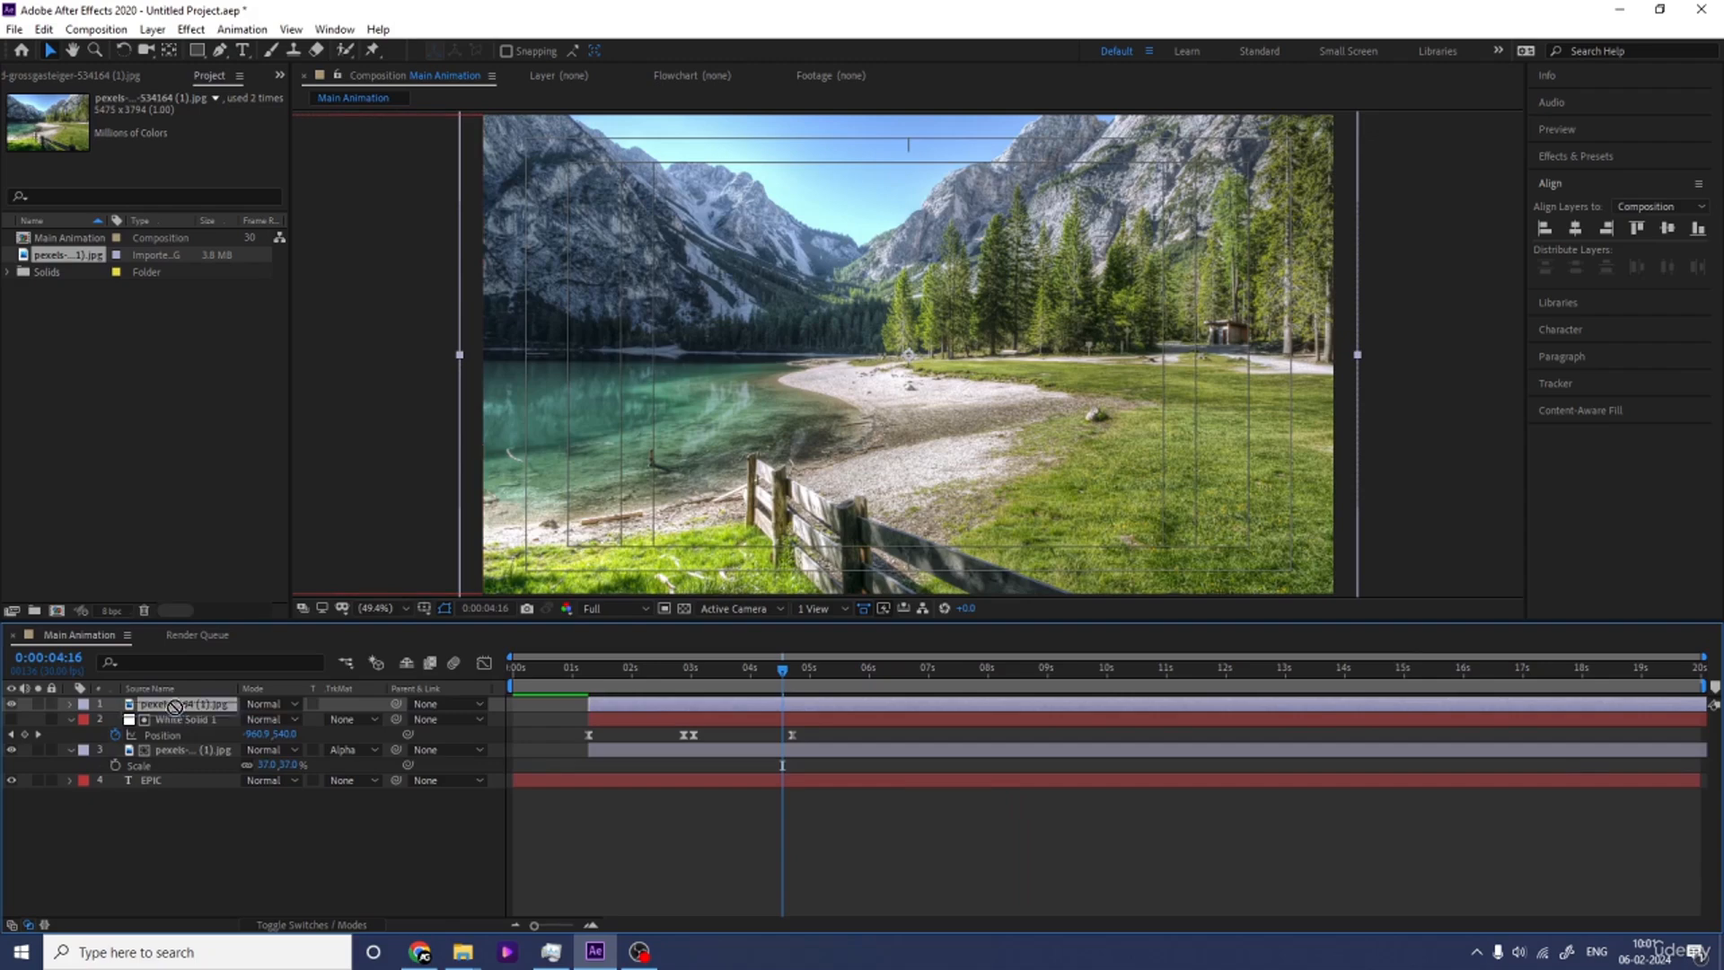
{"action": "left_click_drag", "start_coordinate": [189, 745], "coordinate": [190, 747]}
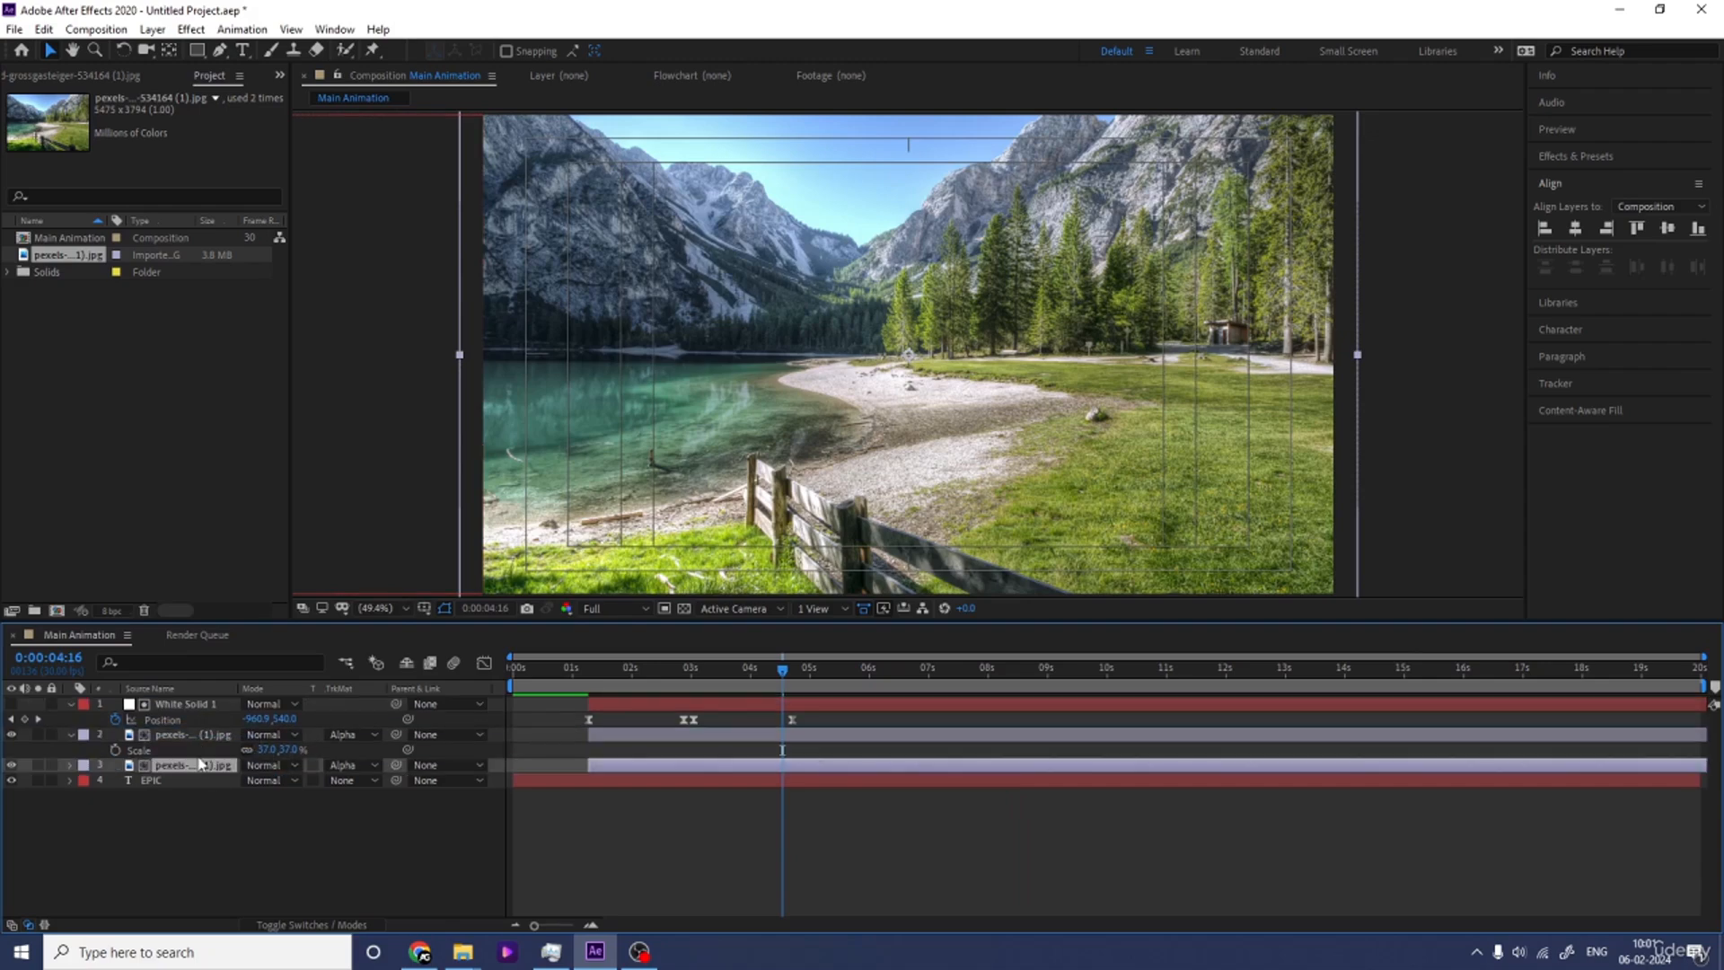
Duplicate the EPIC text as a hidden alpha matte directly above the lower landscape image, and preview from the start.
{"action": "left_click", "coordinate": [156, 781]}
{"action": "key", "text": "ctrl+d"}
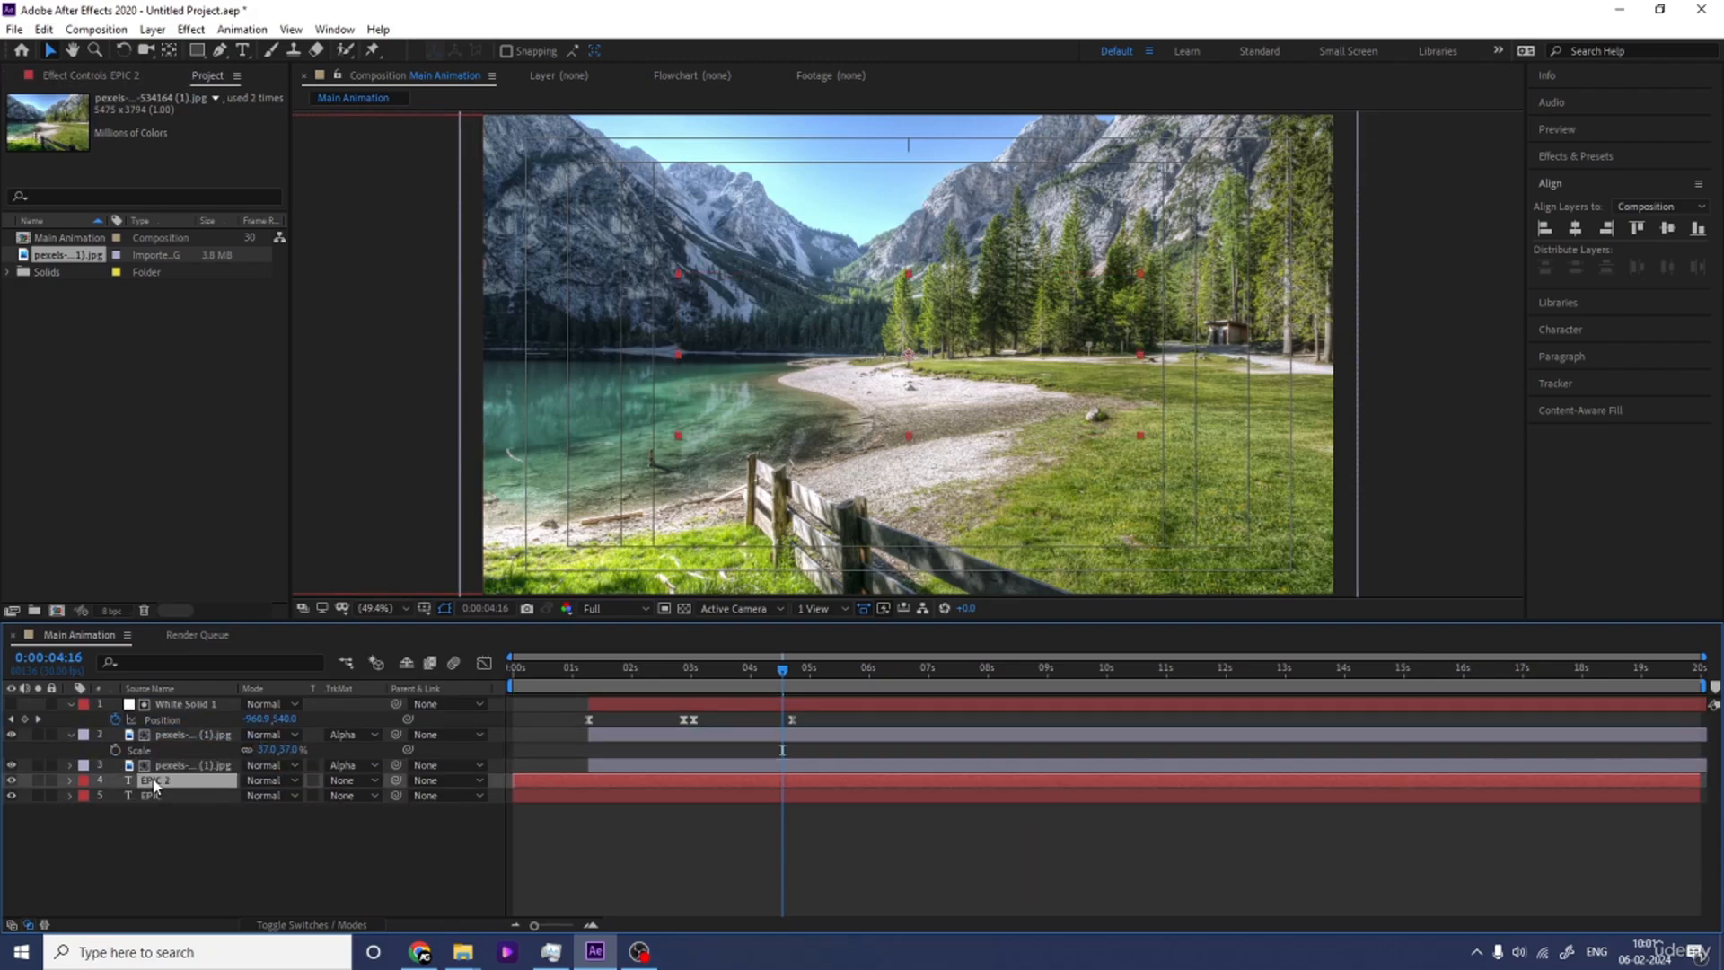
{"action": "key", "text": "ctrl+bracketright"}
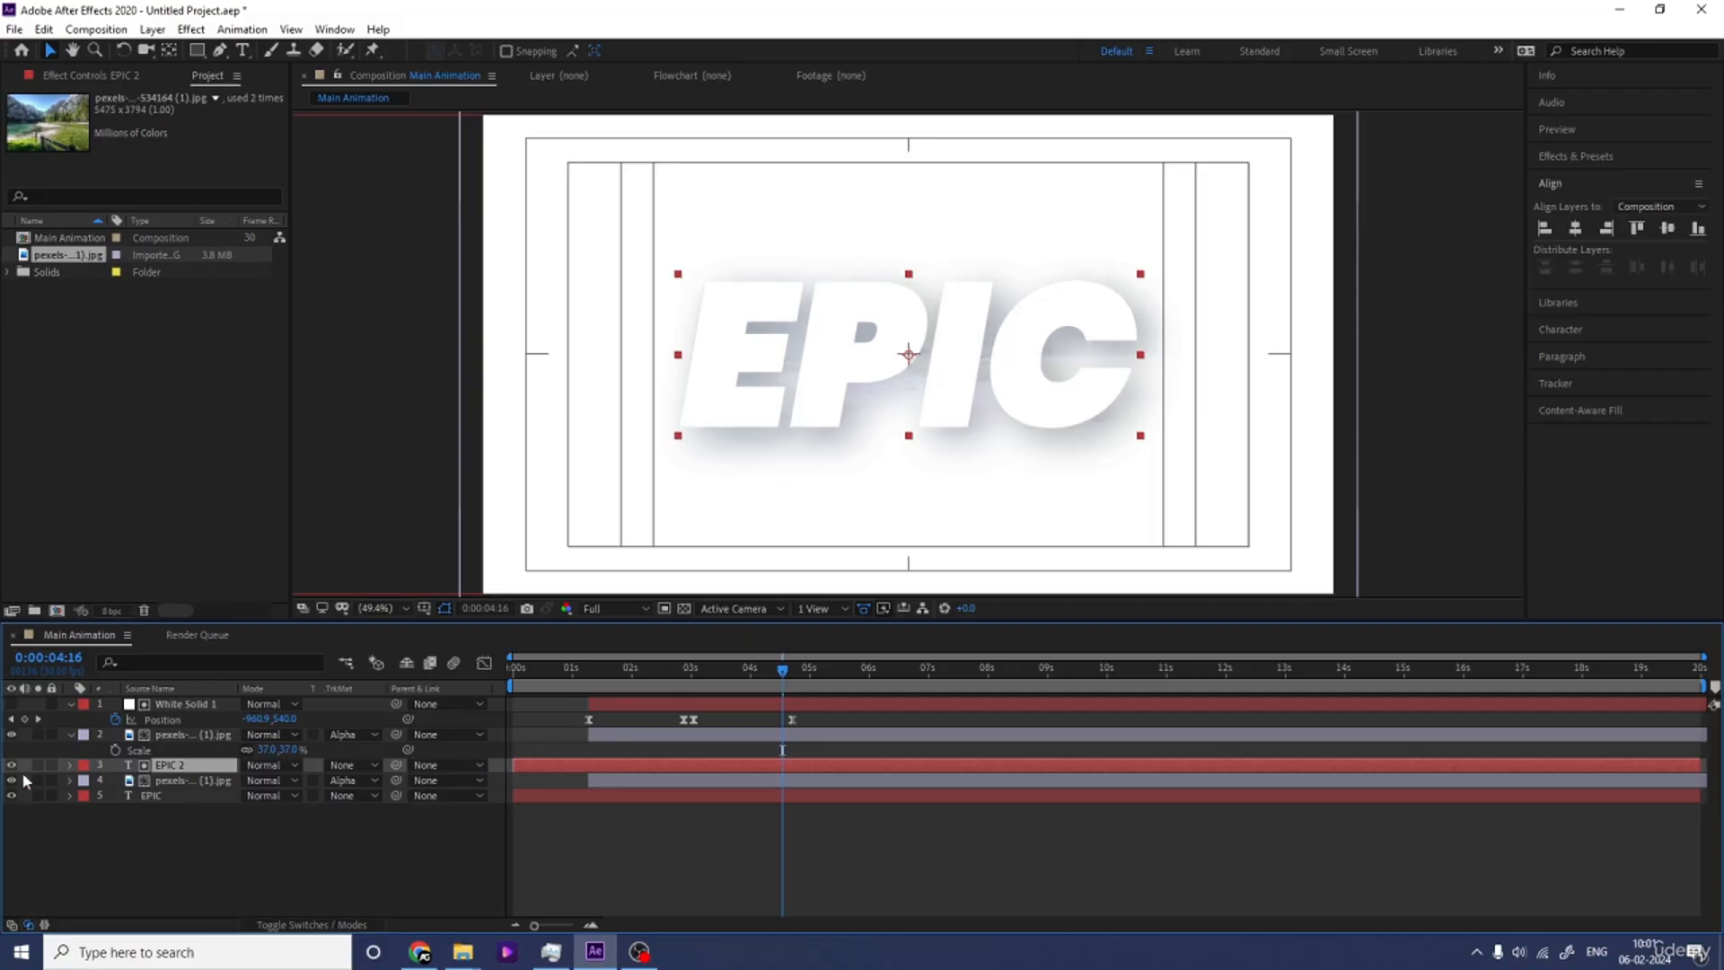
{"action": "left_click", "coordinate": [11, 765]}
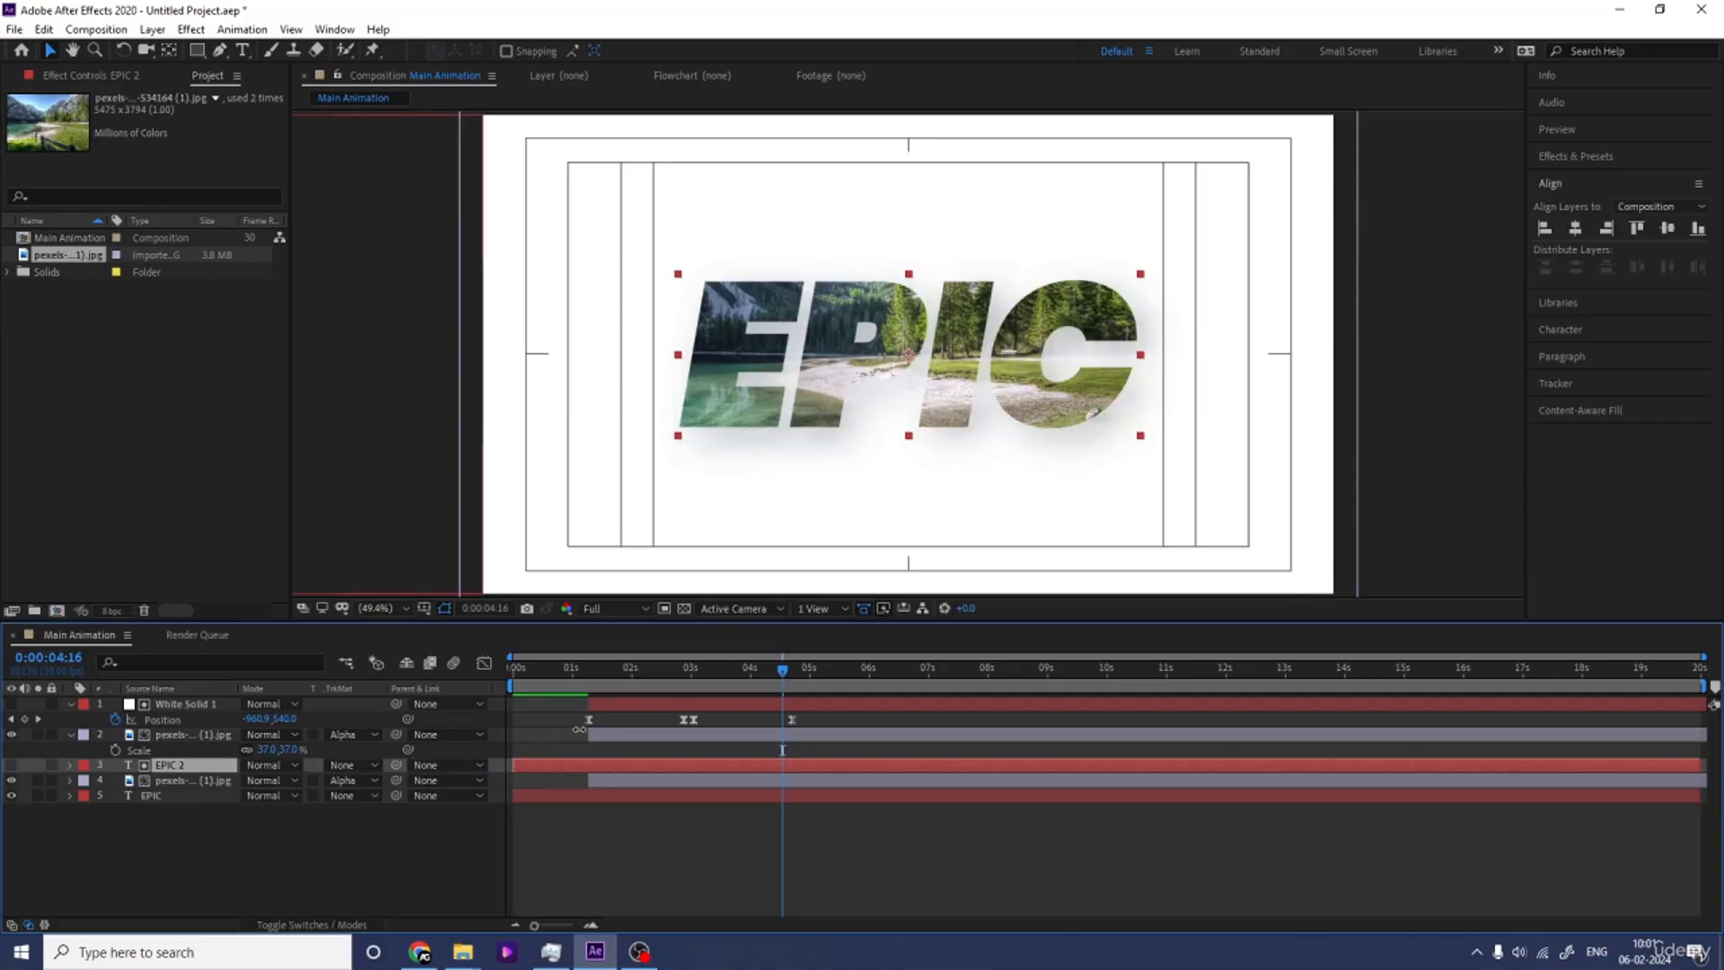
{"action": "key", "text": "Home"}
{"action": "key", "text": "space"}
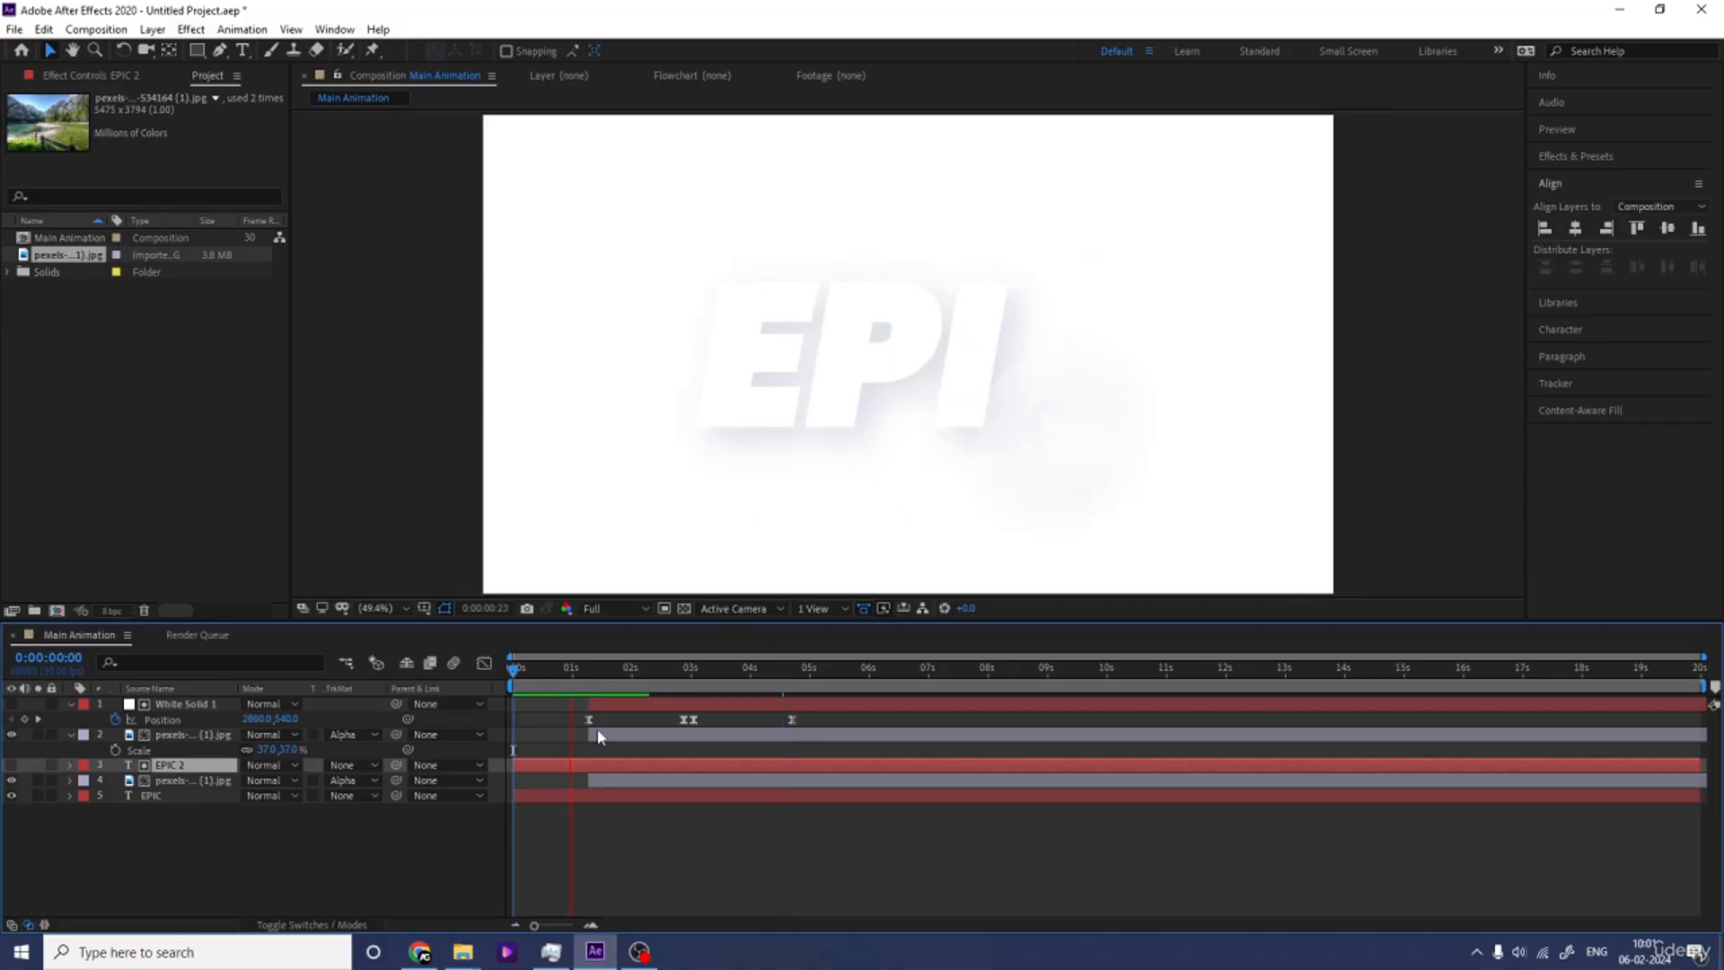
{"action": "key", "text": "space"}
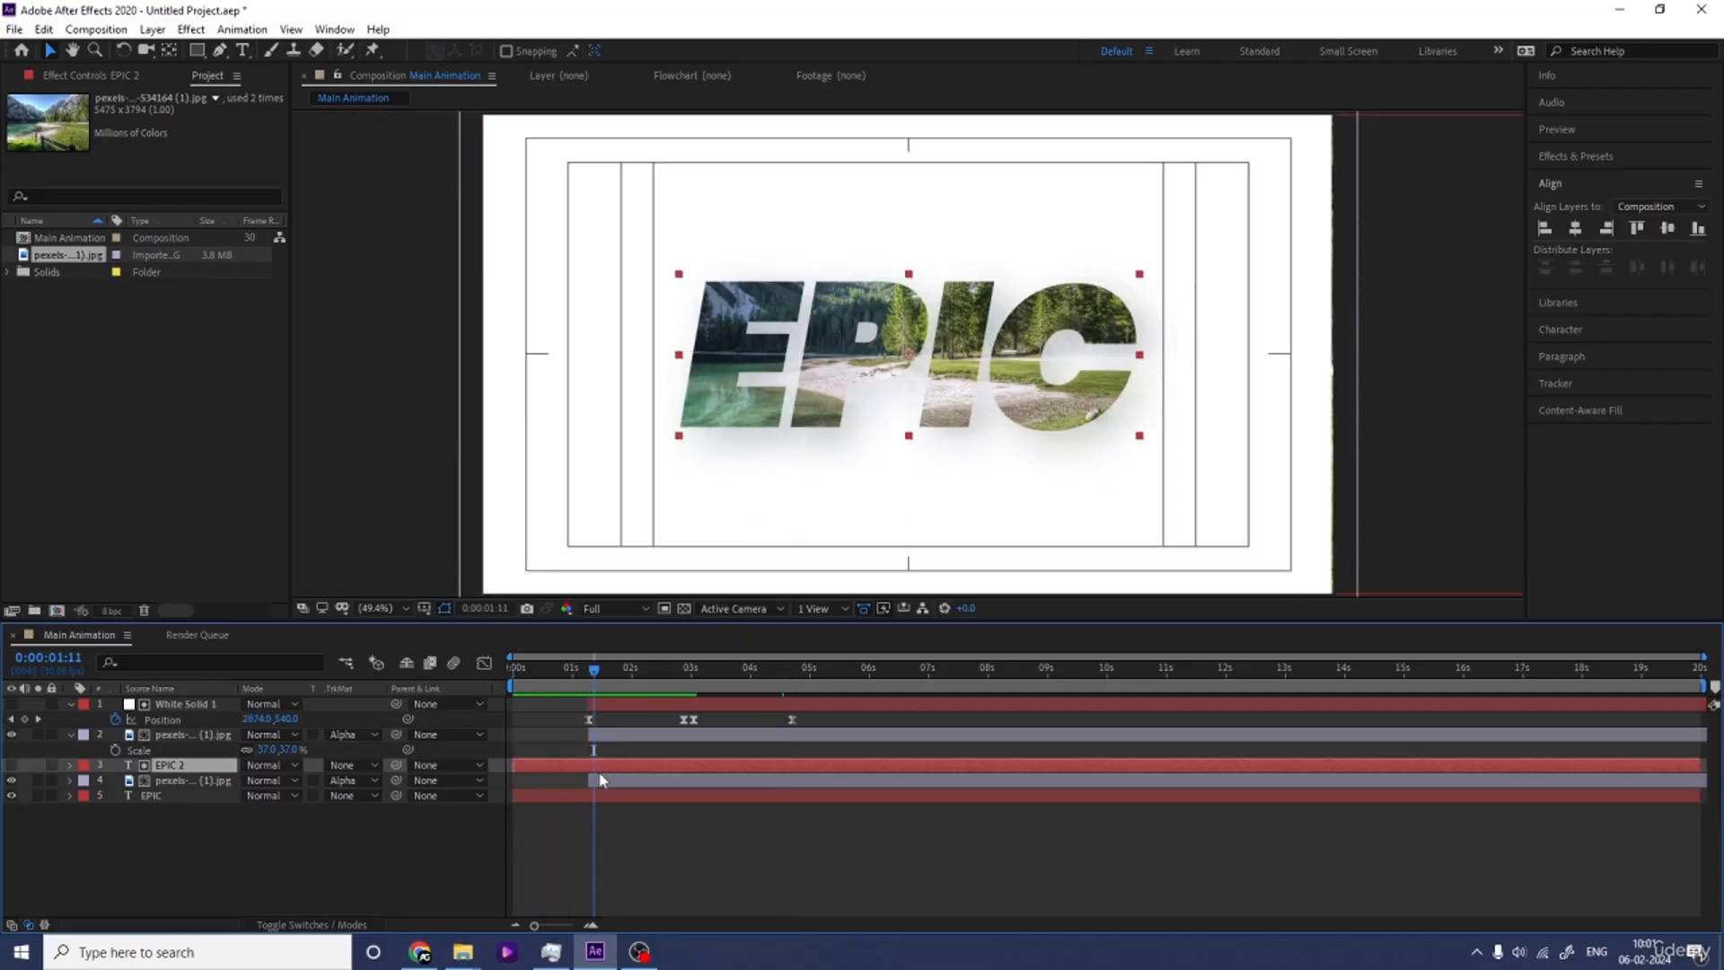
Move the EPIC 2 matte layer to begin at 0:00:01:08 and preview the animation from there.
{"action": "left_click", "coordinate": [589, 684]}
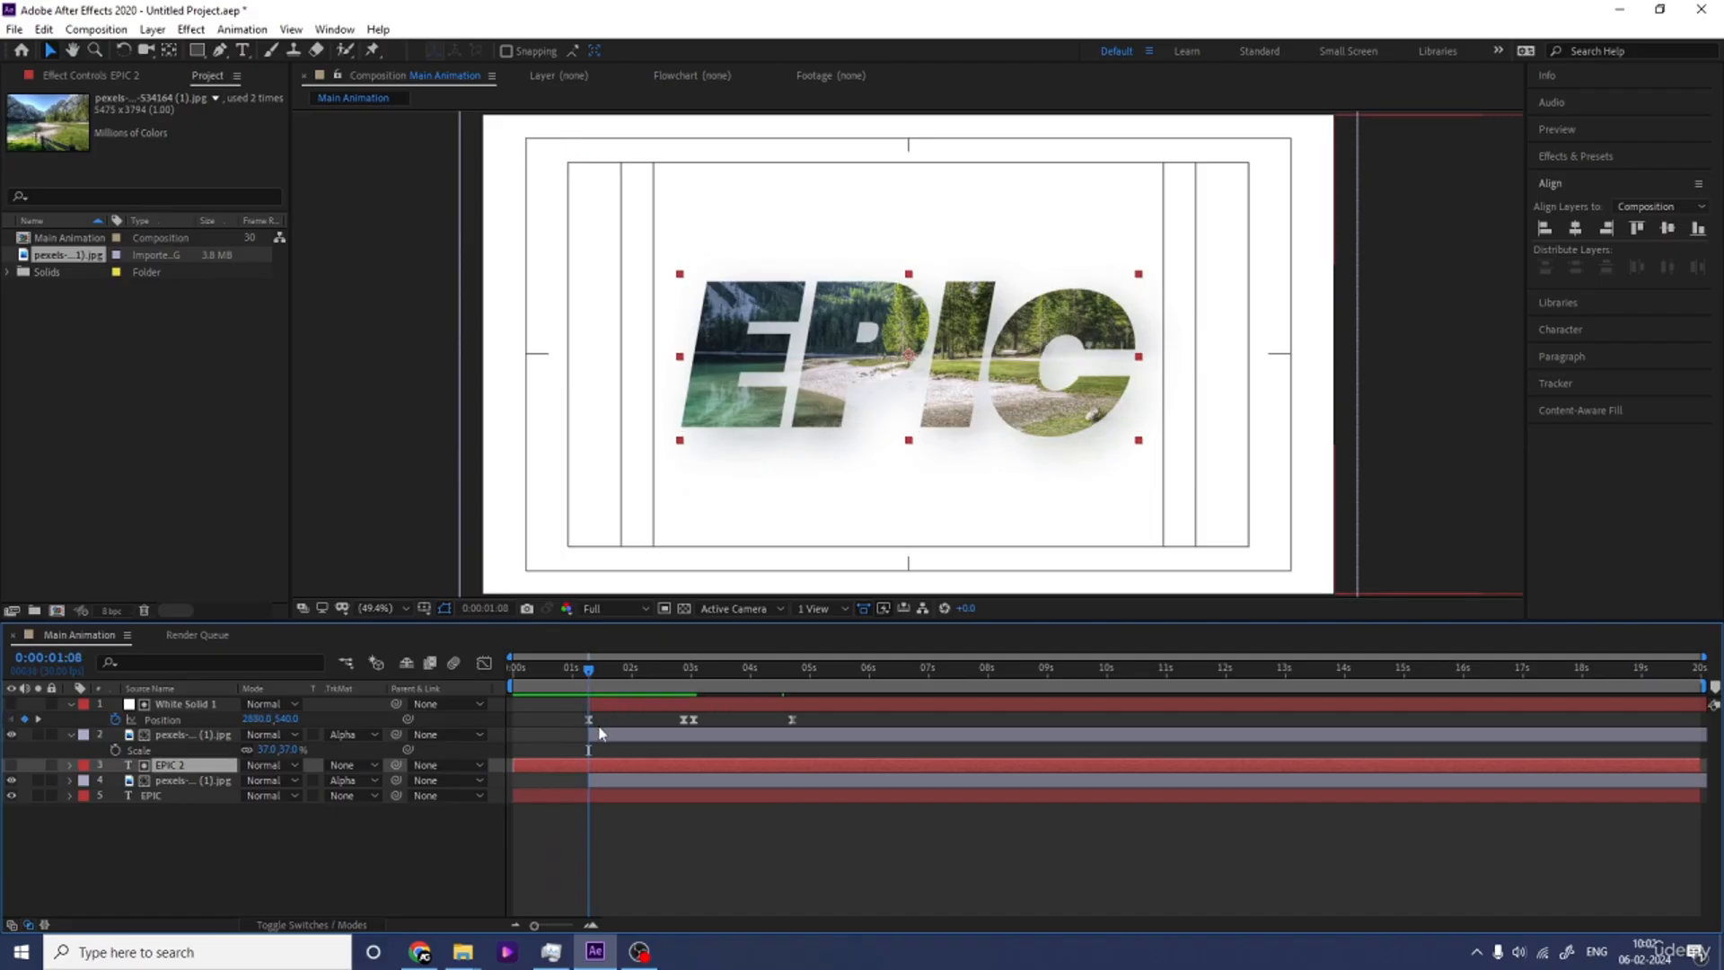
{"action": "key", "text": "alt+["}
{"action": "key", "text": "space"}
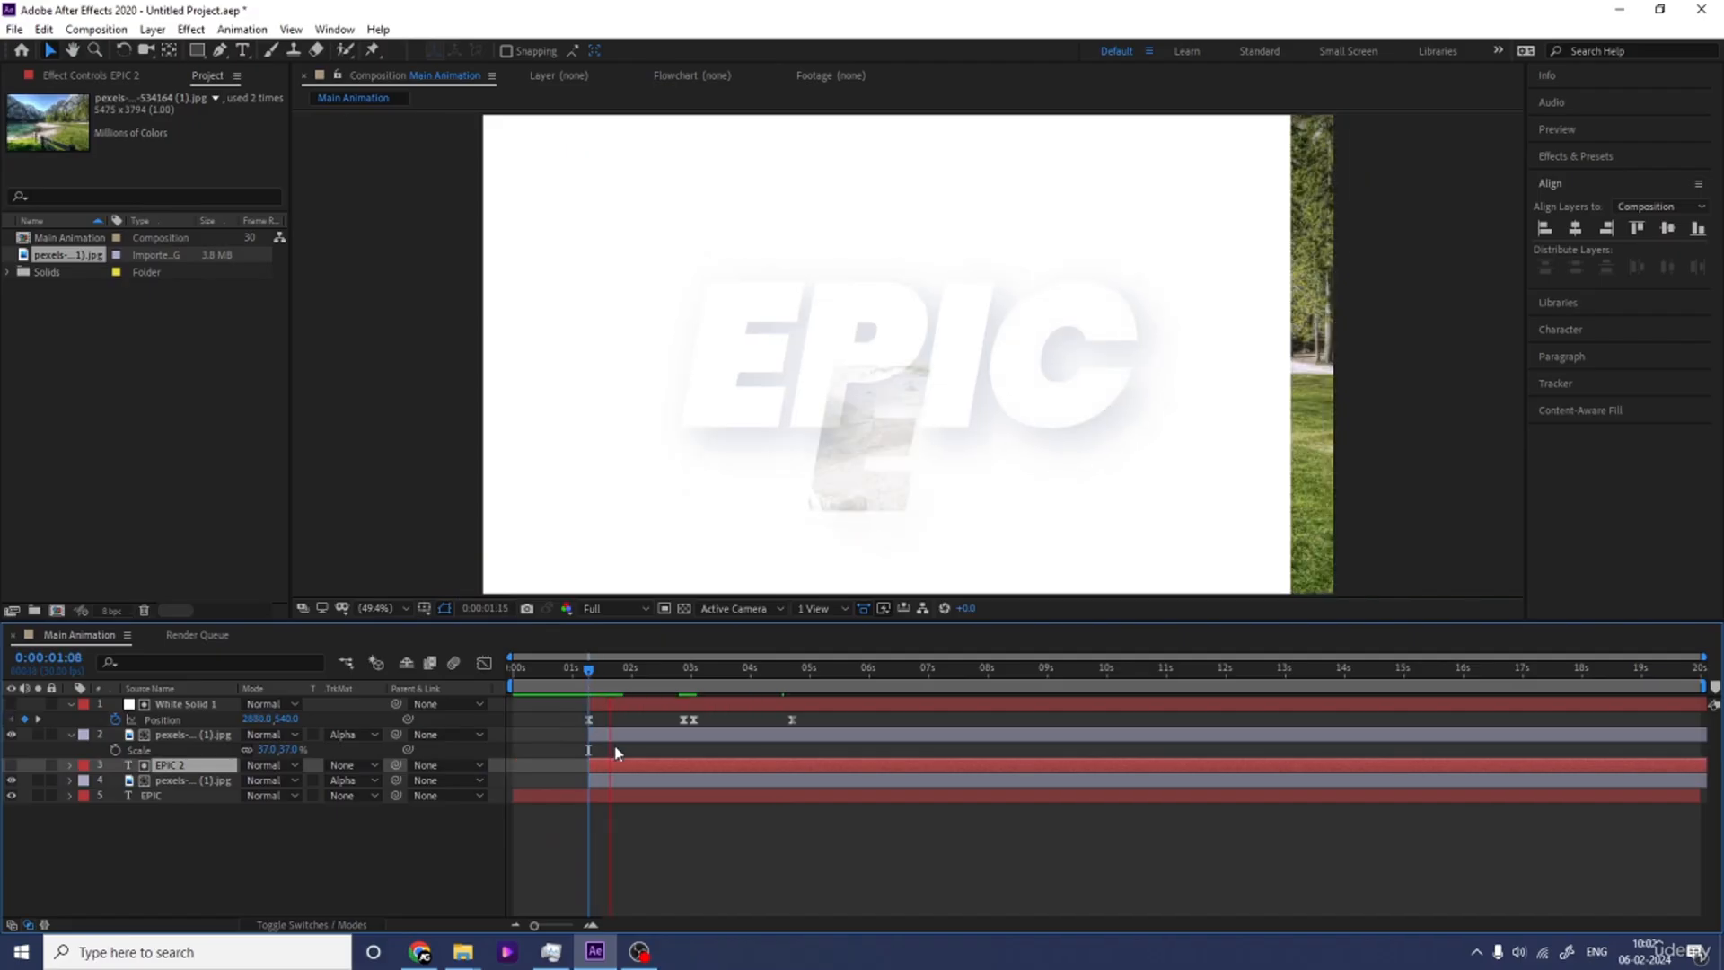
Remove EPIC 2's Range Selector Start keyframes, keeping Start at 100%, begin the layer at 0:00:02:24, and preview the animation.
{"action": "key", "text": "u"}
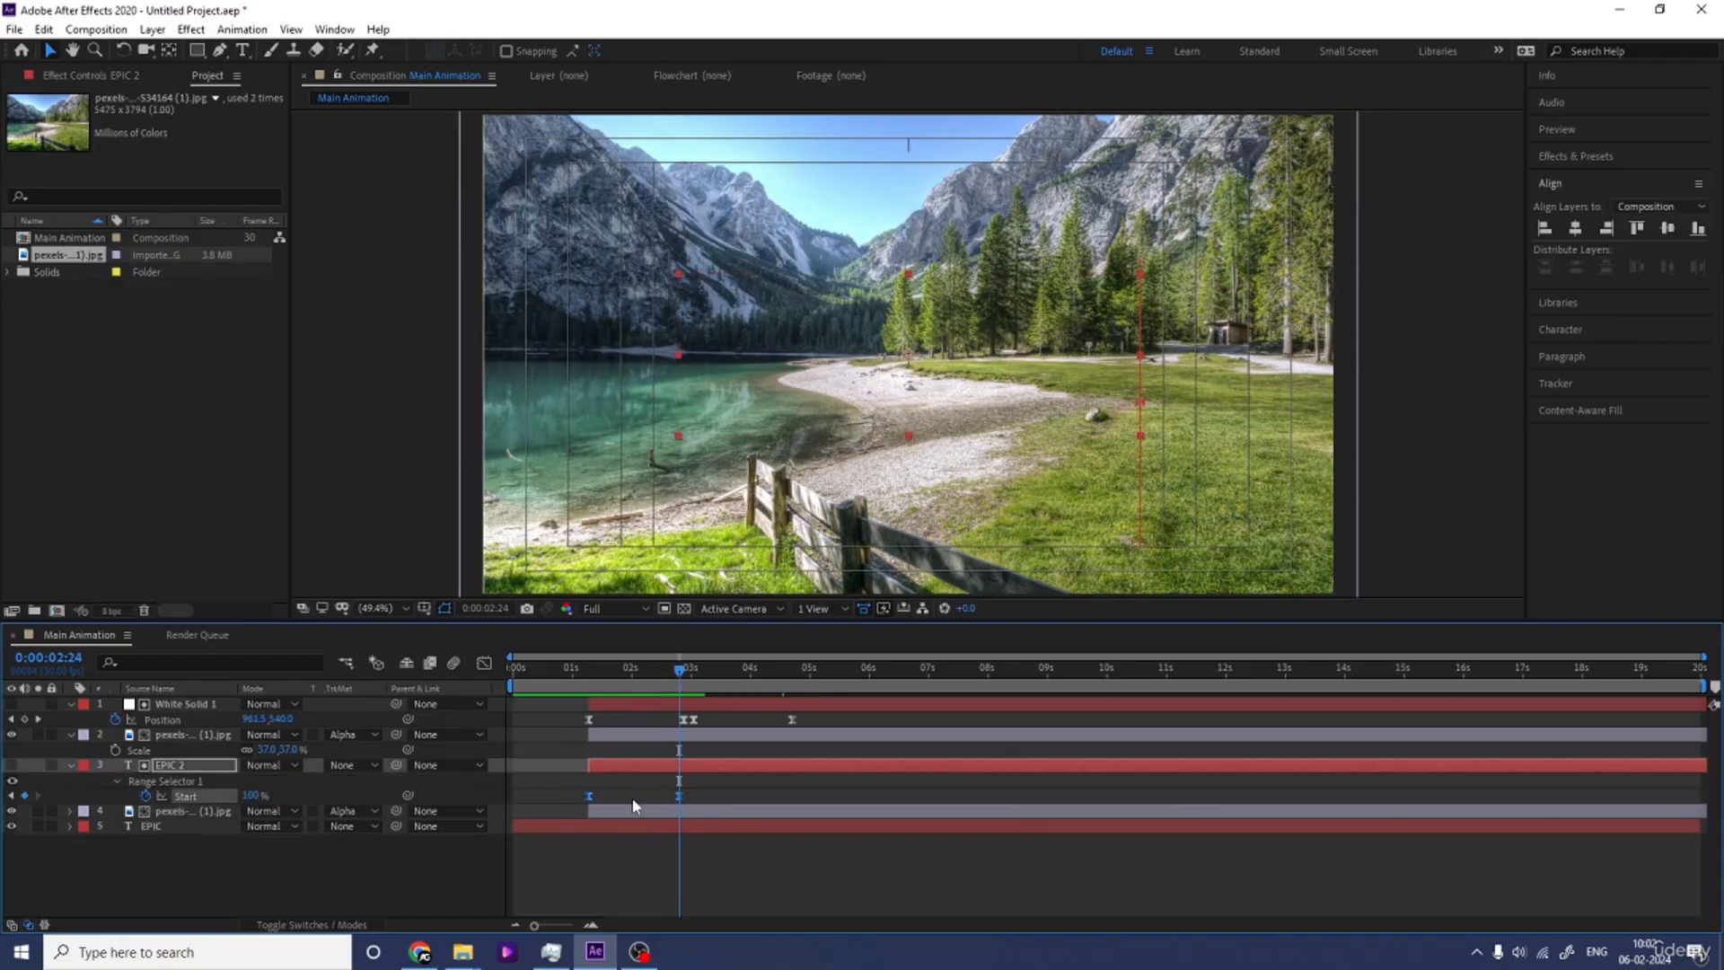
{"action": "left_click_drag", "start_coordinate": [623, 766], "coordinate": [716, 772]}
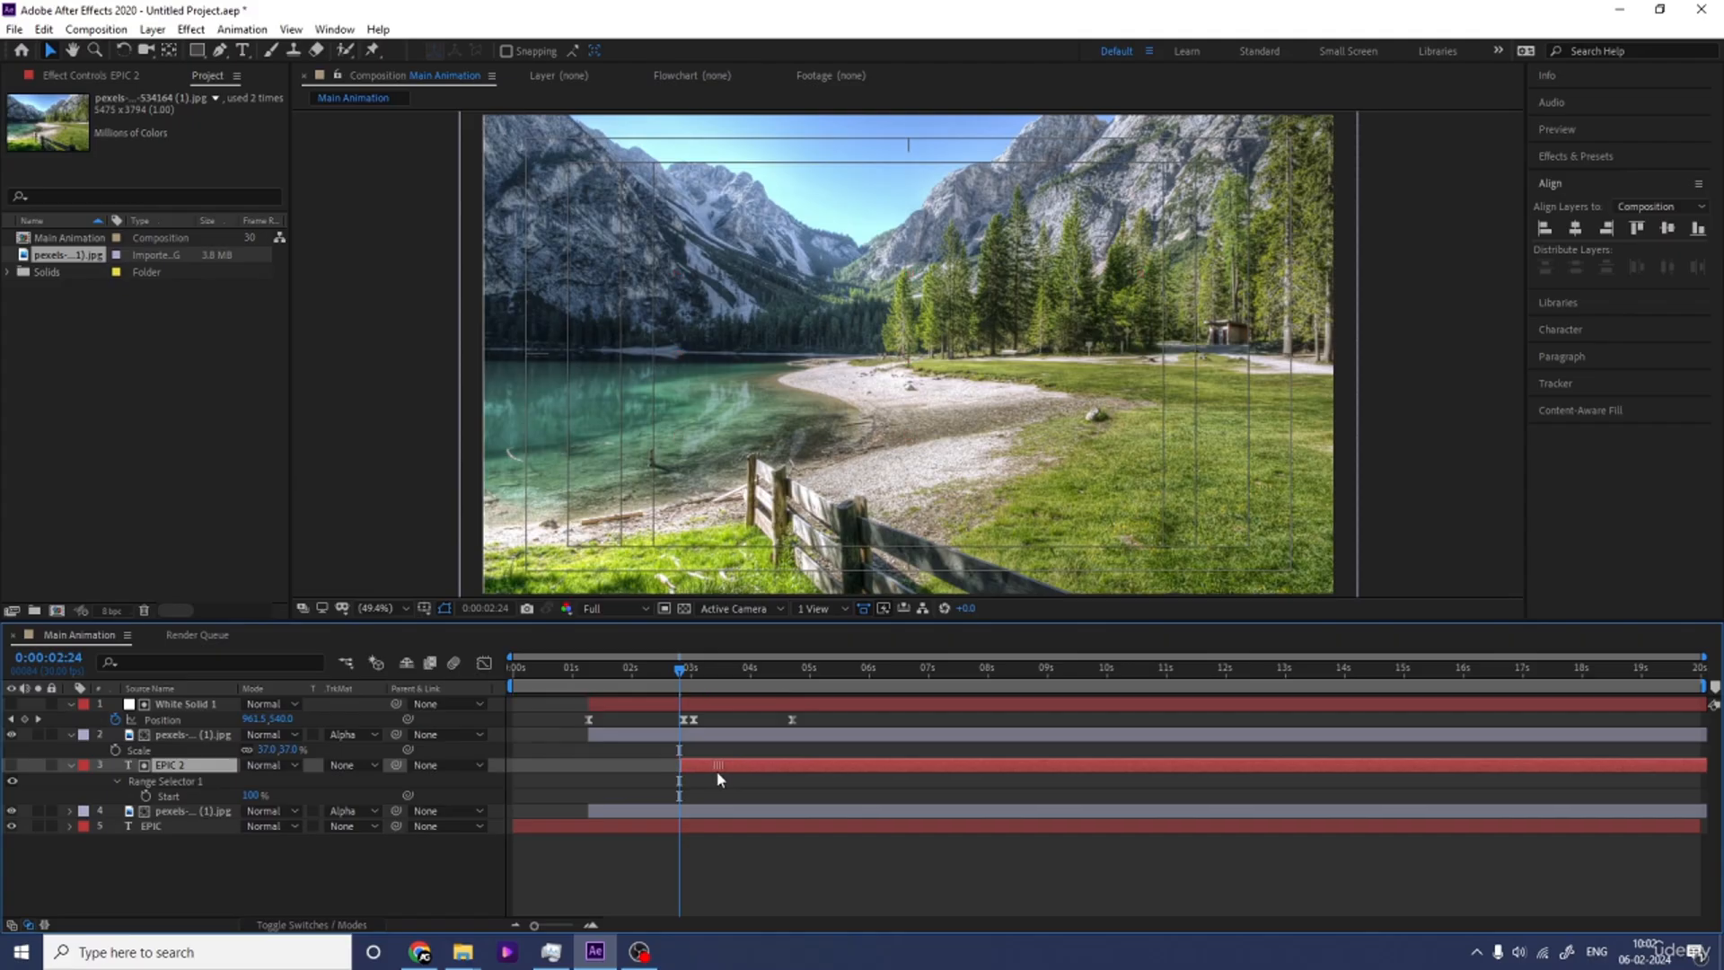
{"action": "key", "text": "space"}
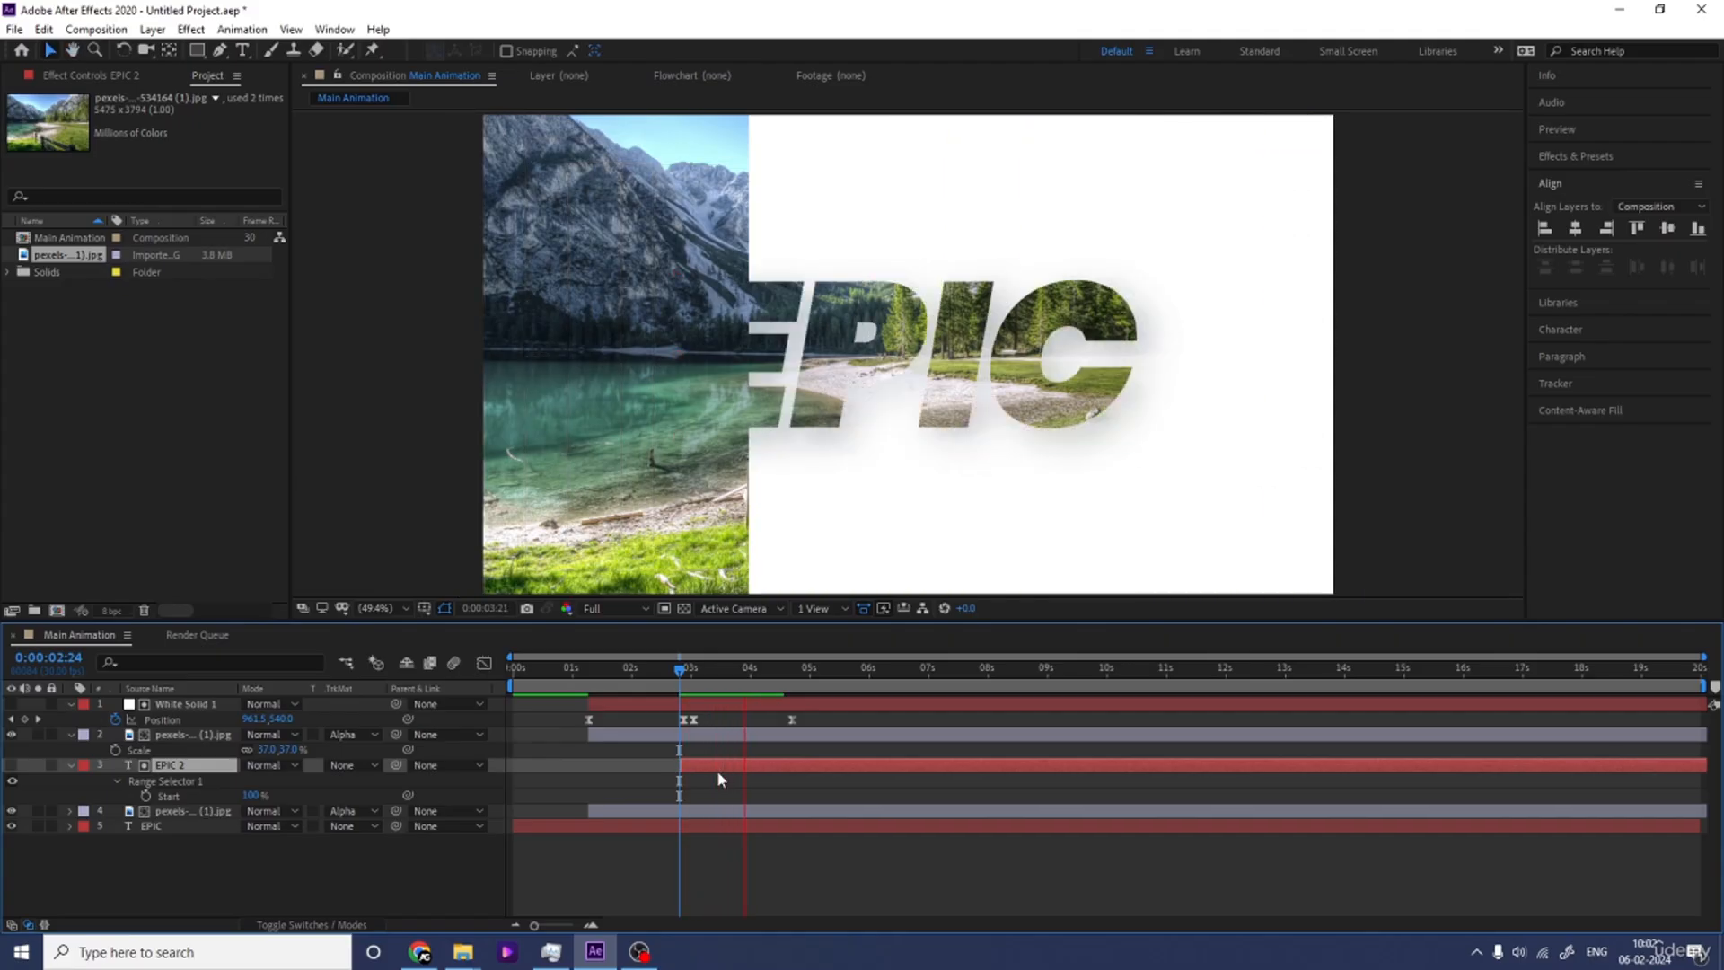
{"action": "left_click", "coordinate": [669, 696]}
{"action": "left_click", "coordinate": [551, 689]}
{"action": "key", "text": "space"}
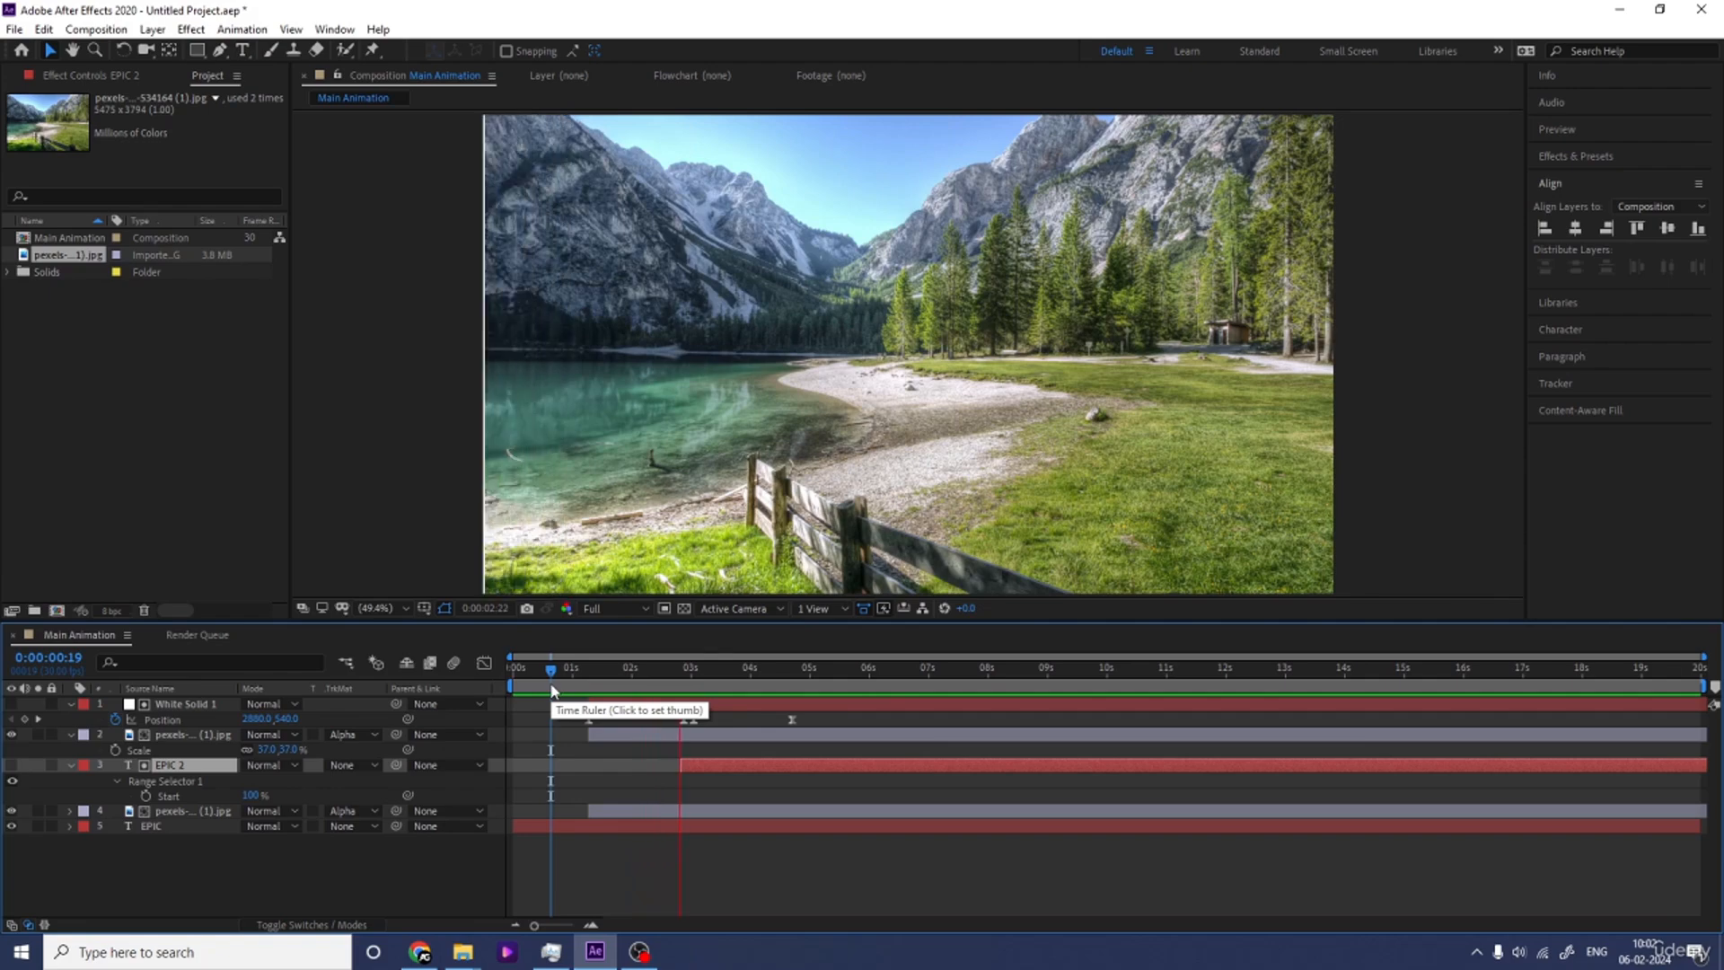
{"action": "key", "text": "space"}
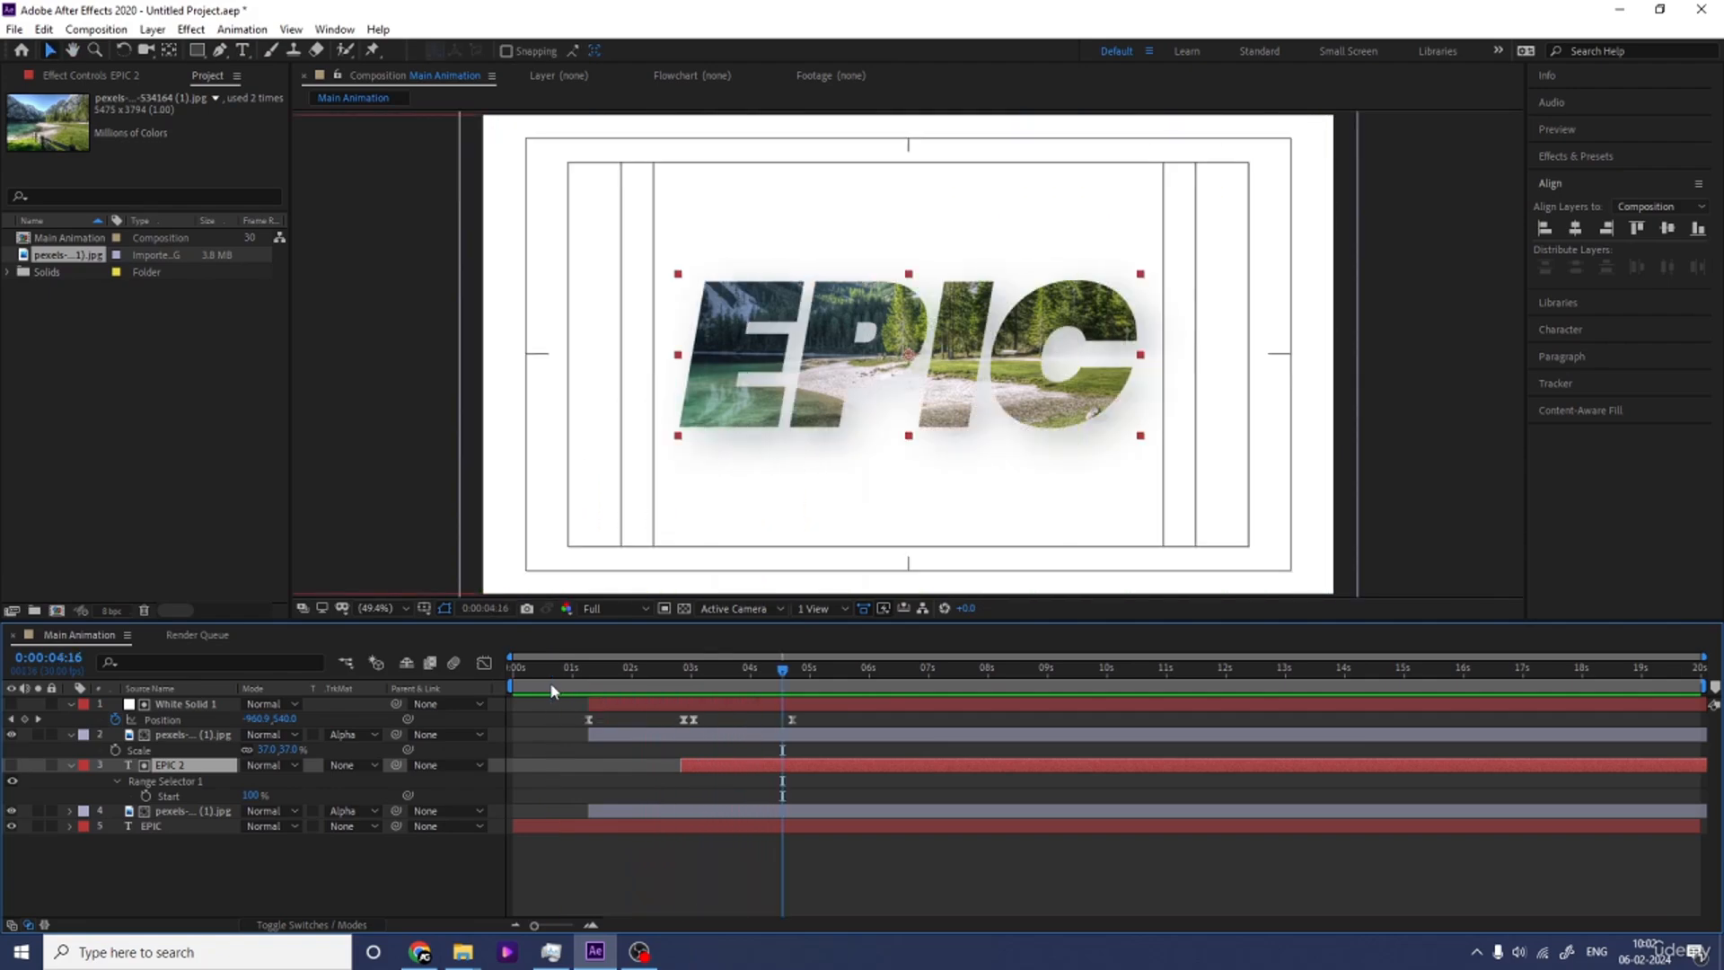
Collapse the layer properties and add a null object to the composition.
{"action": "left_click", "coordinate": [472, 866]}
{"action": "key", "text": "u"}
{"action": "right_click", "coordinate": [373, 861]}
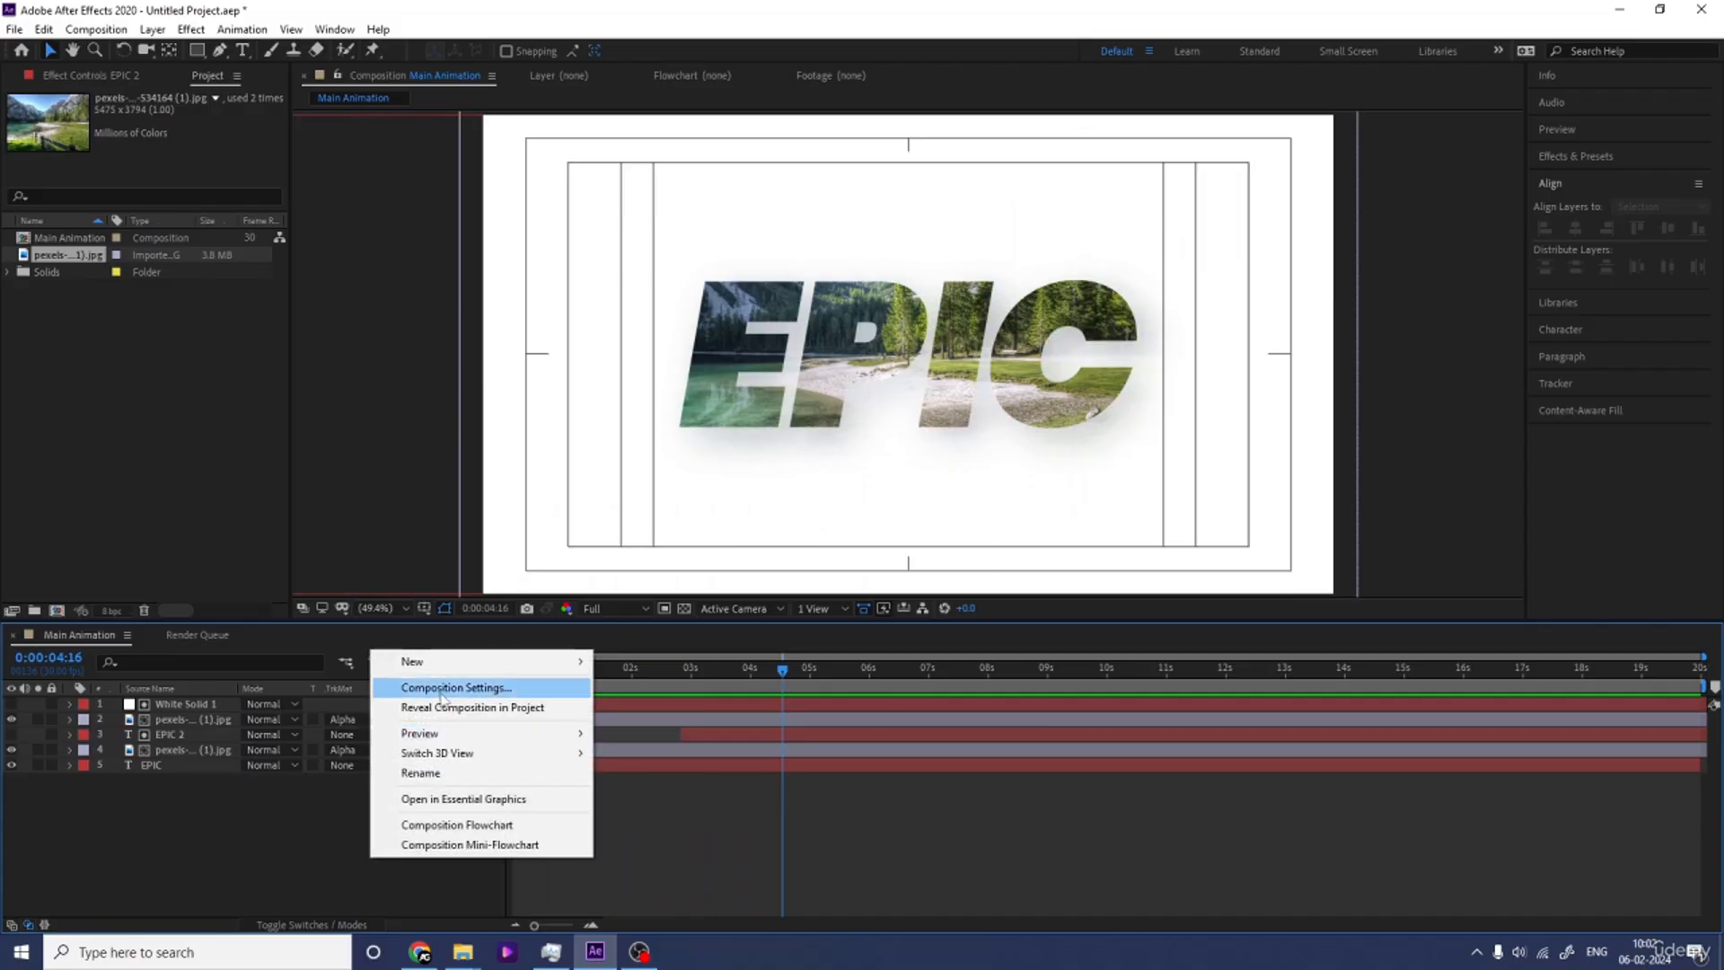
{"action": "mouse_move", "coordinate": [502, 662]}
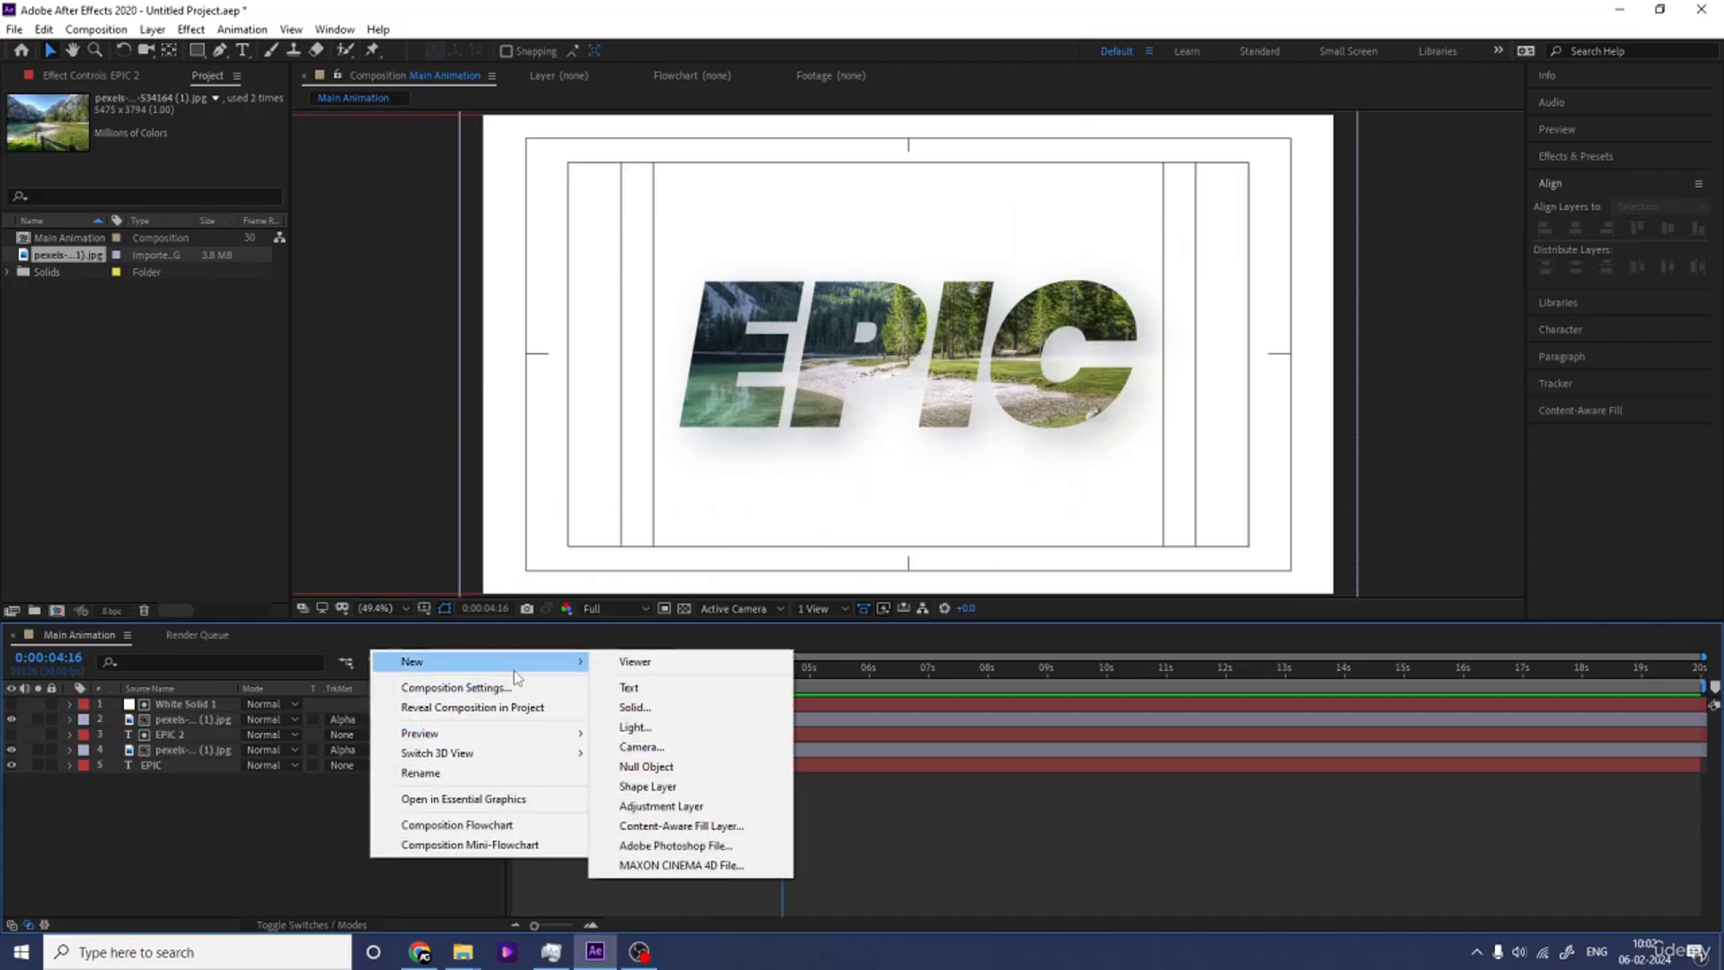
{"action": "left_click", "coordinate": [733, 772]}
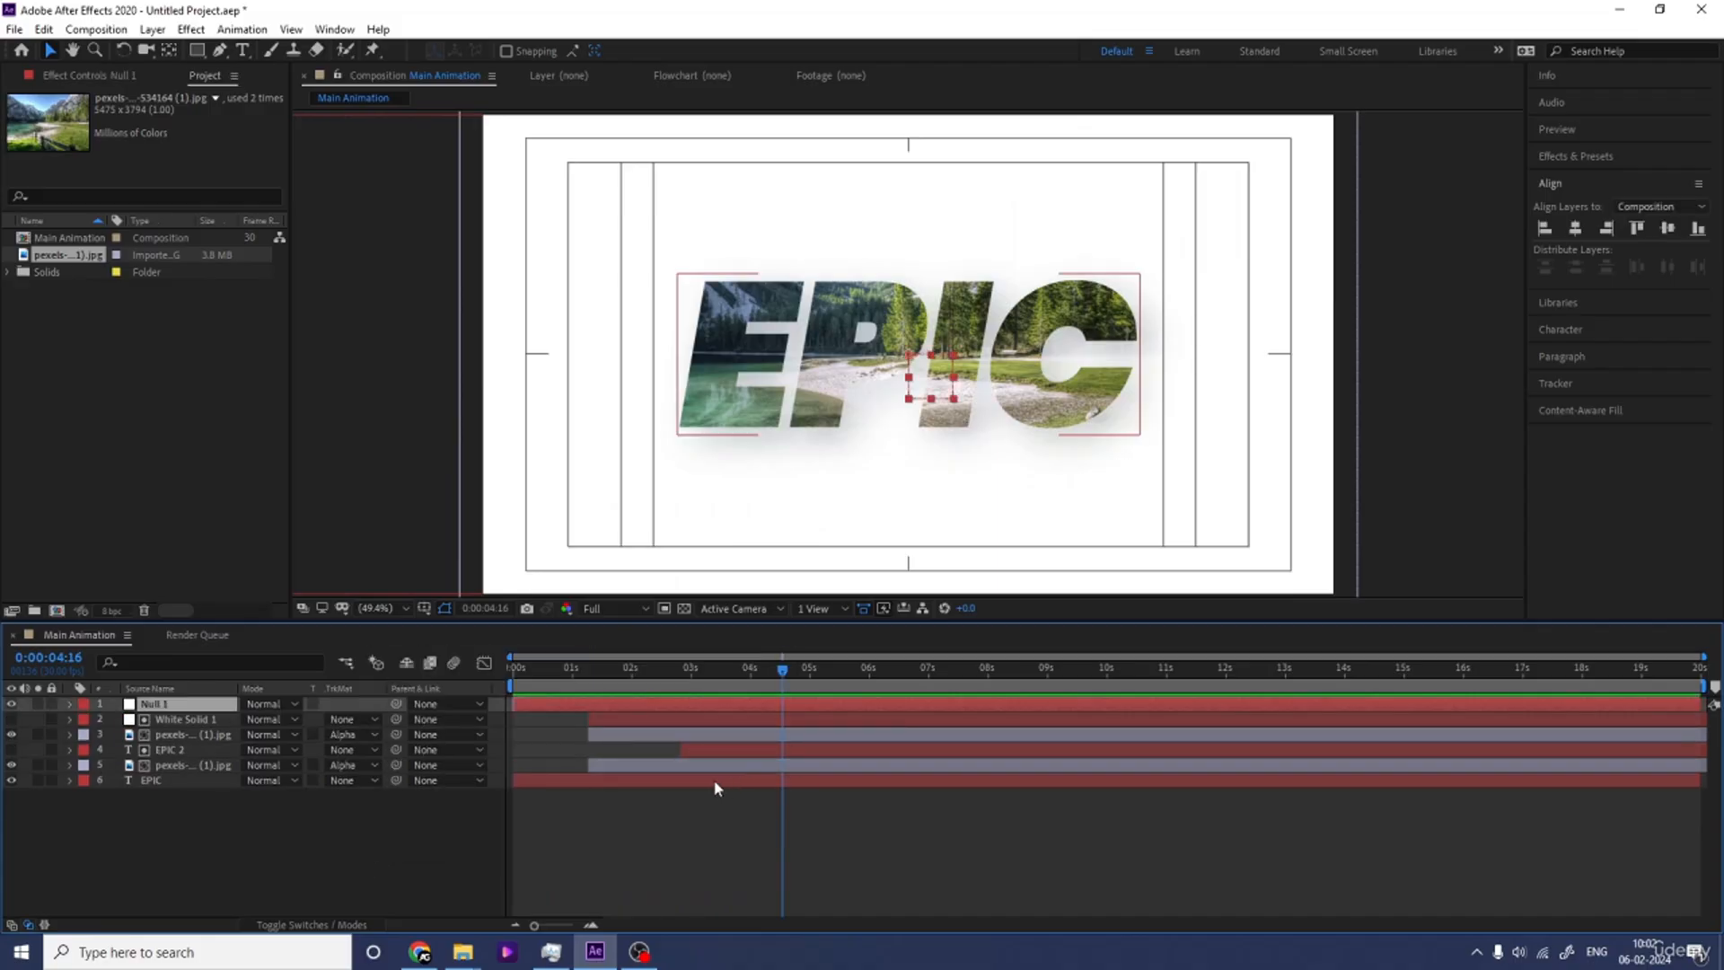
Parent both landscape image layers to the null at 0:00:01:11.
{"action": "left_click", "coordinate": [170, 735]}
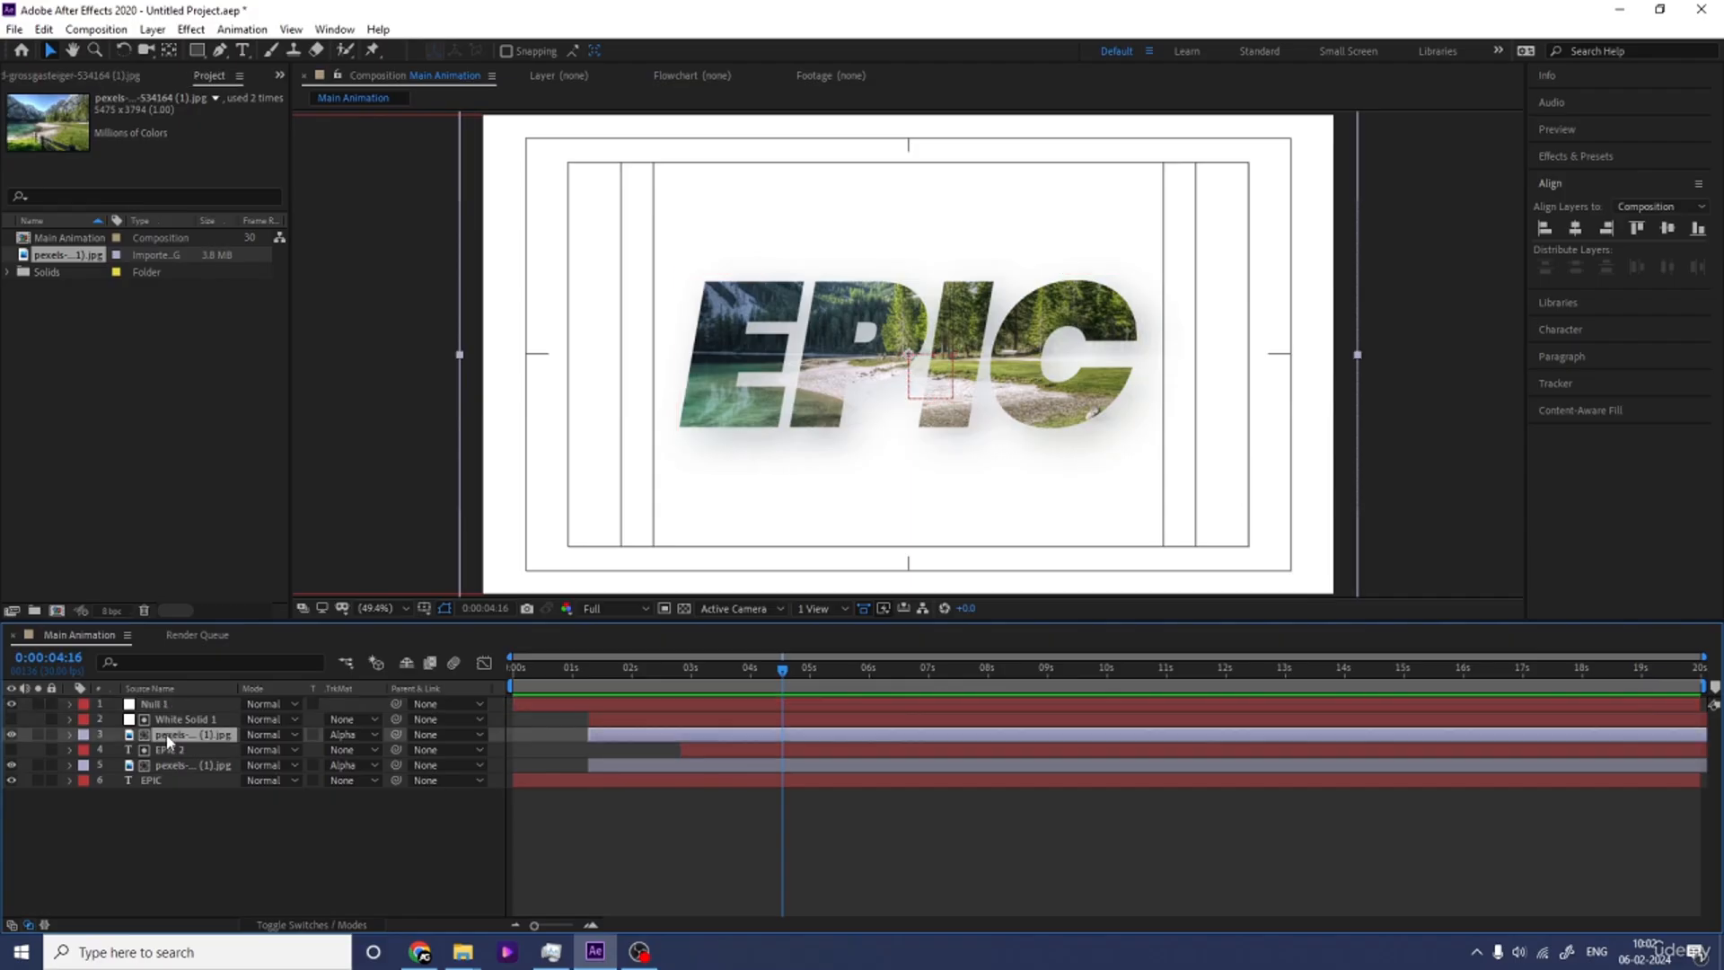
{"action": "left_click", "coordinate": [180, 765], "text": "ctrl"}
{"action": "left_click_drag", "start_coordinate": [609, 690], "coordinate": [594, 681]}
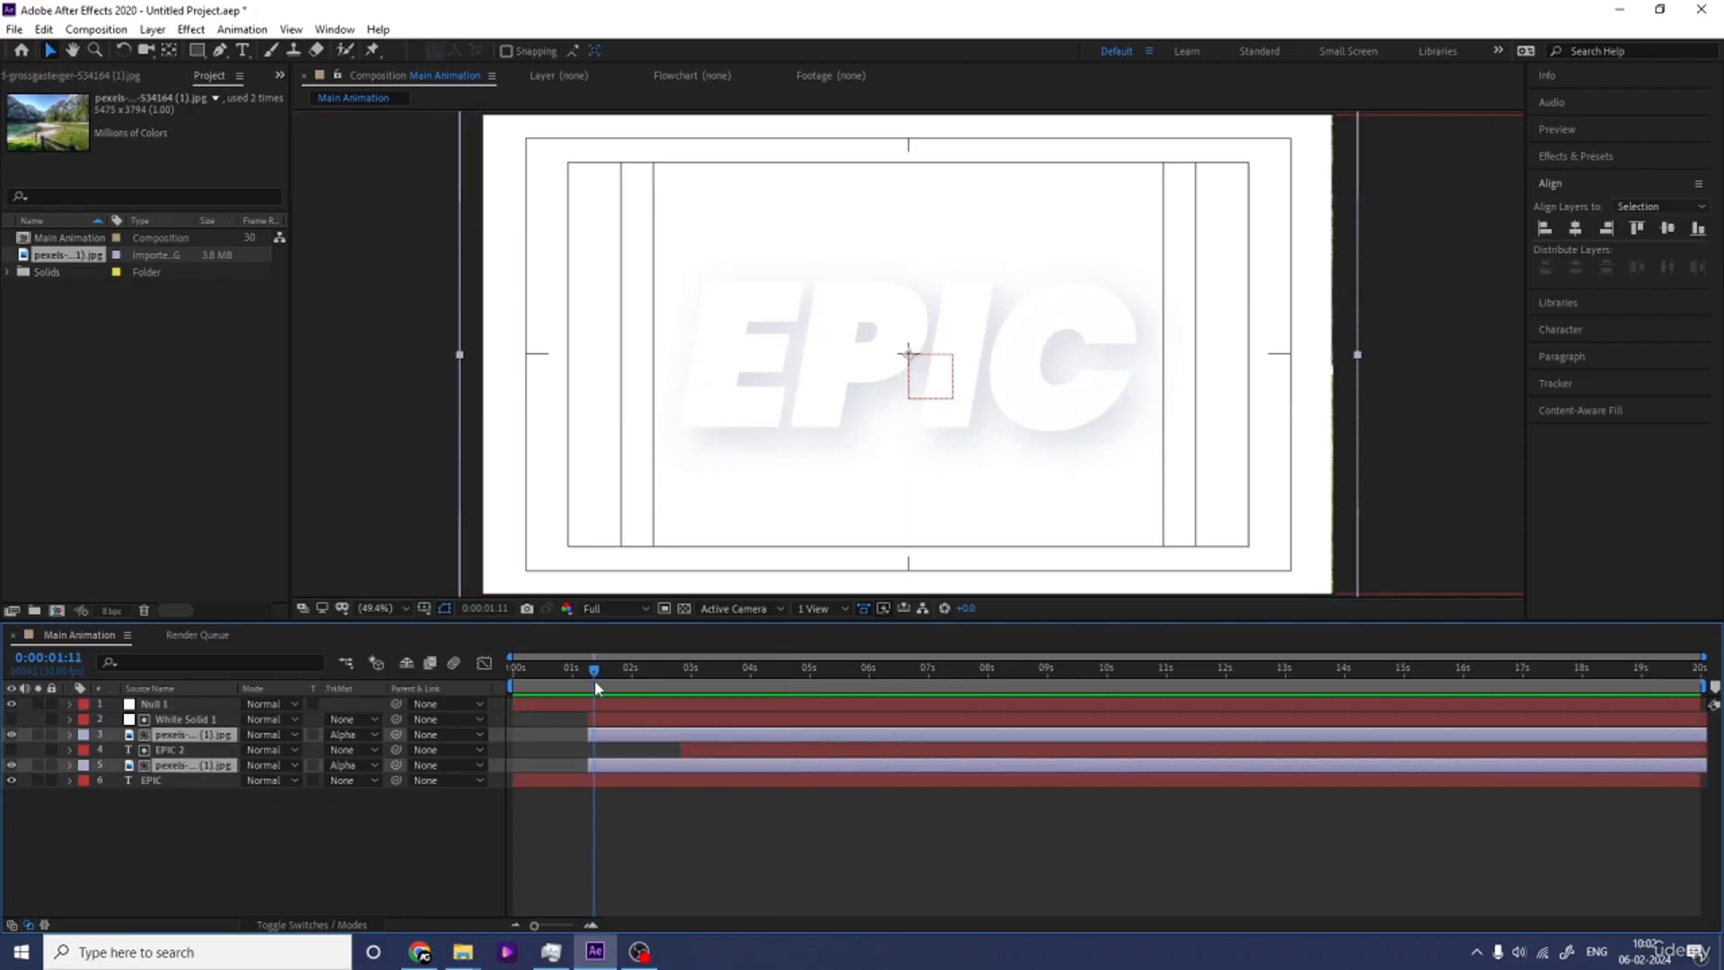
{"action": "left_click_drag", "start_coordinate": [396, 734], "coordinate": [158, 705]}
Keyframe the null's Scale from 100% at 0:00:01:11 to 120% at 0:00:05:09.
{"action": "left_click", "coordinate": [156, 707]}
{"action": "key", "text": "s"}
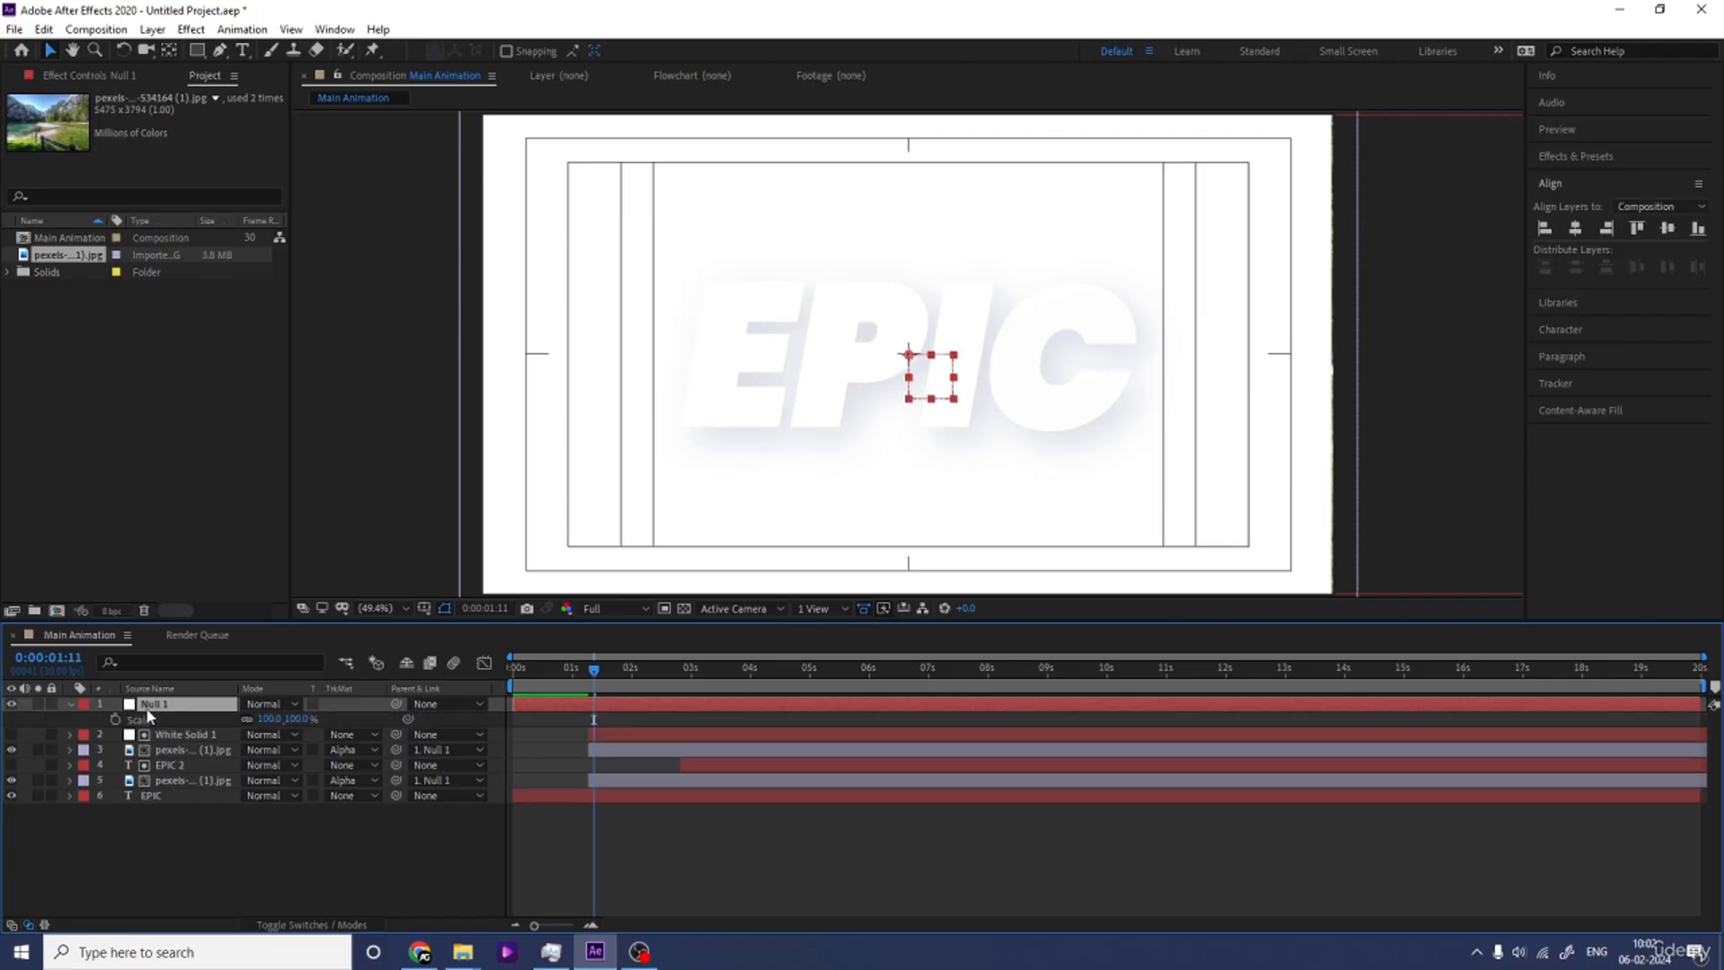
{"action": "left_click", "coordinate": [115, 720]}
{"action": "key", "text": "space"}
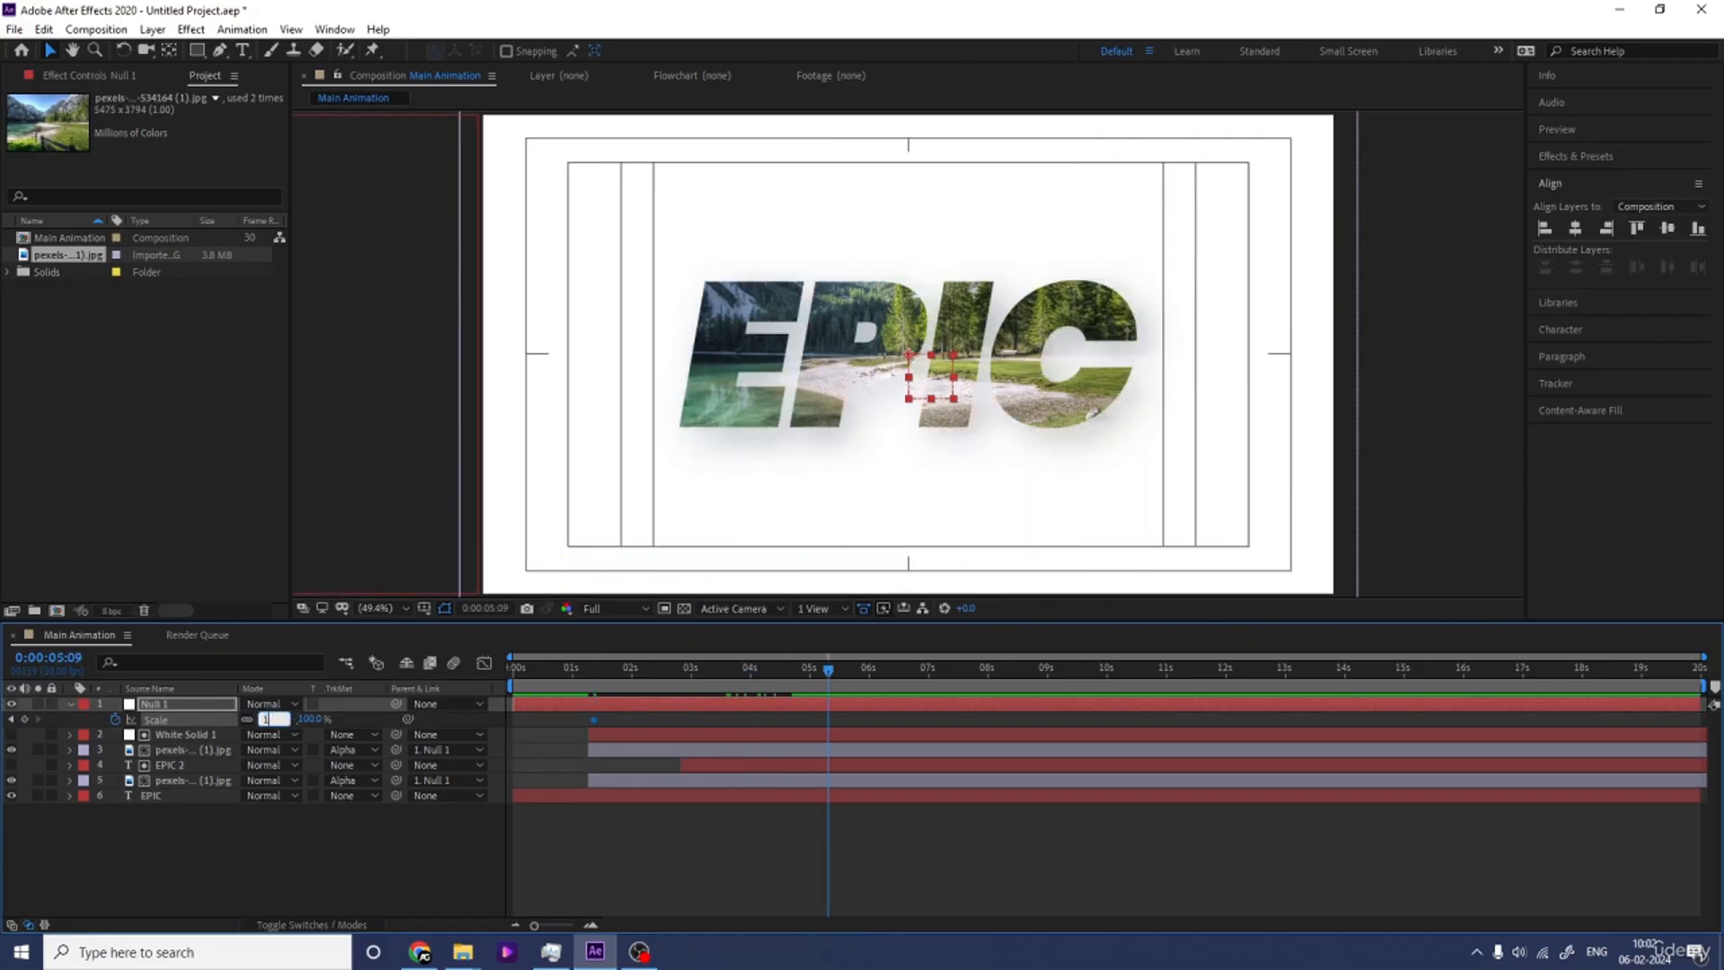
{"action": "key", "text": "Return"}
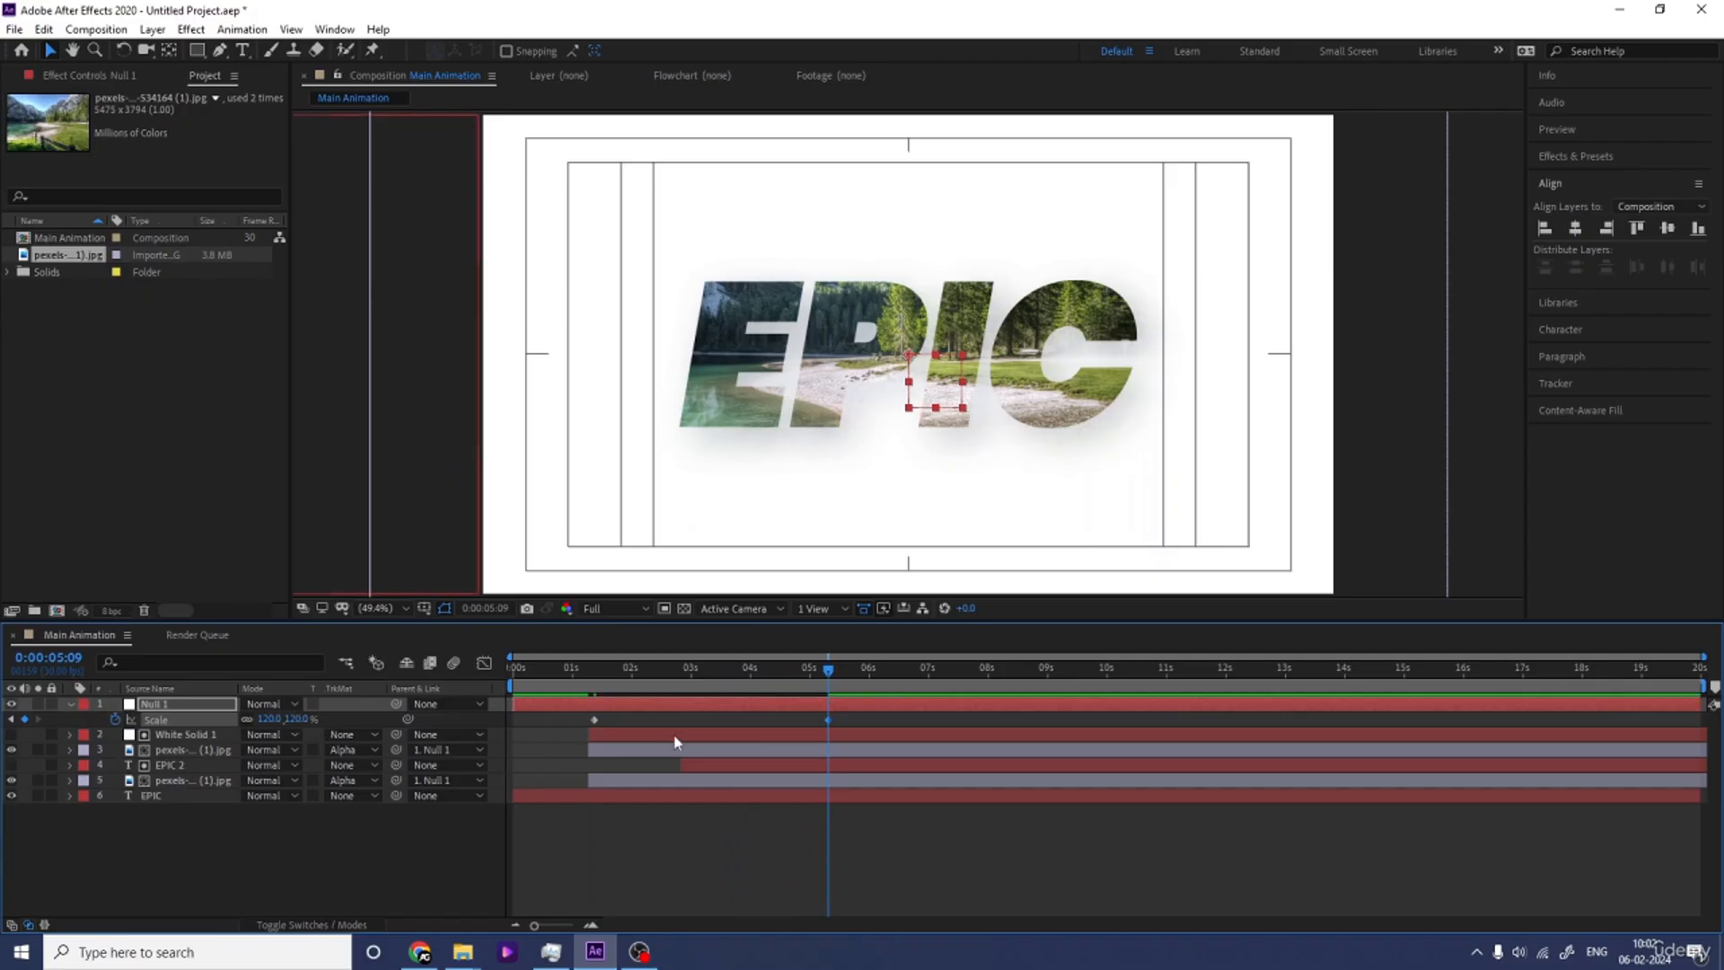
Slow the null's zoom by delaying its ending Scale keyframe to about 9:04, and preview the animation from the start.
{"action": "key", "text": "j"}
{"action": "left_click_drag", "start_coordinate": [829, 720], "coordinate": [969, 720]}
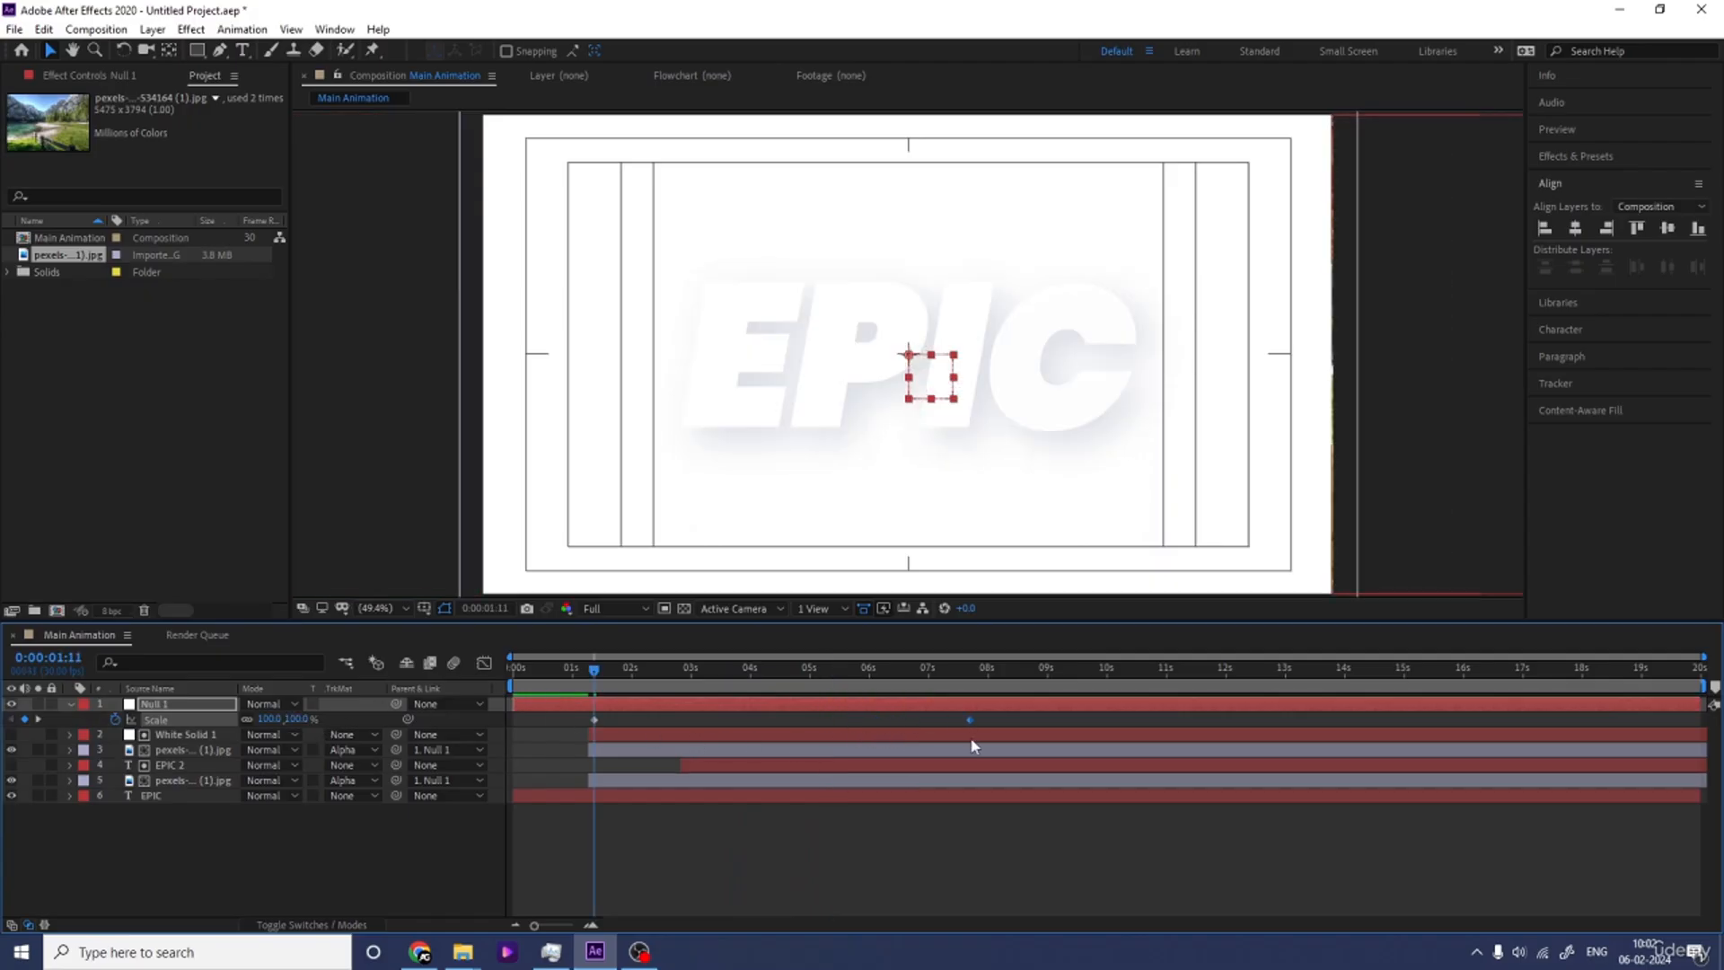
{"action": "key", "text": "Home"}
{"action": "key", "text": "space"}
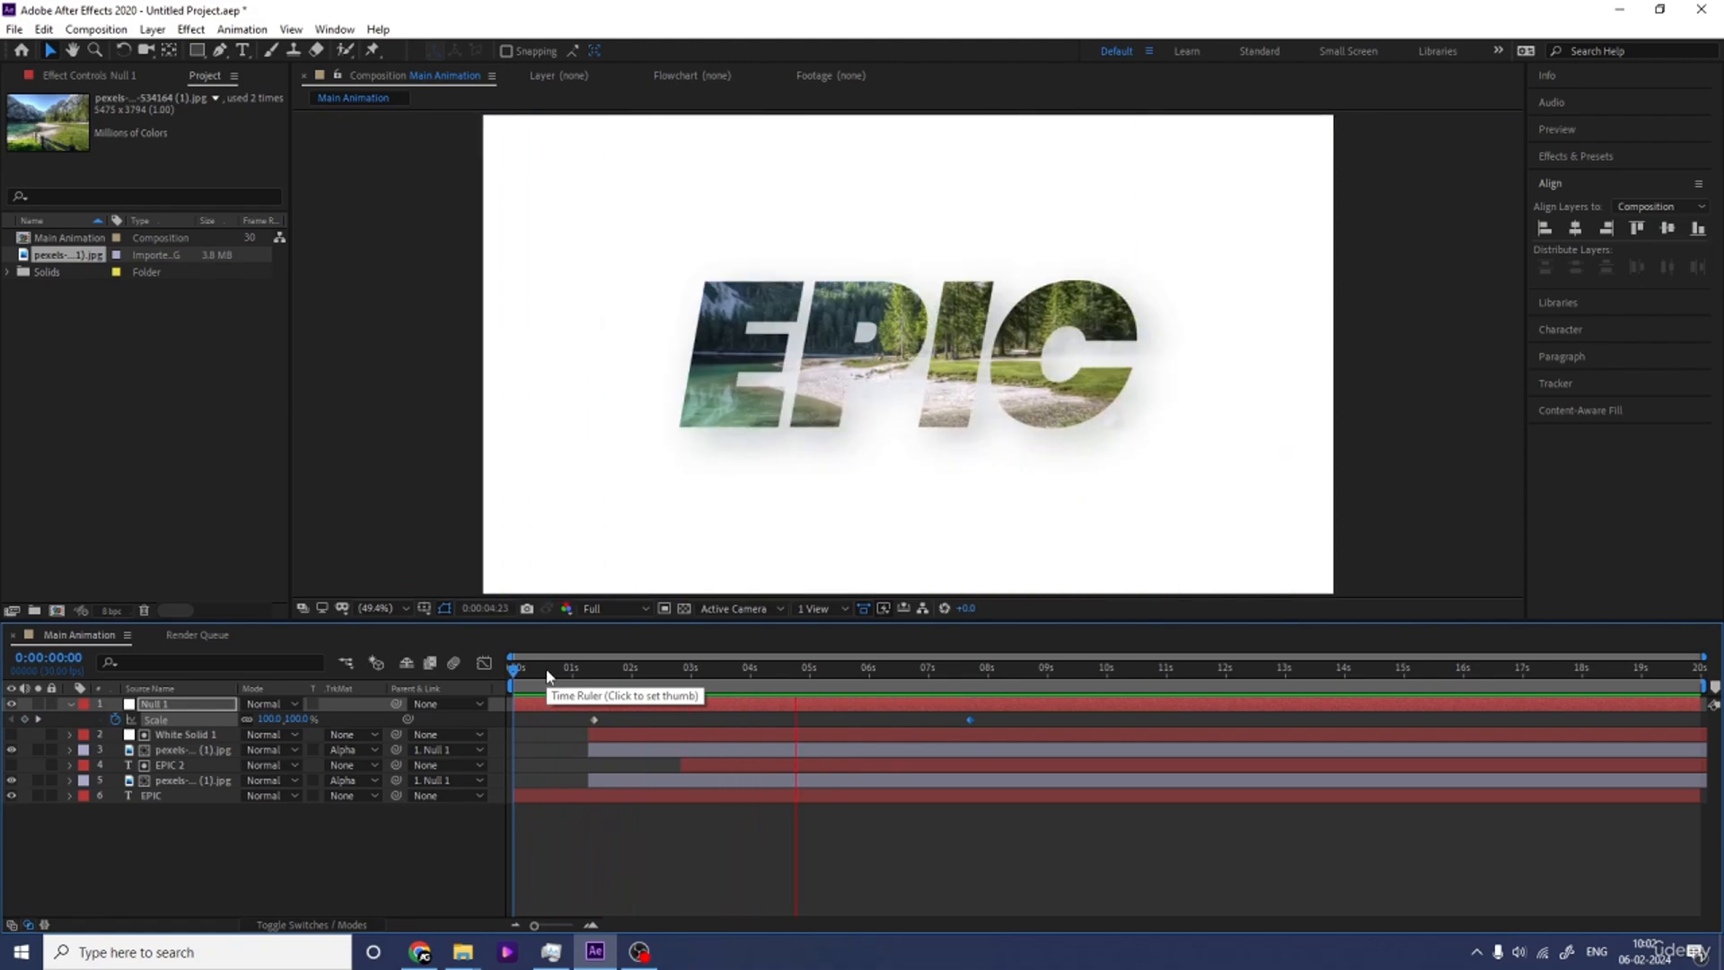
{"action": "key", "text": "space"}
{"action": "left_click_drag", "start_coordinate": [969, 721], "coordinate": [1056, 721]}
{"action": "key", "text": "space"}
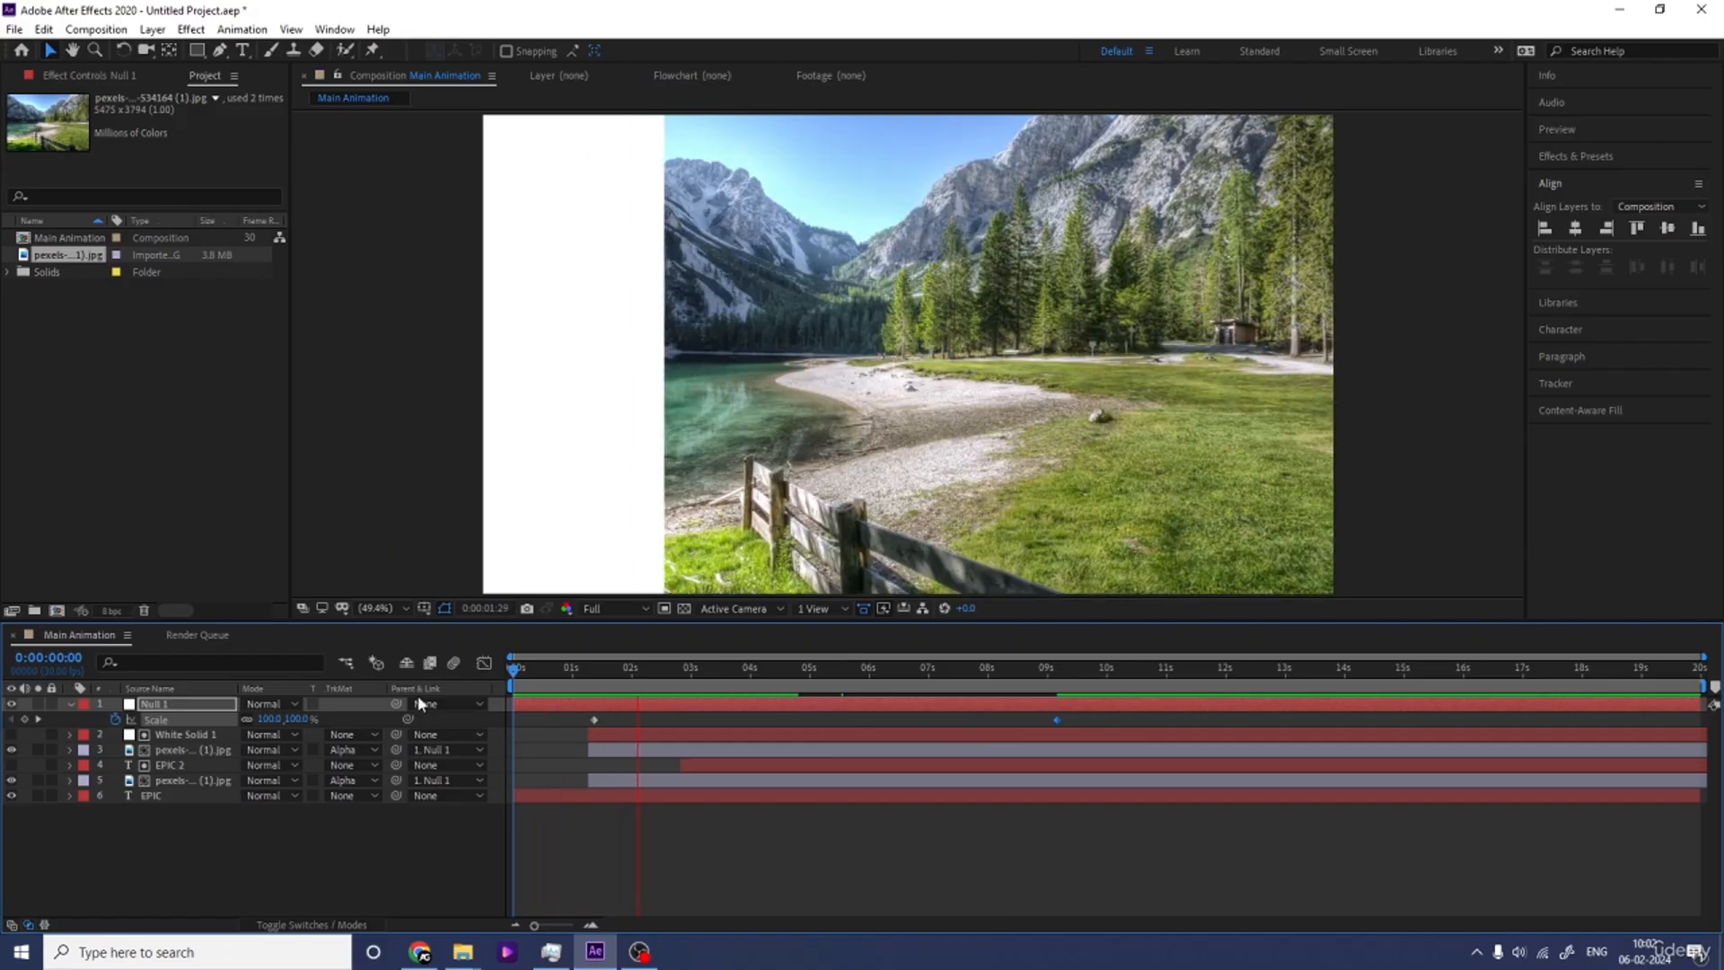
{"action": "key", "text": "space"}
{"action": "key", "text": "space"}
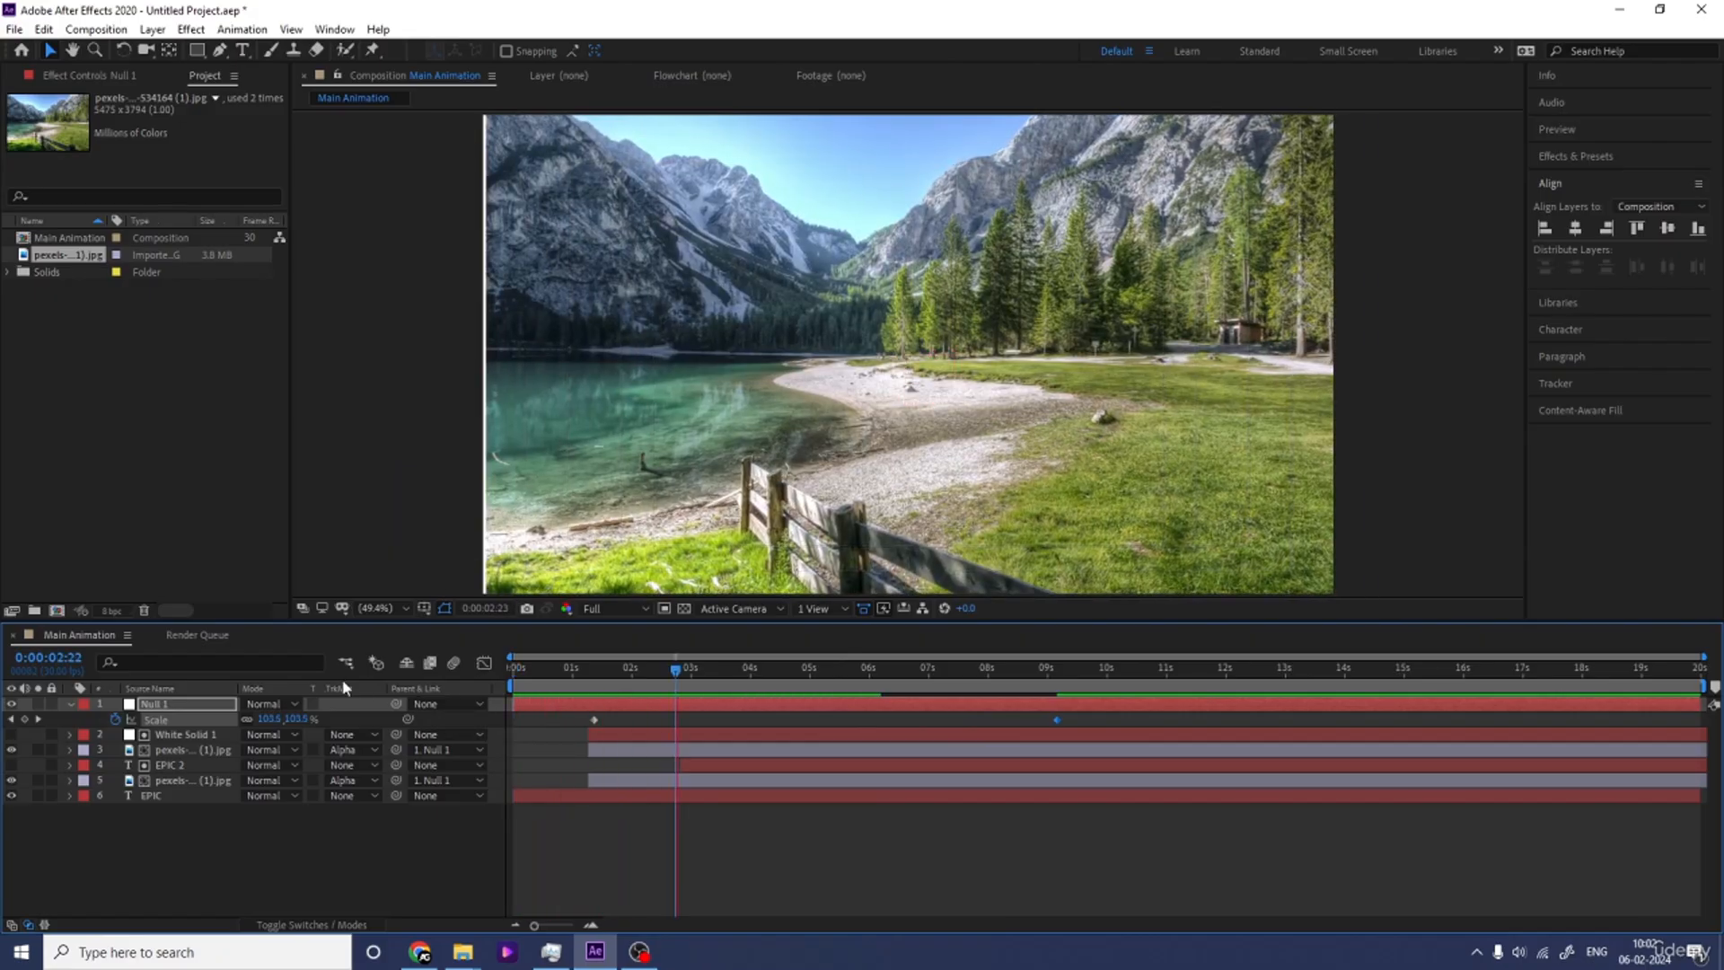
{"action": "key", "text": "space"}
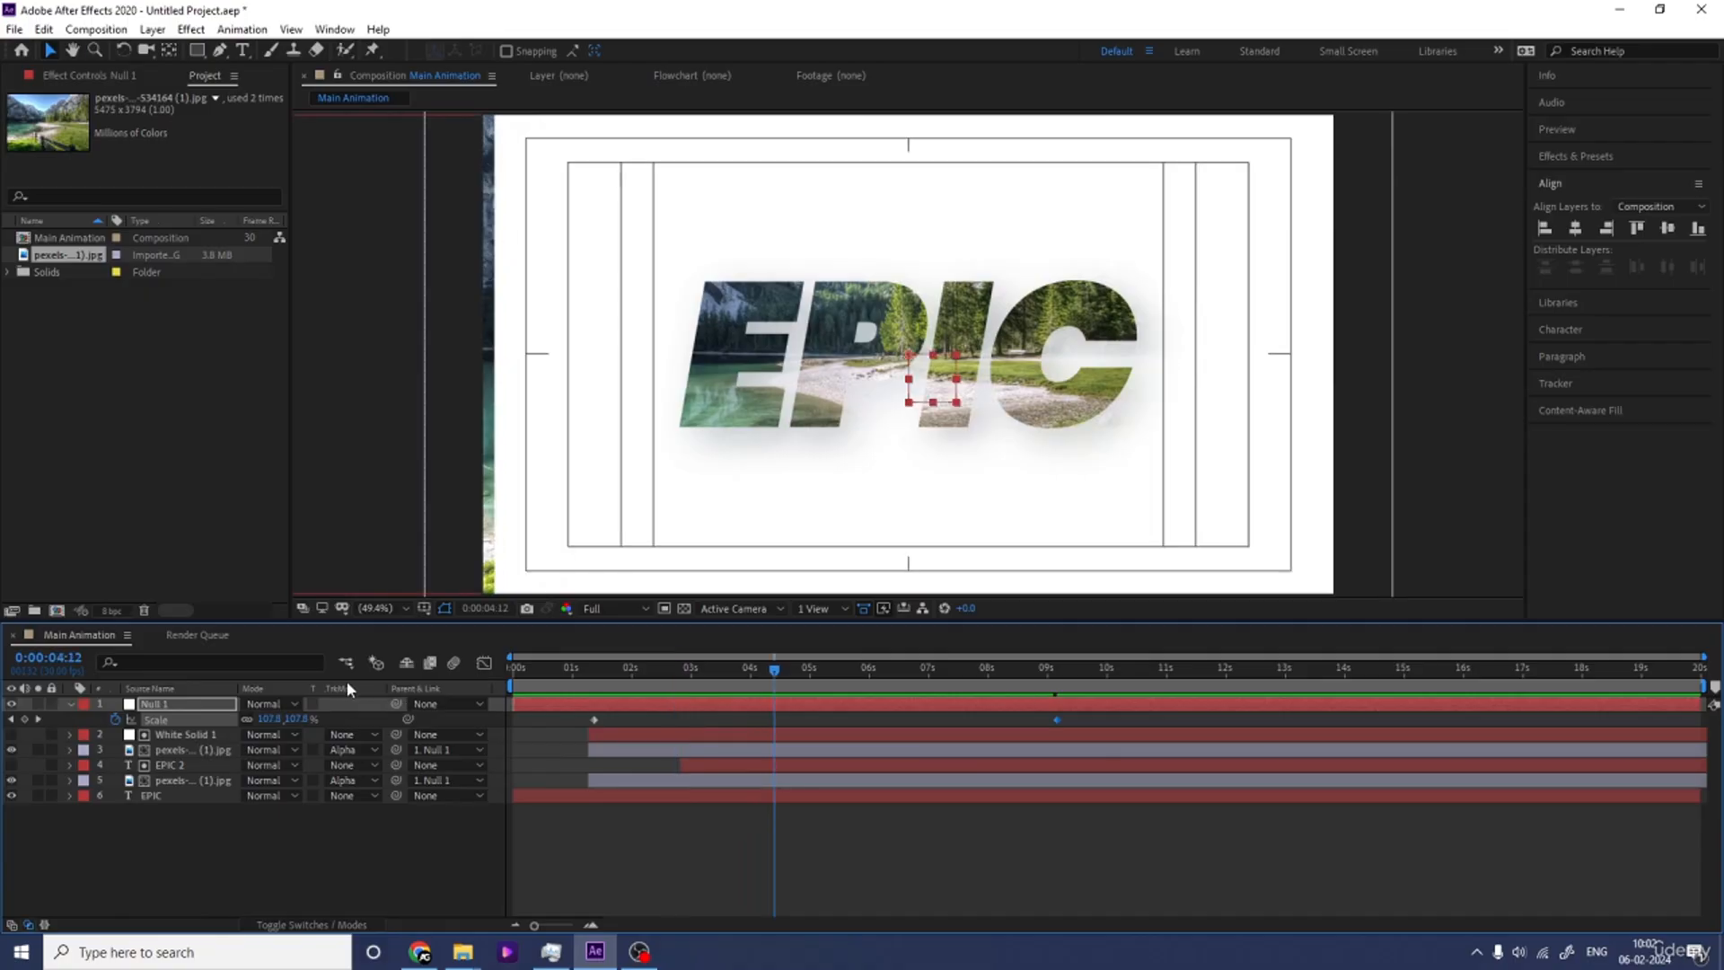
{"action": "key", "text": "space"}
{"action": "key", "text": "space"}
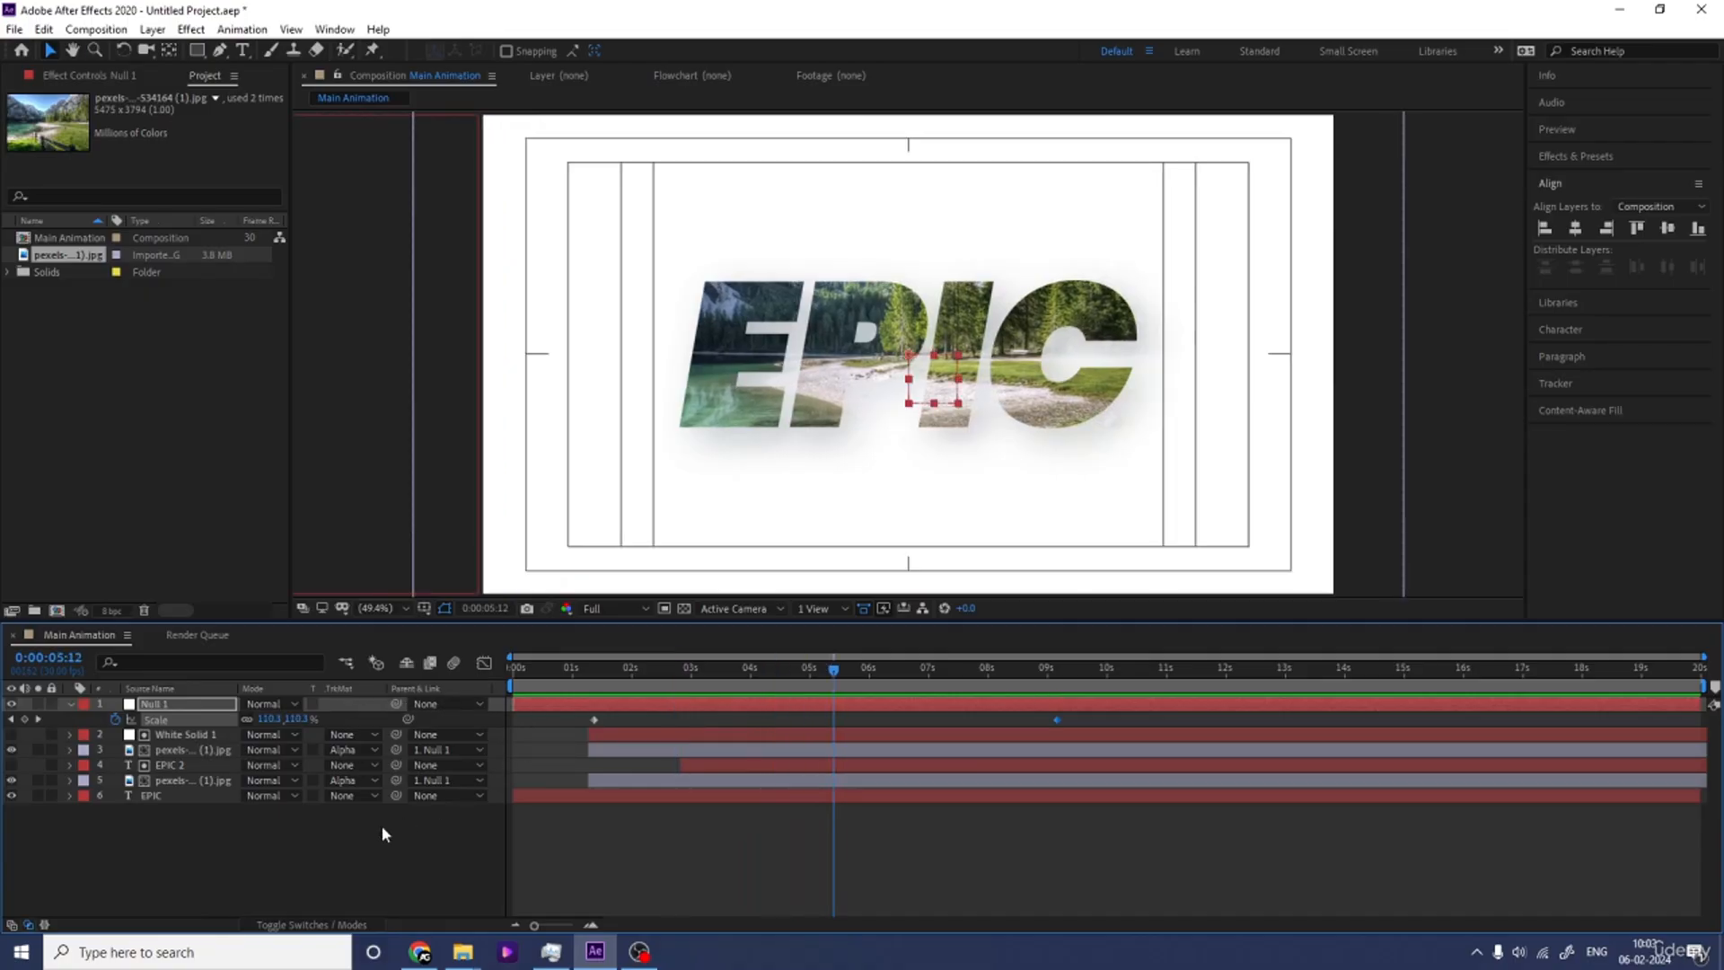
Duplicate the EPIC text layer and enlarge the bottom EPIC layer's Scale to 563% as a background title.
{"action": "left_click", "coordinate": [271, 887]}
{"action": "left_click", "coordinate": [150, 796]}
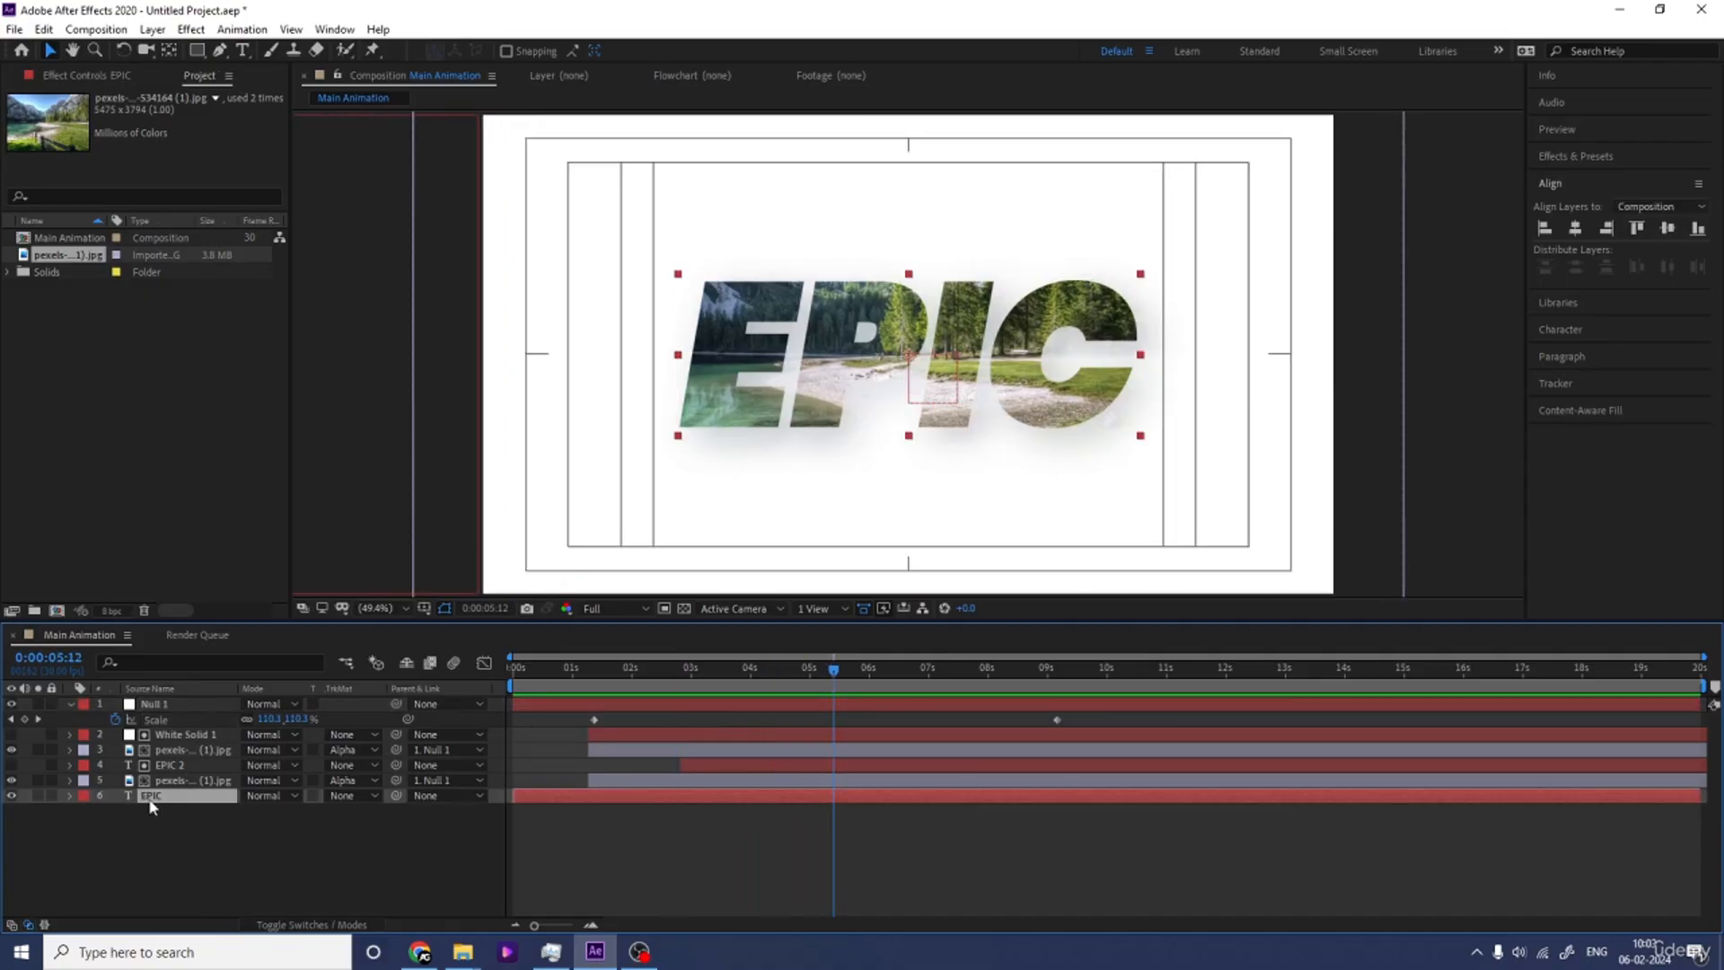
{"action": "key", "text": "ctrl+d"}
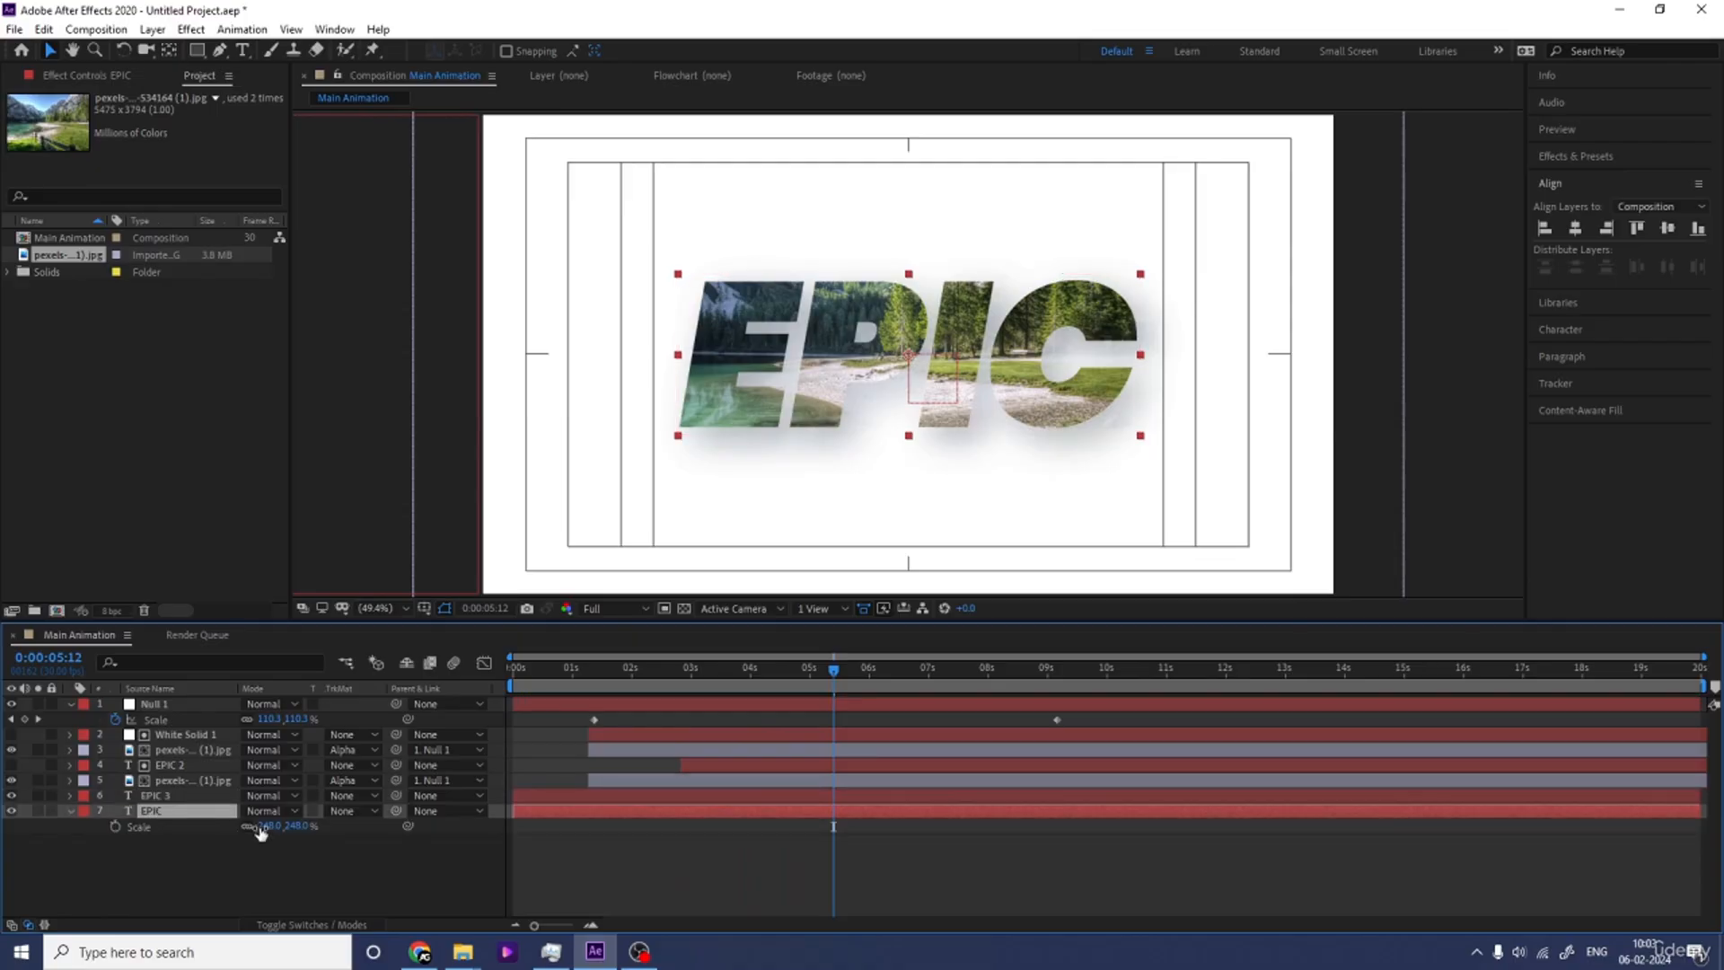
{"action": "left_click_drag", "start_coordinate": [261, 831], "coordinate": [459, 740]}
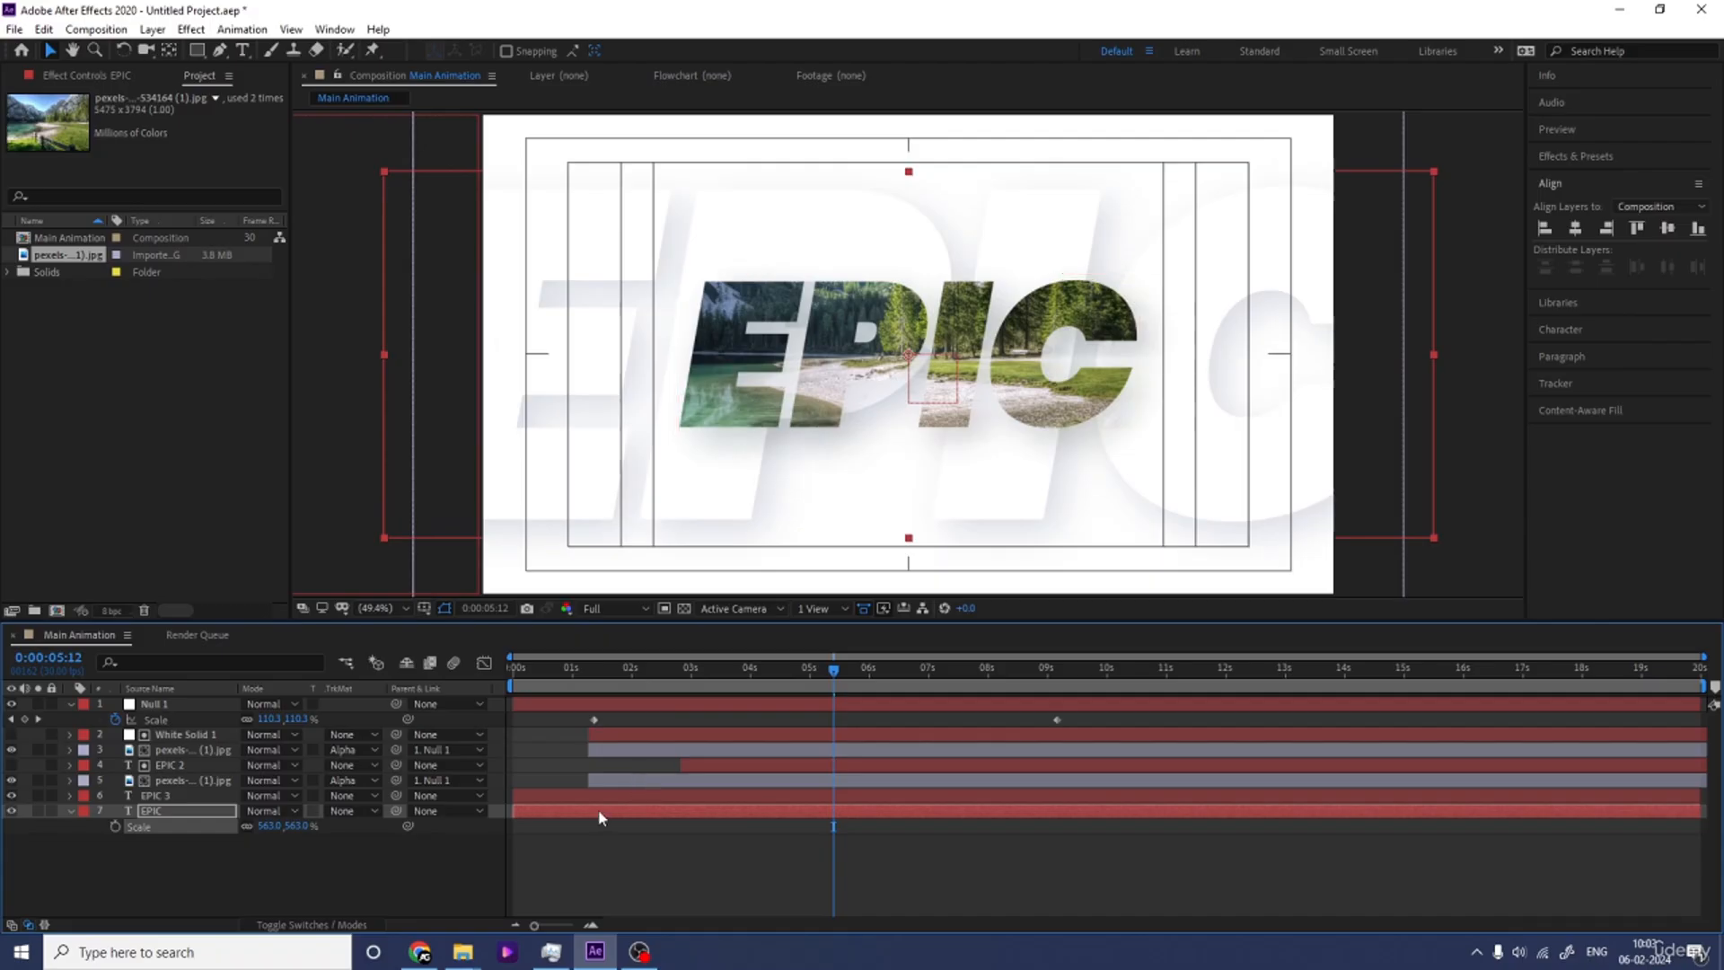
Move the bottom EPIC layer to begin at 0:00:04:00 and preview the large background text animating in.
{"action": "left_click_drag", "start_coordinate": [600, 810], "coordinate": [765, 811]}
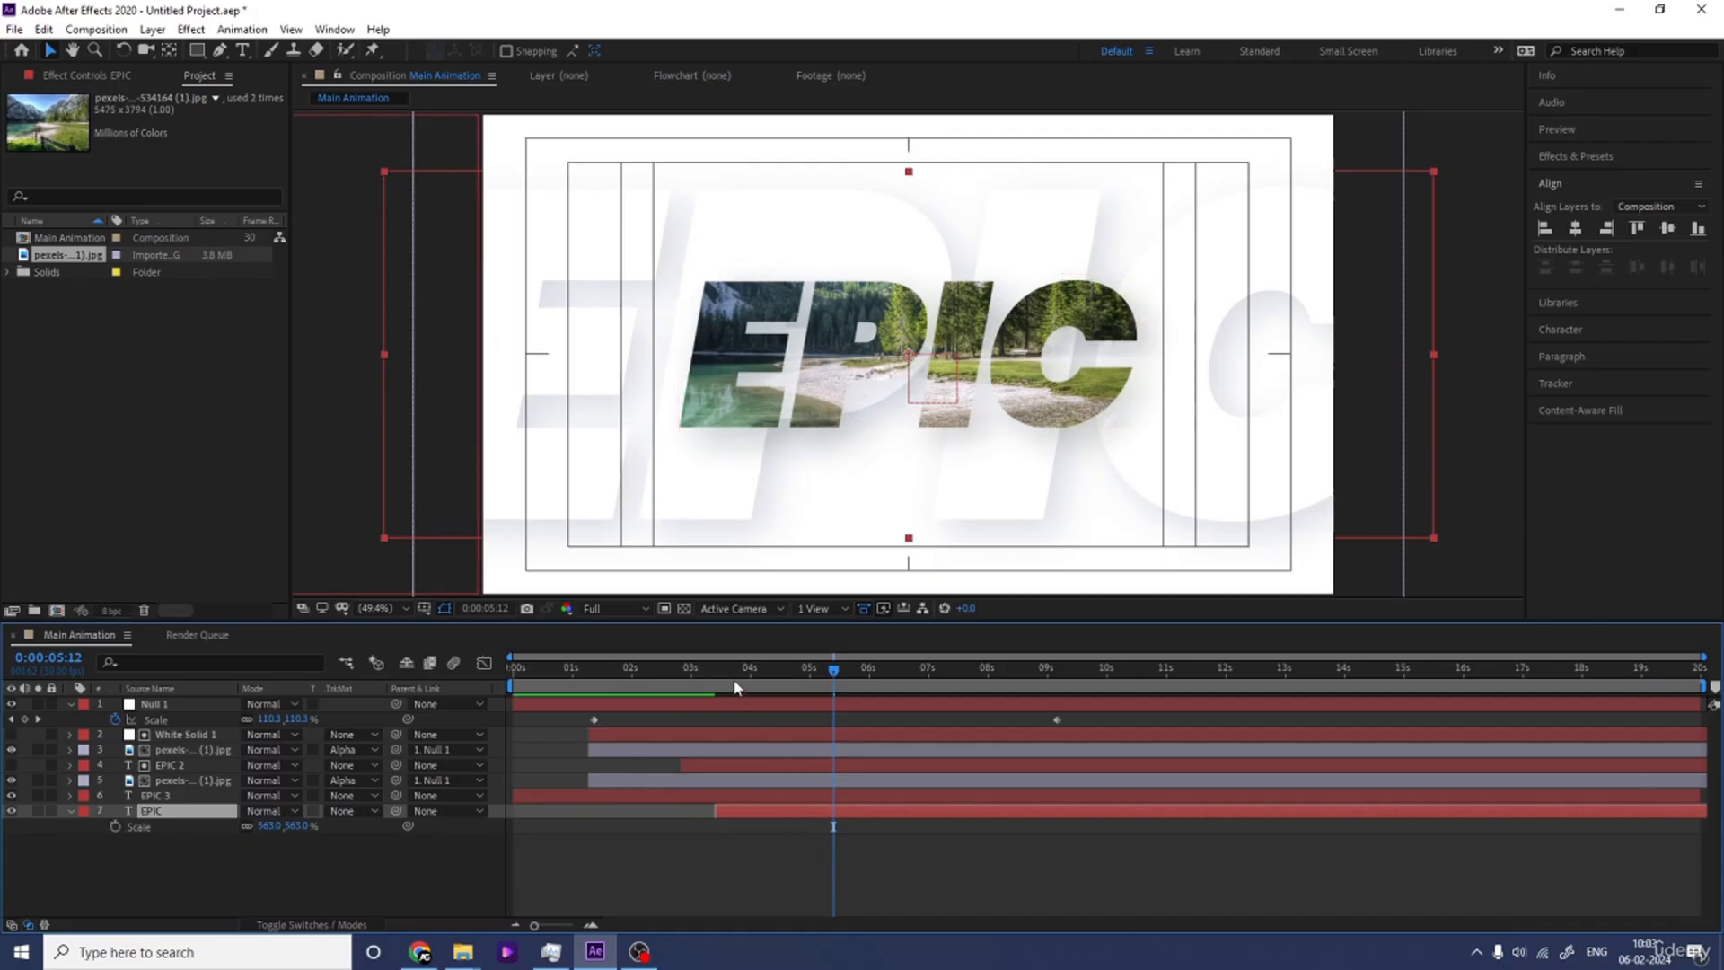
{"action": "mouse_move", "coordinate": [735, 687]}
{"action": "left_mouse_down"}
{"action": "mouse_move", "coordinate": [674, 714]}
{"action": "mouse_move", "coordinate": [732, 714]}
{"action": "left_mouse_up"}
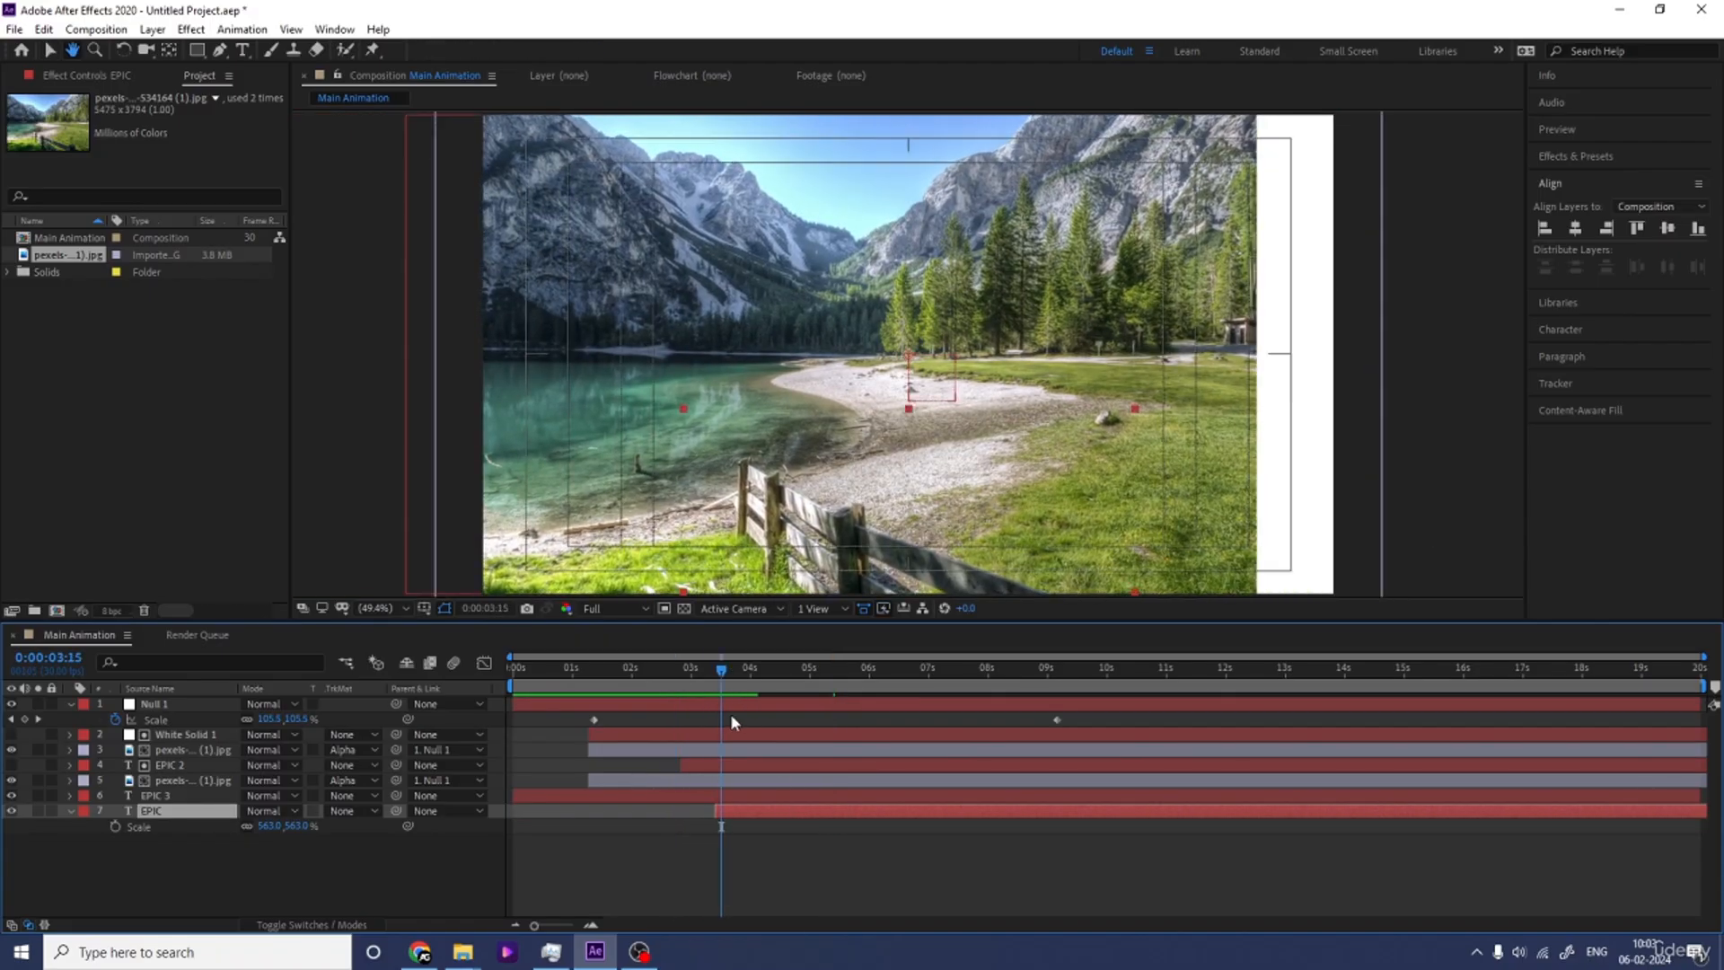
{"action": "key", "text": "space"}
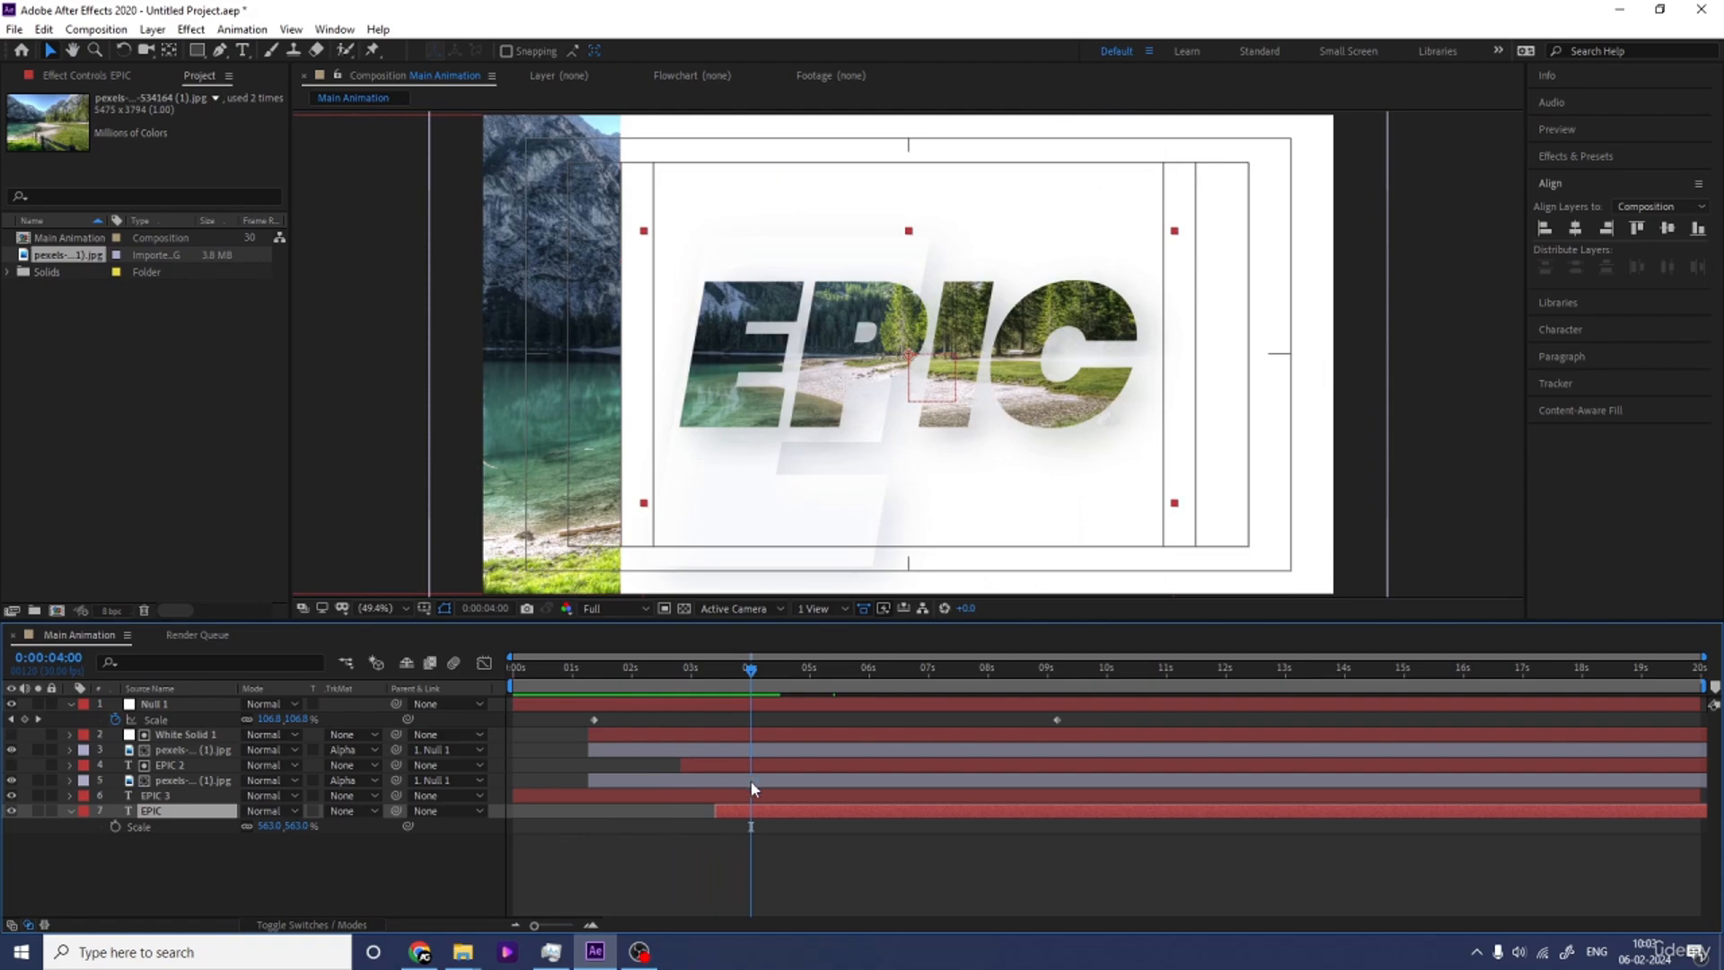
{"action": "key", "text": "bracketleft"}
{"action": "key", "text": "space"}
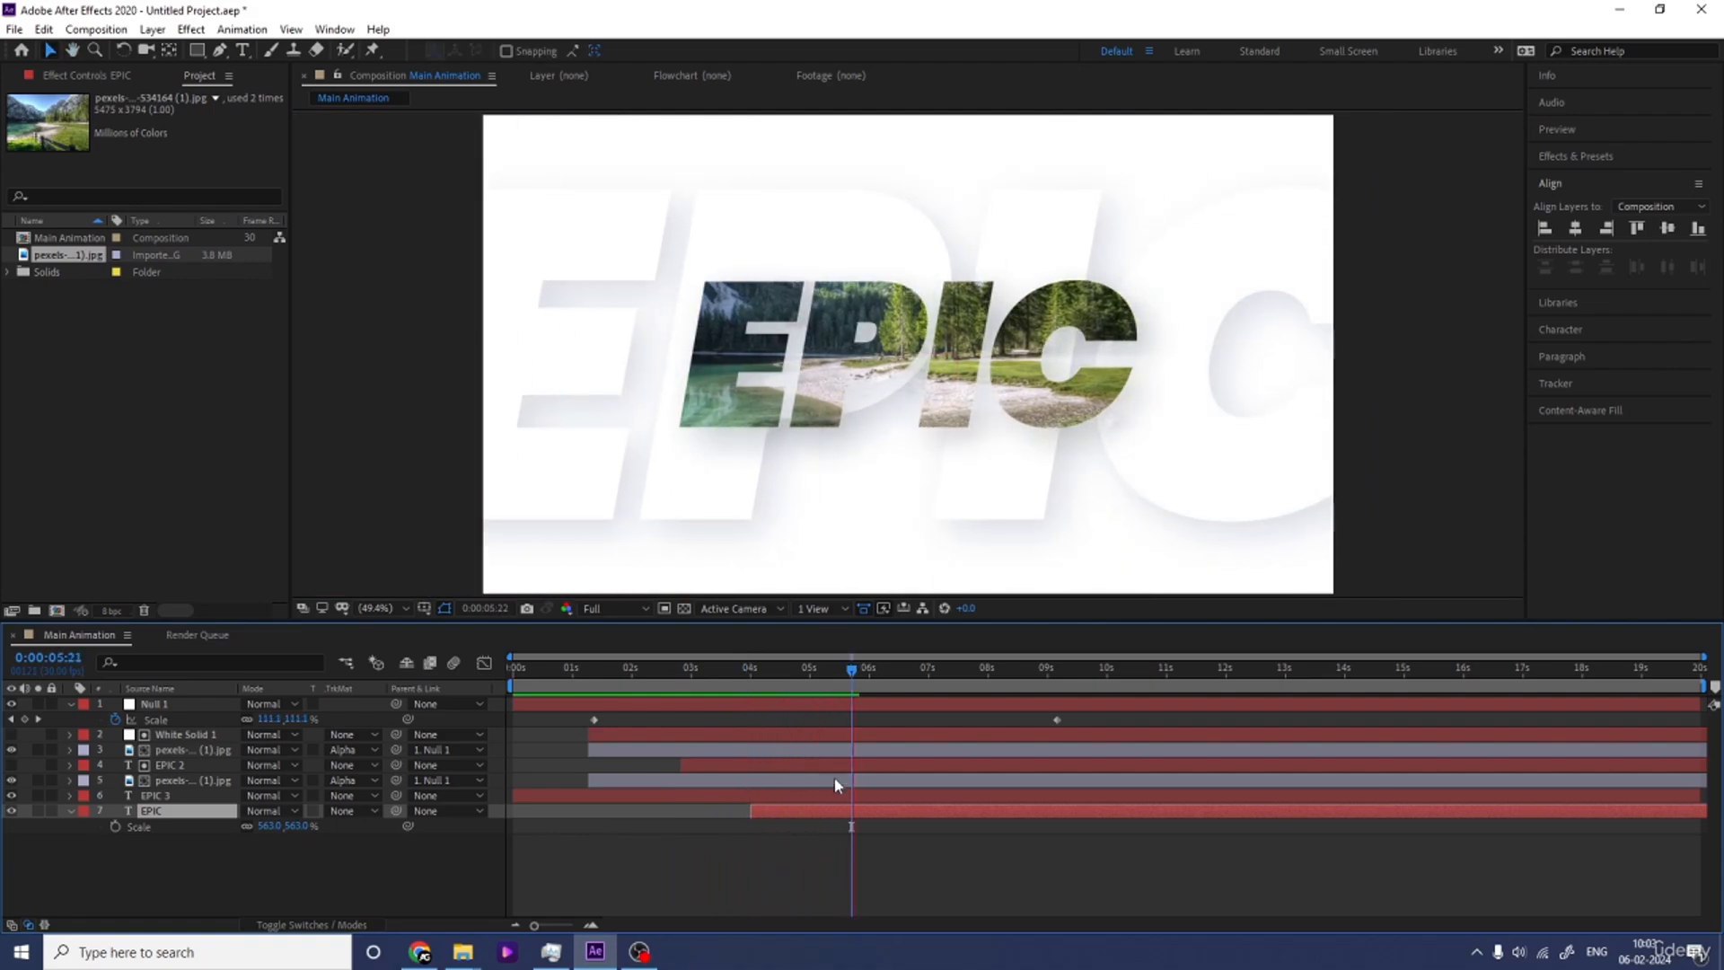
{"action": "key", "text": "space"}
Keyframe the bottom EPIC layer's Scale from 600% at 0:00:04:02 to 500% at 0:00:05:13.
{"action": "left_click", "coordinate": [754, 671]}
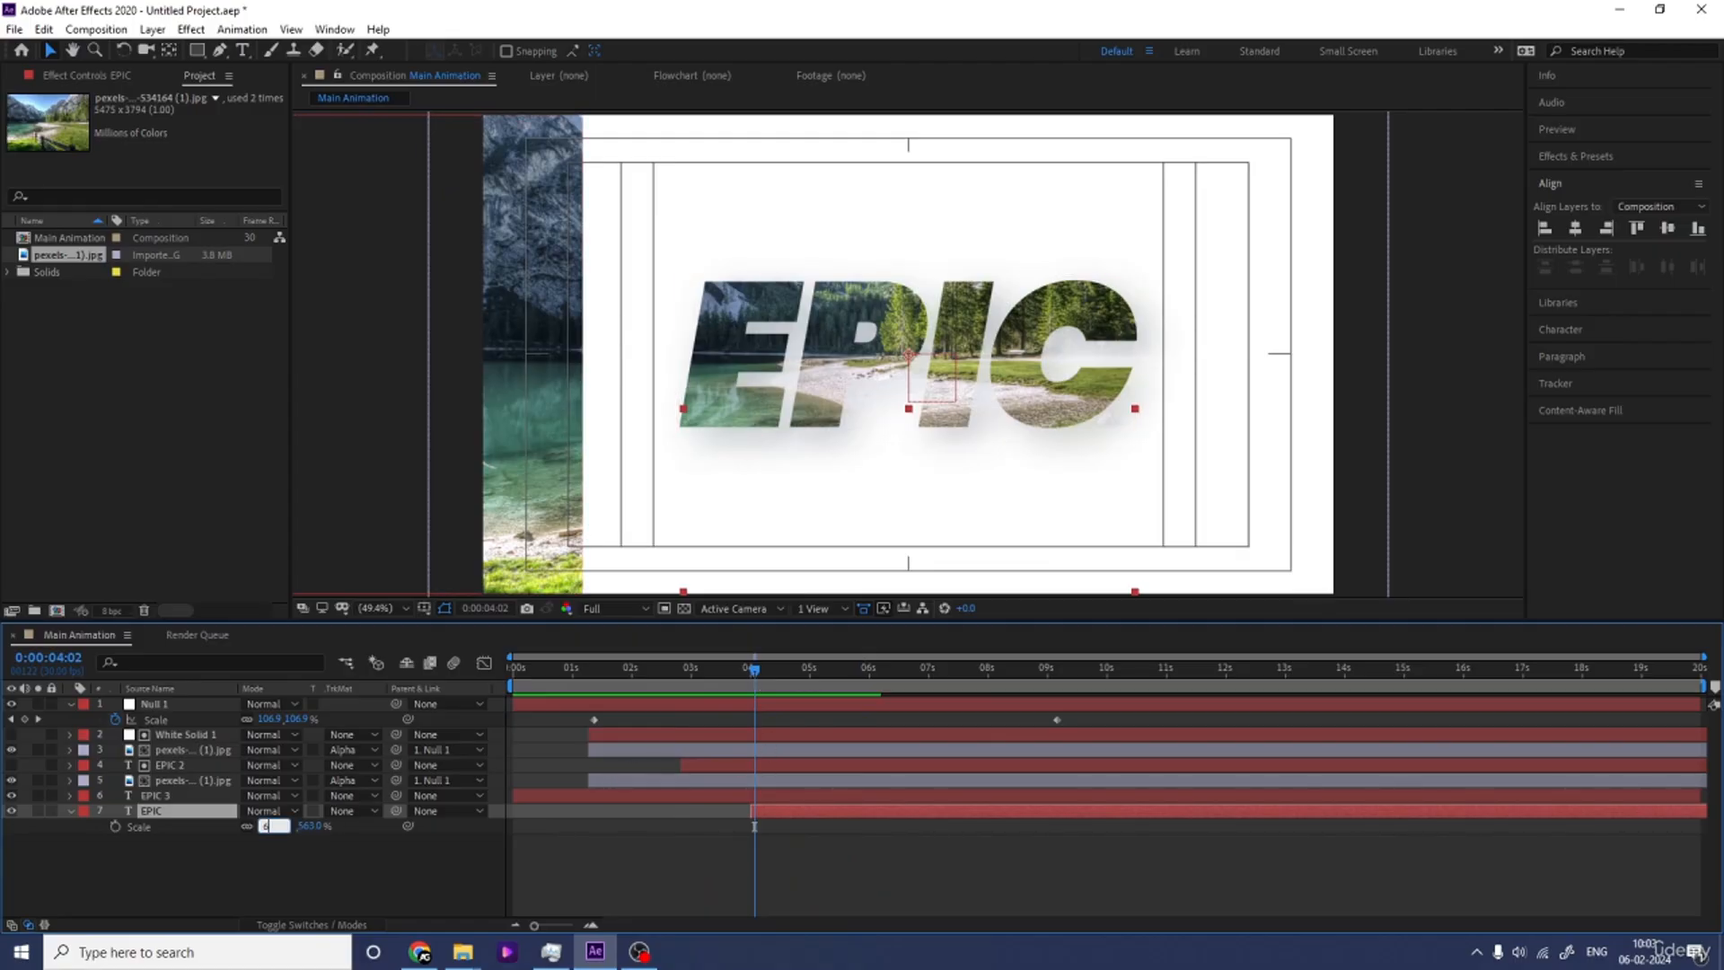
{"action": "type", "text": "600"}
{"action": "key", "text": "Return"}
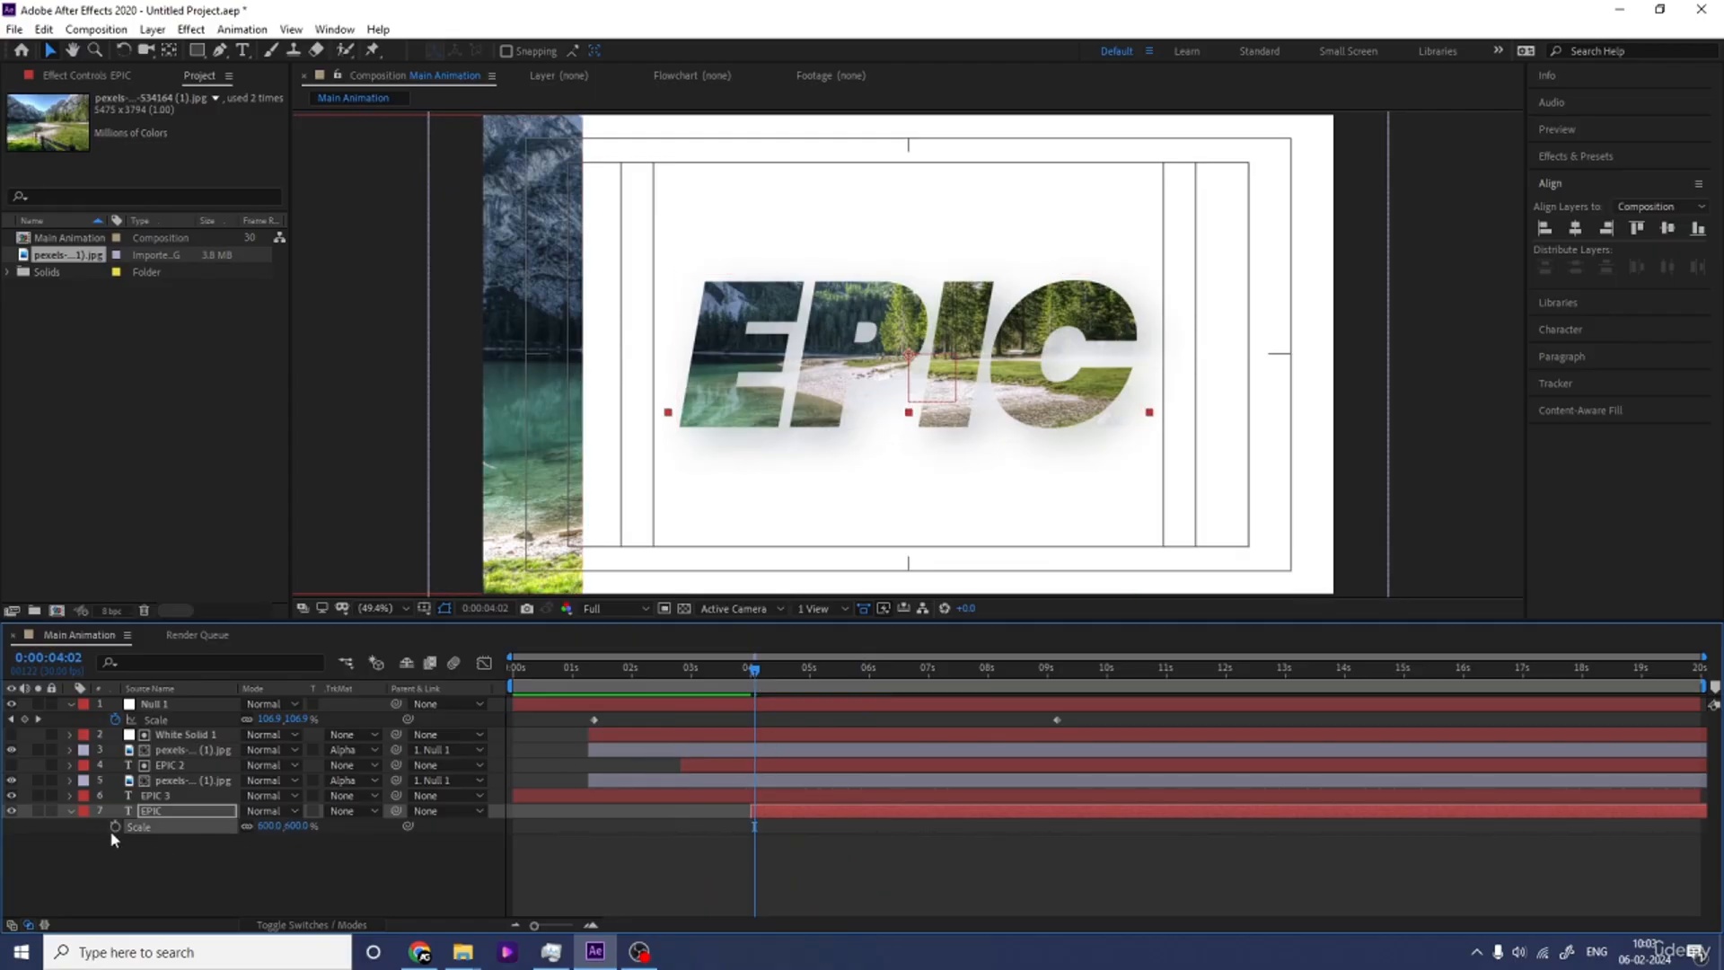
{"action": "left_click", "coordinate": [114, 827]}
{"action": "key", "text": "space"}
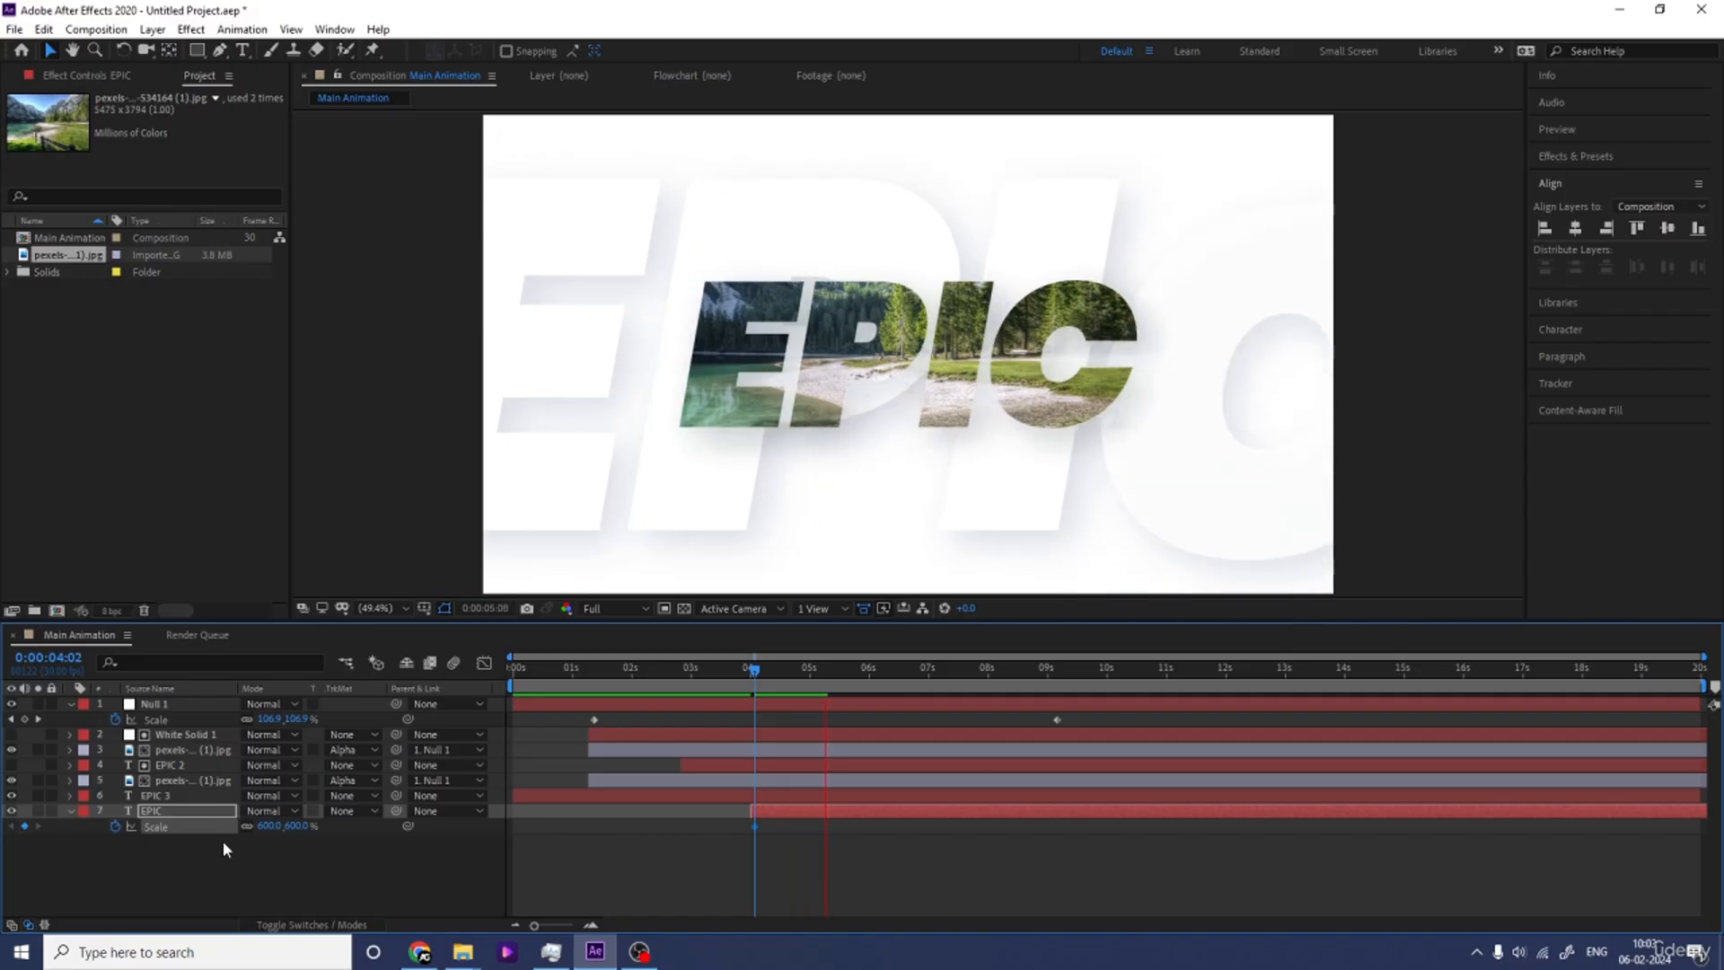
{"action": "key", "text": "space"}
{"action": "type", "text": "500"}
{"action": "key", "text": "Return"}
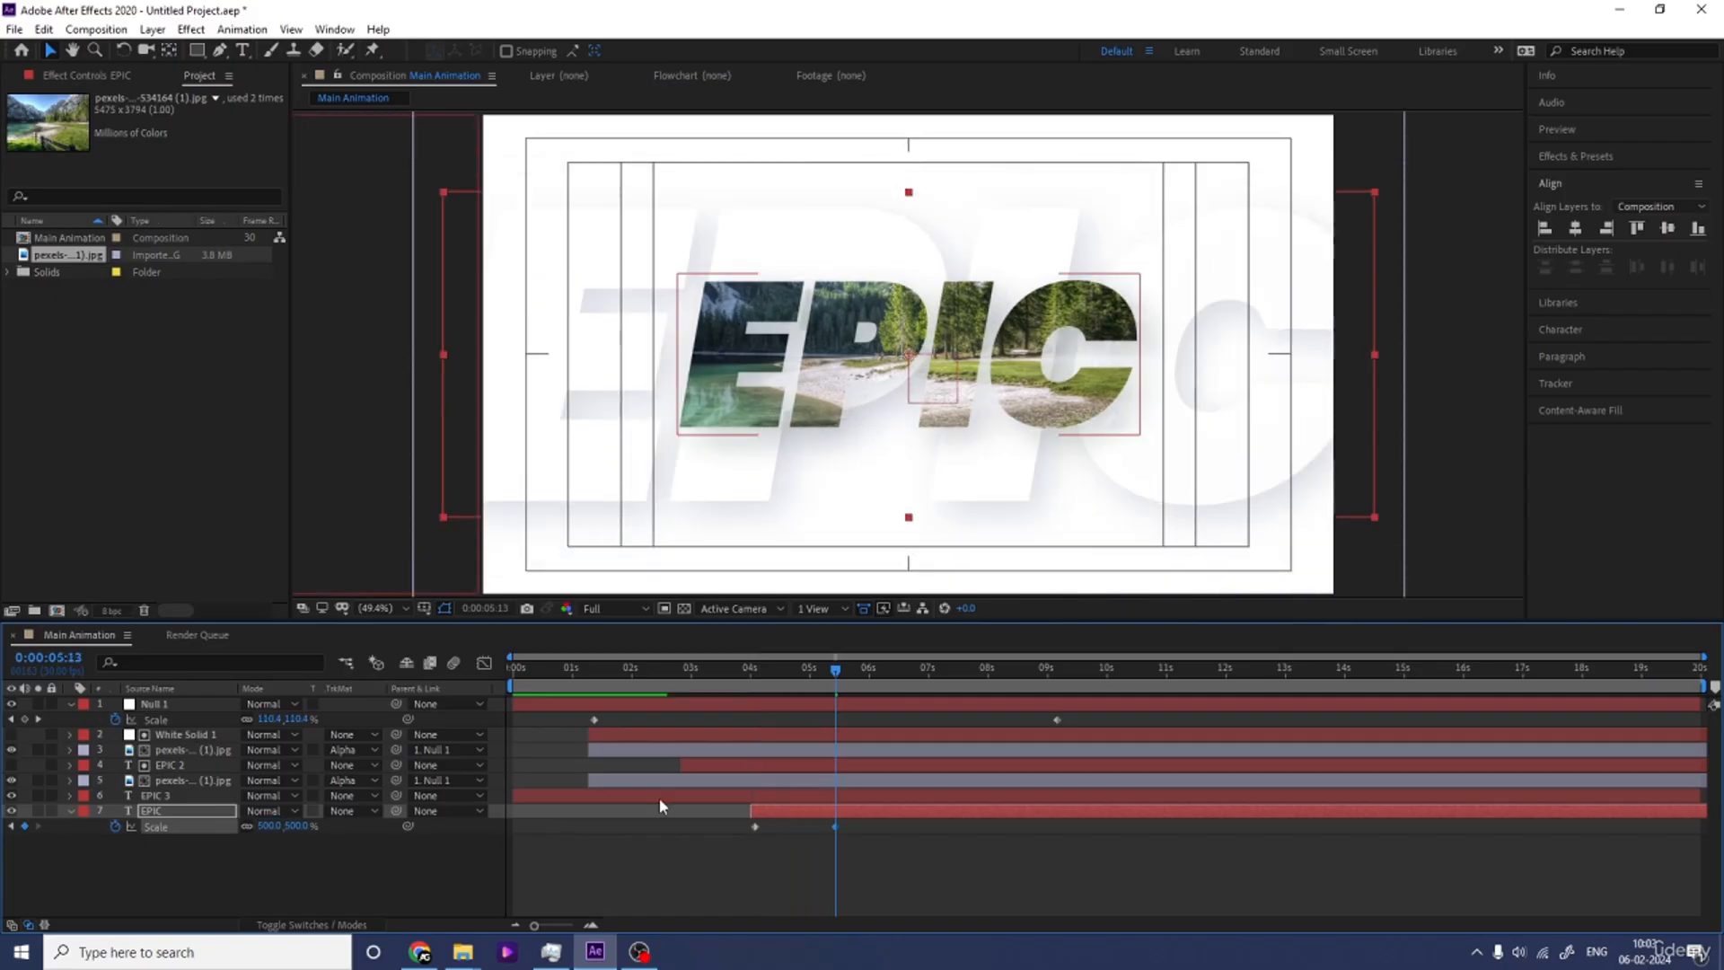
Delay the bottom EPIC layer's ending Scale keyframe to about 10:20 and preview the composition from the start.
{"action": "left_click_drag", "start_coordinate": [839, 823], "coordinate": [976, 824]}
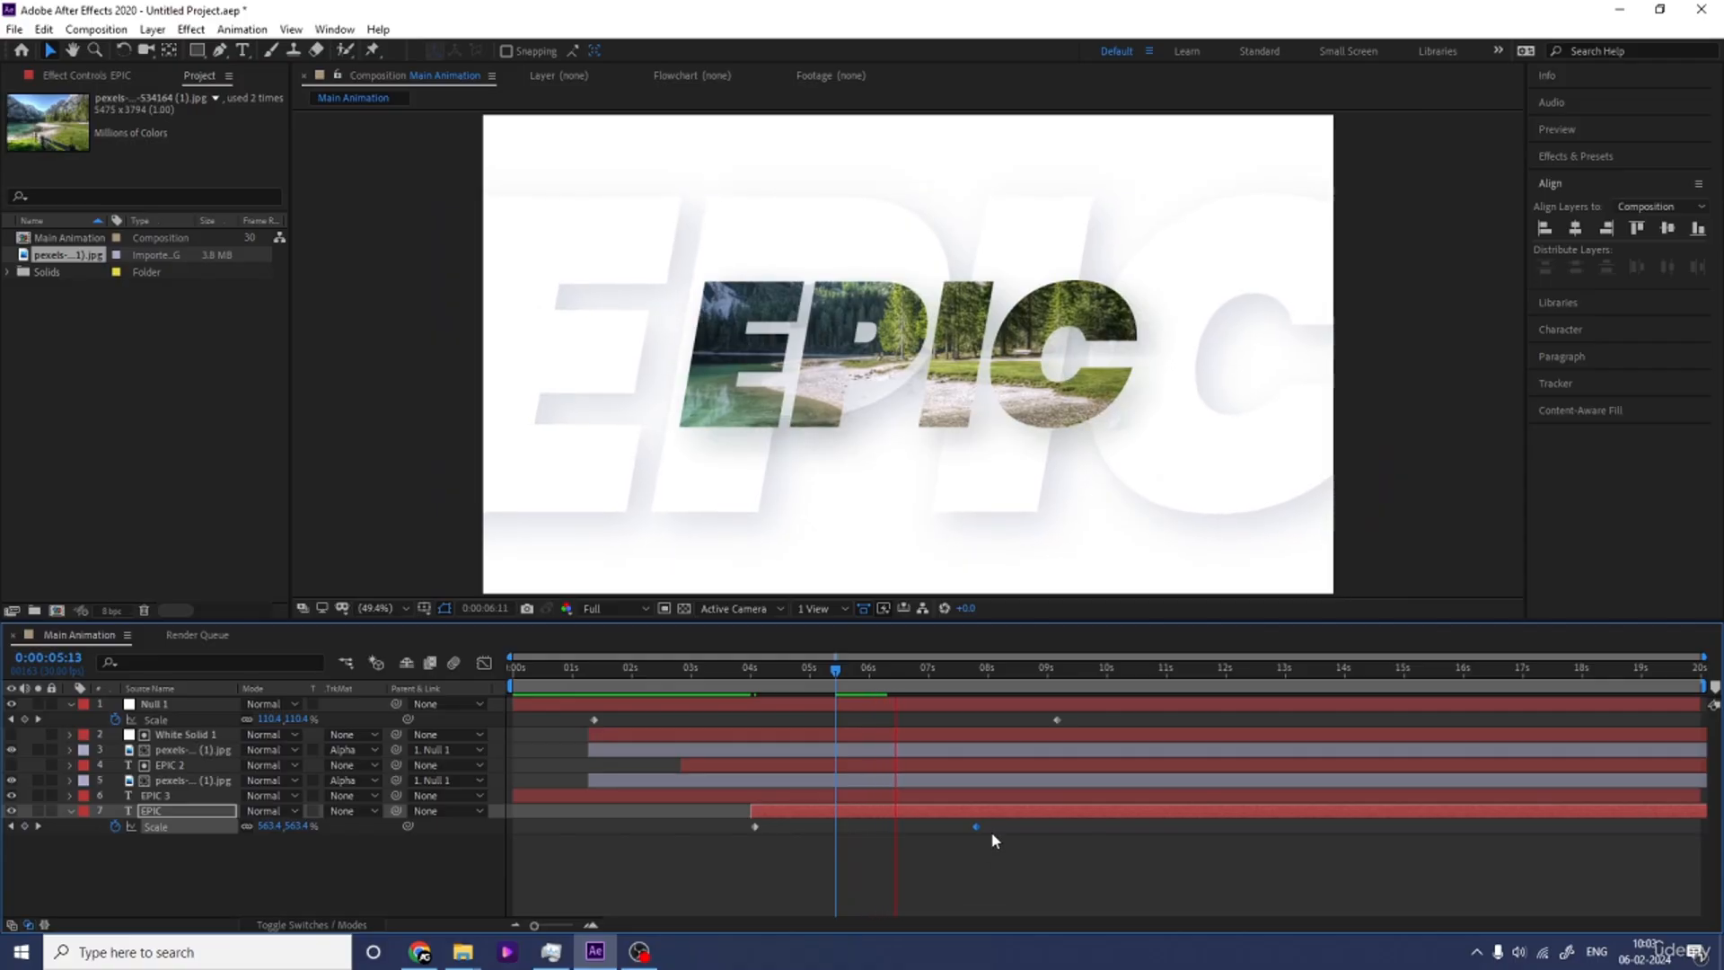
{"action": "left_click", "coordinate": [977, 827]}
{"action": "left_click_drag", "start_coordinate": [980, 826], "coordinate": [1135, 831]}
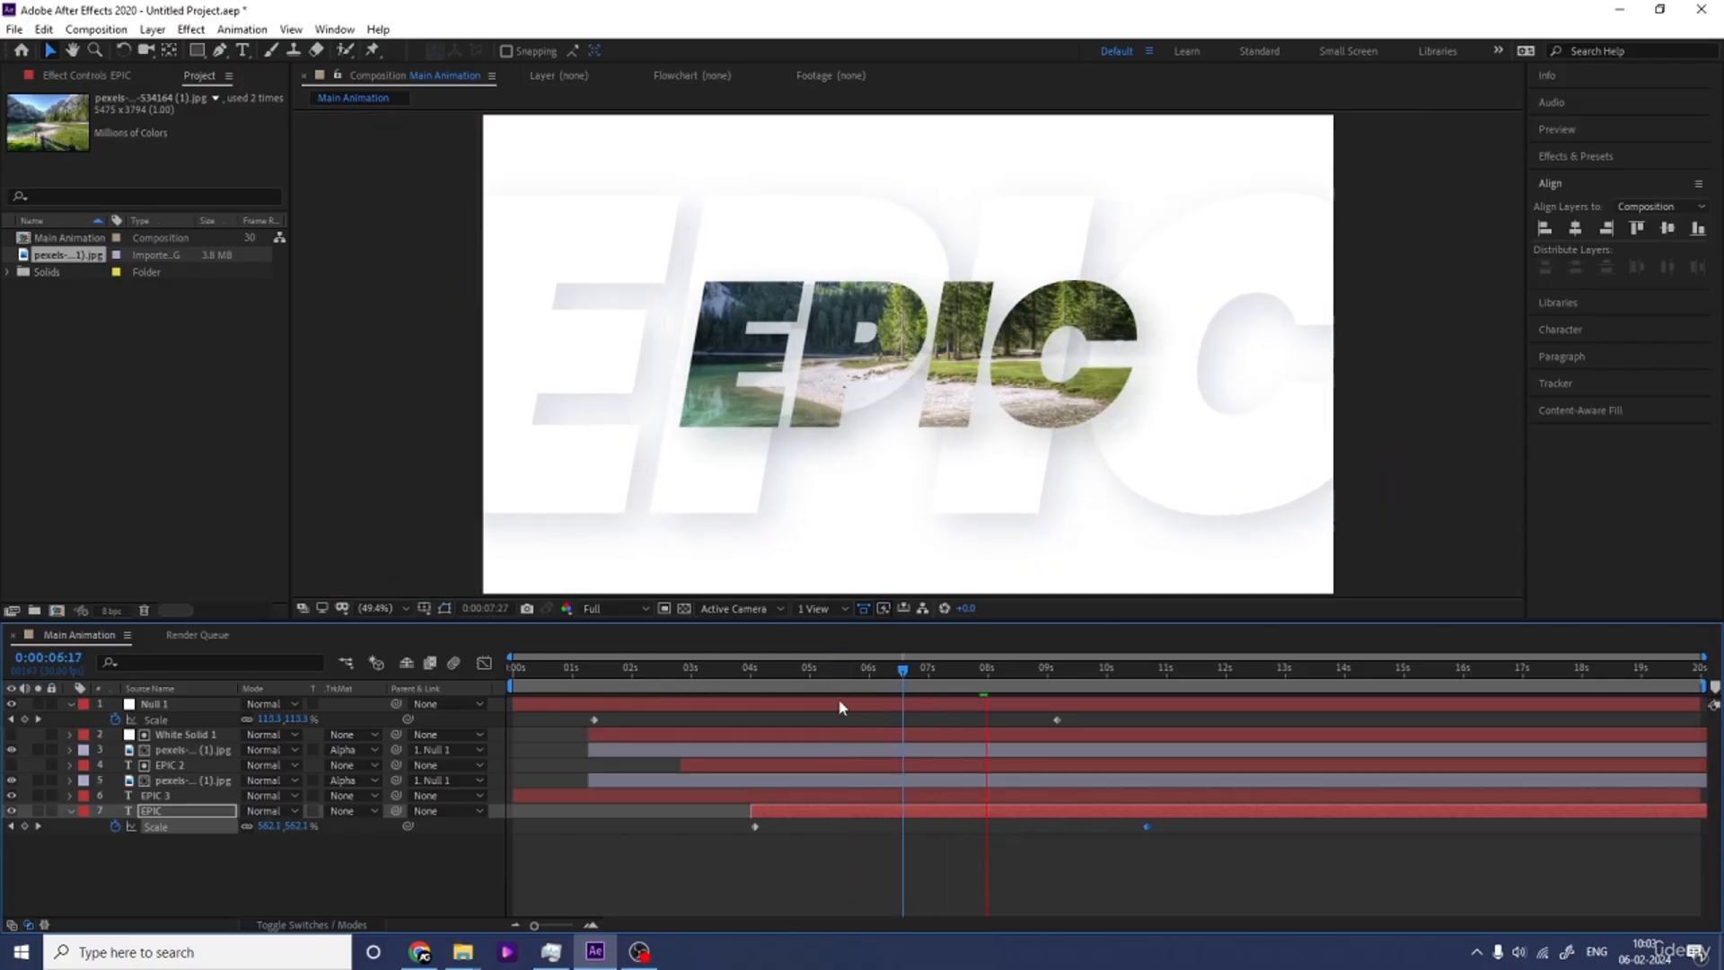
{"action": "left_click_drag", "start_coordinate": [835, 669], "coordinate": [485, 676]}
{"action": "key", "text": "space"}
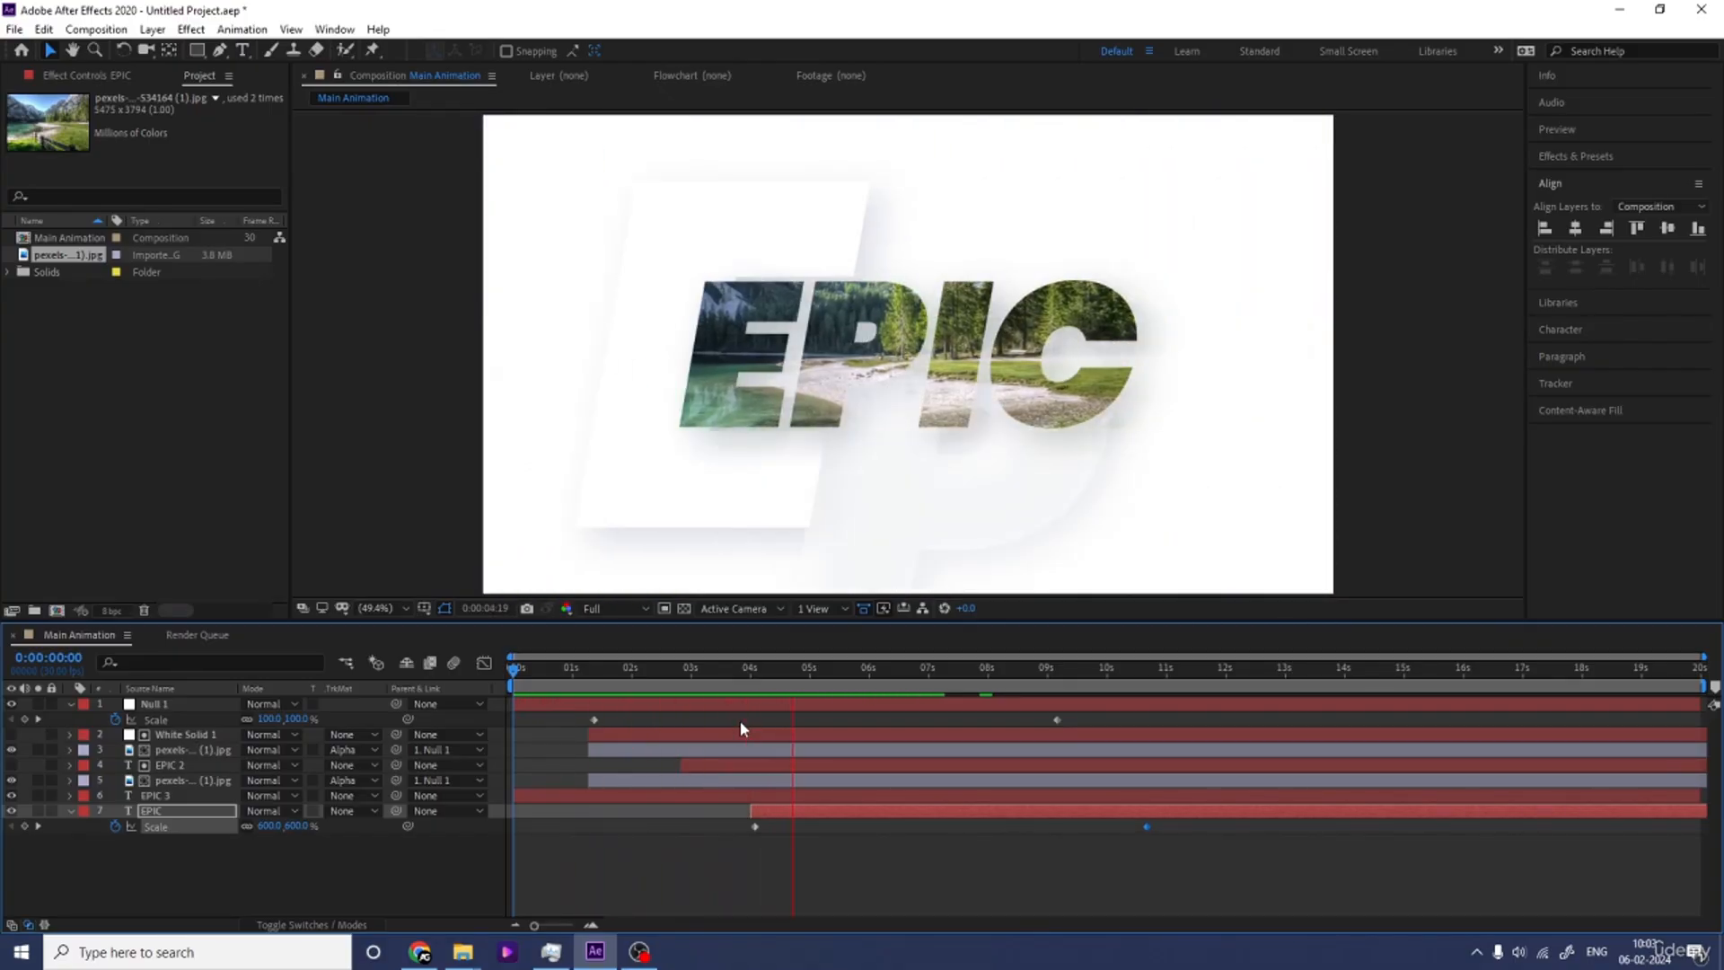
{"action": "key", "text": "space"}
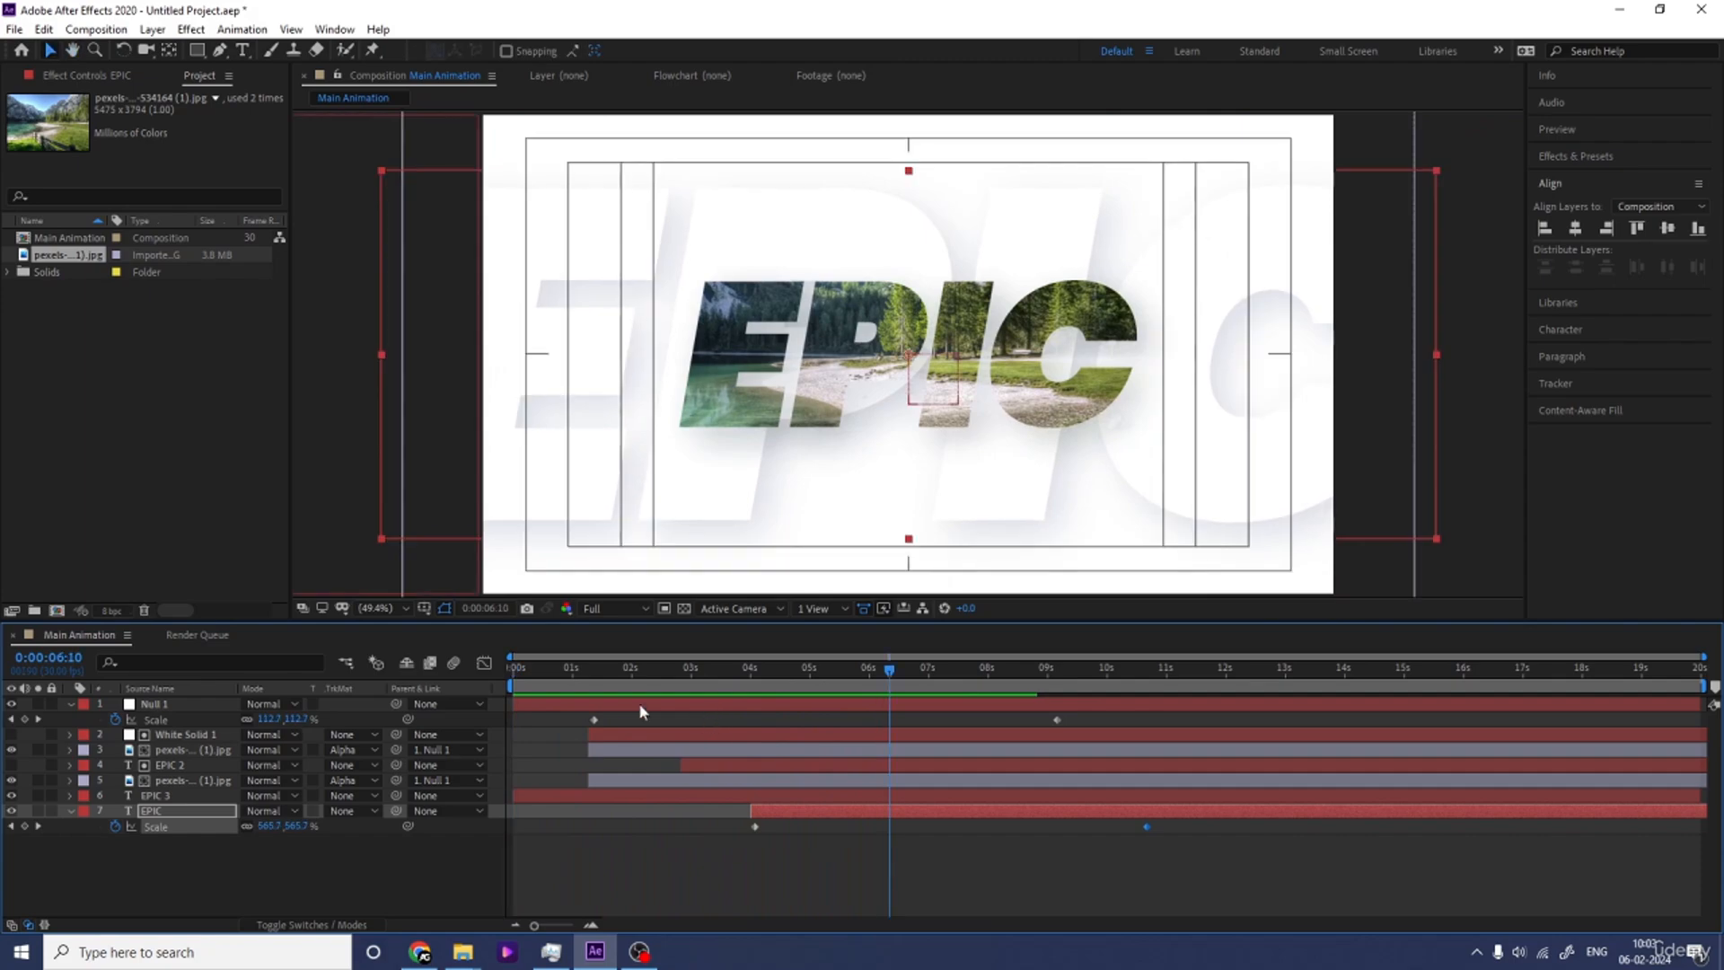
Keyframe the Null 1 layer's Rotation at 10° at 0:00:01:11, show its Scale alongside, and preview the image movement.
{"action": "left_click", "coordinate": [584, 684]}
{"action": "left_click", "coordinate": [600, 704]}
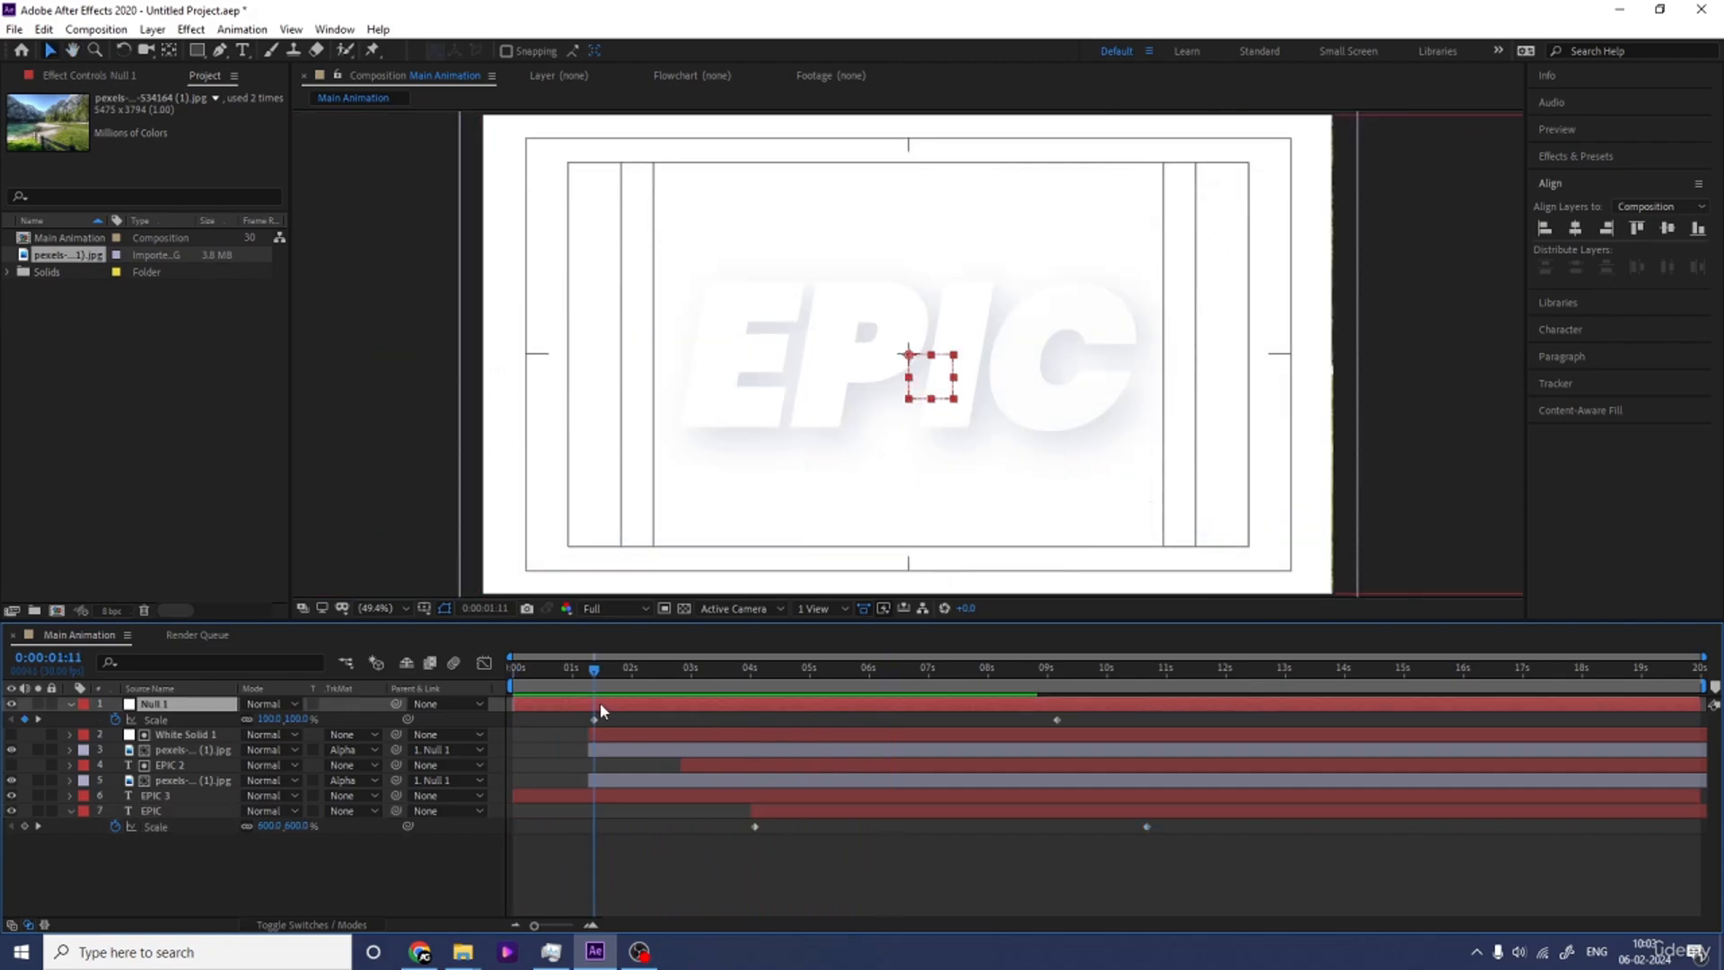
{"action": "type", "text": "10"}
{"action": "key", "text": "Return"}
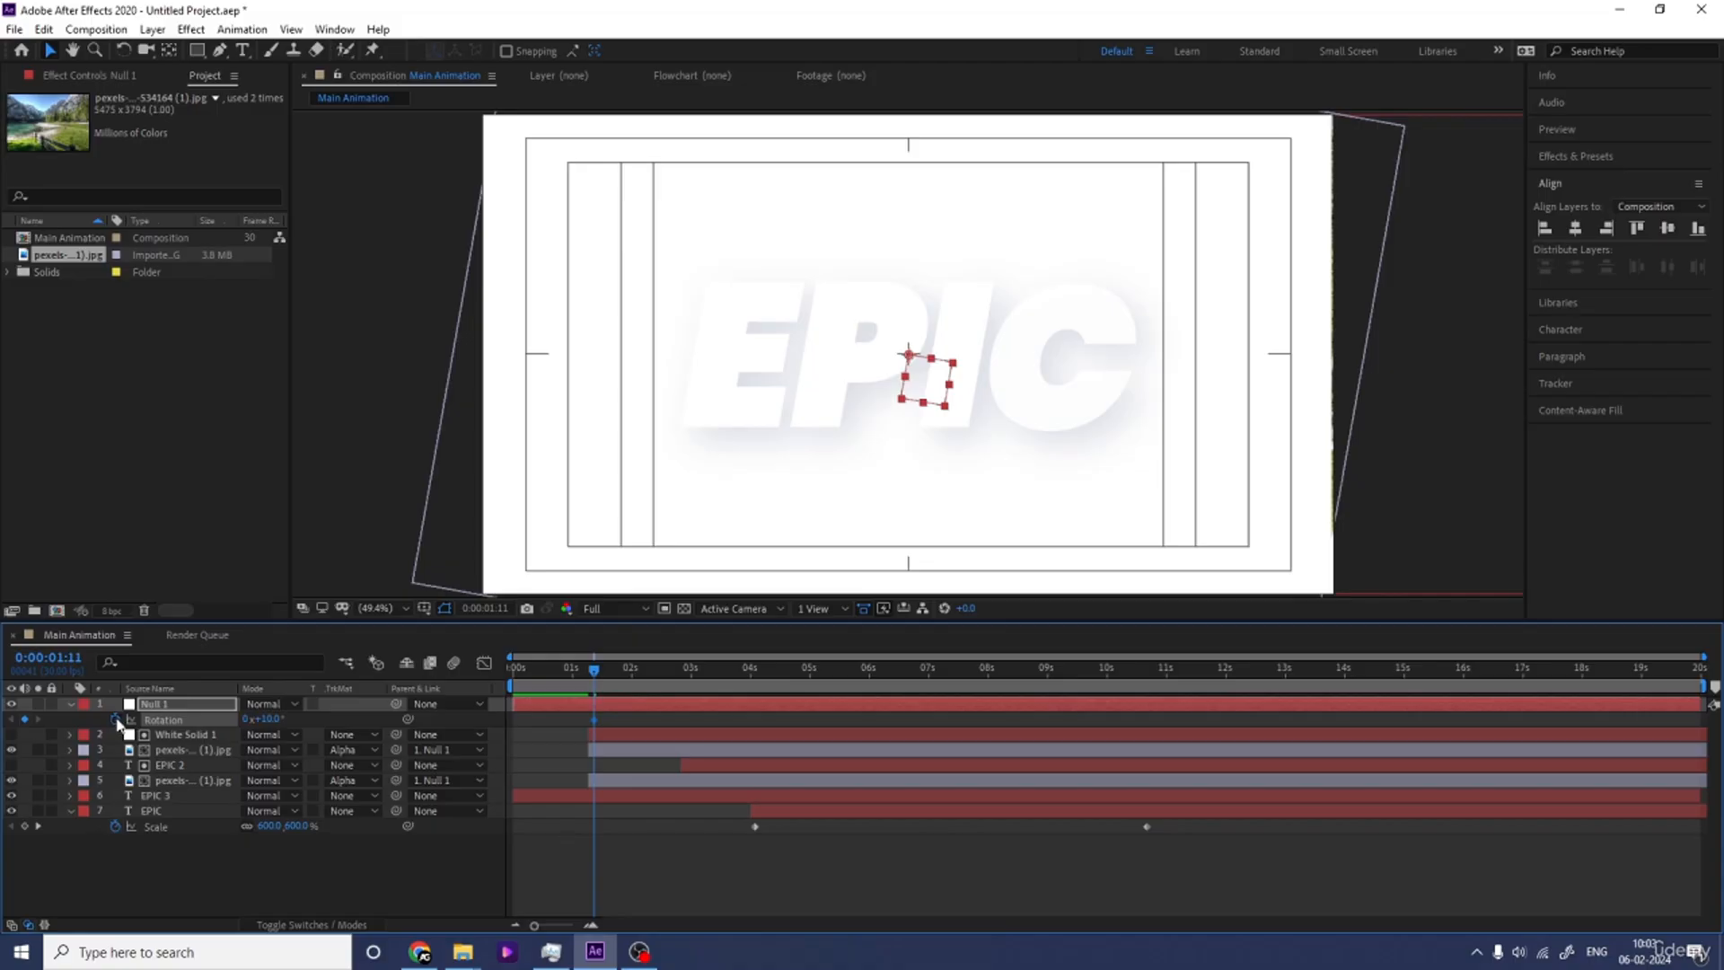
{"action": "key", "text": "shift+s"}
{"action": "key", "text": "space"}
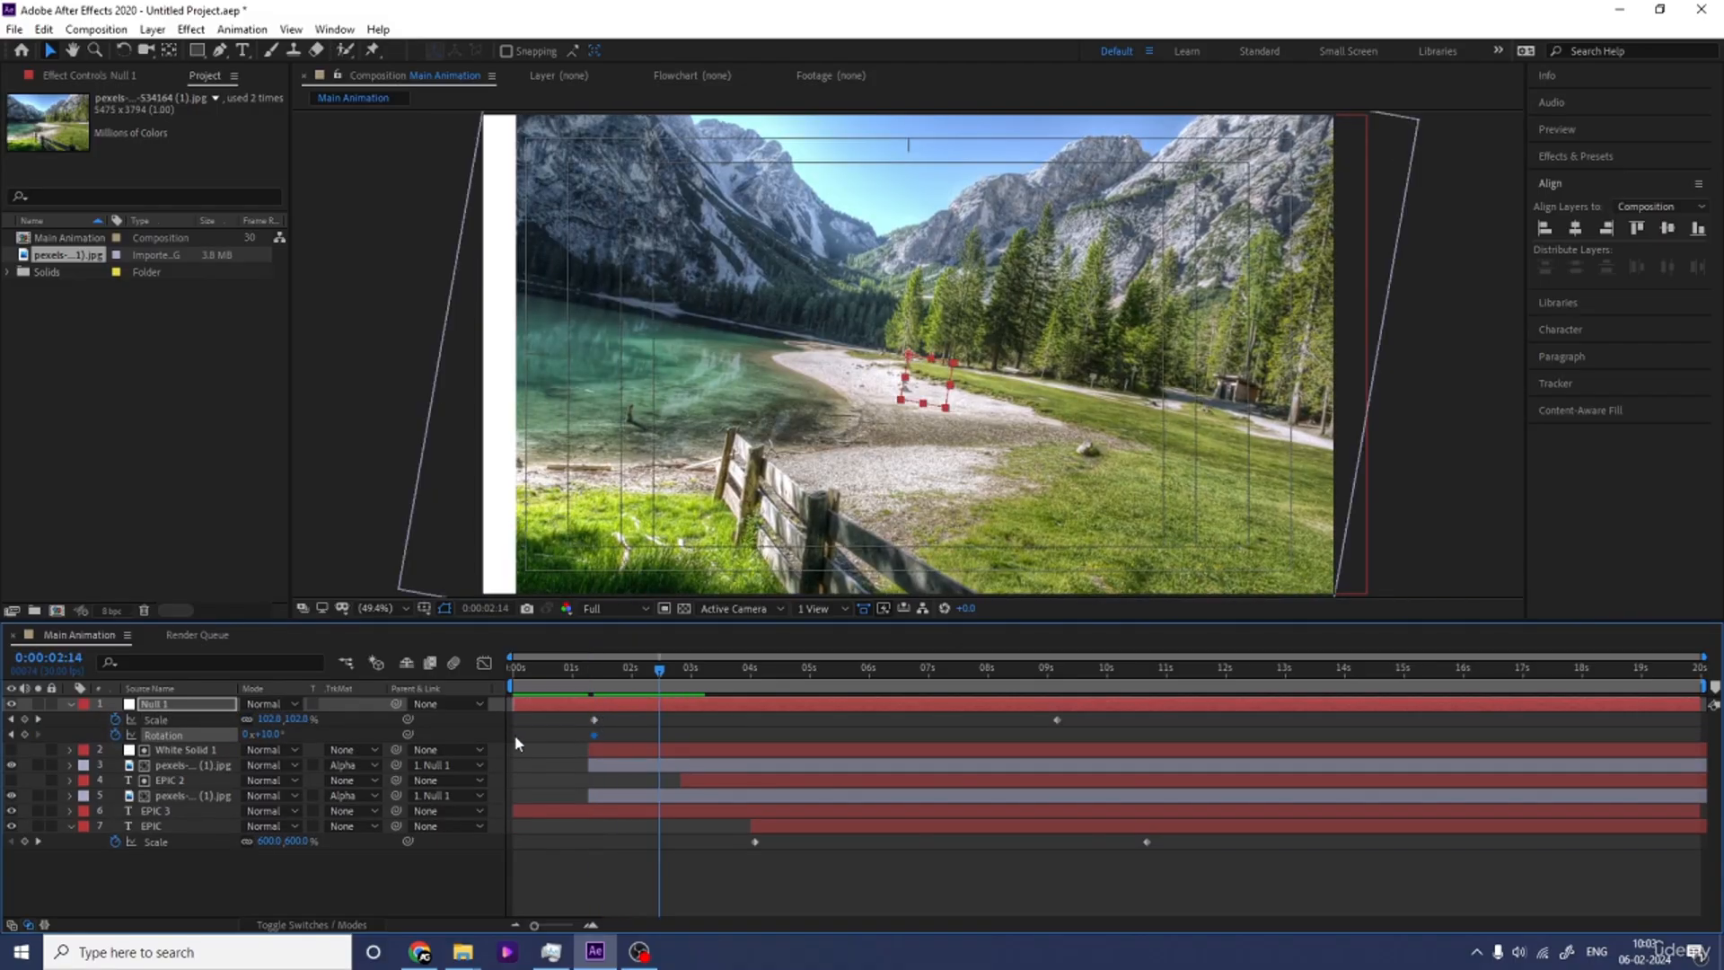
{"action": "key", "text": "space"}
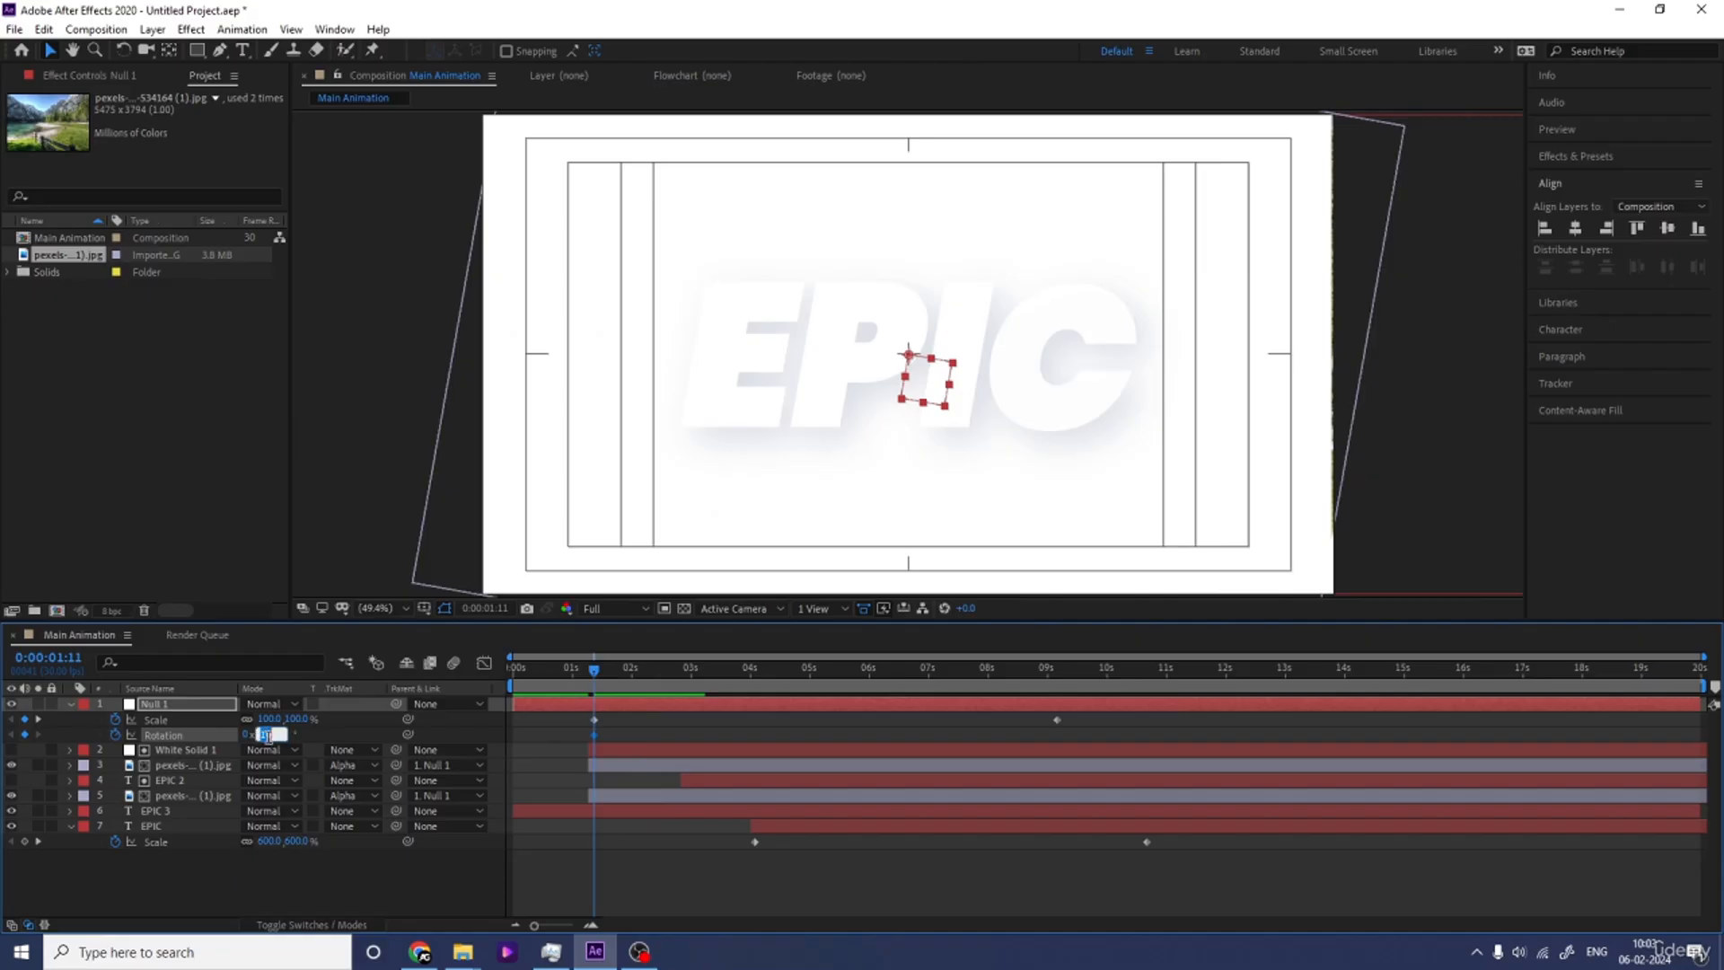
Set Null 1's starting Rotation keyframe at 0:00:01:11 to 3° and preview the animation.
{"action": "type", "text": "3"}
{"action": "key", "text": "Return"}
{"action": "key", "text": "space"}
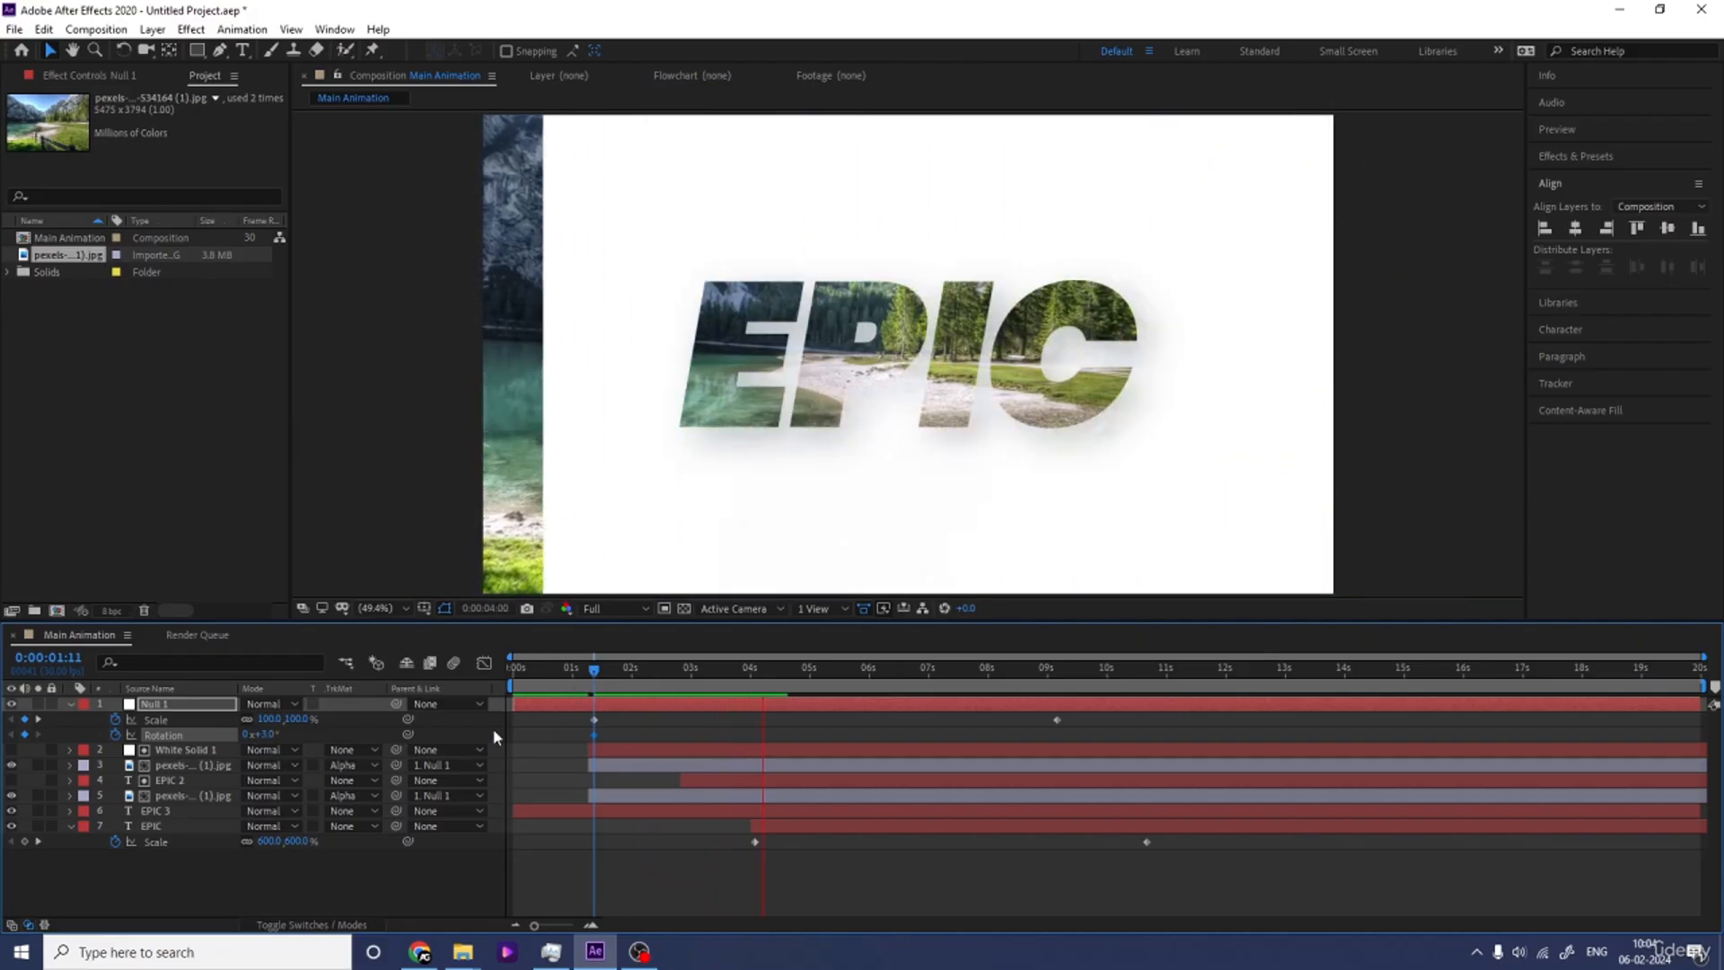
Add a -3° Rotation keyframe to Null 1 at 0:00:04:13 and delay that keyframe to about 0:00:07:24.
{"action": "left_click", "coordinate": [267, 734]}
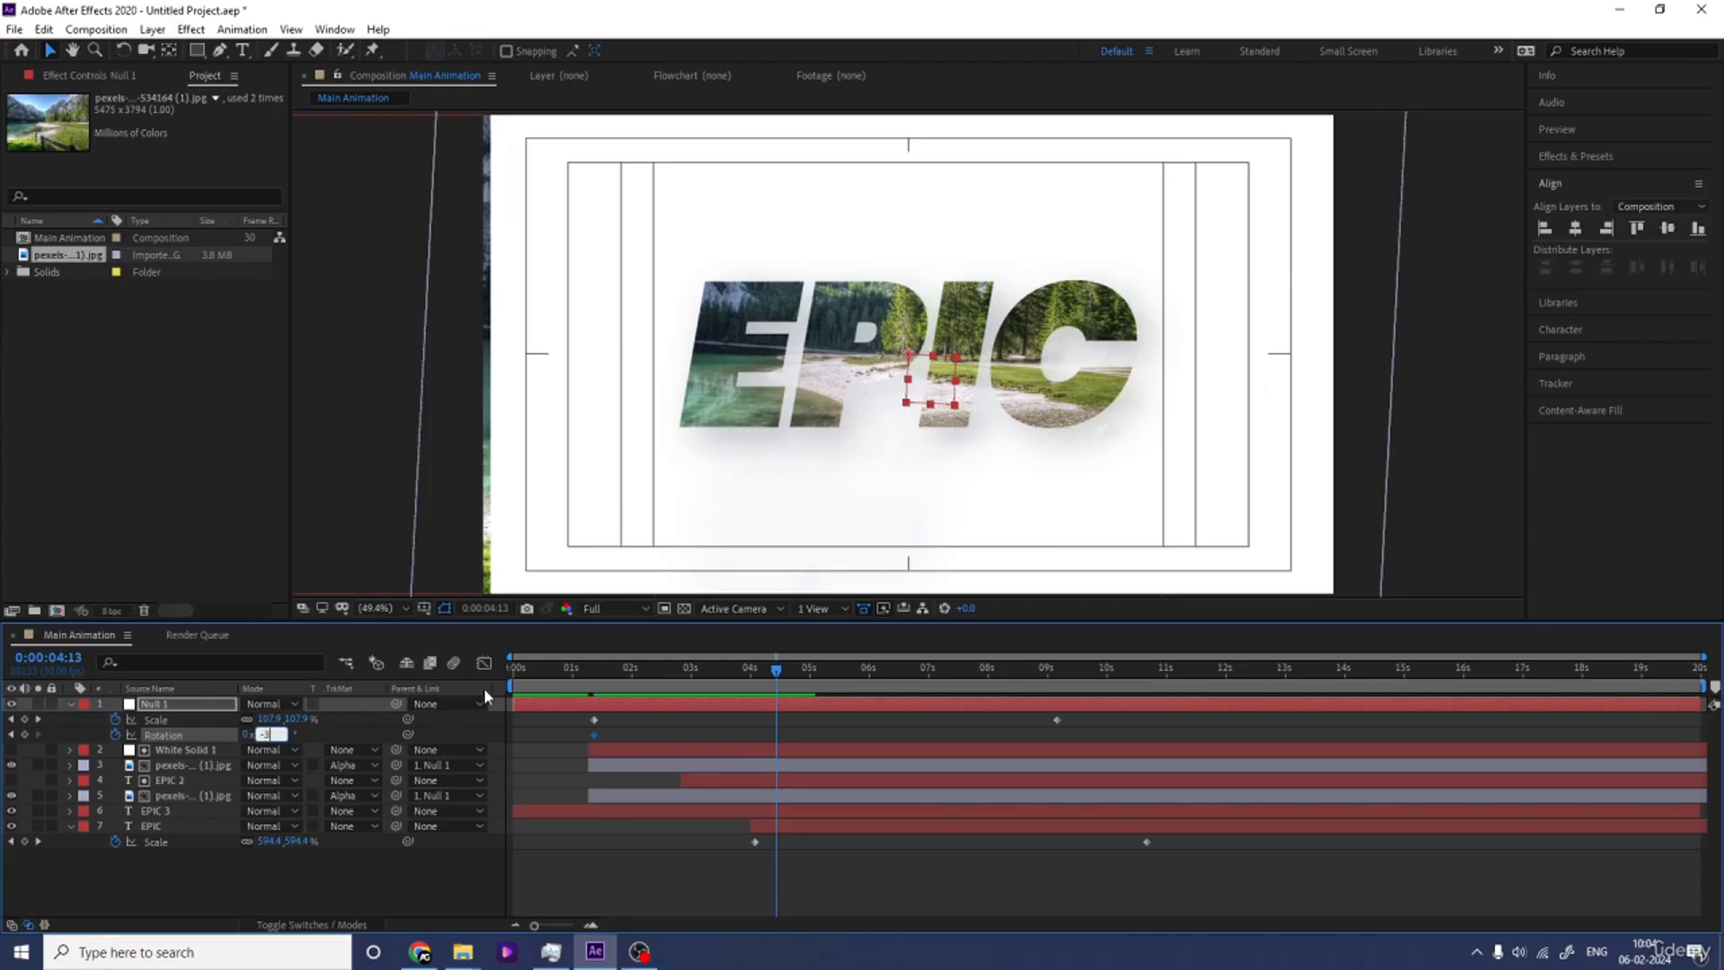
{"action": "type", "text": "-3"}
{"action": "key", "text": "Return"}
{"action": "left_click_drag", "start_coordinate": [774, 734], "coordinate": [974, 740]}
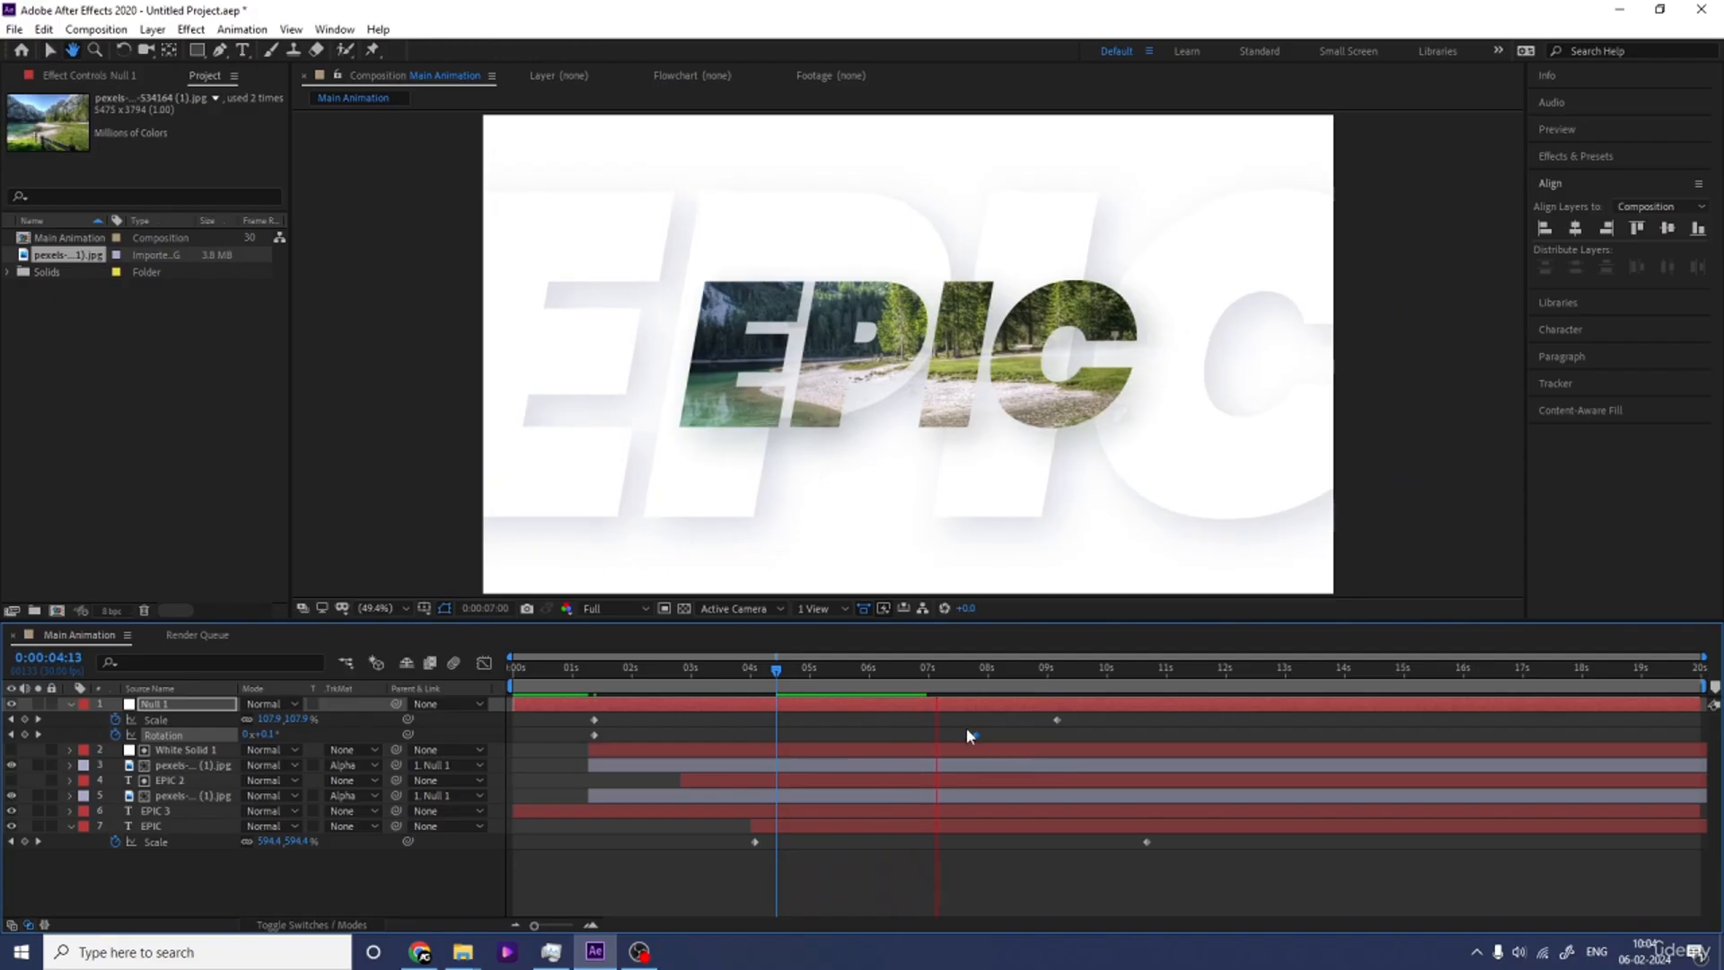
End the composition's work area at about 0:00:06:29 and preview the animation within it.
{"action": "left_click", "coordinate": [929, 678]}
{"action": "key", "text": "space"}
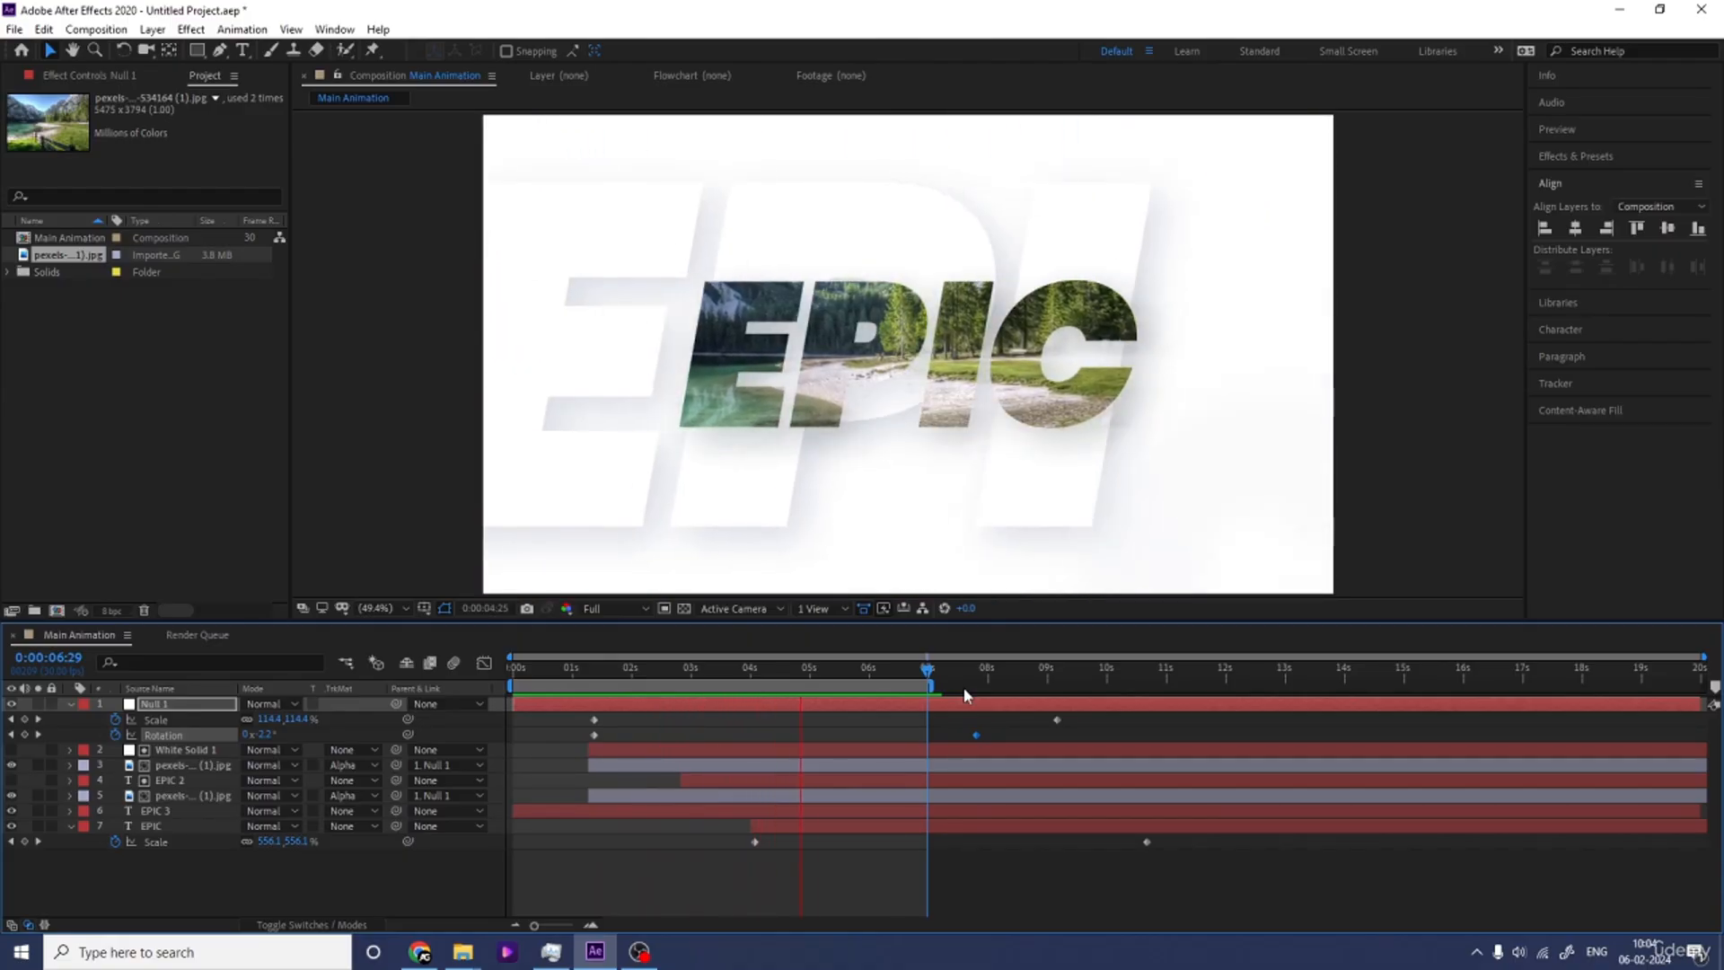
{"action": "key", "text": "space"}
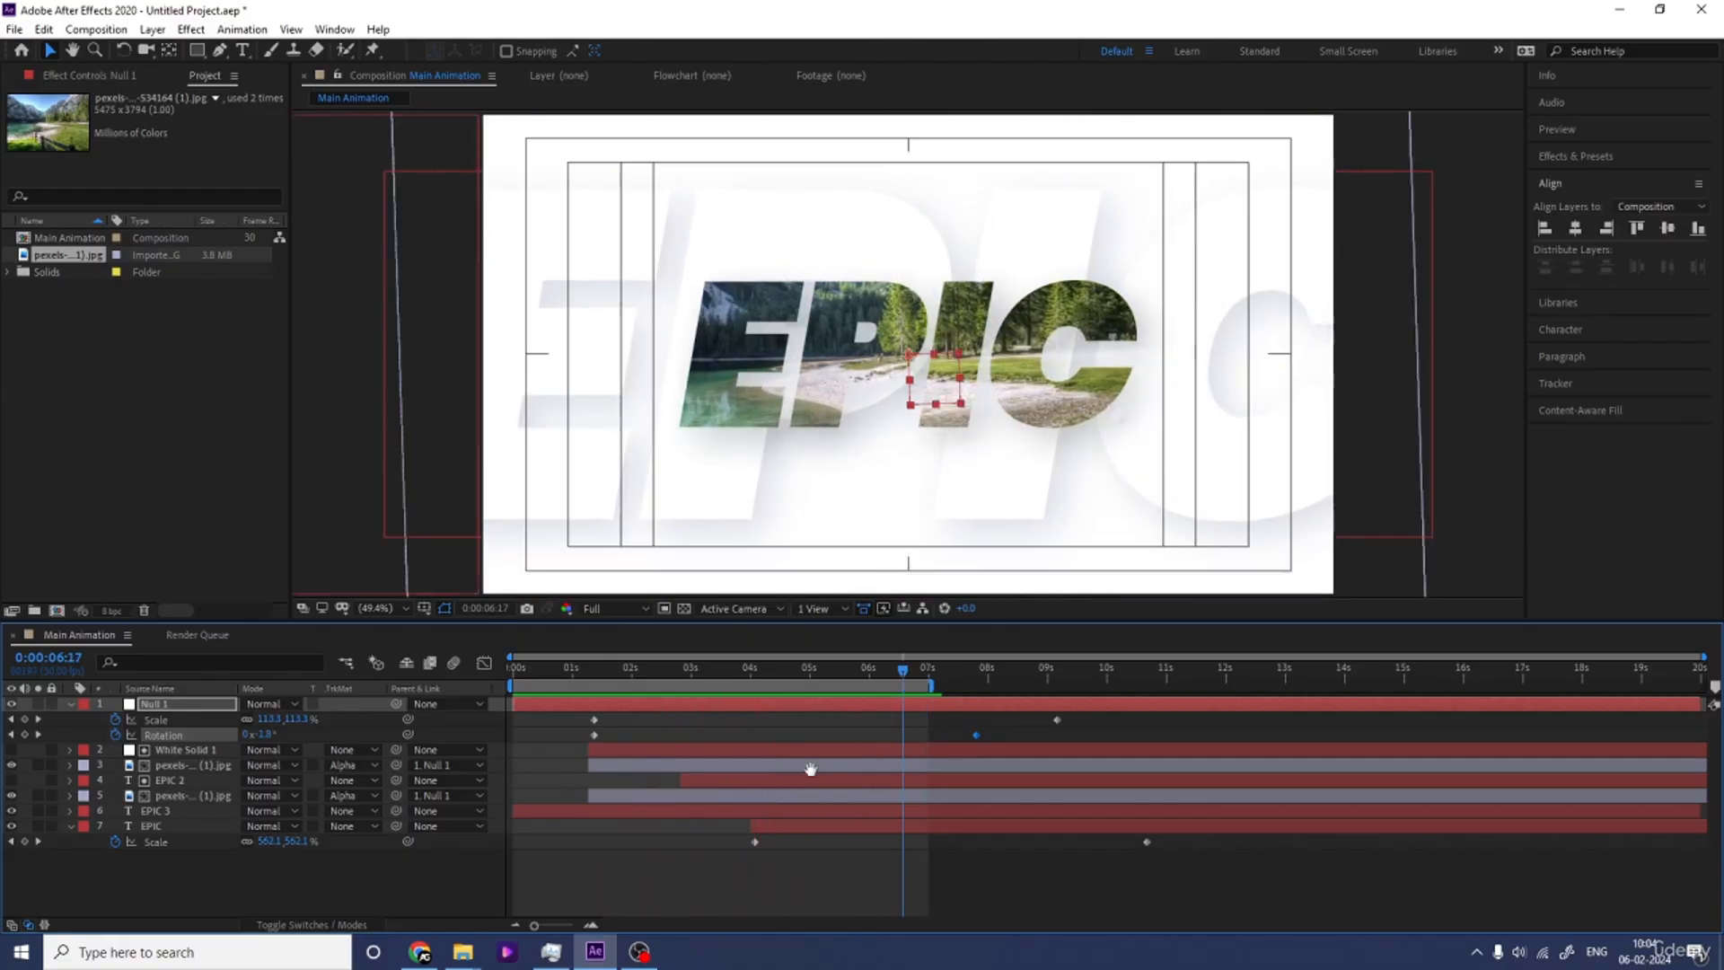